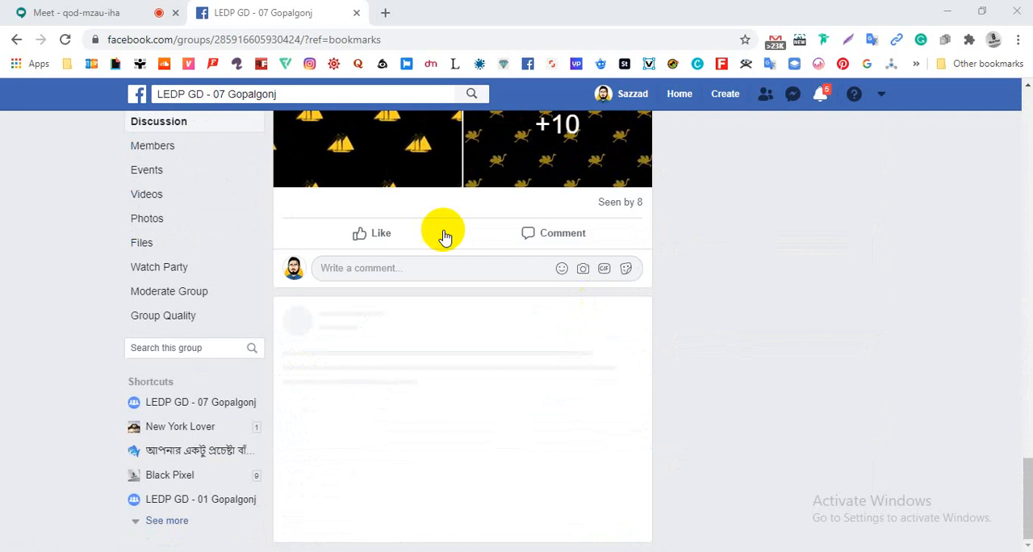
- Reload the LEDP GD - 07 Gopalgonj group page and look through the Day 11 assignment posts in the discussion feed
{"action": "left_click", "coordinate": [69, 38]}
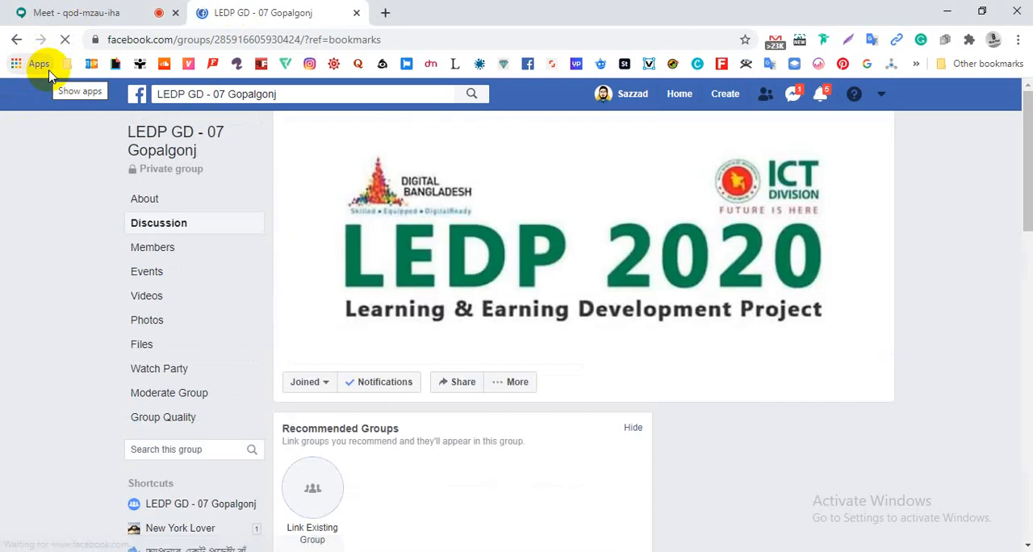
{"action": "scroll", "coordinate": [422, 311], "scroll_direction": "down", "scroll_amount": 10}
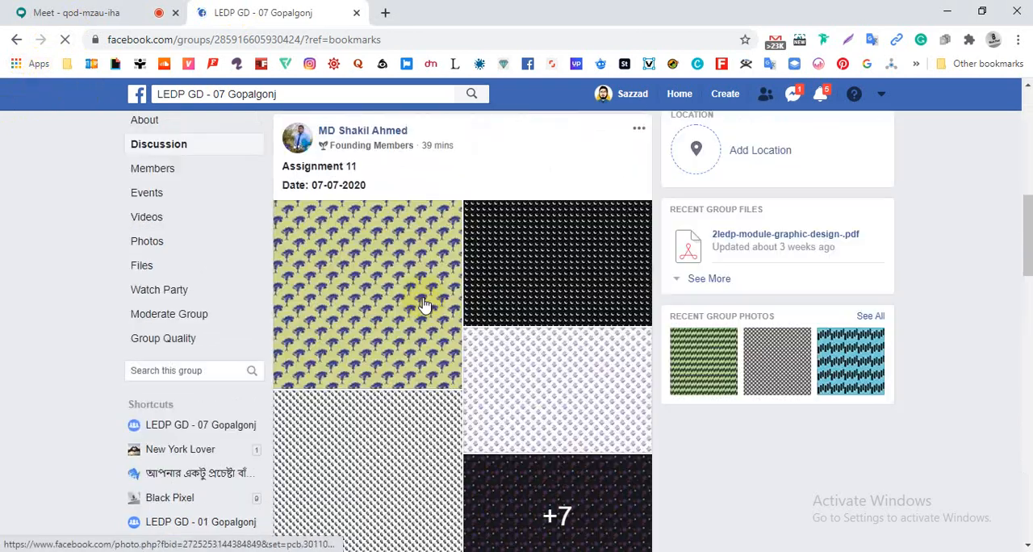
{"action": "scroll", "coordinate": [422, 310], "scroll_direction": "down", "scroll_amount": 15}
{"action": "scroll", "coordinate": [422, 299], "scroll_direction": "down", "scroll_amount": 5}
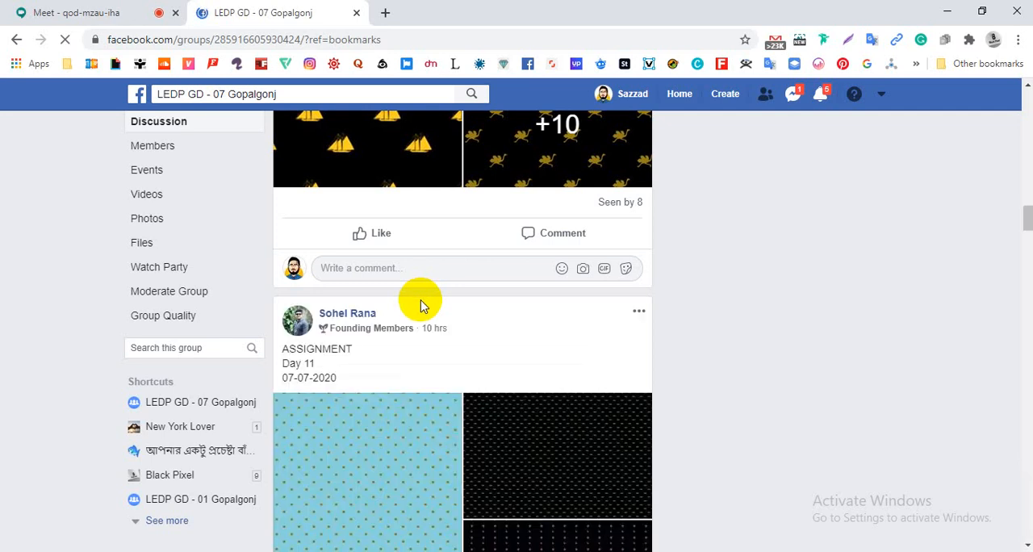
{"action": "scroll", "coordinate": [420, 305], "scroll_direction": "down", "scroll_amount": 3}
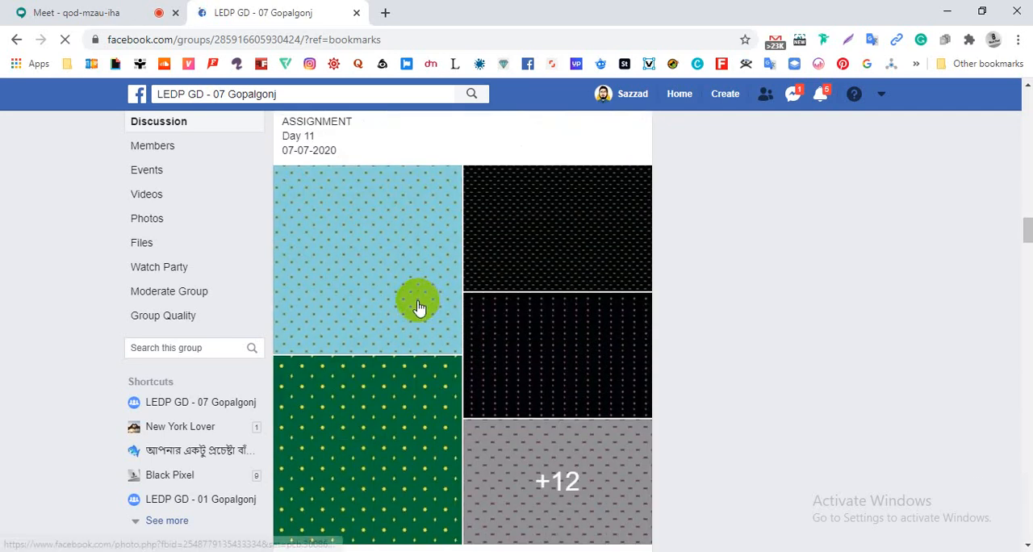
{"action": "scroll", "coordinate": [419, 307], "scroll_direction": "up", "scroll_amount": 1}
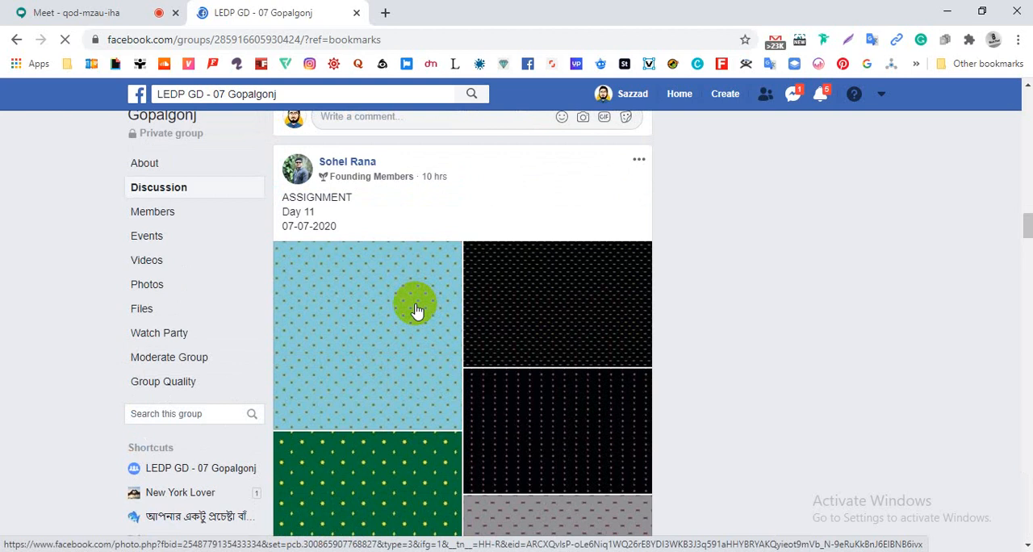
{"action": "scroll", "coordinate": [418, 310], "scroll_direction": "down", "scroll_amount": 2}
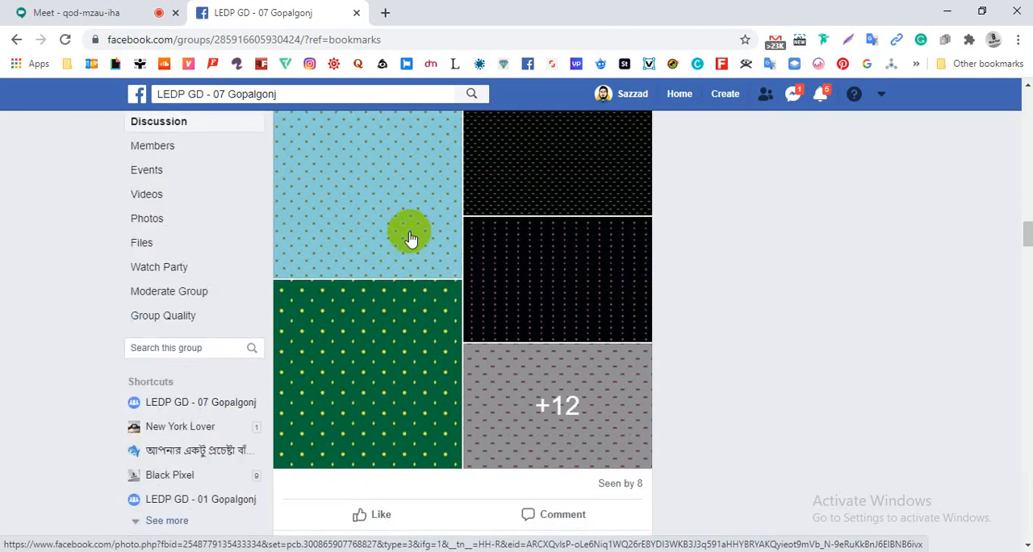
{"action": "scroll", "coordinate": [399, 288], "scroll_direction": "down", "scroll_amount": 6}
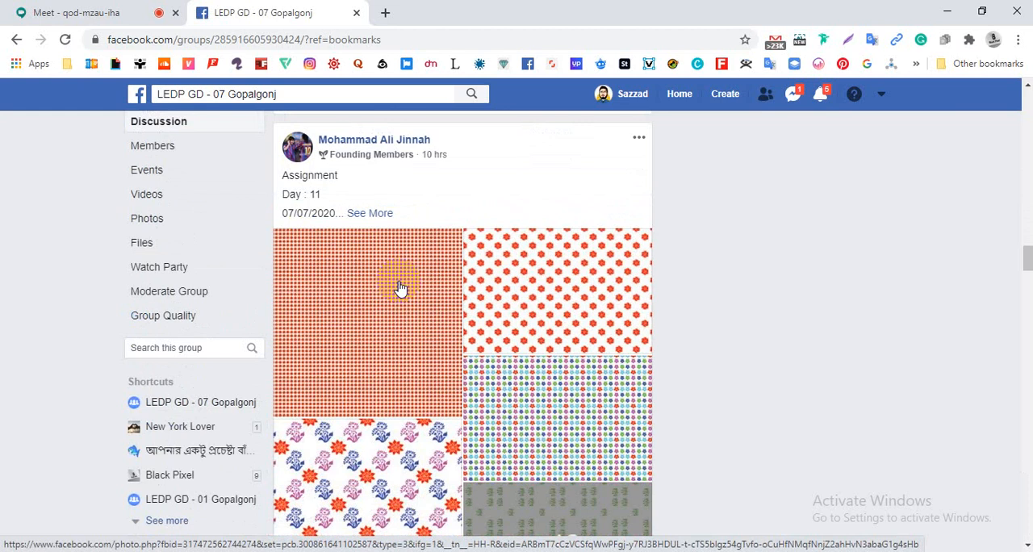
- Open the first orange dotted pattern photo of the Day 11 post, check the Google Meet call, and return to the photo
{"action": "left_click", "coordinate": [400, 288]}
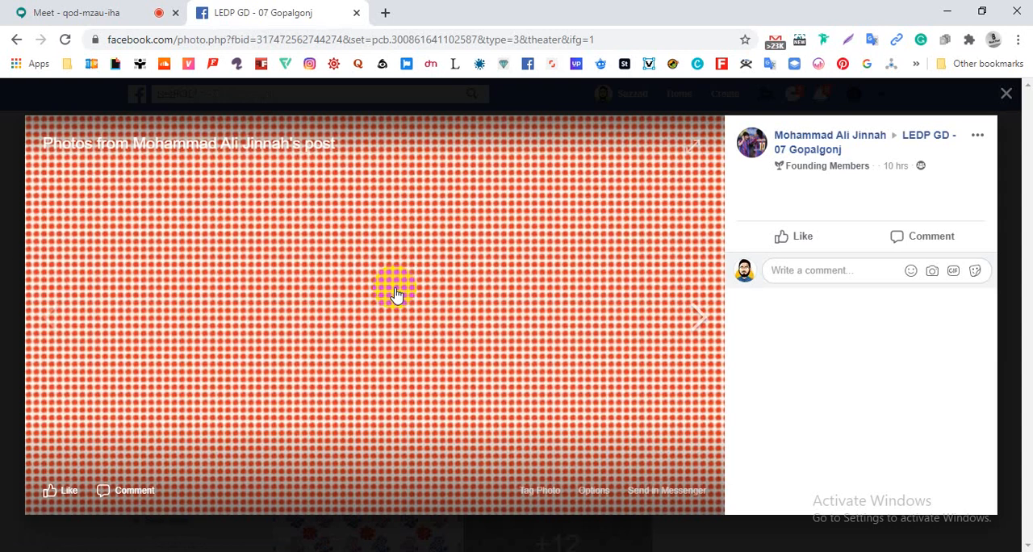
{"action": "left_click", "coordinate": [69, 12]}
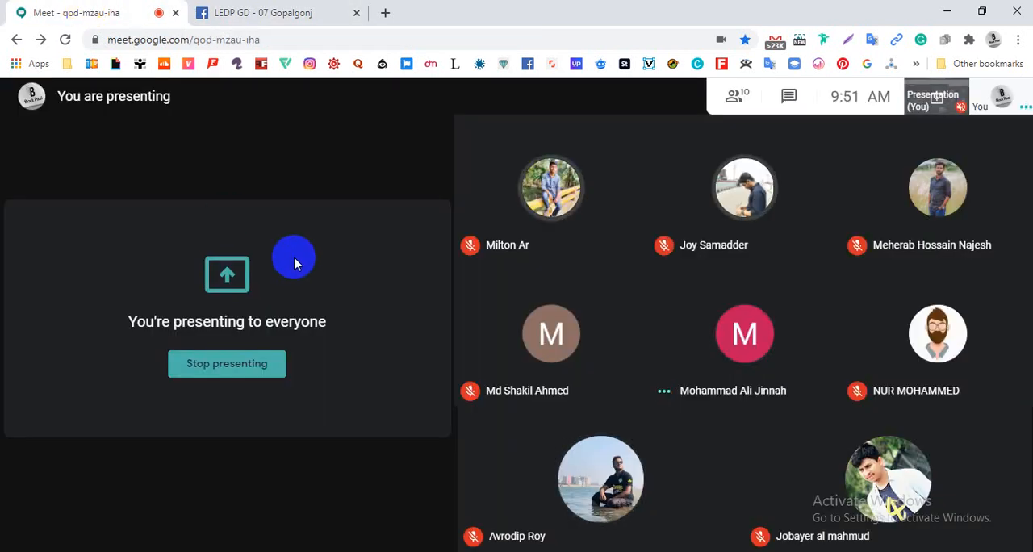
{"action": "left_click", "coordinate": [276, 18]}
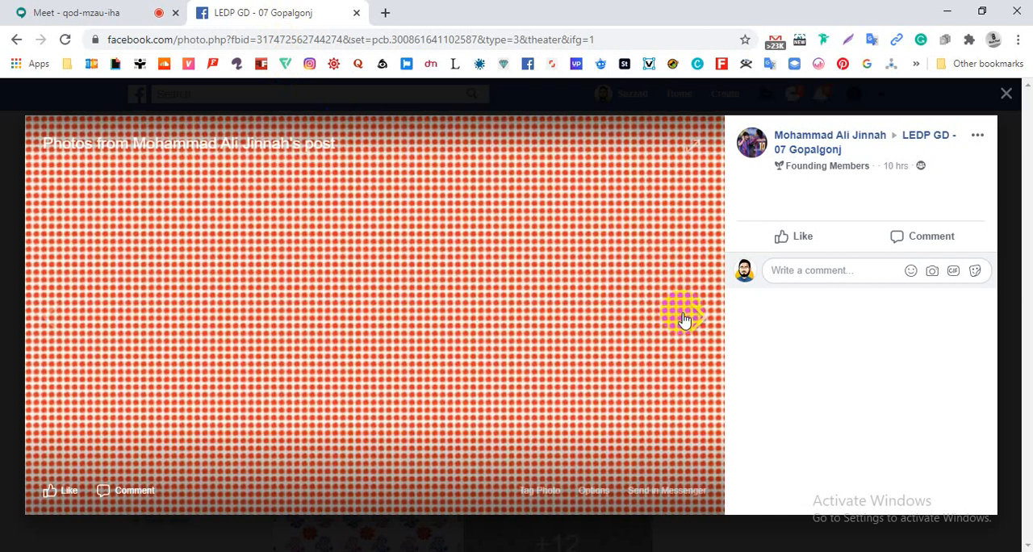
- Review the remaining pattern photos of this Day 11 assignment post one by one, and close the photo viewer
{"action": "left_click", "coordinate": [683, 318]}
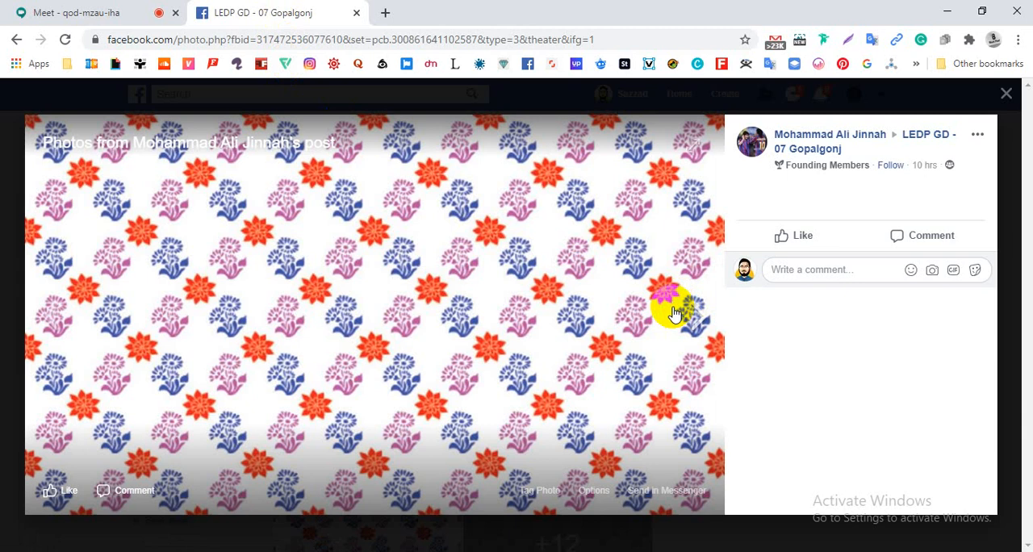
{"action": "left_click", "coordinate": [710, 324]}
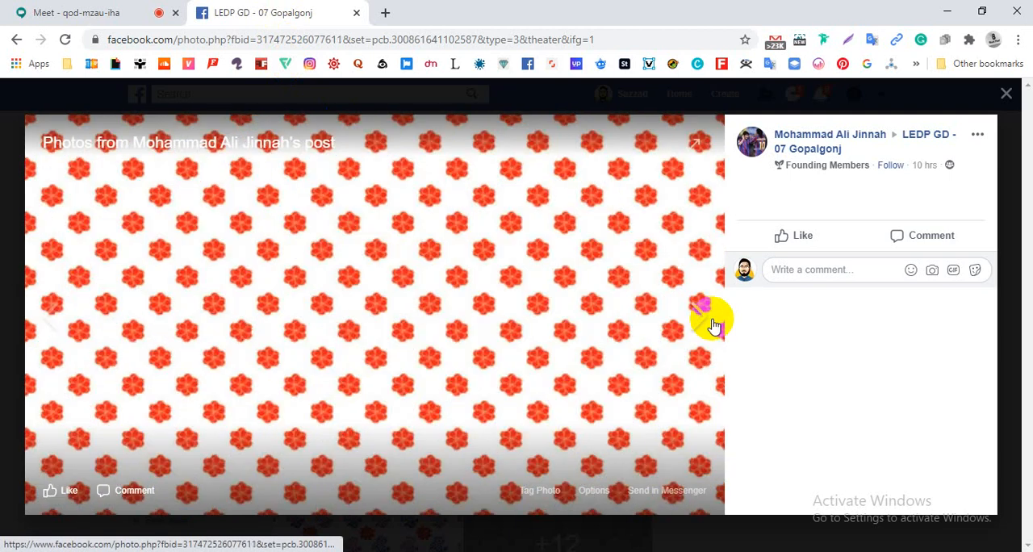
{"action": "left_click", "coordinate": [713, 324]}
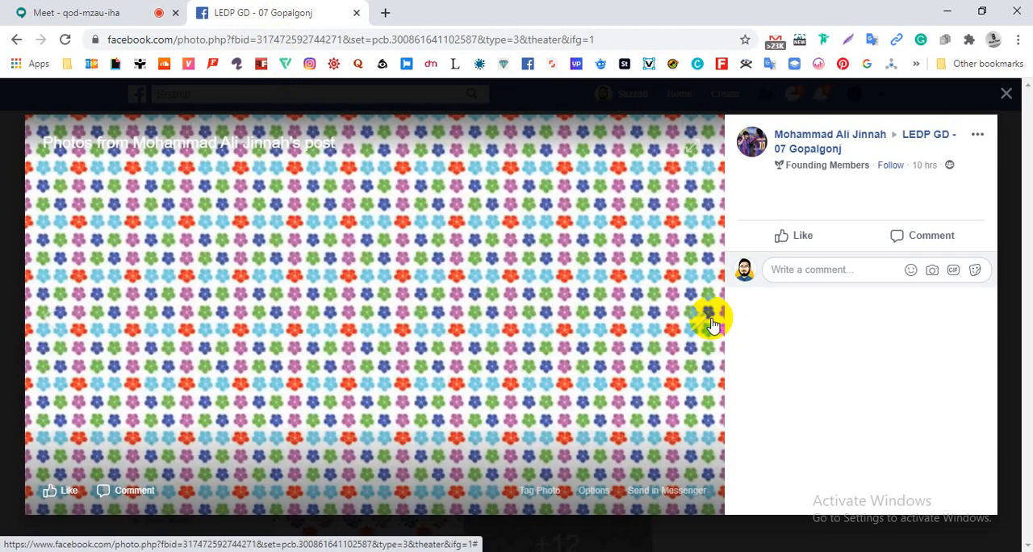
{"action": "left_click", "coordinate": [713, 324]}
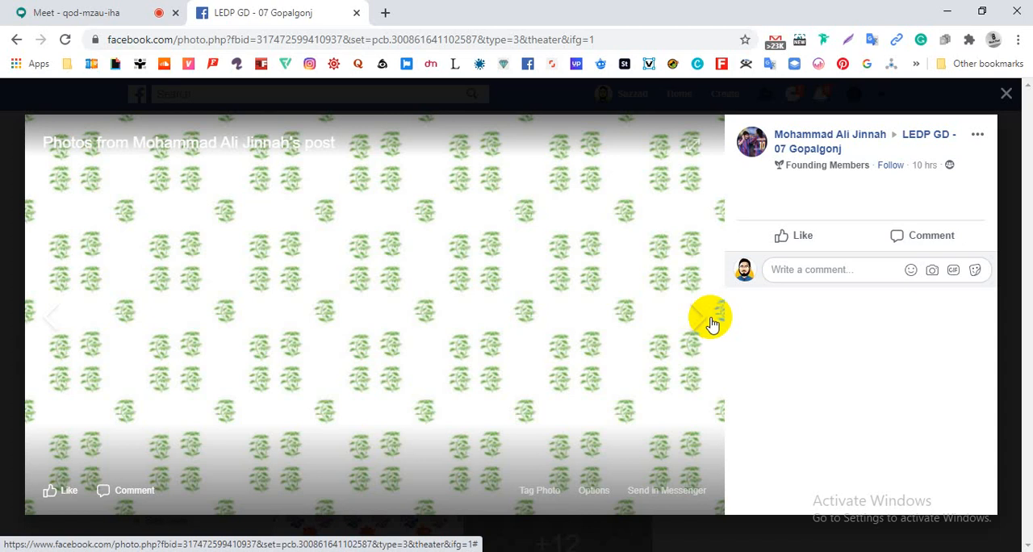
{"action": "left_click", "coordinate": [713, 325]}
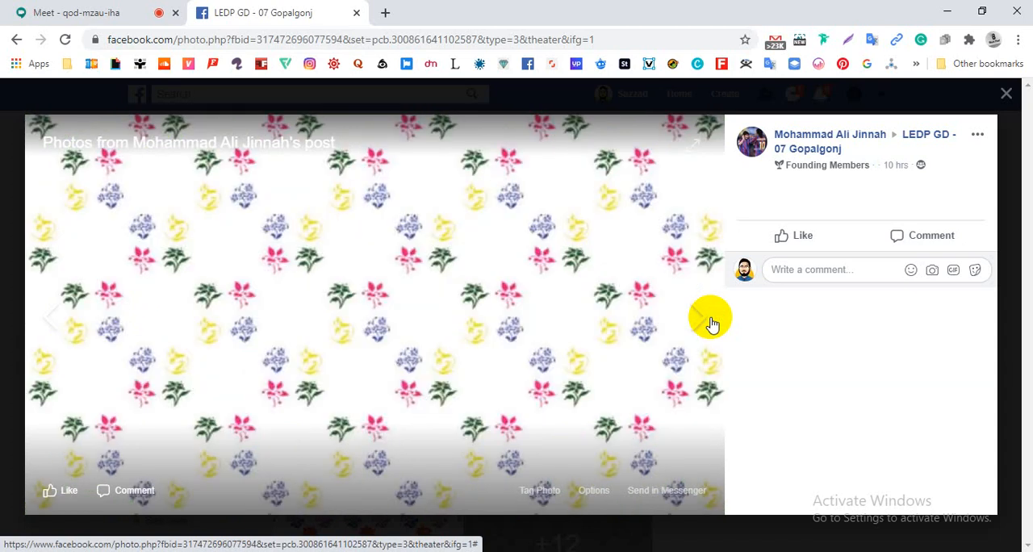
{"action": "left_click", "coordinate": [712, 323]}
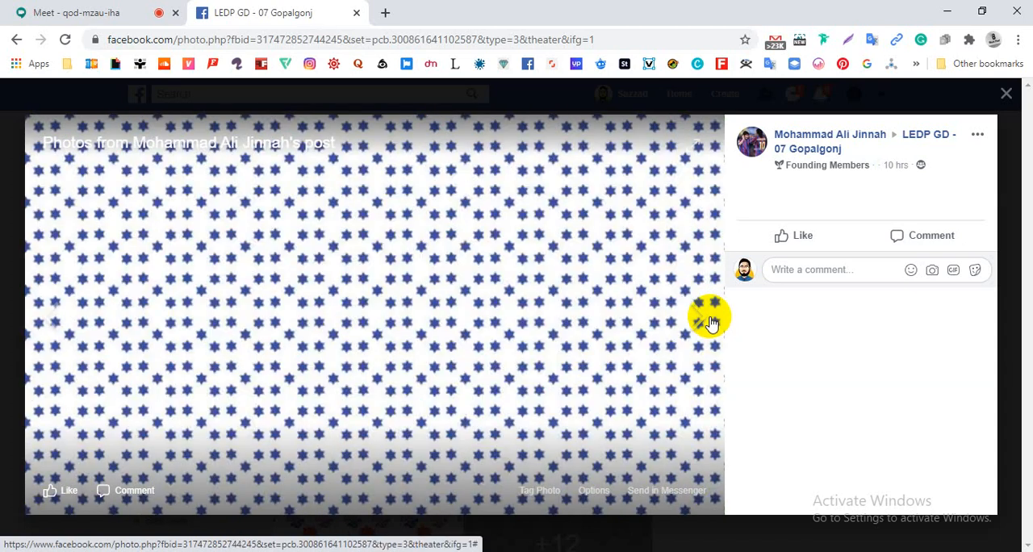
{"action": "left_click", "coordinate": [707, 322]}
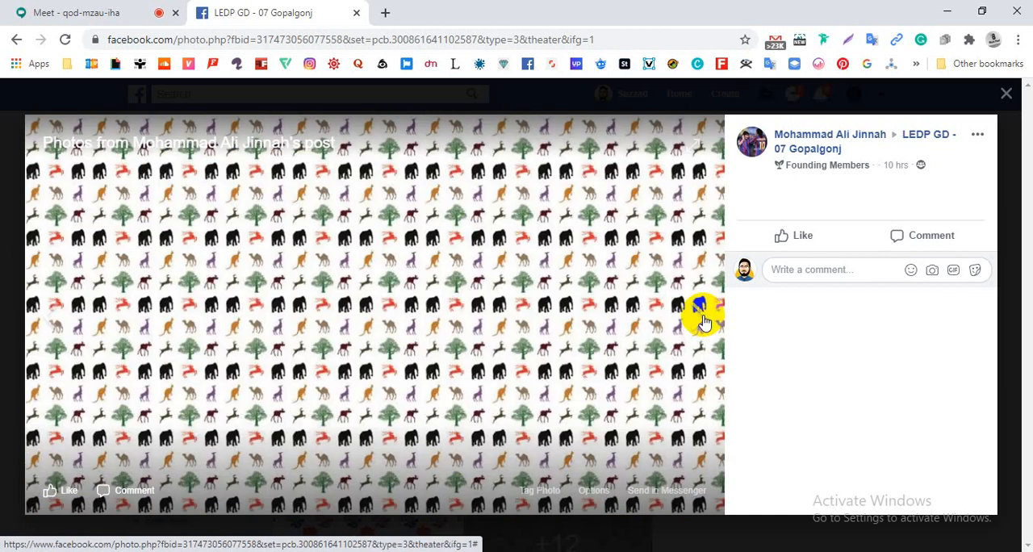
{"action": "left_click", "coordinate": [704, 322]}
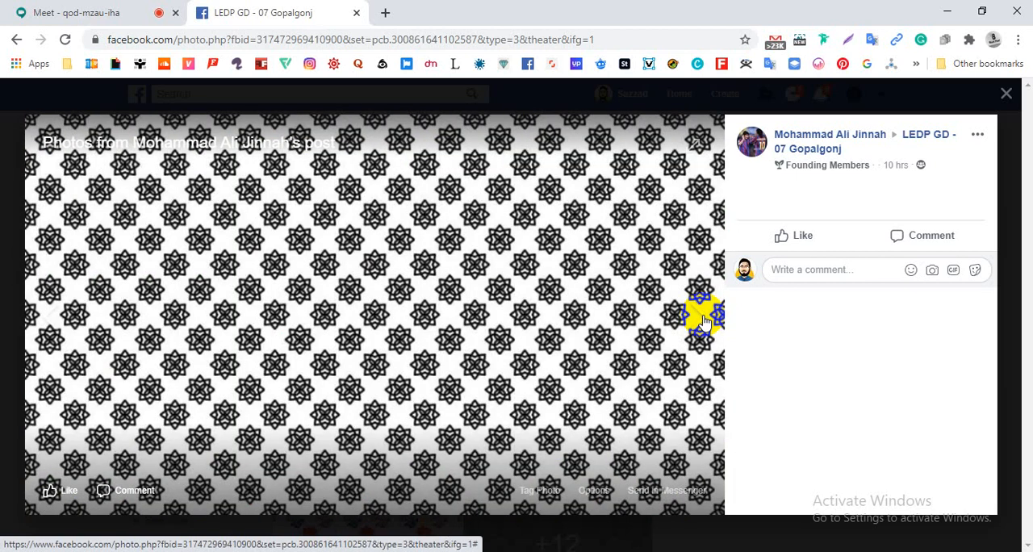
{"action": "left_click", "coordinate": [704, 323]}
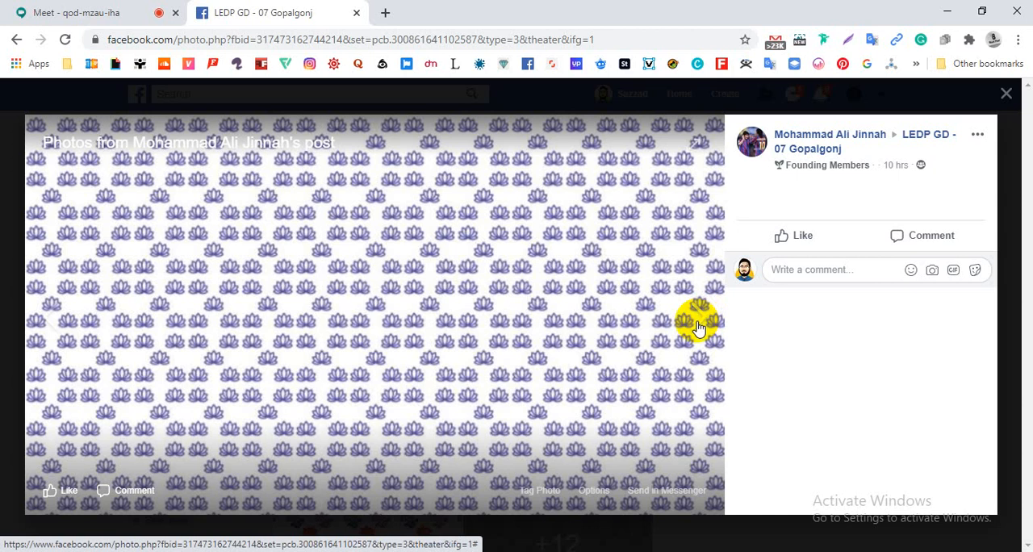
{"action": "left_click", "coordinate": [698, 326]}
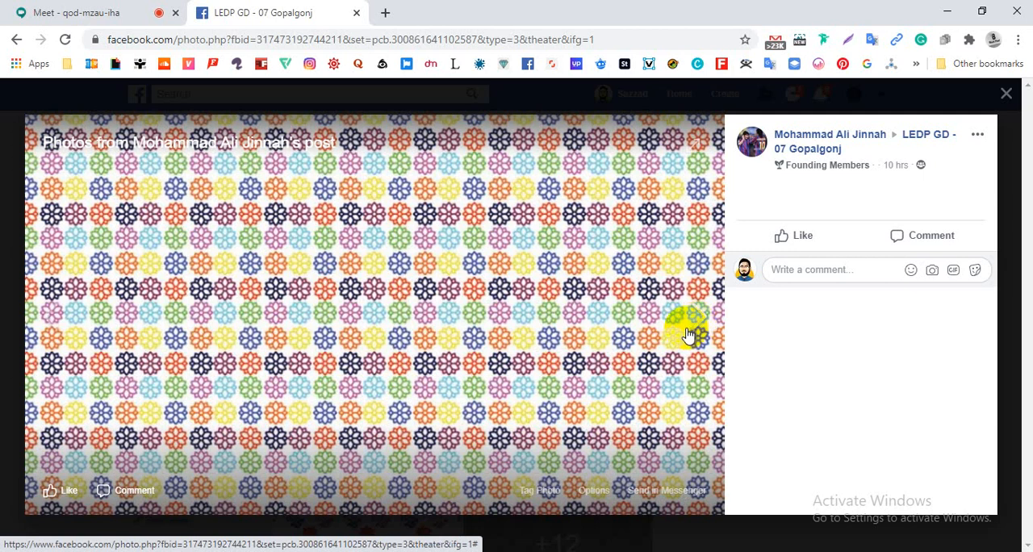
{"action": "left_click", "coordinate": [686, 334]}
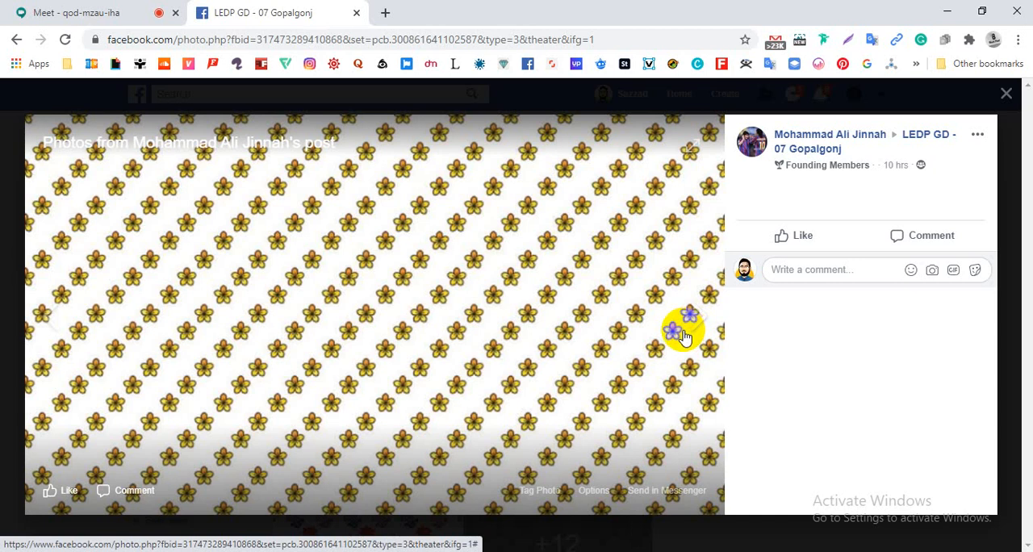
{"action": "left_click", "coordinate": [683, 336]}
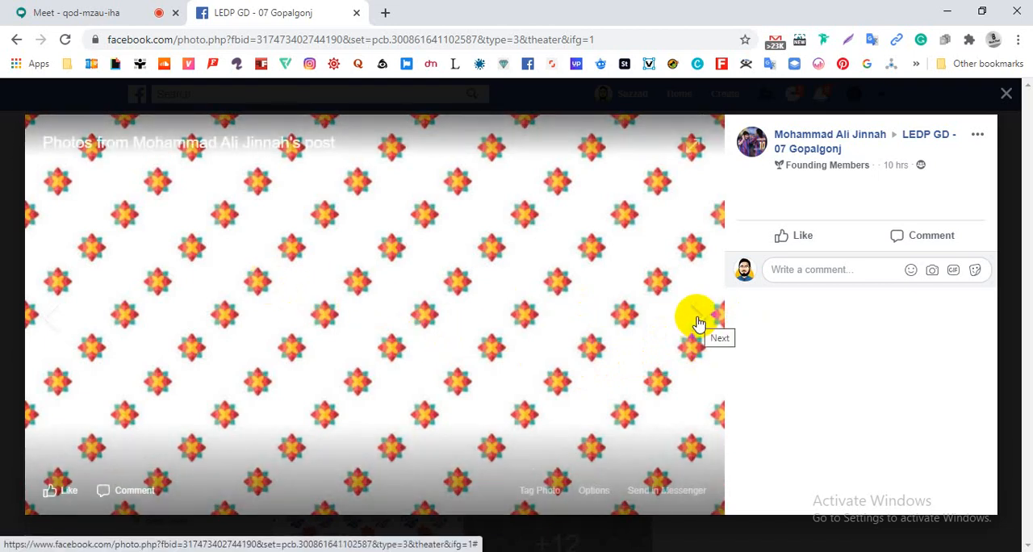
{"action": "left_click", "coordinate": [699, 323]}
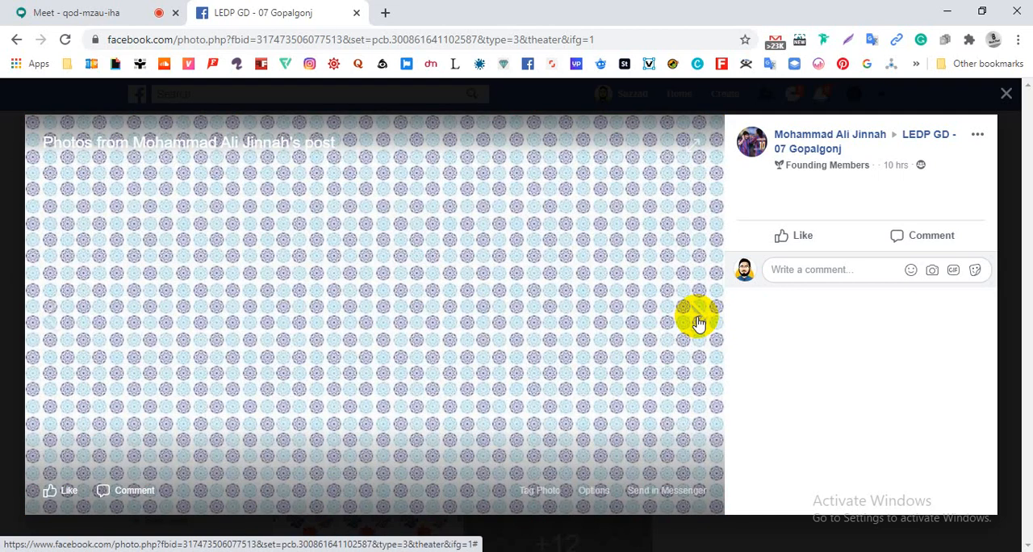
{"action": "left_click", "coordinate": [699, 323]}
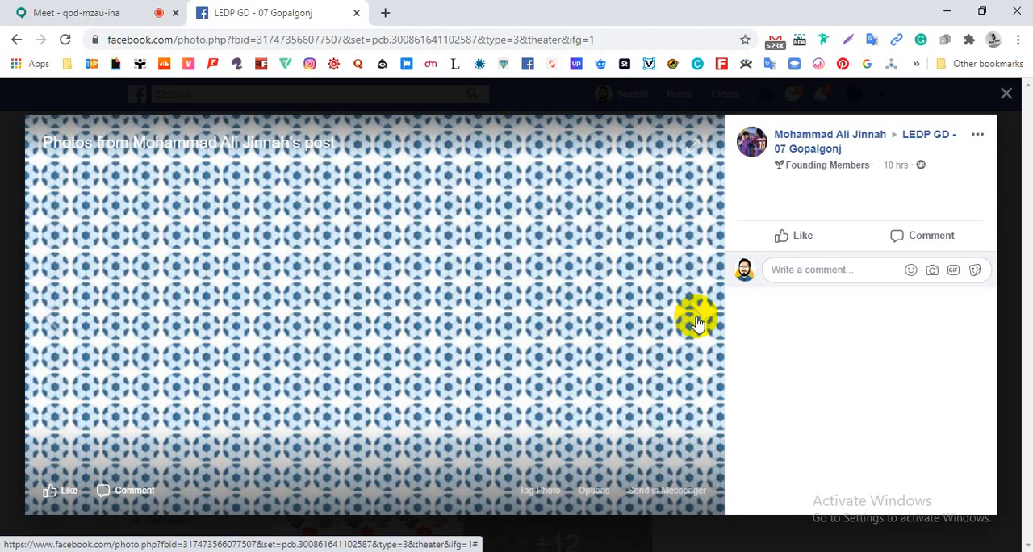
{"action": "left_click", "coordinate": [699, 323]}
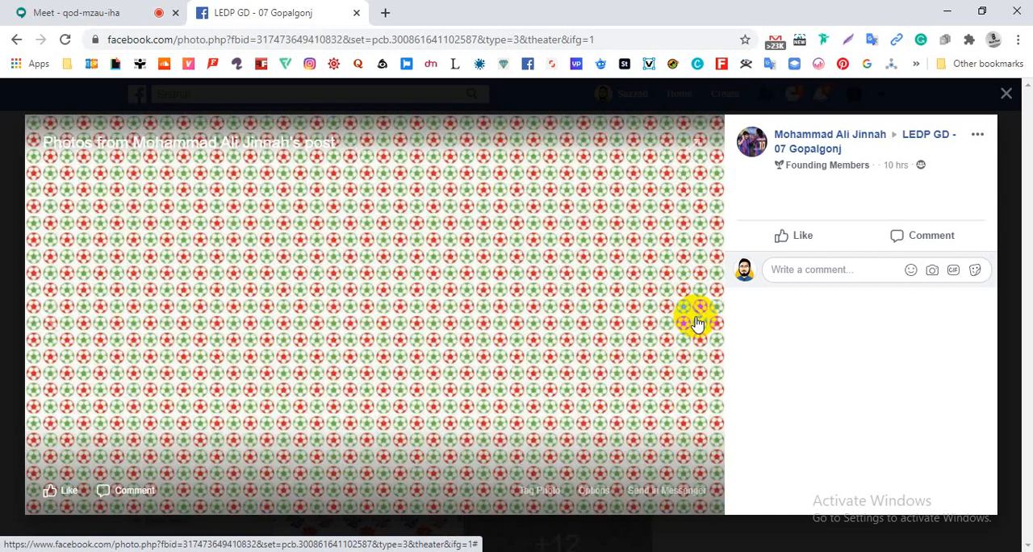
{"action": "left_click", "coordinate": [699, 323]}
{"action": "left_click", "coordinate": [5, 266]}
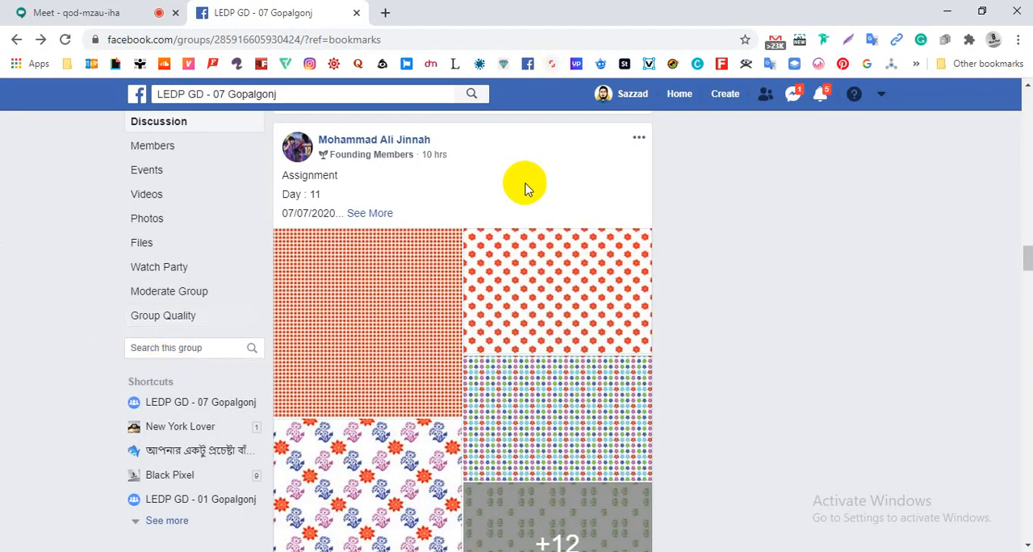
- Find the following Assignment 11 post with the pale patterns in the group feed and open its second photo
{"action": "scroll", "coordinate": [484, 323], "scroll_direction": "down", "scroll_amount": 6}
{"action": "scroll", "coordinate": [485, 319], "scroll_direction": "down", "scroll_amount": 1}
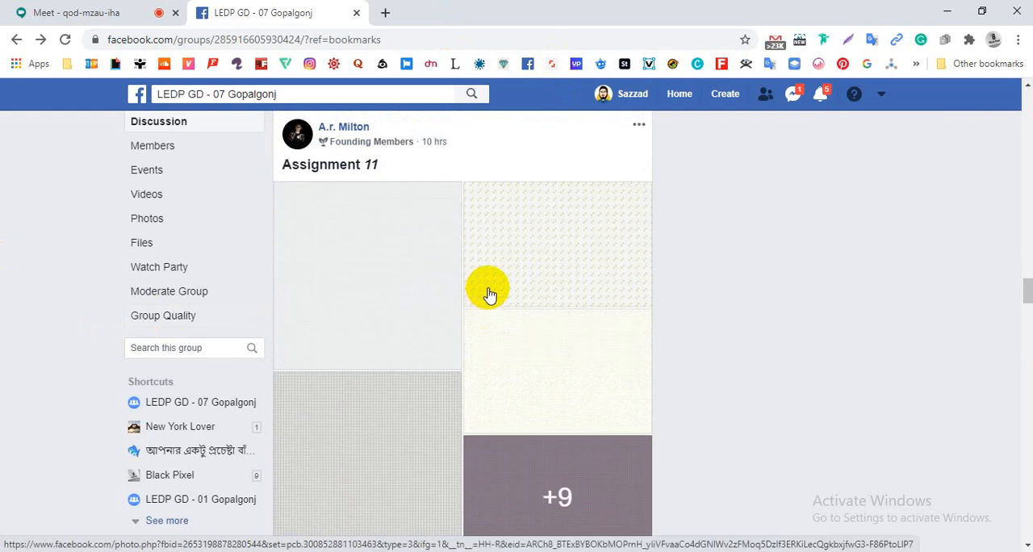
{"action": "scroll", "coordinate": [495, 276], "scroll_direction": "down", "scroll_amount": 1}
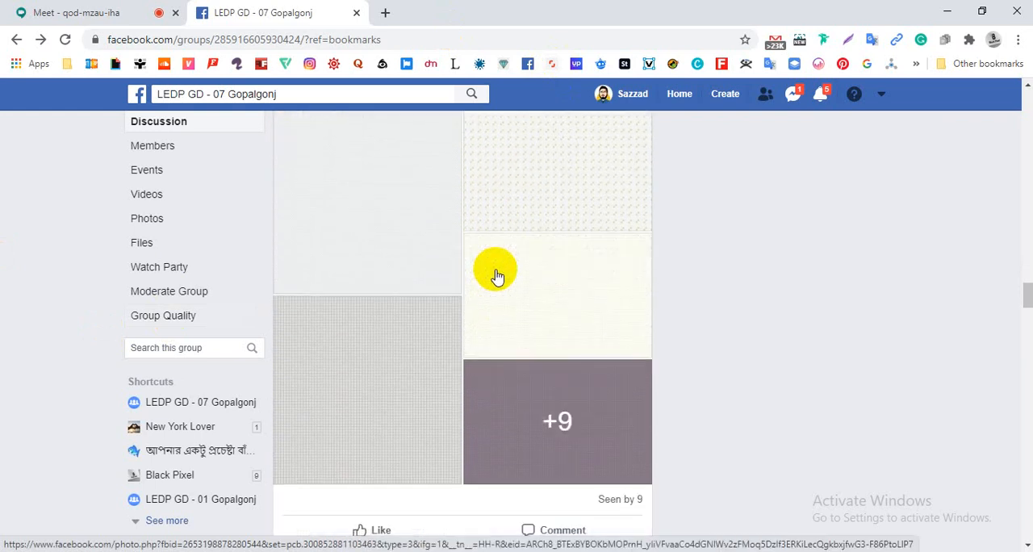
{"action": "scroll", "coordinate": [497, 276], "scroll_direction": "up", "scroll_amount": 2}
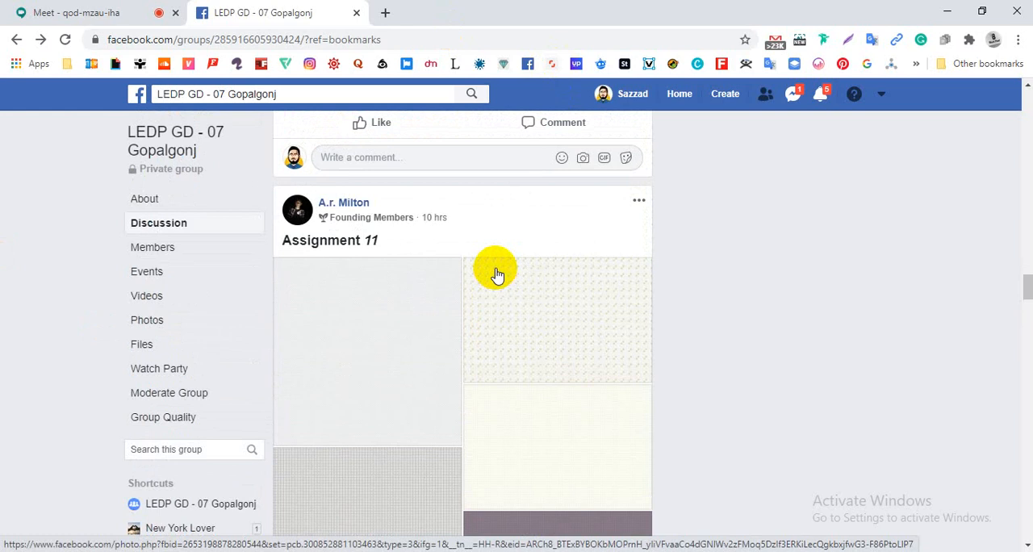
{"action": "left_click", "coordinate": [538, 316]}
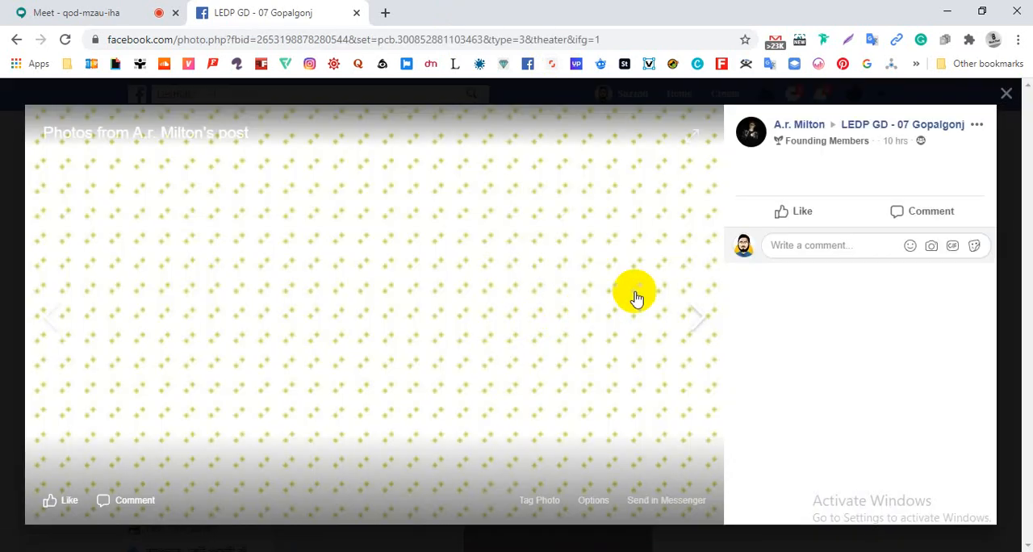
- Review the pale pattern photos of this Assignment 11 post one by one until the green dotted pattern comes round again
{"action": "left_click", "coordinate": [699, 327]}
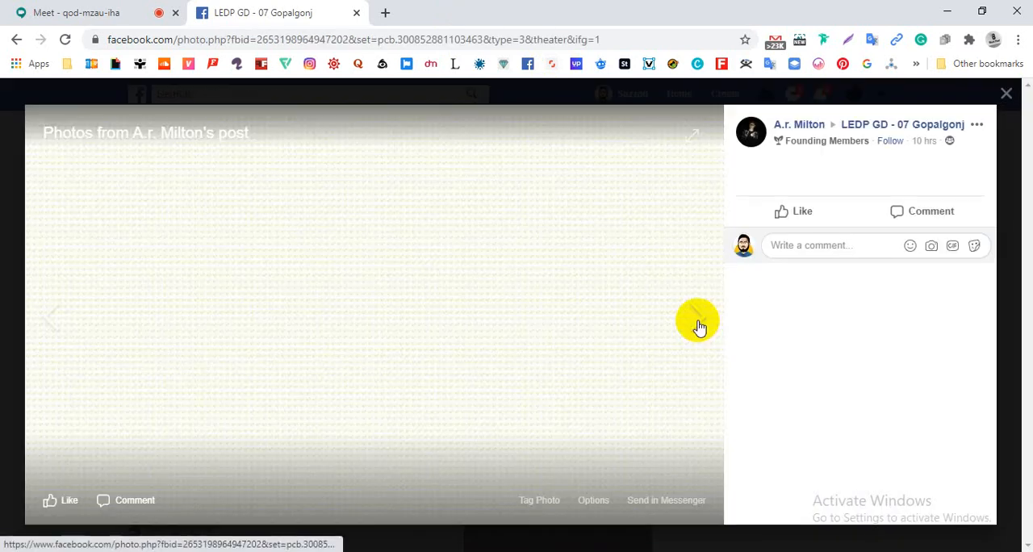
{"action": "left_click", "coordinate": [699, 326]}
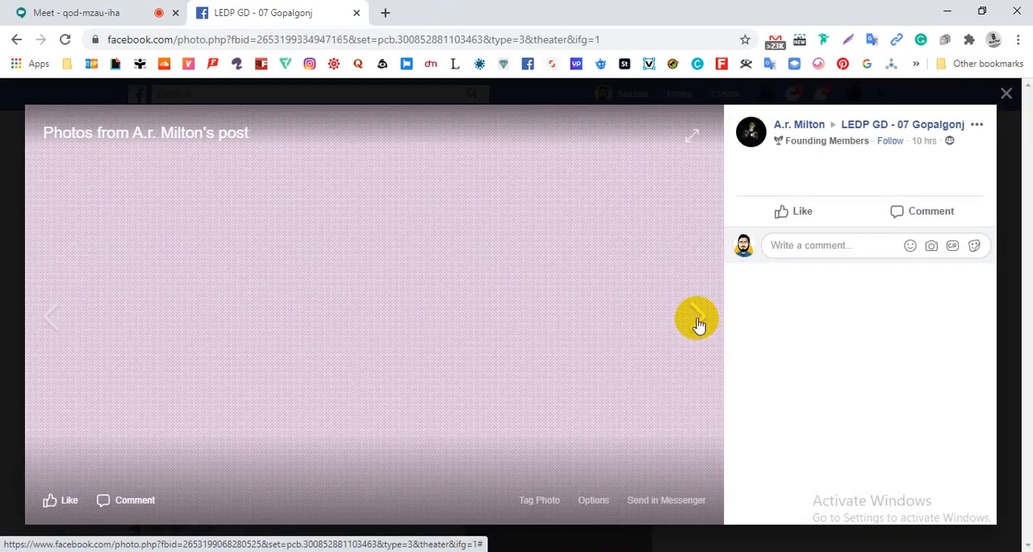
{"action": "left_click", "coordinate": [699, 325]}
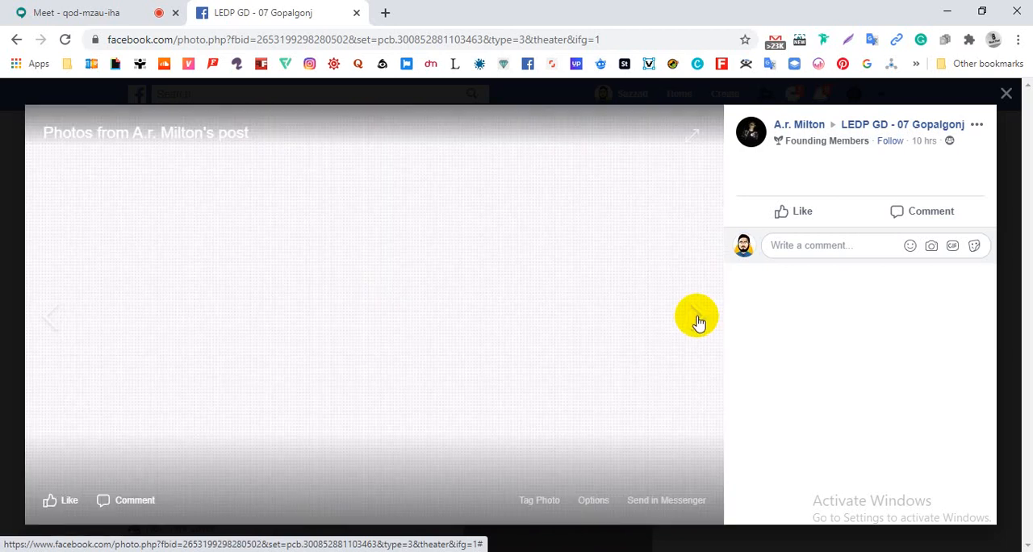
{"action": "left_click", "coordinate": [699, 323]}
{"action": "left_click", "coordinate": [697, 316]}
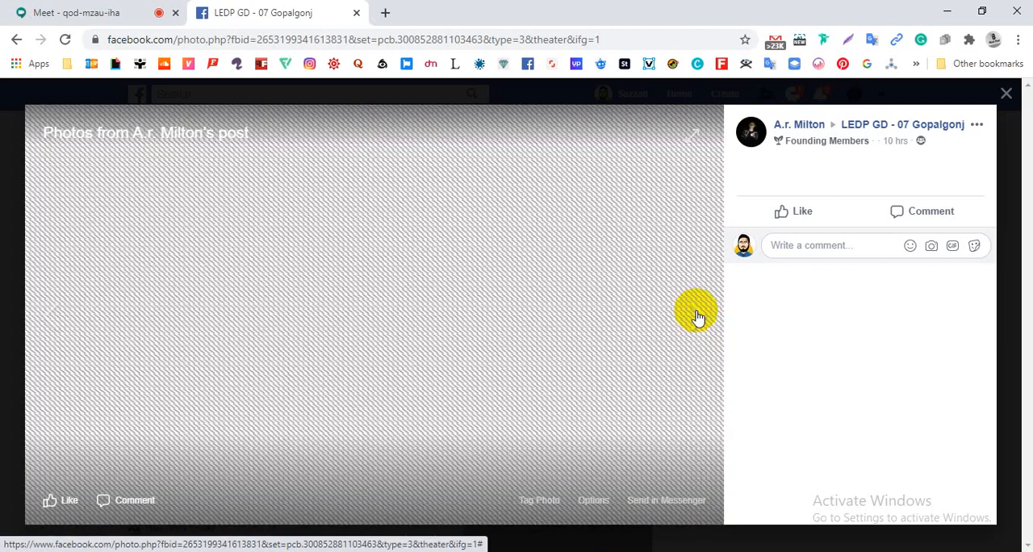
{"action": "left_click", "coordinate": [698, 317]}
{"action": "left_click", "coordinate": [698, 317]}
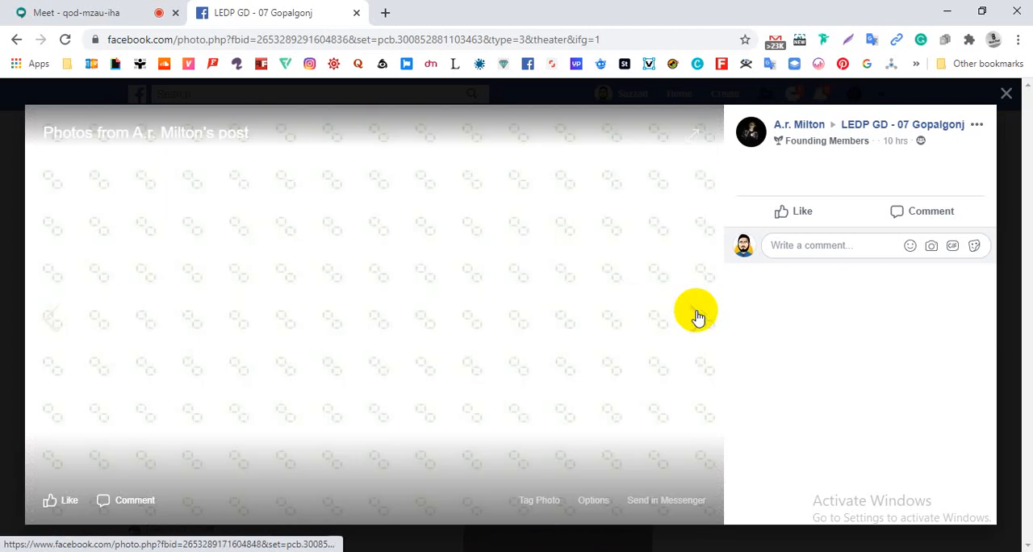
{"action": "left_click", "coordinate": [697, 317]}
{"action": "left_click", "coordinate": [697, 317]}
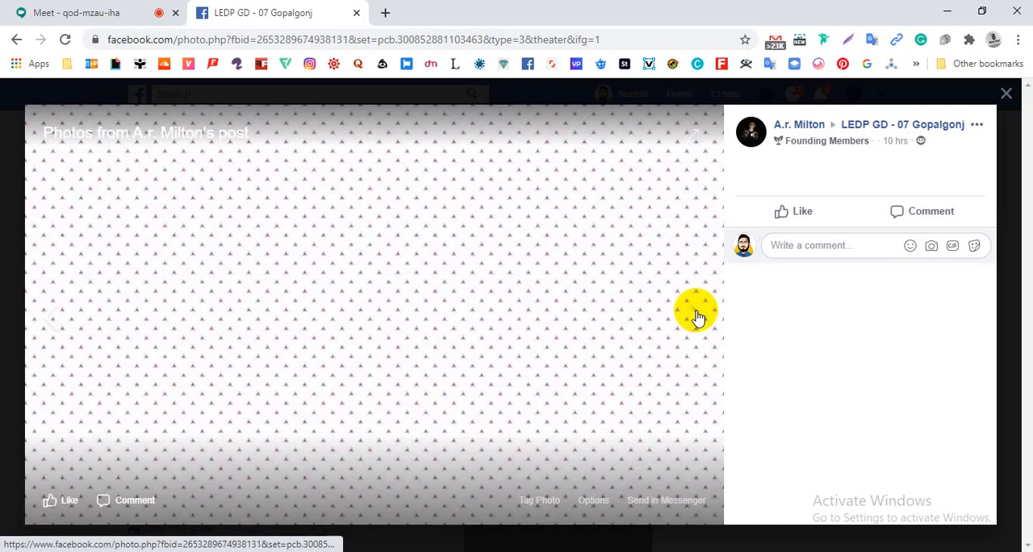
{"action": "left_click", "coordinate": [697, 317]}
{"action": "left_click", "coordinate": [697, 316]}
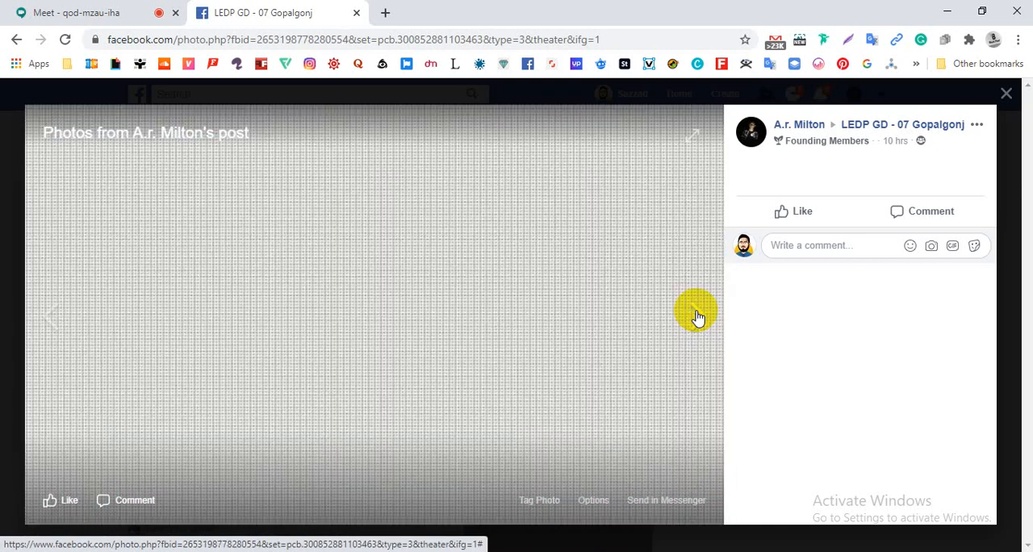
{"action": "left_click", "coordinate": [697, 316]}
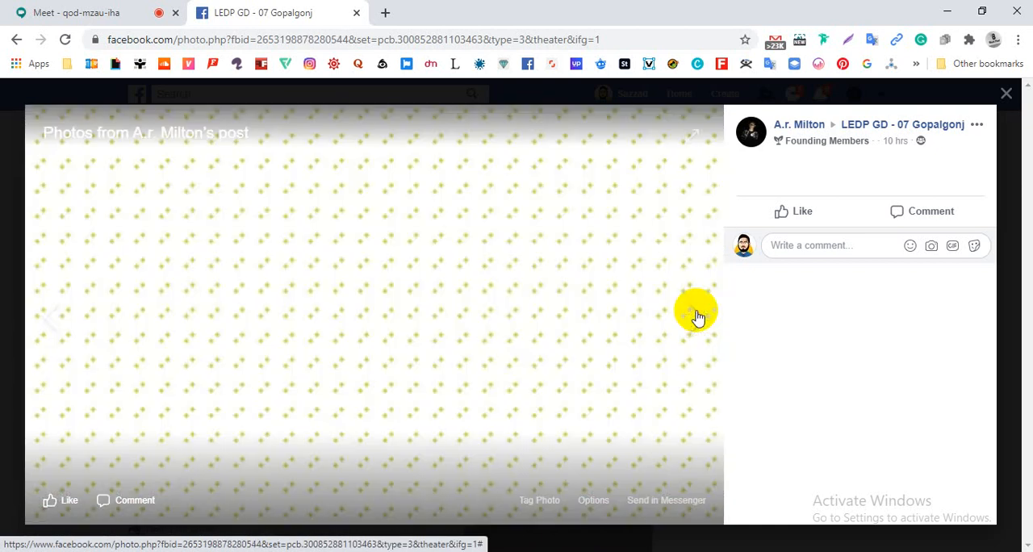
- Go through the pale pattern photos a second time up to the linked-circles pattern, and close the photo viewer
{"action": "left_click", "coordinate": [697, 317]}
{"action": "left_click", "coordinate": [698, 317]}
{"action": "left_click", "coordinate": [697, 316]}
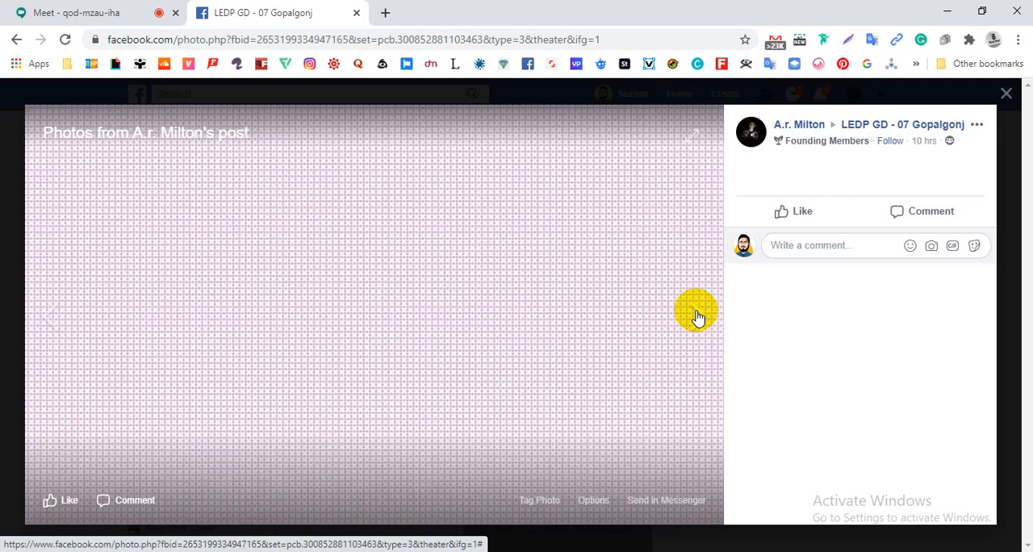
{"action": "left_click", "coordinate": [698, 317]}
{"action": "left_click", "coordinate": [697, 316]}
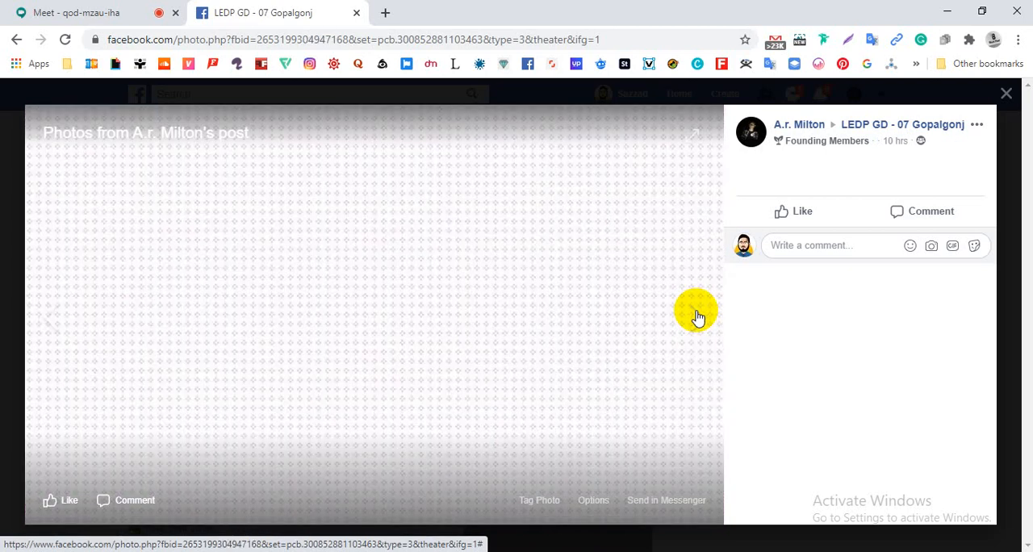
{"action": "left_click", "coordinate": [698, 316]}
{"action": "left_click", "coordinate": [698, 317]}
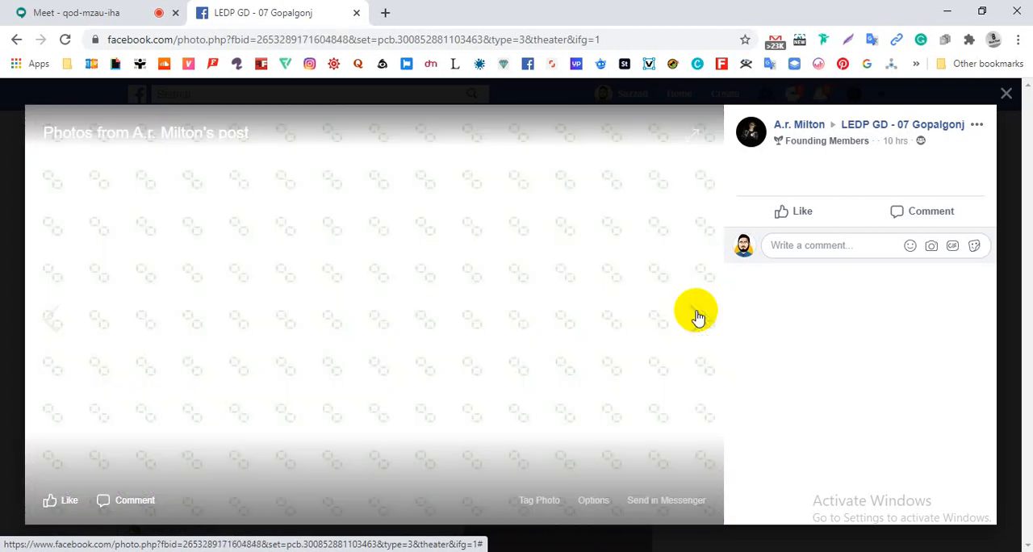
{"action": "left_click", "coordinate": [2, 290]}
- Find the Assignment 11 post dated 07-07-2020 with the blue patterns, and view its photos up to the black diamond pattern
{"action": "scroll", "coordinate": [344, 321], "scroll_direction": "down", "scroll_amount": 6}
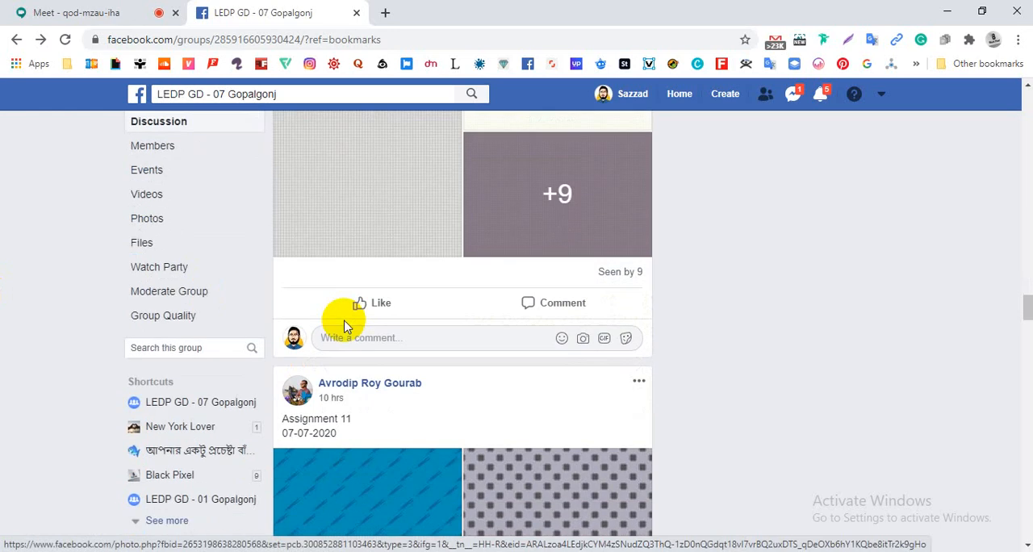
{"action": "left_click", "coordinate": [344, 323]}
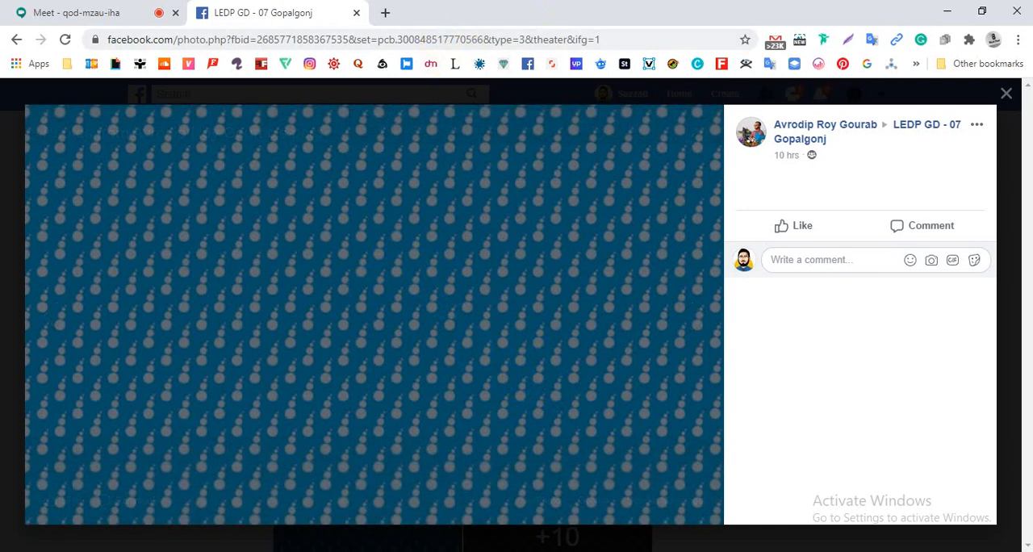
{"action": "left_click", "coordinate": [692, 326]}
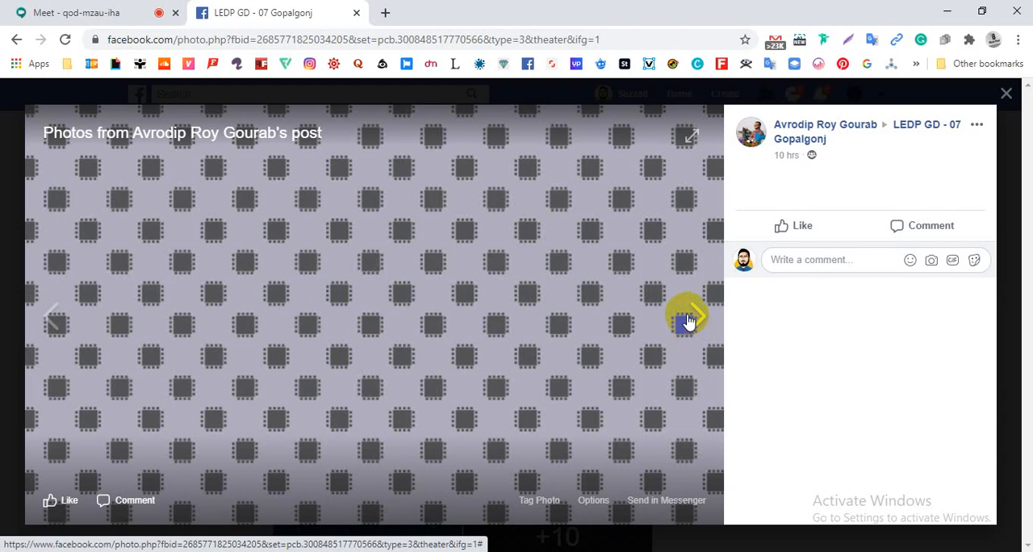
{"action": "left_click", "coordinate": [687, 314]}
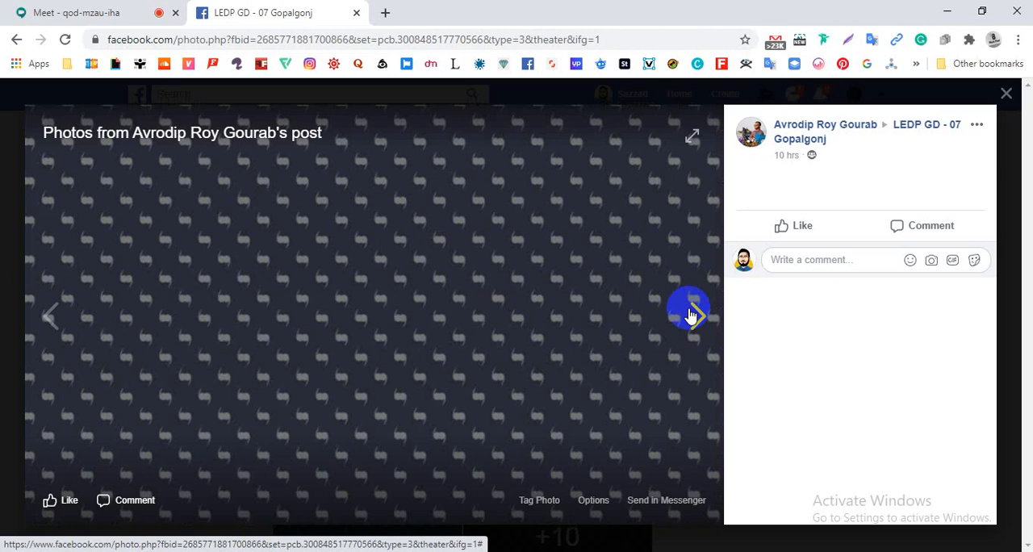
{"action": "left_click", "coordinate": [690, 314]}
{"action": "left_click", "coordinate": [691, 315]}
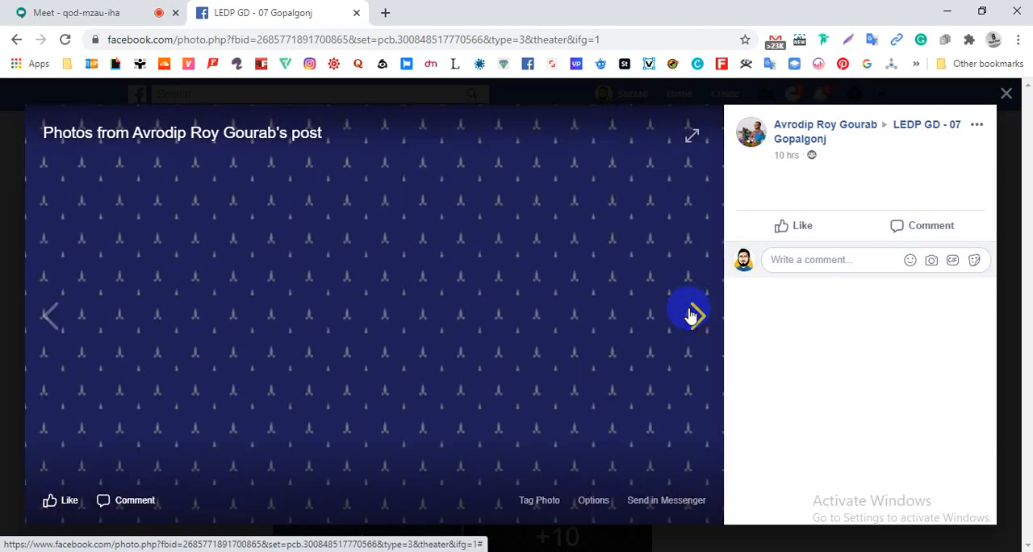
{"action": "left_click", "coordinate": [690, 315]}
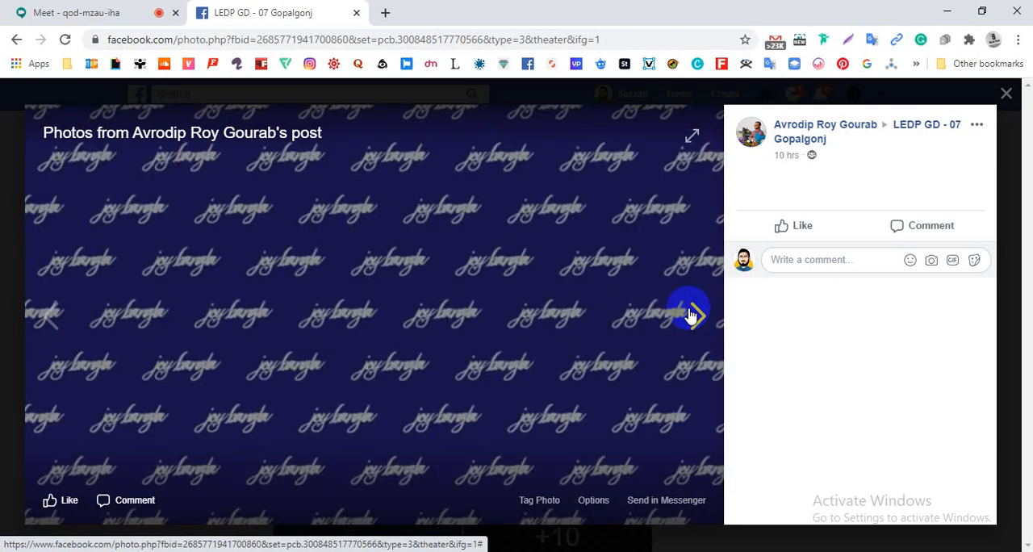
{"action": "left_click", "coordinate": [690, 315]}
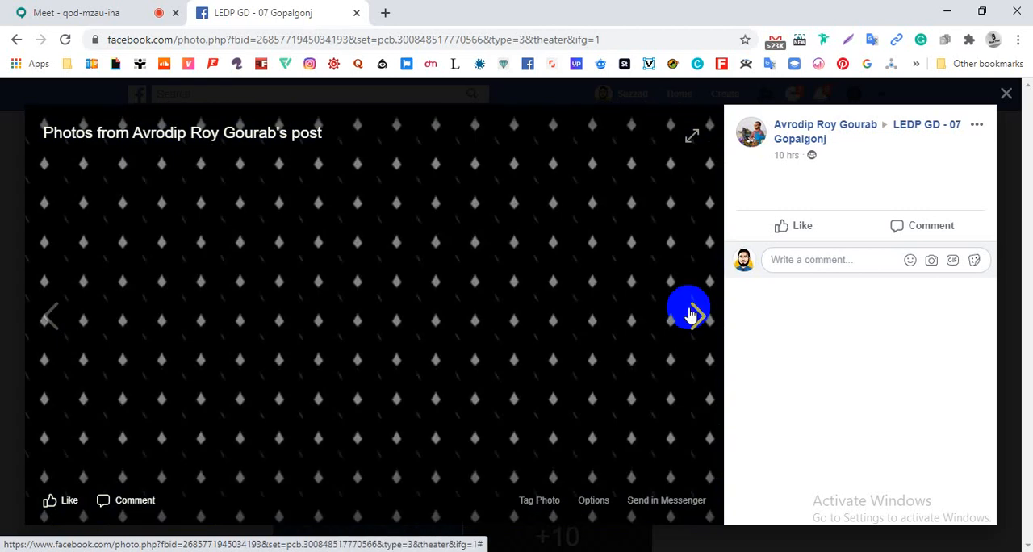
- Review the remaining photos of this post round to the blue syringe pattern, and close the photo viewer
{"action": "left_click", "coordinate": [690, 314]}
{"action": "left_click", "coordinate": [690, 315]}
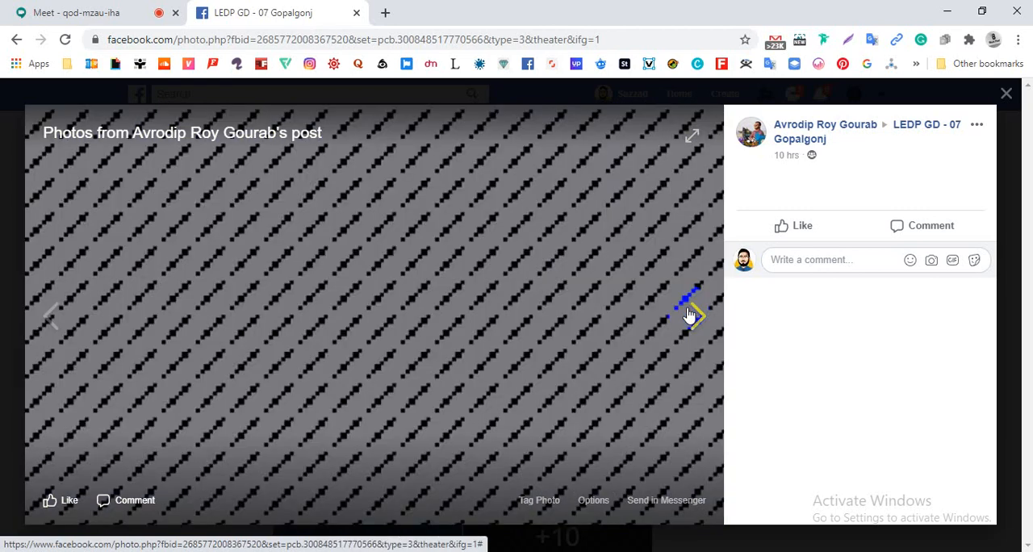
{"action": "left_click", "coordinate": [690, 315]}
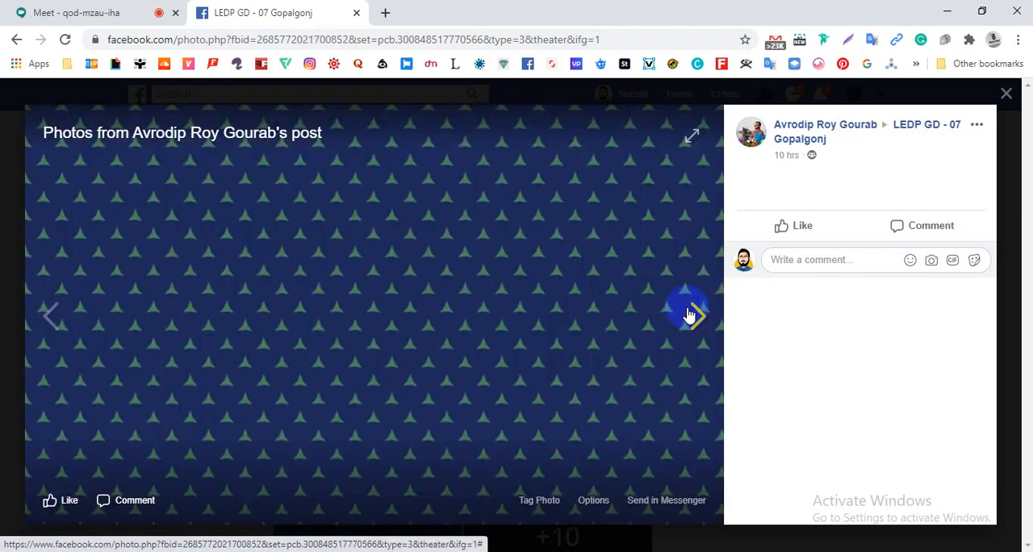
{"action": "left_click", "coordinate": [690, 315]}
{"action": "left_click", "coordinate": [690, 315]}
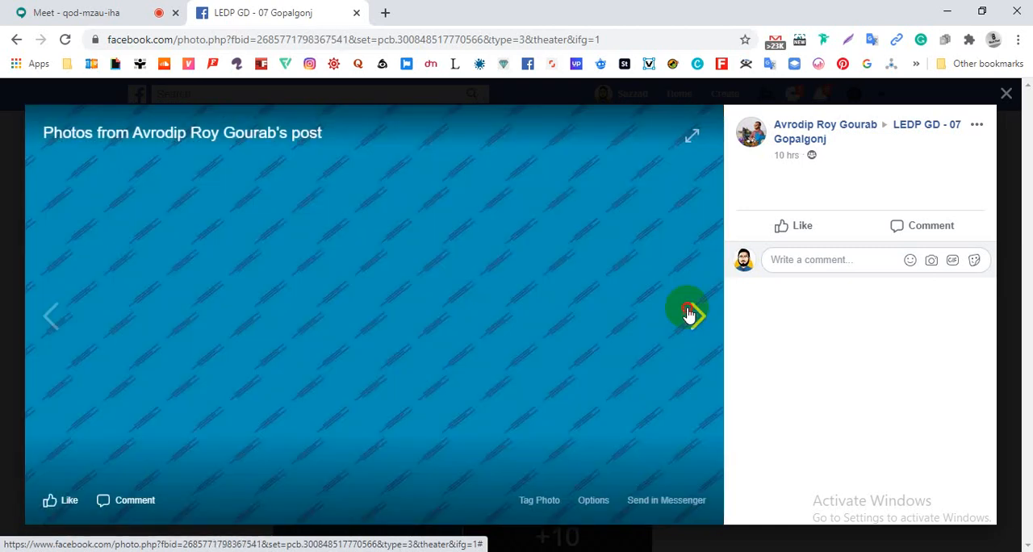
{"action": "left_click", "coordinate": [690, 315]}
{"action": "left_click", "coordinate": [641, 295]}
{"action": "left_click", "coordinate": [1, 219]}
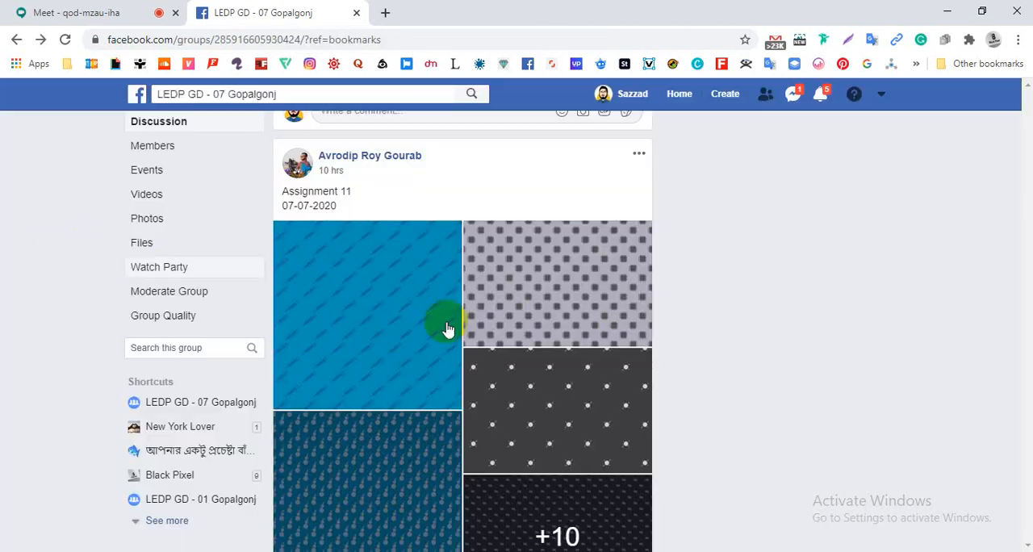
- Find the Assignment -10 post dated 07/07/2020, open its first photo, and advance to the ape pattern
{"action": "scroll", "coordinate": [447, 325], "scroll_direction": "down", "scroll_amount": 10}
{"action": "scroll", "coordinate": [449, 315], "scroll_direction": "up", "scroll_amount": 2}
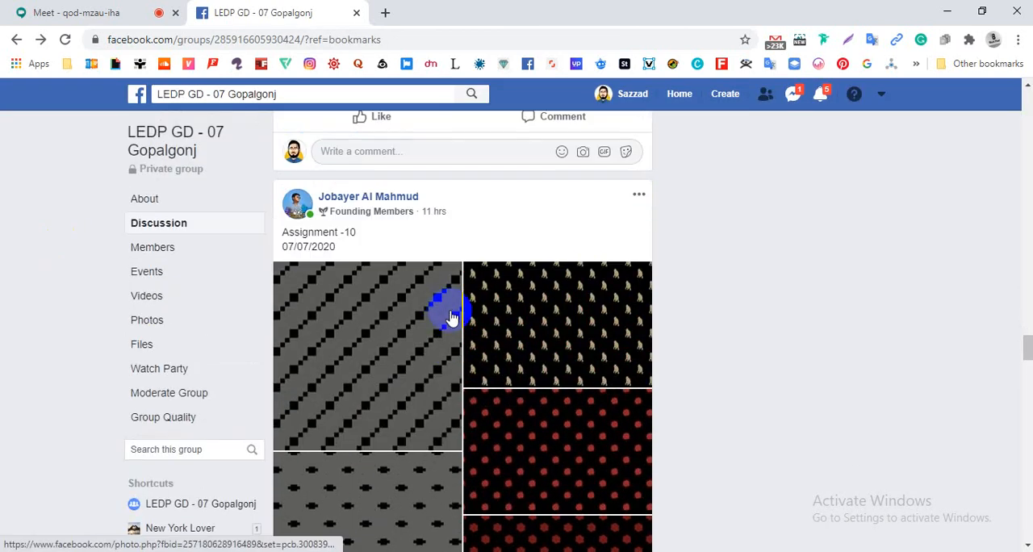
{"action": "left_click", "coordinate": [446, 309]}
{"action": "left_click", "coordinate": [449, 312]}
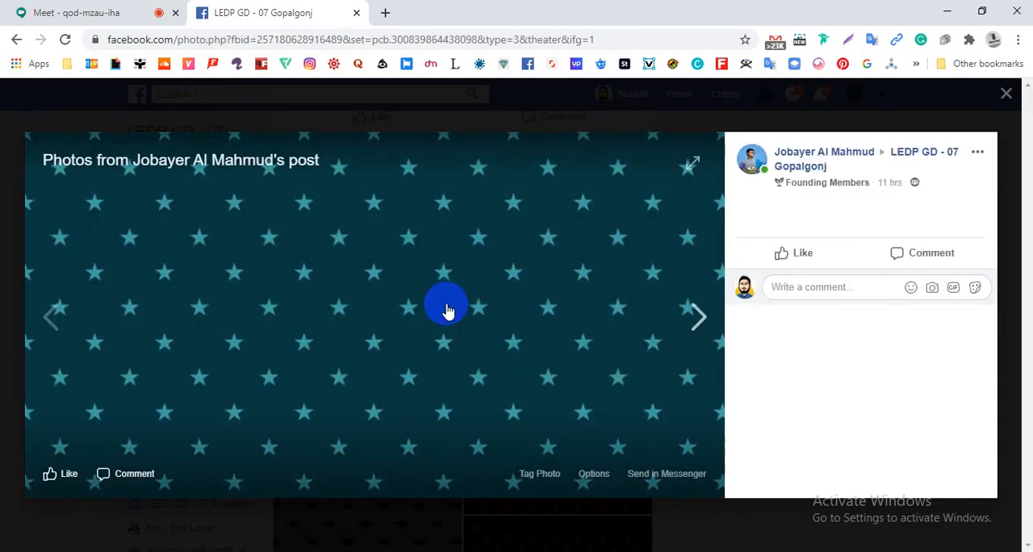
{"action": "left_click", "coordinate": [449, 313]}
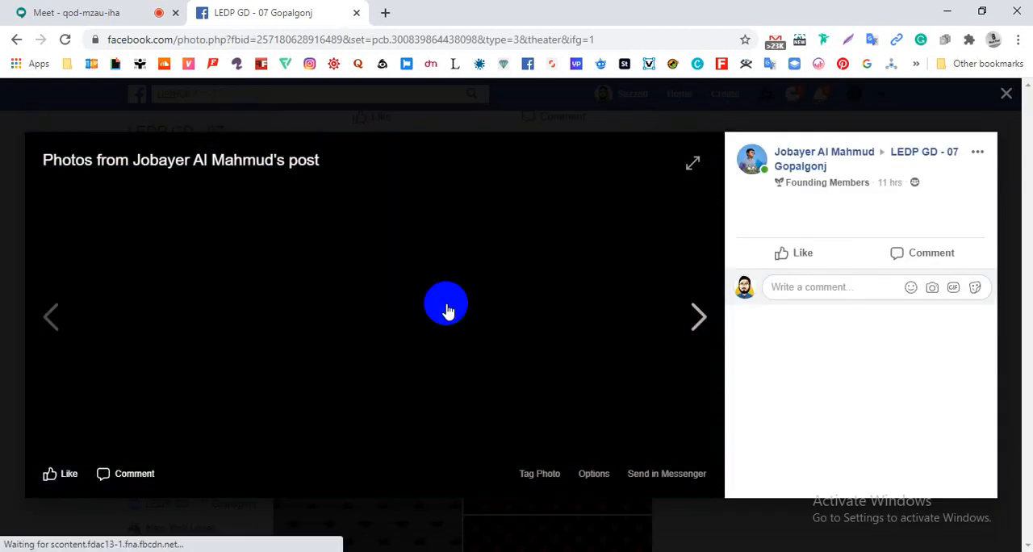
{"action": "left_click", "coordinate": [448, 311]}
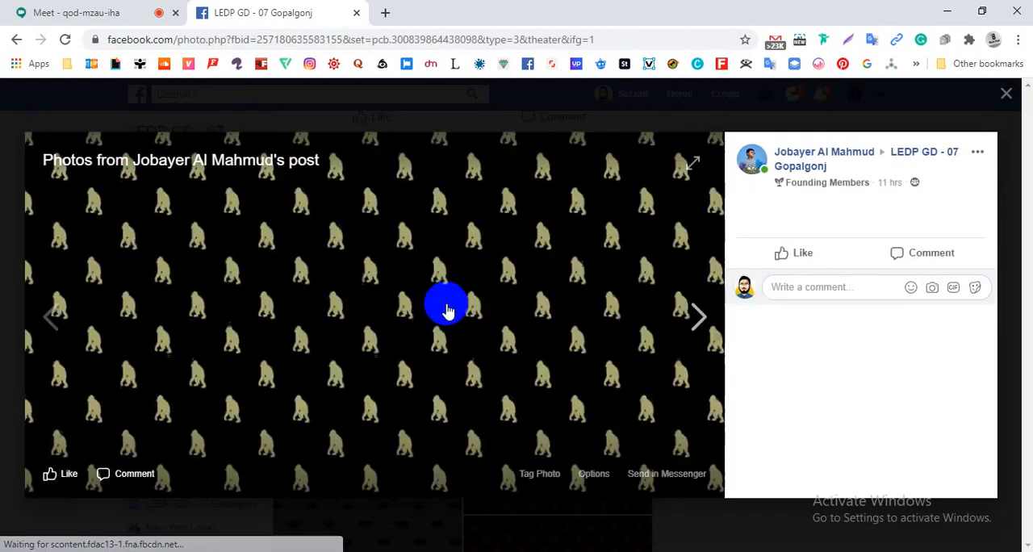
- Review the following photos of the Assignment -10 post, from the red flower and palm tree patterns to the dark square pattern
{"action": "left_click", "coordinate": [448, 311]}
{"action": "left_click", "coordinate": [448, 311]}
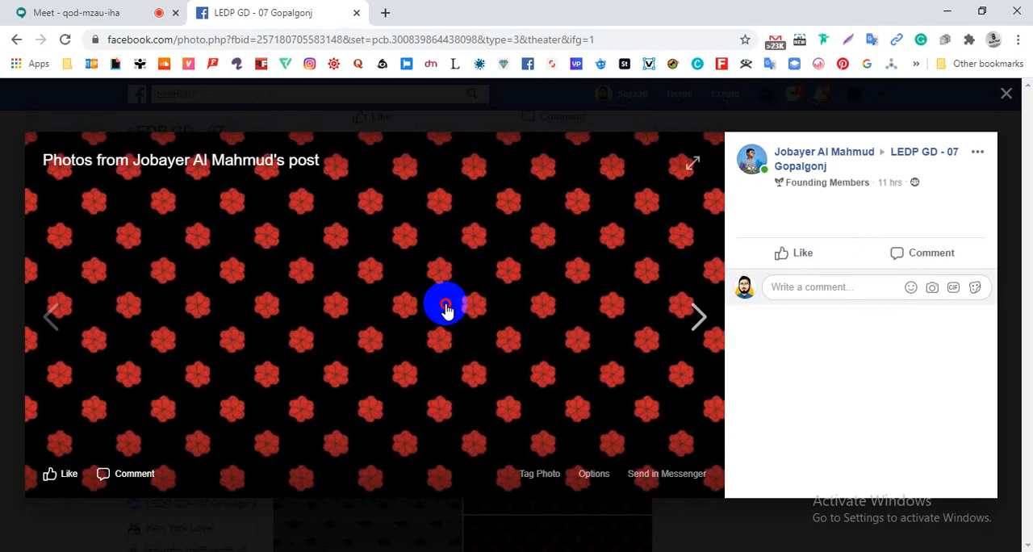
{"action": "left_click", "coordinate": [448, 311]}
{"action": "left_click", "coordinate": [448, 310]}
{"action": "left_click", "coordinate": [448, 311]}
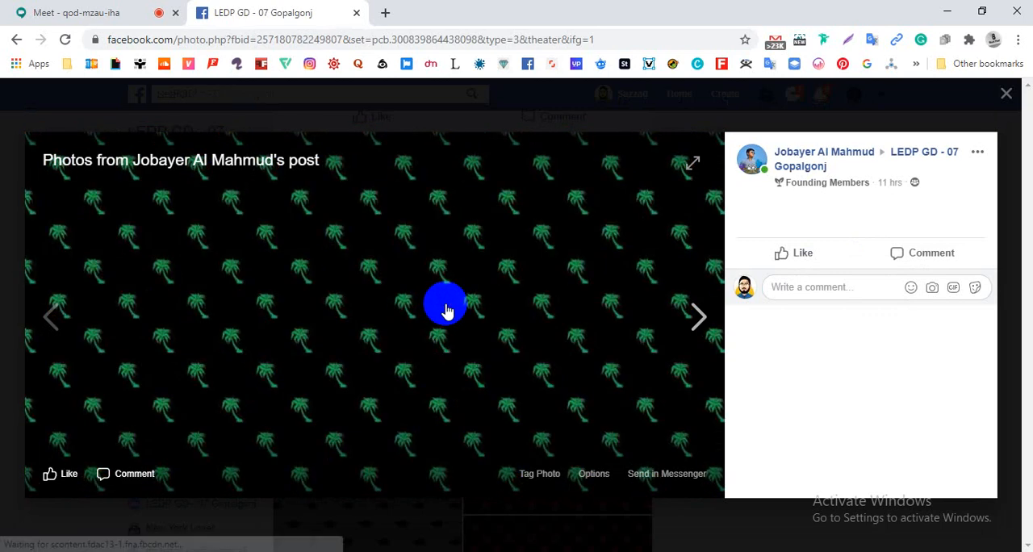
{"action": "left_click", "coordinate": [448, 311]}
{"action": "left_click", "coordinate": [448, 310]}
{"action": "left_click", "coordinate": [448, 311]}
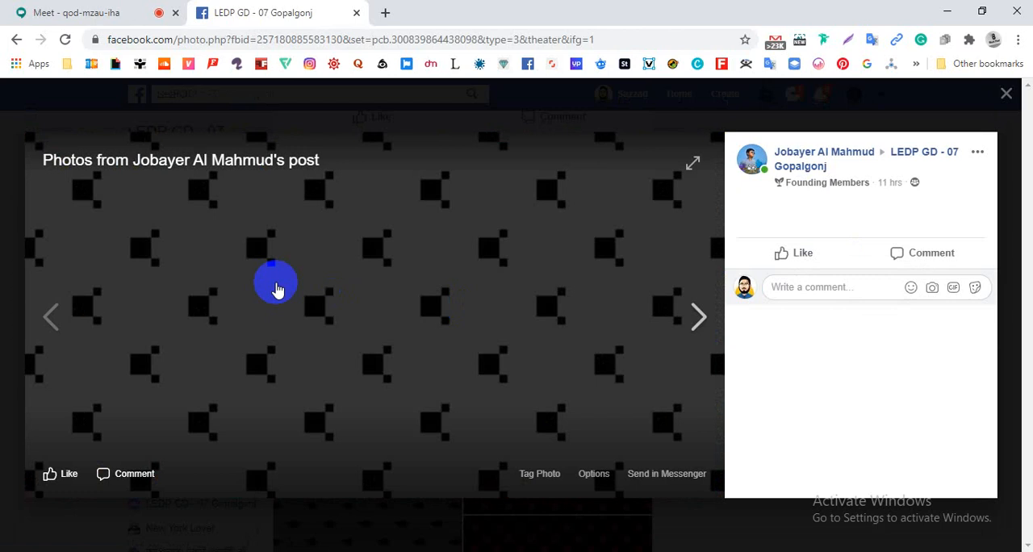
- Recheck the portrait and speckled patterns before the dark square one, and continue forward to the dark parallelogram pattern
{"action": "left_click", "coordinate": [55, 315]}
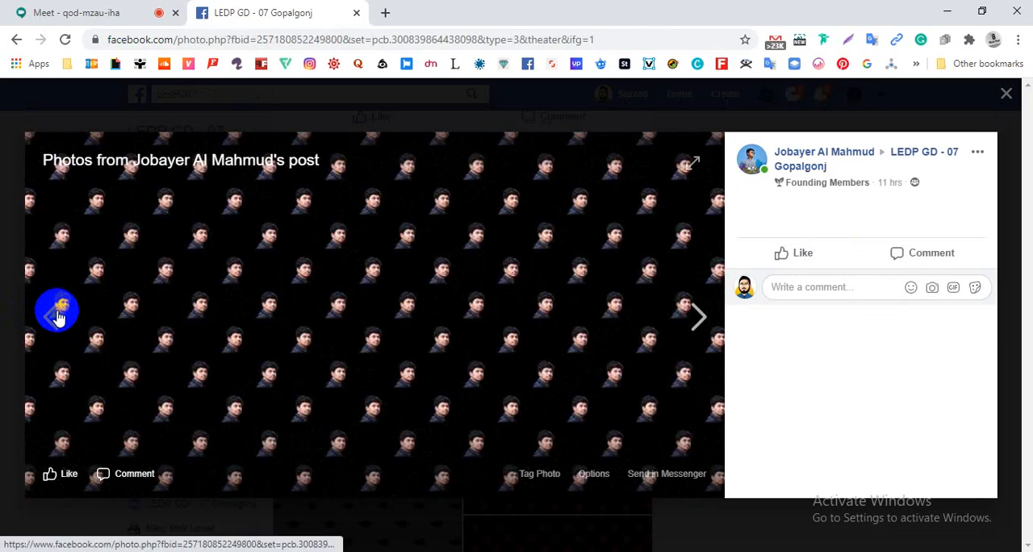
{"action": "left_click", "coordinate": [683, 345]}
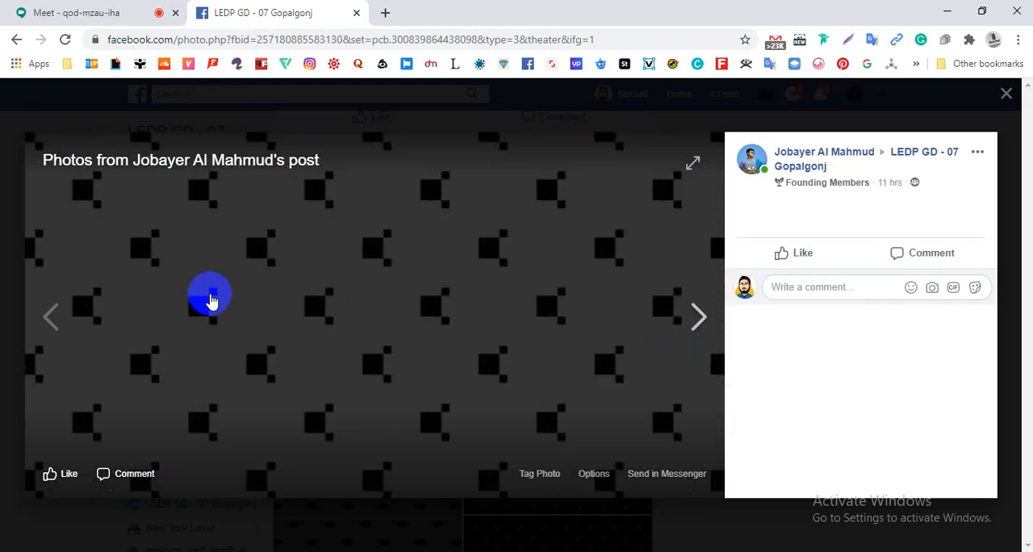
{"action": "left_click", "coordinate": [97, 319]}
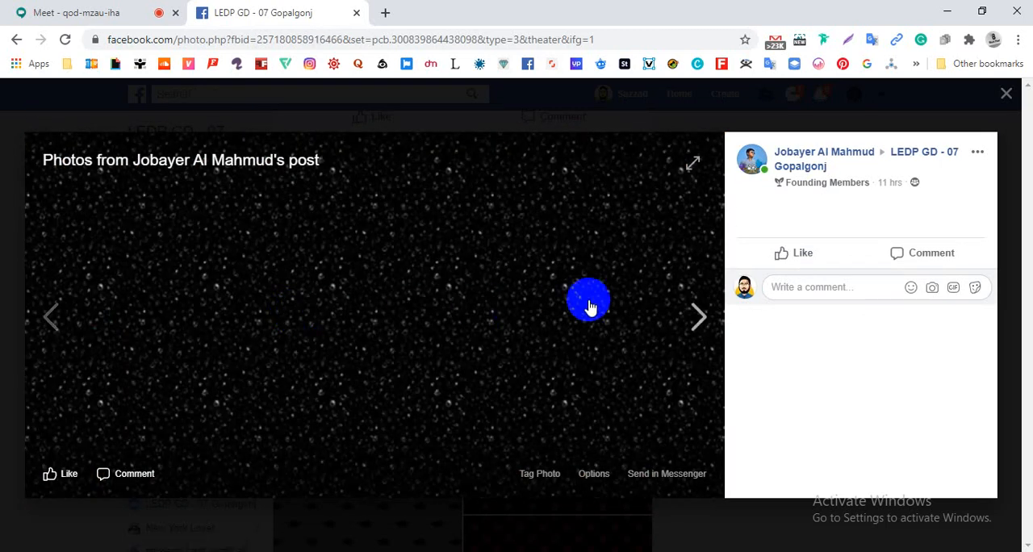
{"action": "left_click", "coordinate": [674, 313]}
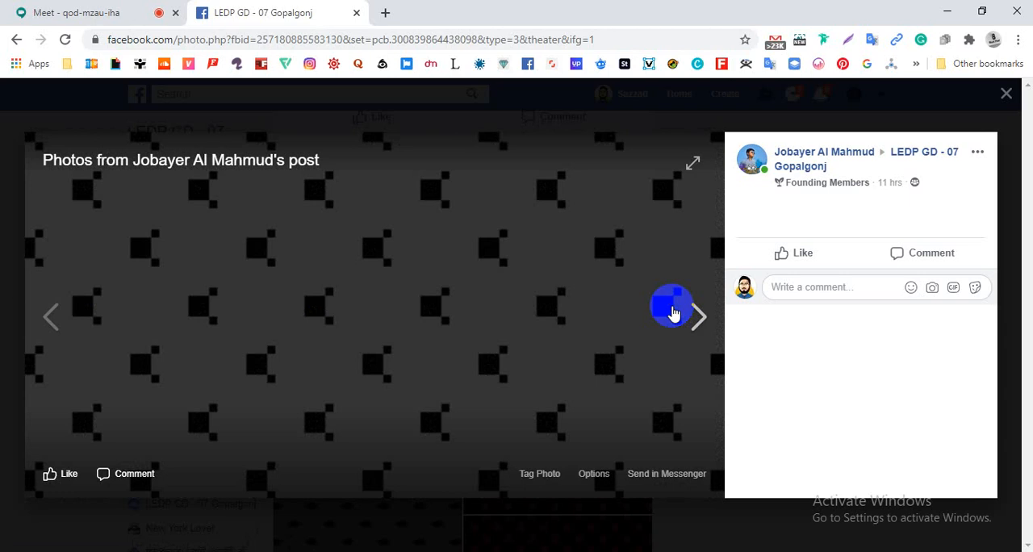
{"action": "left_click", "coordinate": [674, 313]}
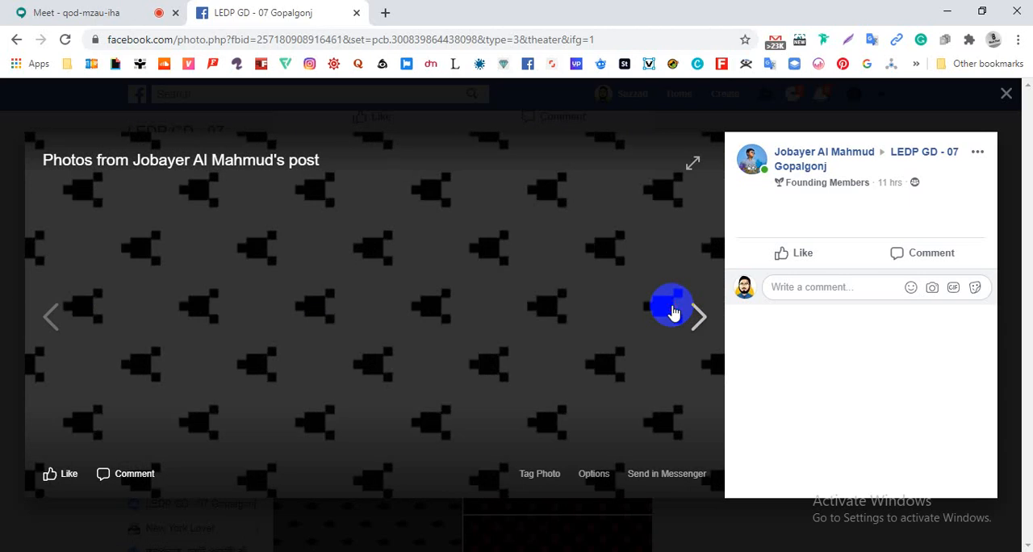
{"action": "left_click", "coordinate": [674, 313]}
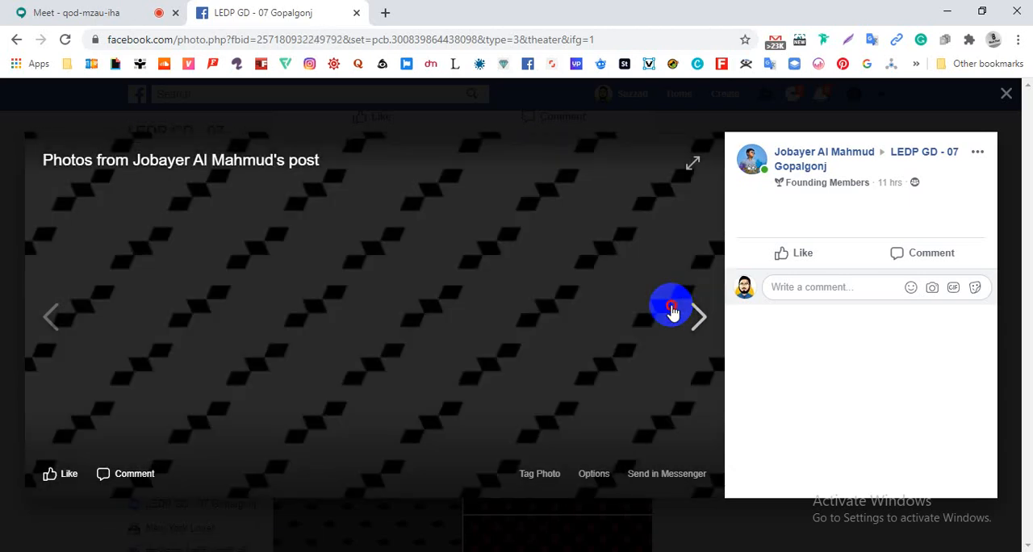
- Review the remaining photos of the Assignment -10 post round to the ape pattern, and close the photo viewer
{"action": "left_click", "coordinate": [674, 313]}
{"action": "left_click", "coordinate": [674, 313]}
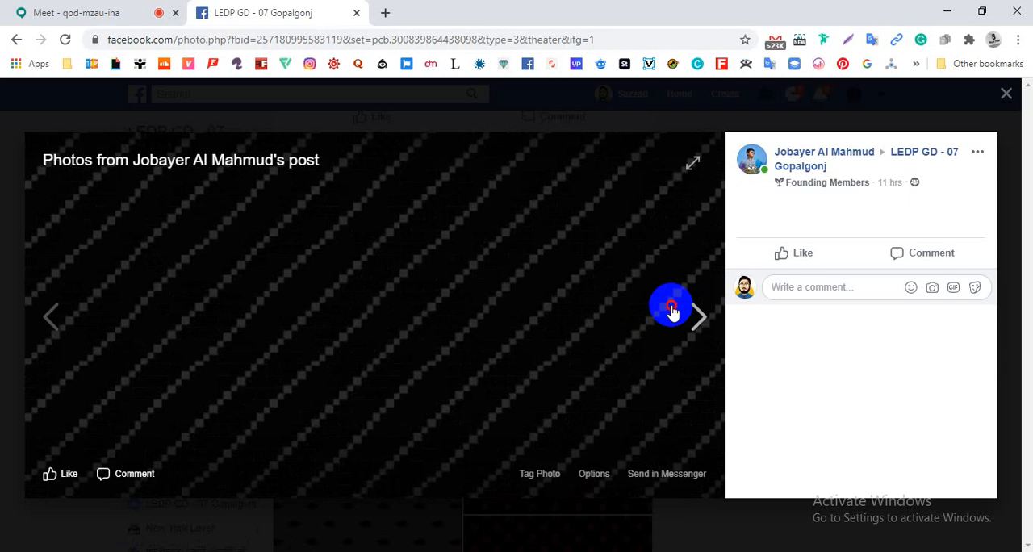
{"action": "left_click", "coordinate": [674, 313]}
{"action": "left_click", "coordinate": [674, 313]}
{"action": "left_click", "coordinate": [674, 314]}
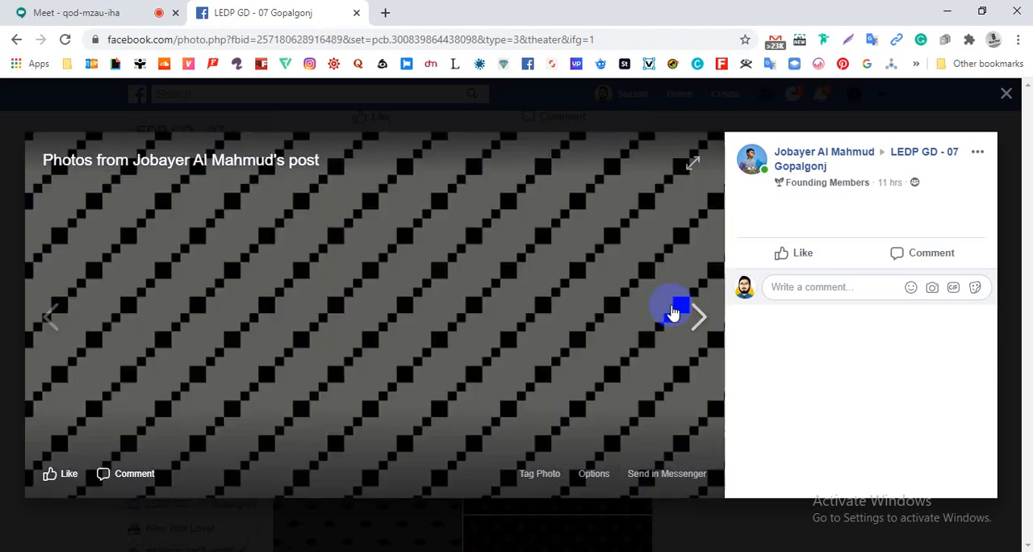
{"action": "left_click", "coordinate": [673, 314]}
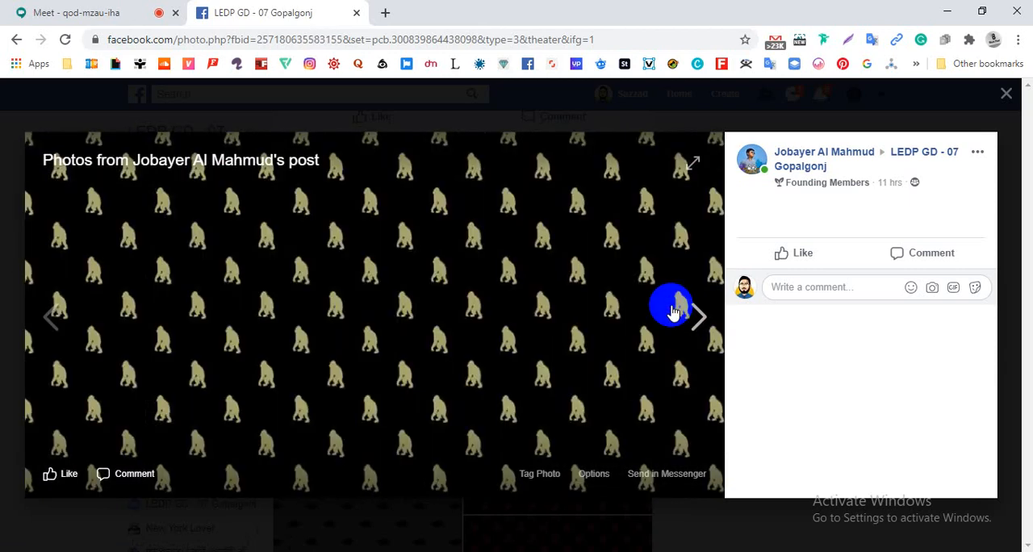
{"action": "left_click", "coordinate": [1, 294]}
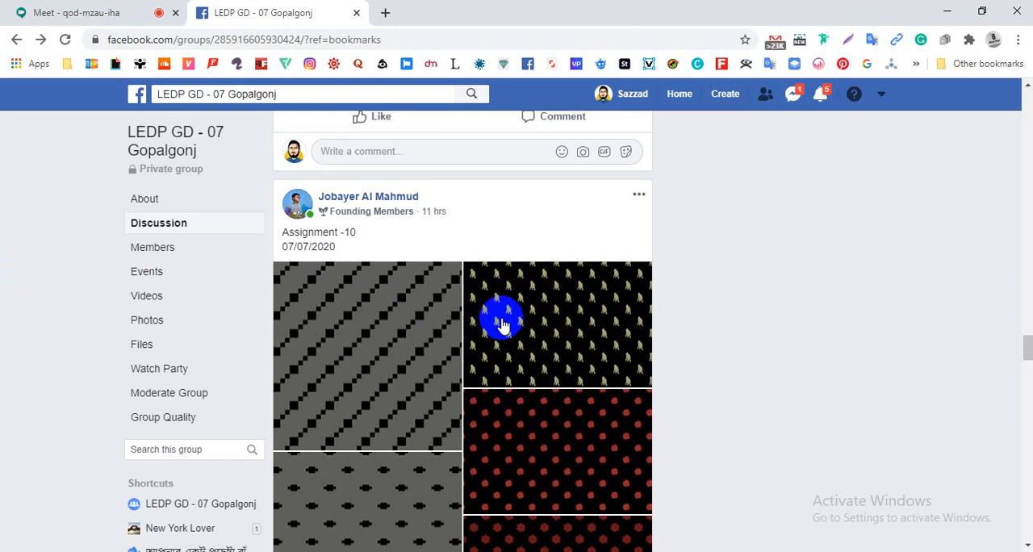
- Find the Assignment -11 post dated 07/07/2020, open its green star pattern, and compare the small grid pattern with the white pentagon one
{"action": "scroll", "coordinate": [498, 307], "scroll_direction": "down", "scroll_amount": 4}
{"action": "scroll", "coordinate": [503, 323], "scroll_direction": "up", "scroll_amount": 3}
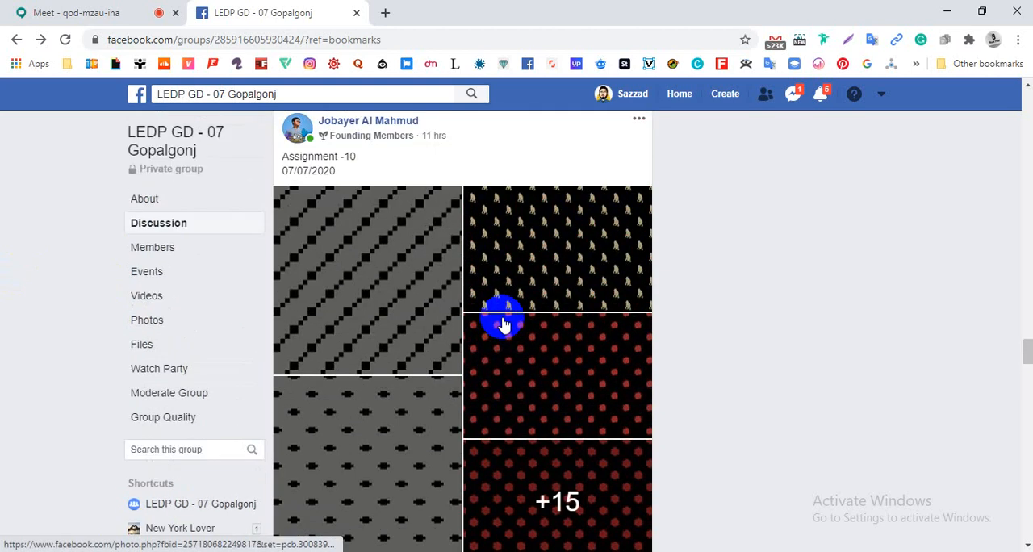
{"action": "scroll", "coordinate": [503, 323], "scroll_direction": "down", "scroll_amount": 6}
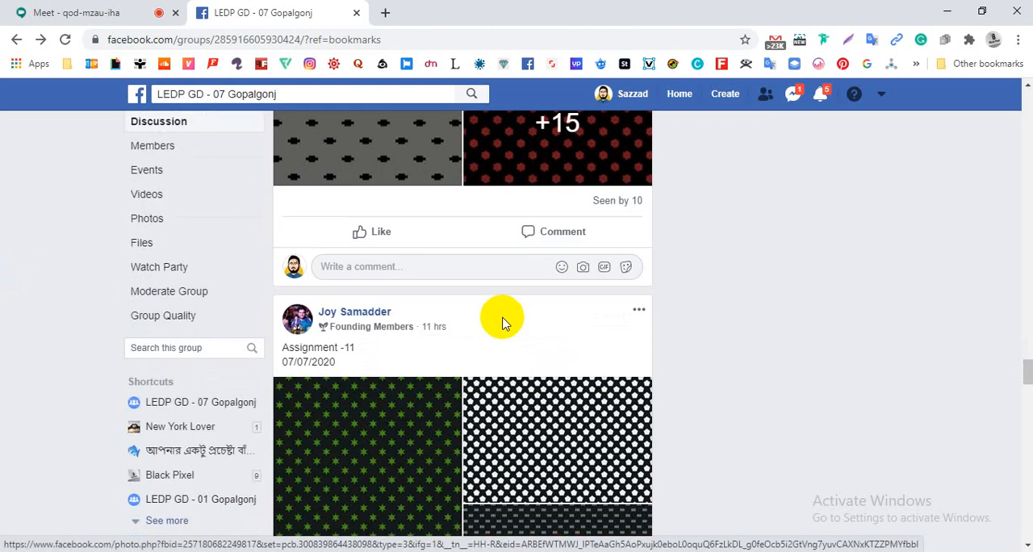
{"action": "left_click", "coordinate": [415, 346]}
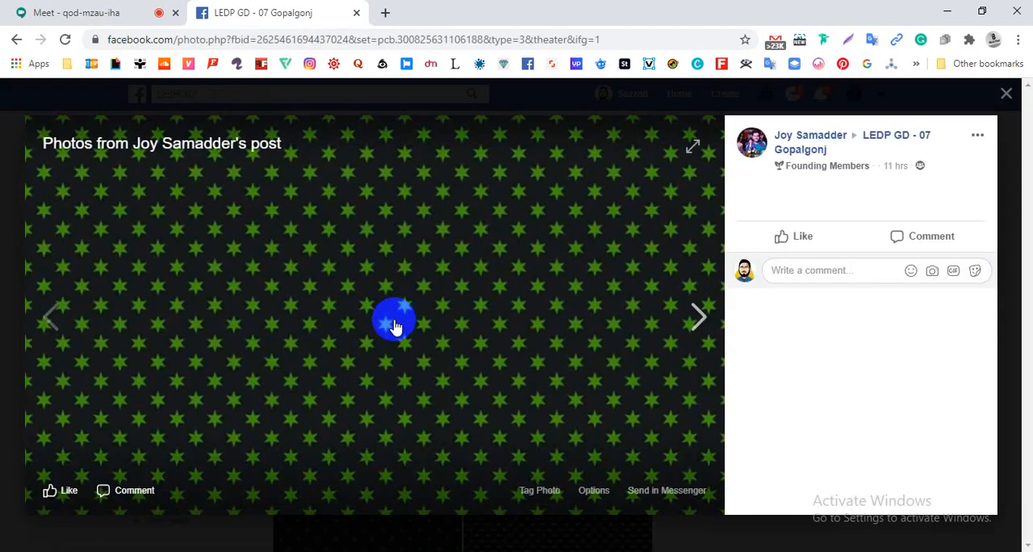
{"action": "left_click", "coordinate": [394, 325]}
{"action": "left_click", "coordinate": [394, 325]}
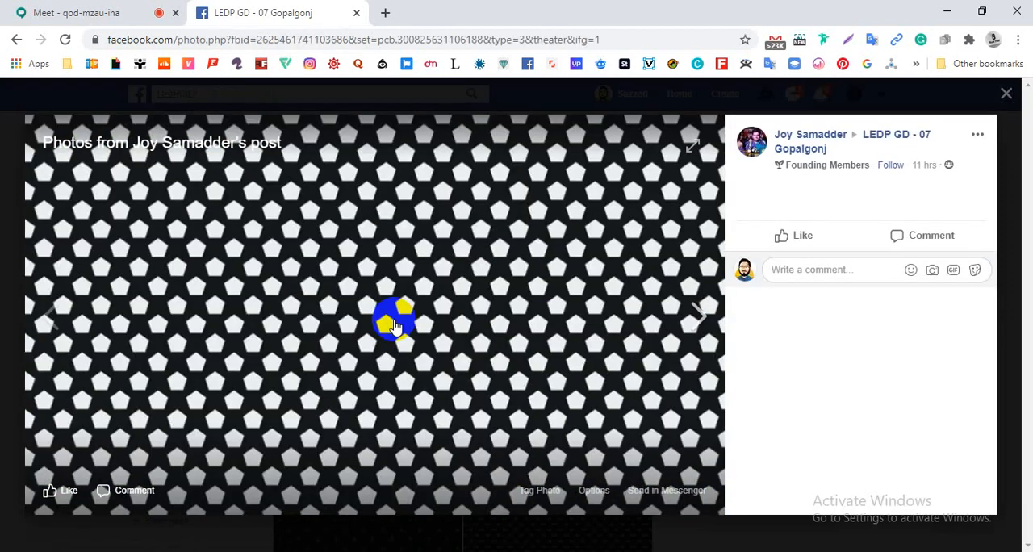
{"action": "left_click", "coordinate": [394, 326]}
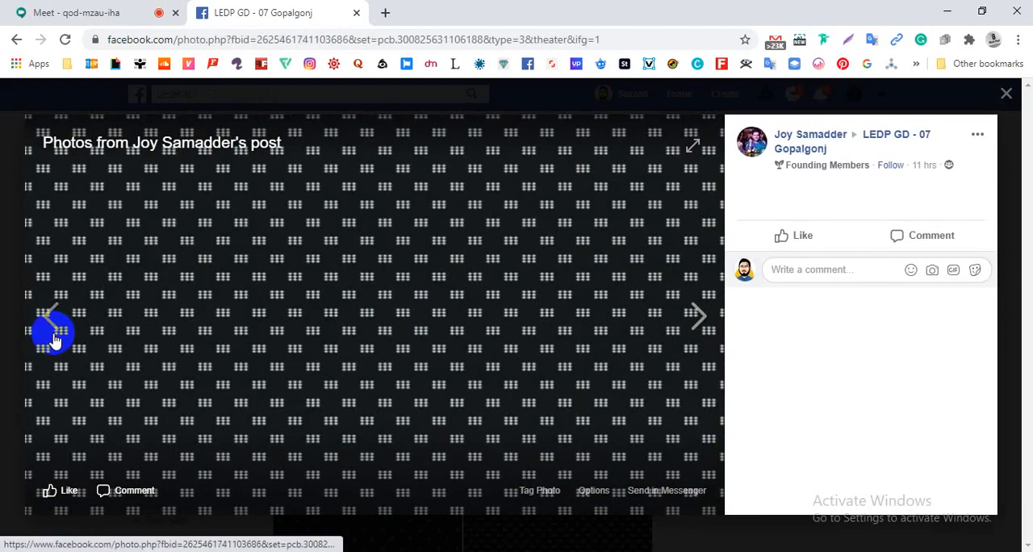
{"action": "left_click", "coordinate": [53, 338]}
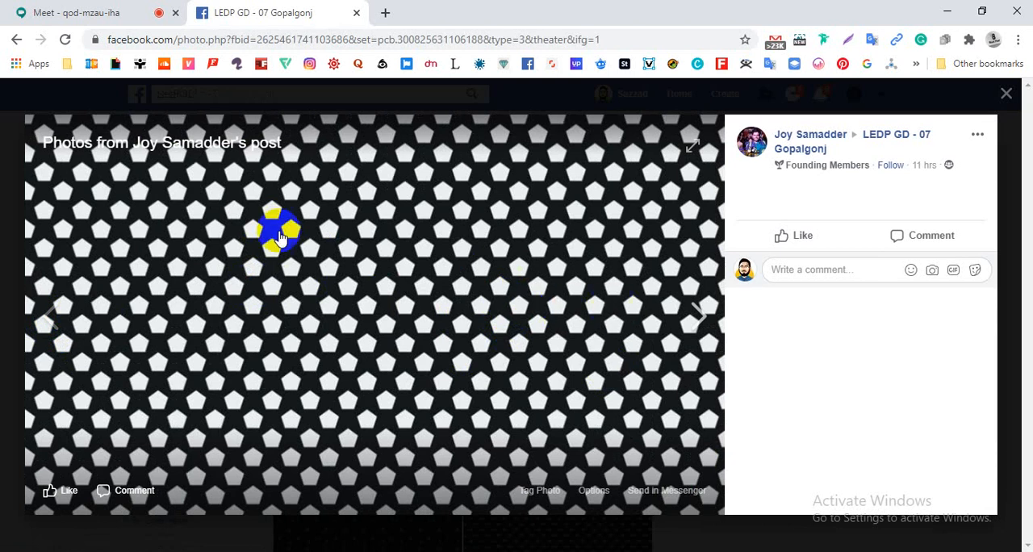
- Review the following photos of the Assignment -11 post, through the teal starburst, green diamond and yellow rectangle patterns
{"action": "left_click", "coordinate": [685, 320]}
{"action": "left_click", "coordinate": [684, 319]}
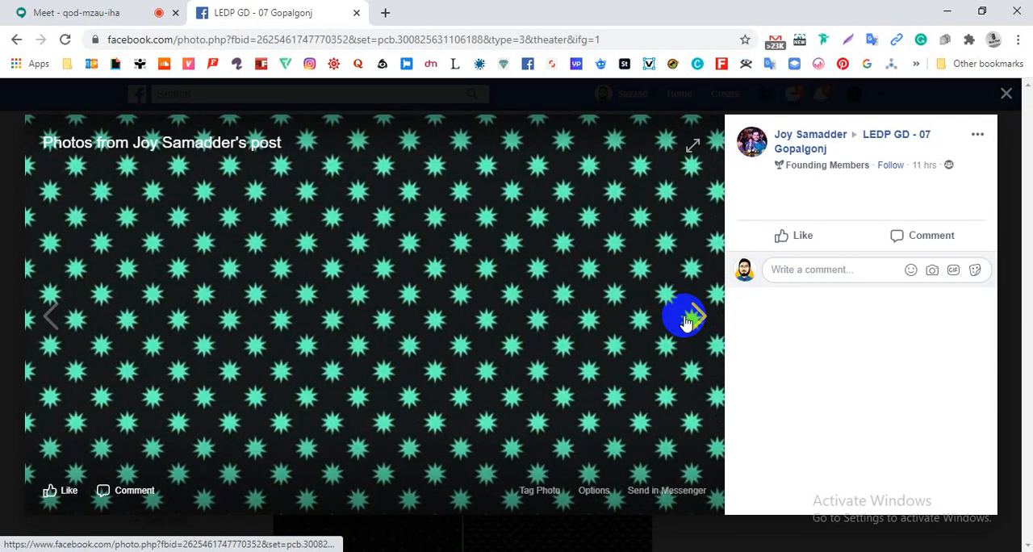
{"action": "left_click", "coordinate": [684, 320]}
{"action": "left_click", "coordinate": [685, 319]}
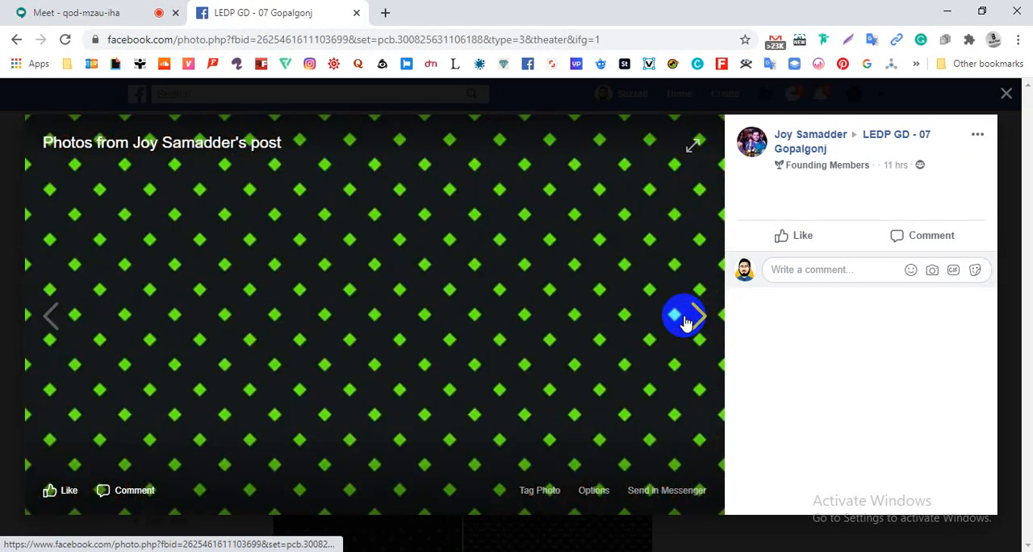
{"action": "left_click", "coordinate": [684, 320]}
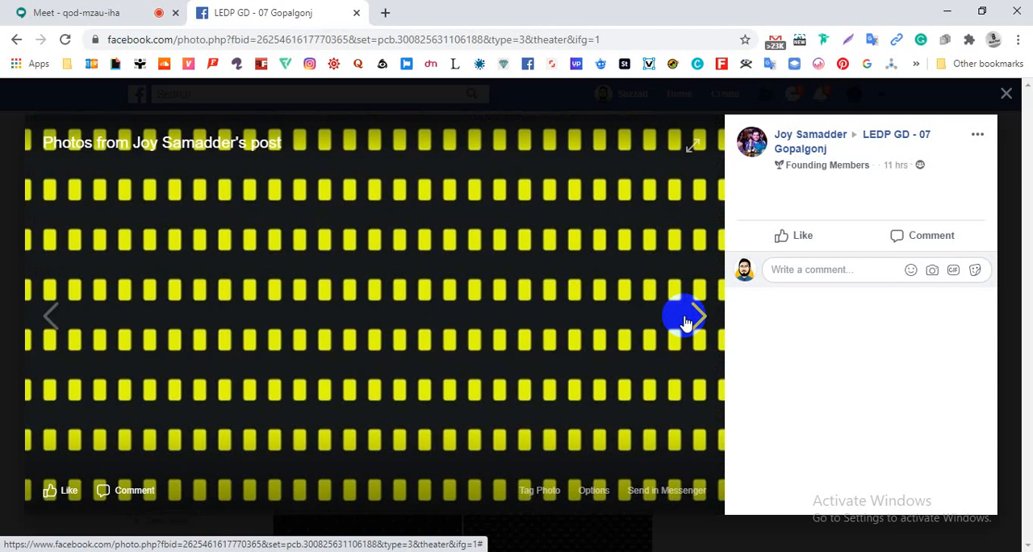
{"action": "left_click", "coordinate": [685, 319]}
{"action": "left_click", "coordinate": [684, 320]}
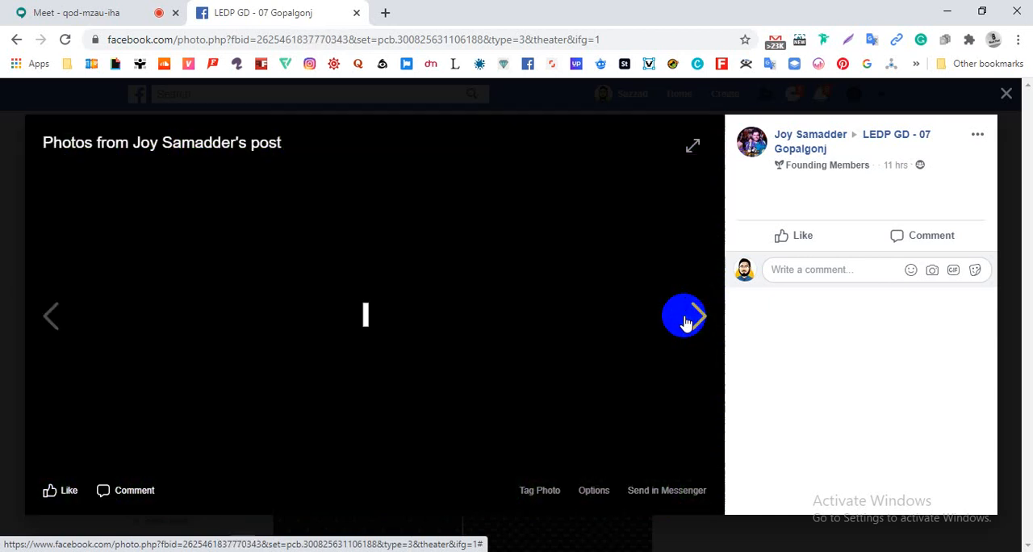
- Continue through the post's photos past the green three-pointed and white pentagon patterns to the orange dot pattern, and close the photo viewer
{"action": "left_click", "coordinate": [685, 320]}
{"action": "left_click", "coordinate": [685, 320]}
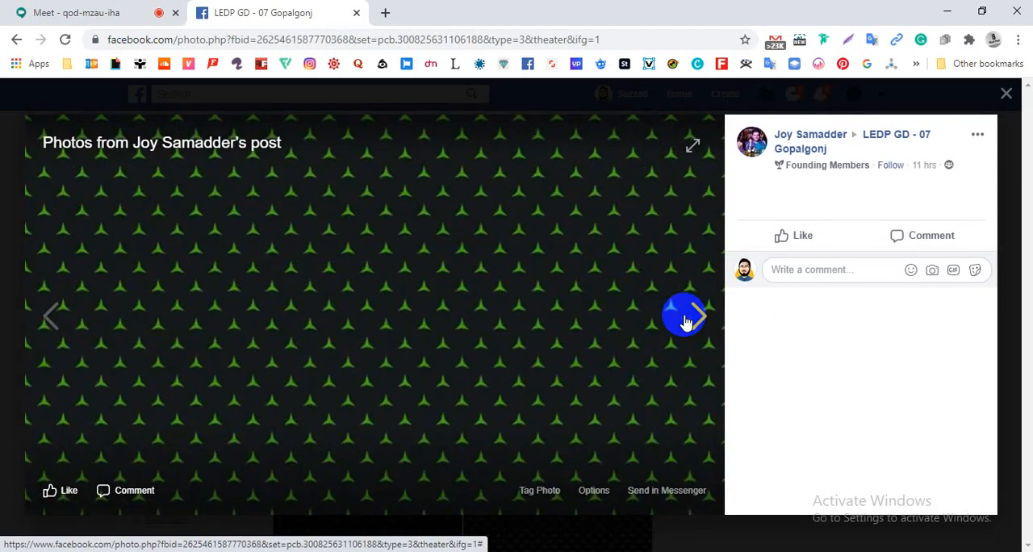
{"action": "left_click", "coordinate": [685, 320]}
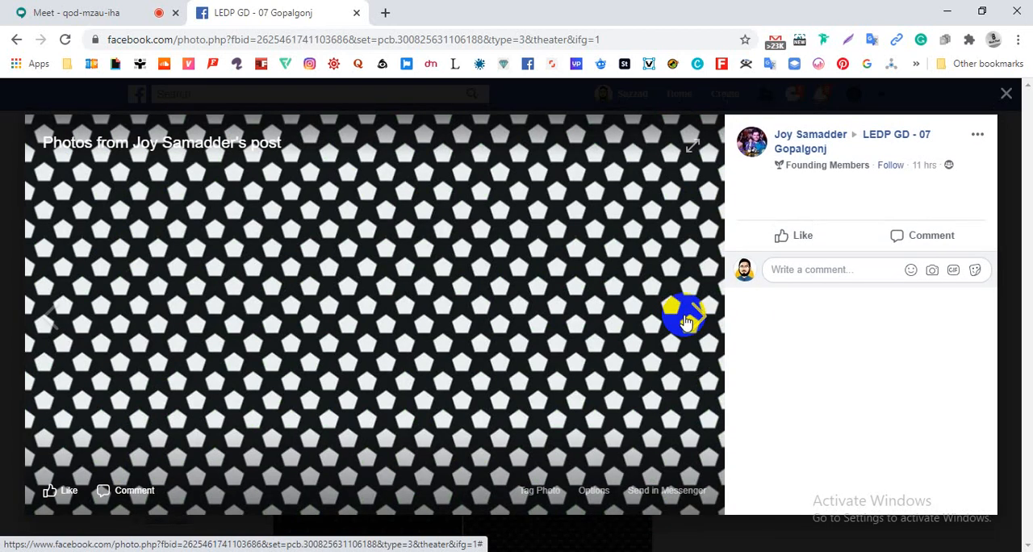
{"action": "left_click", "coordinate": [685, 320]}
{"action": "left_click", "coordinate": [457, 366]}
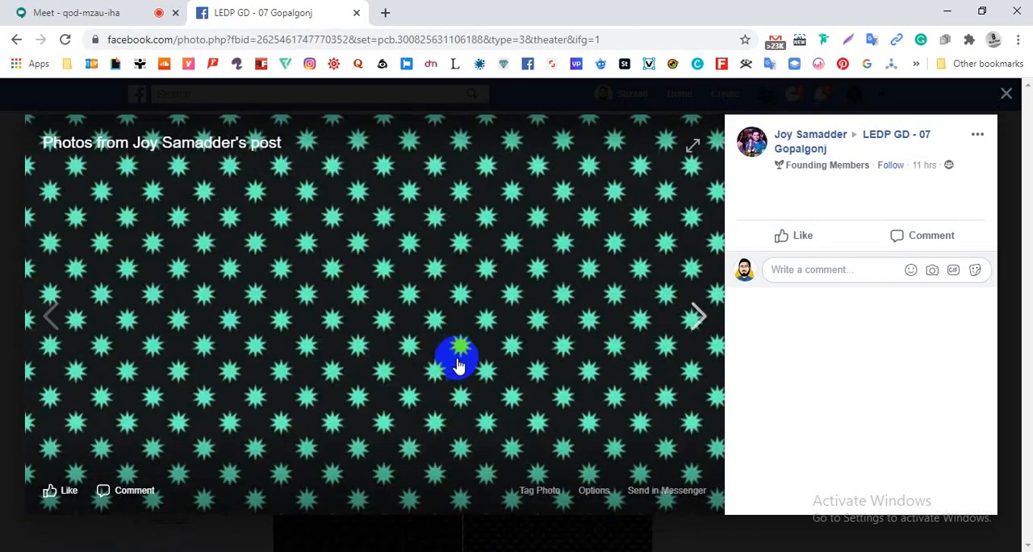
{"action": "left_click", "coordinate": [456, 360]}
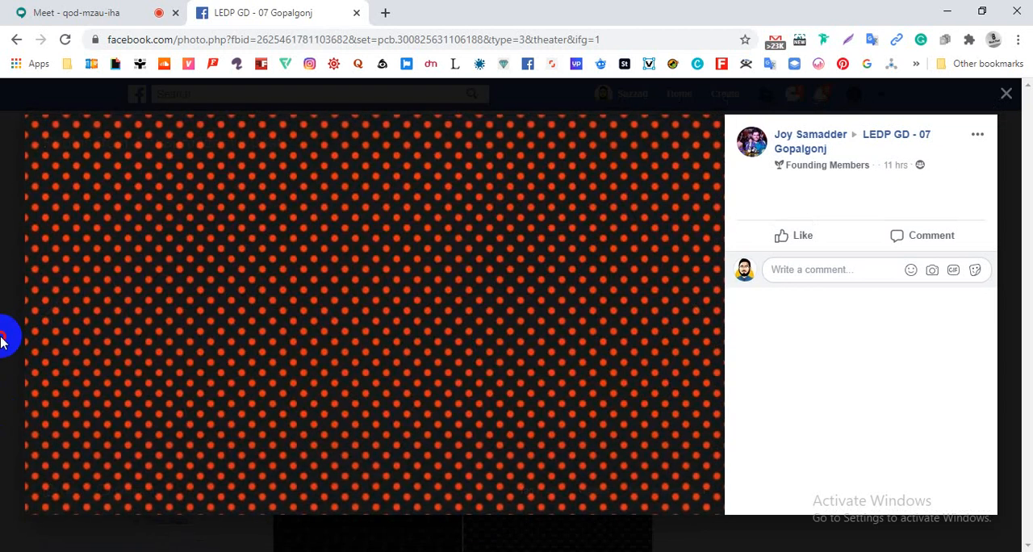
{"action": "left_click", "coordinate": [4, 339]}
- Browse the group feed down past the older Assignment 10 posts, and return to the top of the group page
{"action": "scroll", "coordinate": [449, 370], "scroll_direction": "down", "scroll_amount": 5}
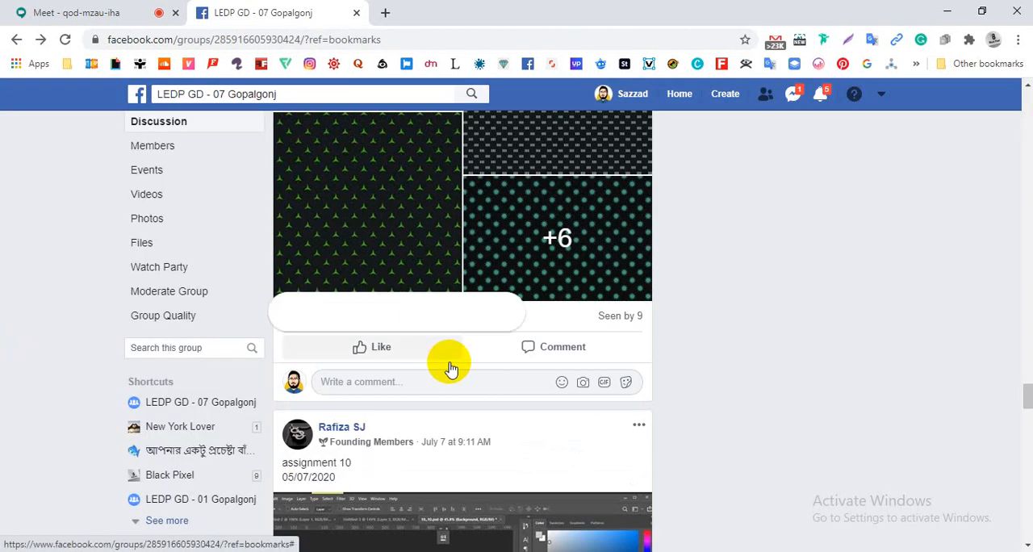
{"action": "scroll", "coordinate": [450, 369], "scroll_direction": "down", "scroll_amount": 3}
{"action": "scroll", "coordinate": [450, 363], "scroll_direction": "down", "scroll_amount": 7}
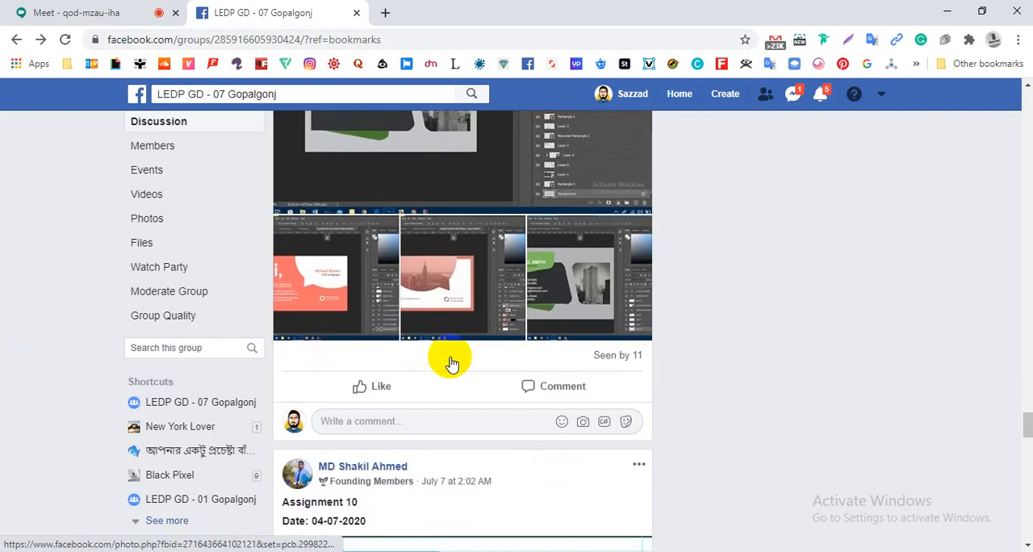
{"action": "scroll", "coordinate": [450, 363], "scroll_direction": "down", "scroll_amount": 20}
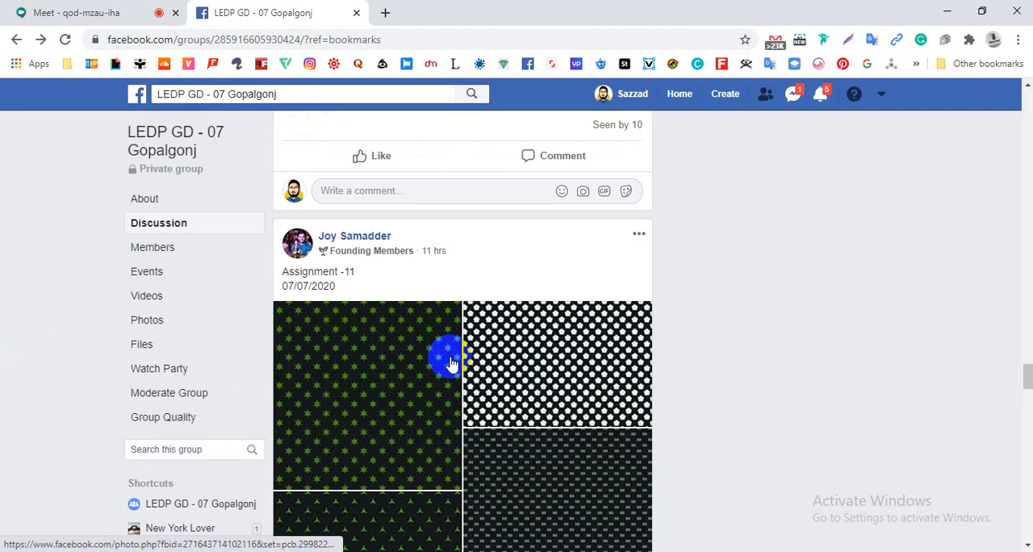
{"action": "scroll", "coordinate": [450, 363], "scroll_direction": "down", "scroll_amount": 20}
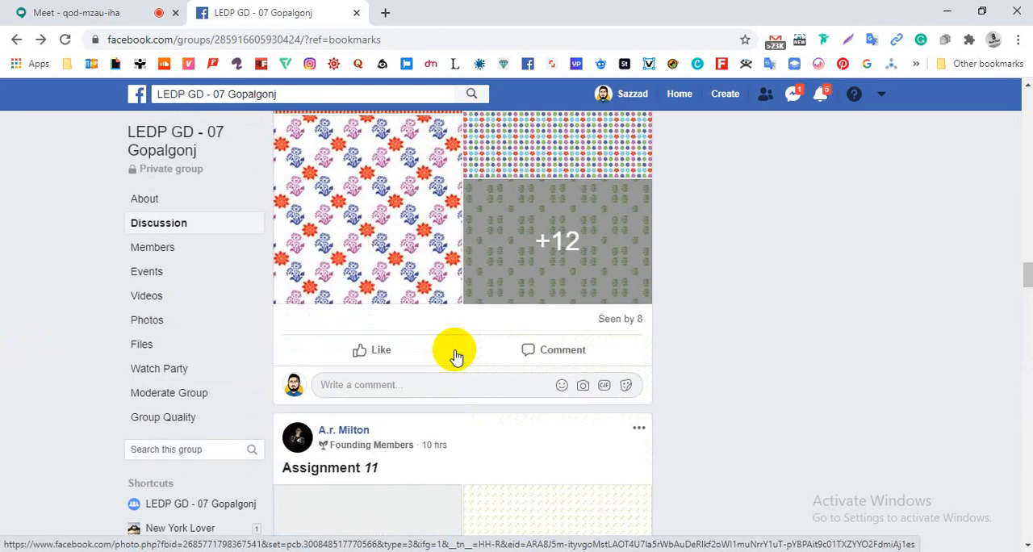
{"action": "scroll", "coordinate": [456, 356], "scroll_direction": "up", "scroll_amount": 20}
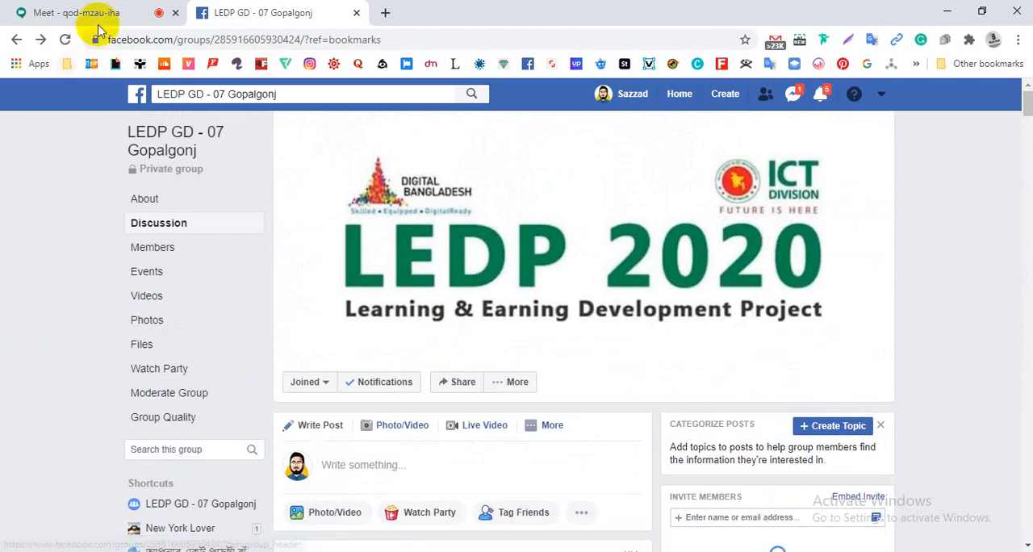
- Check the Google Meet call, and return to the top of the Facebook group page
{"action": "left_click", "coordinate": [69, 13]}
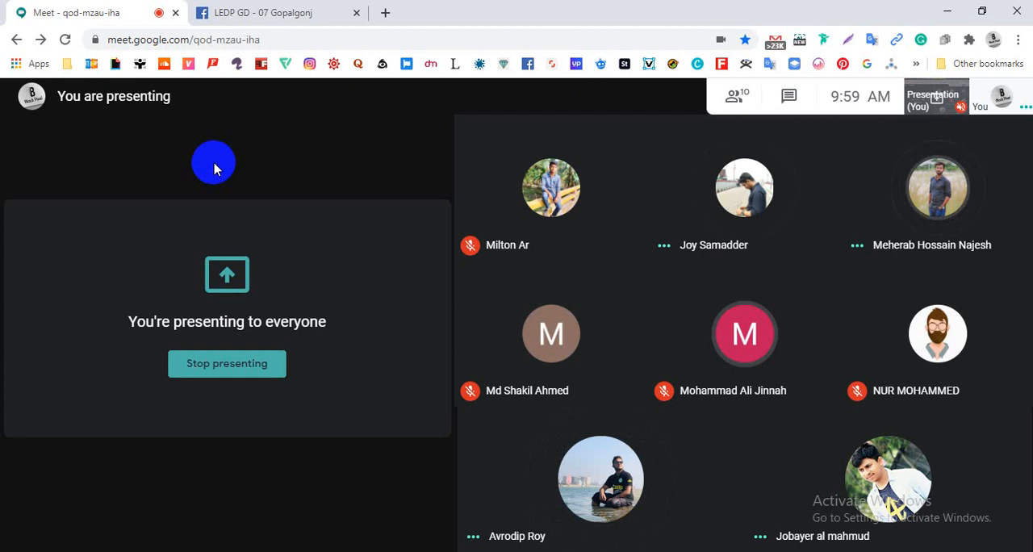
{"action": "left_click", "coordinate": [248, 14]}
{"action": "scroll", "coordinate": [511, 270], "scroll_direction": "down", "scroll_amount": 1}
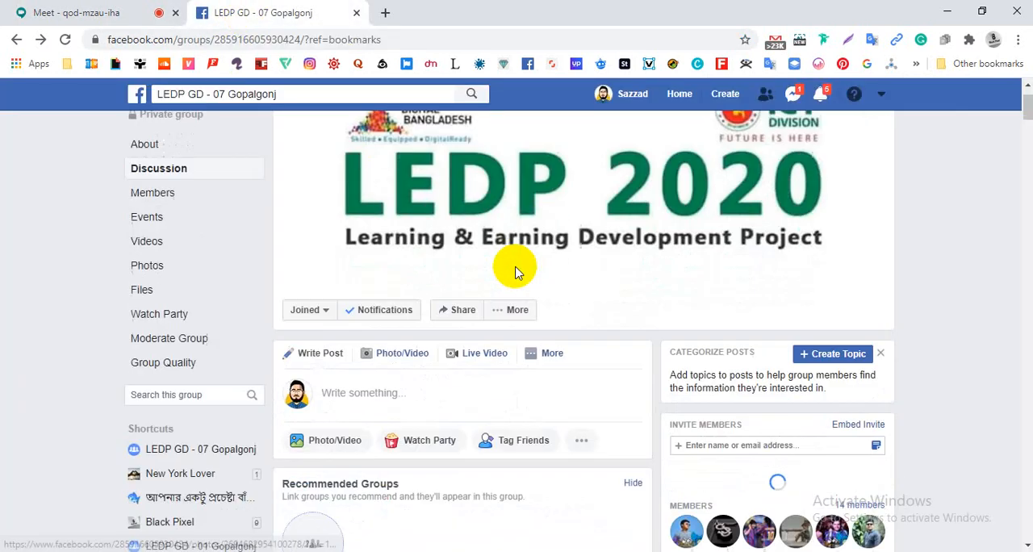
{"action": "scroll", "coordinate": [512, 271], "scroll_direction": "up", "scroll_amount": 1}
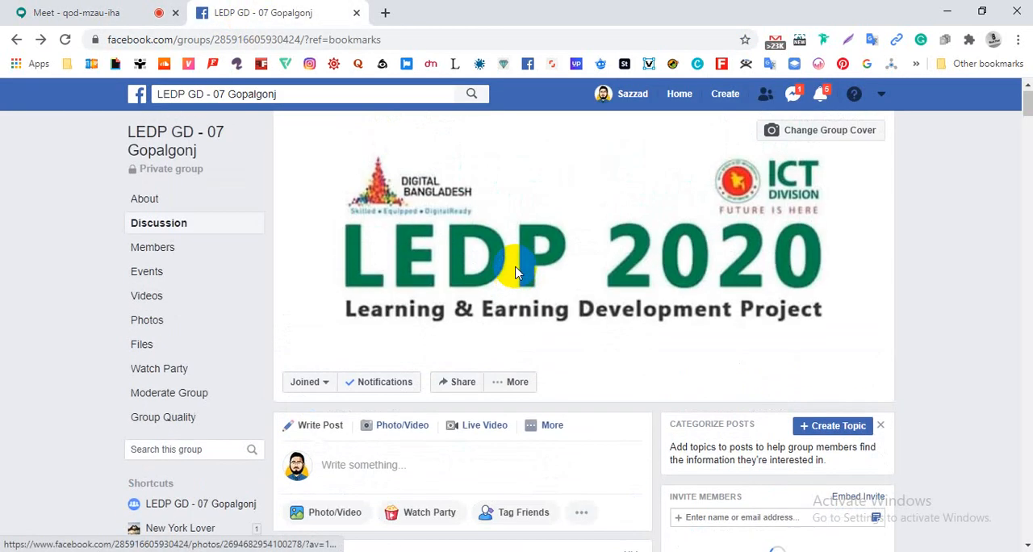
- Switch to the Google Meet call, look through the full participant list, and close the meeting details
{"action": "left_click", "coordinate": [71, 13]}
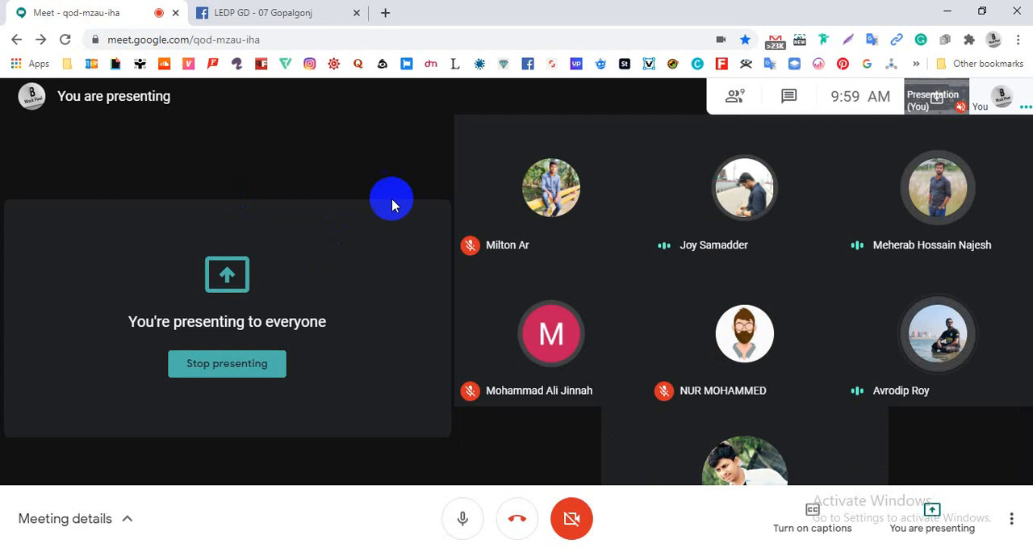
{"action": "left_click", "coordinate": [733, 98]}
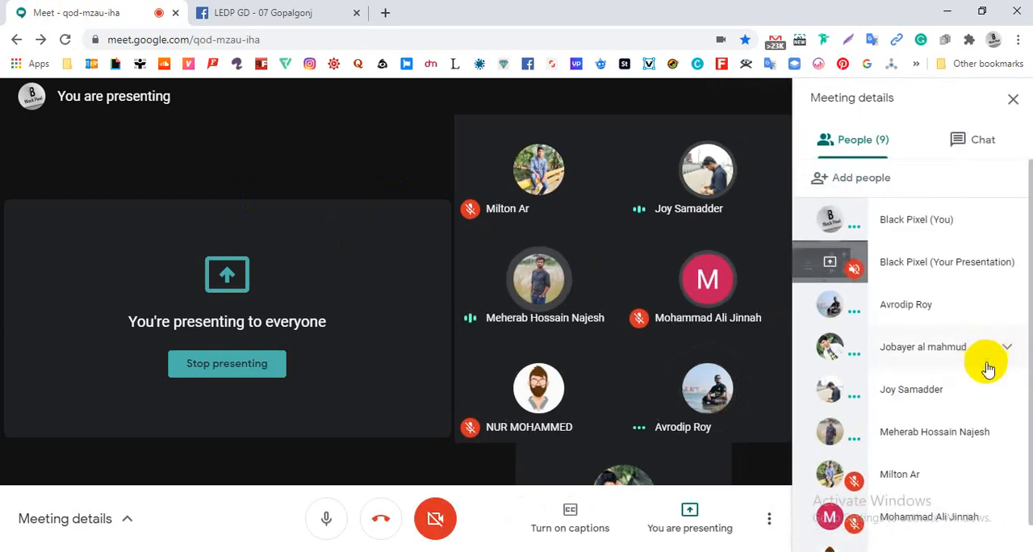
{"action": "scroll", "coordinate": [1019, 455], "scroll_direction": "down", "scroll_amount": 1}
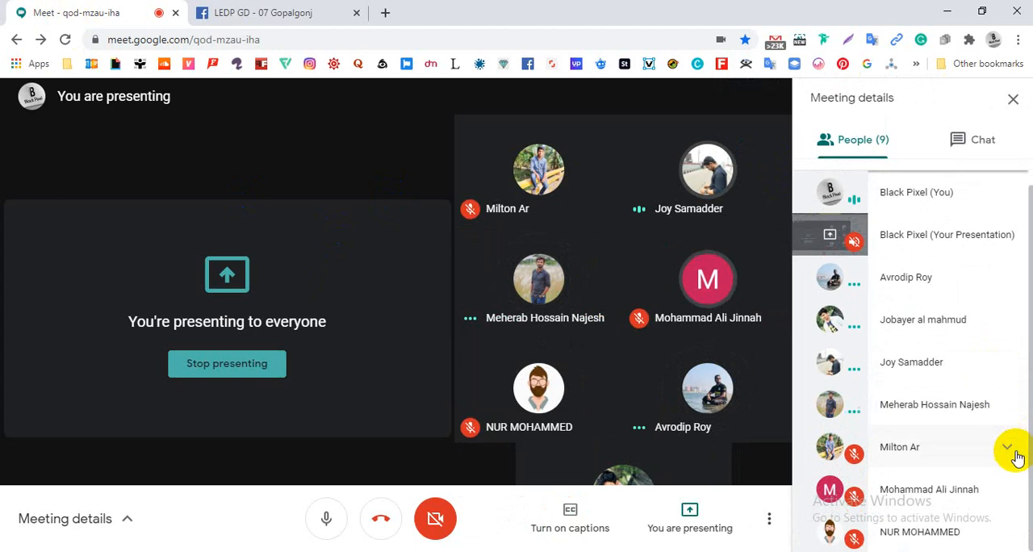
{"action": "scroll", "coordinate": [1017, 446], "scroll_direction": "up", "scroll_amount": 1}
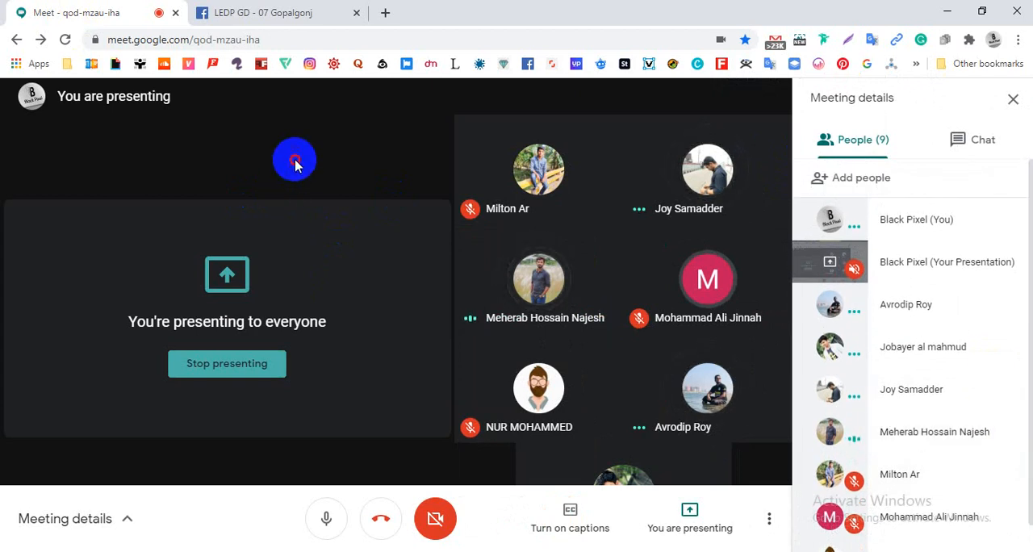
{"action": "left_click", "coordinate": [1011, 98]}
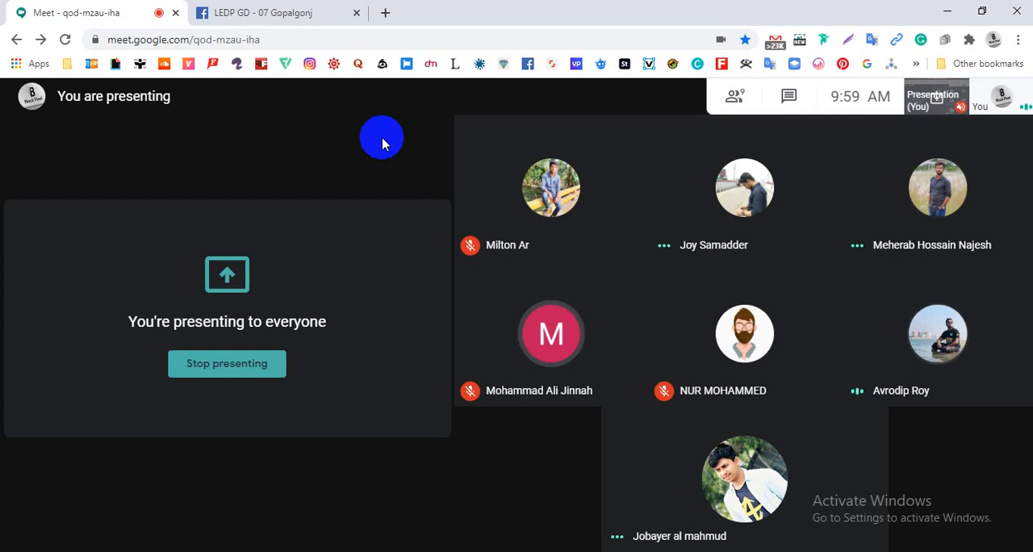
- Open a blank browser tab, and go back to the Facebook group feed to find the Assignment Class_11 post
{"action": "left_click", "coordinate": [386, 13]}
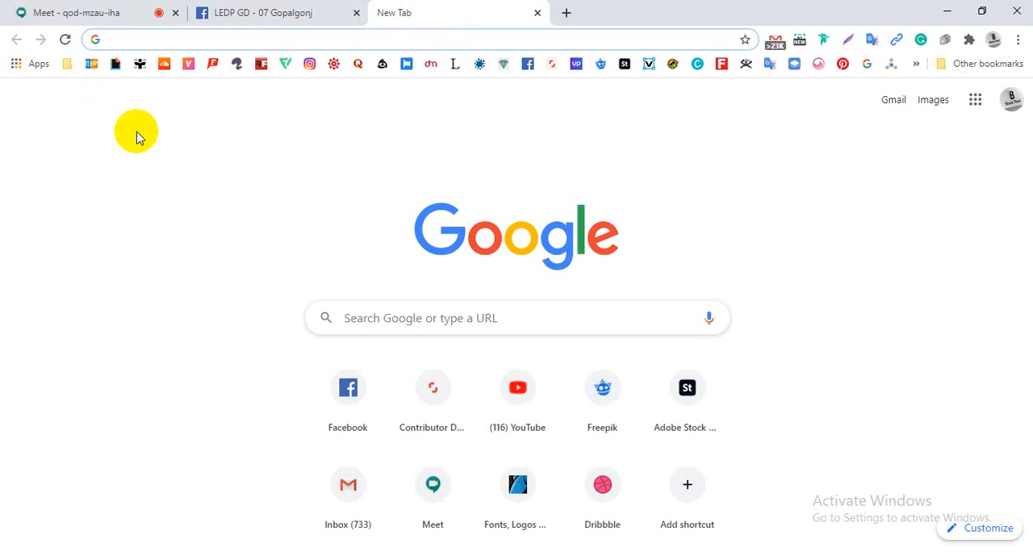
{"action": "left_click", "coordinate": [113, 22]}
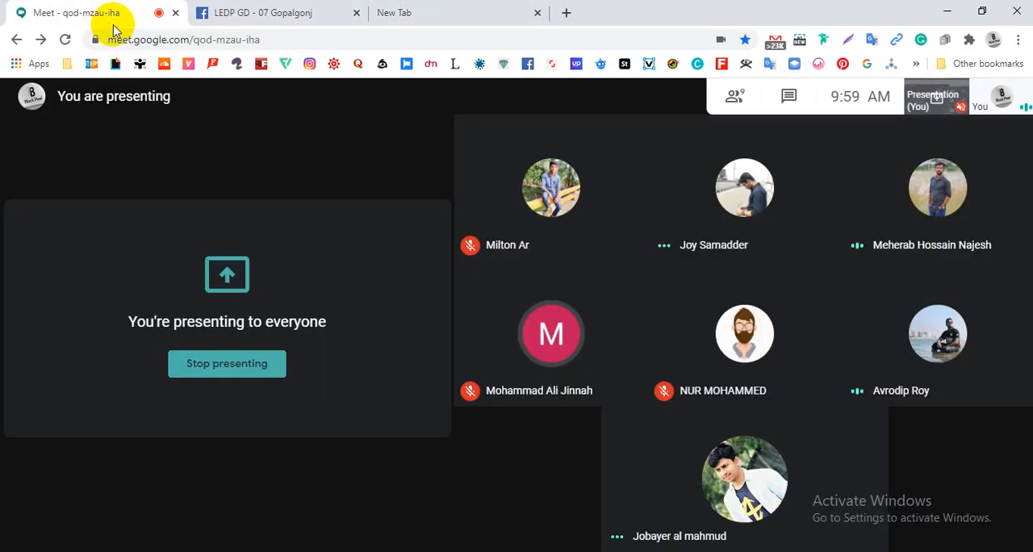
{"action": "left_click", "coordinate": [270, 12]}
{"action": "scroll", "coordinate": [289, 393], "scroll_direction": "down", "scroll_amount": 10}
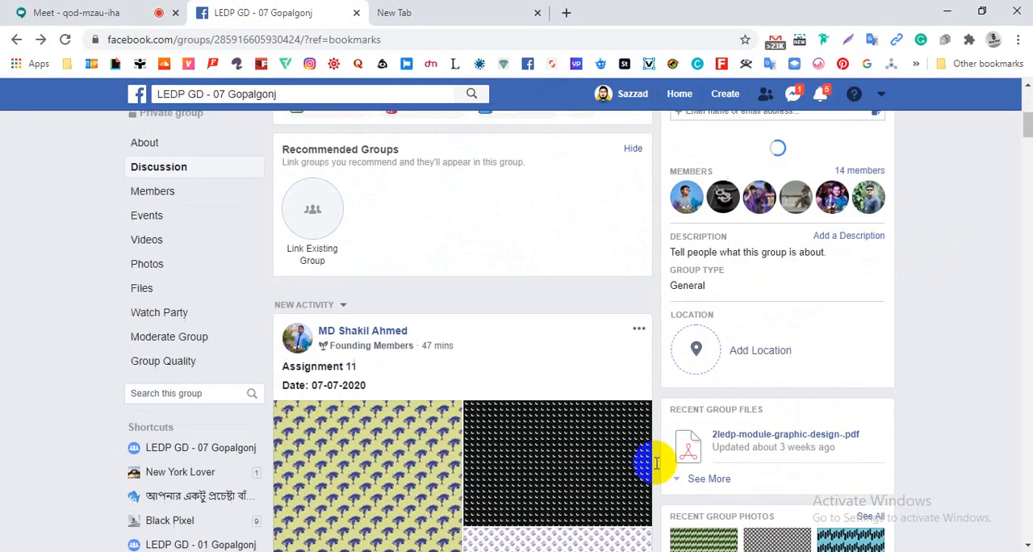
{"action": "scroll", "coordinate": [571, 471], "scroll_direction": "down", "scroll_amount": 4}
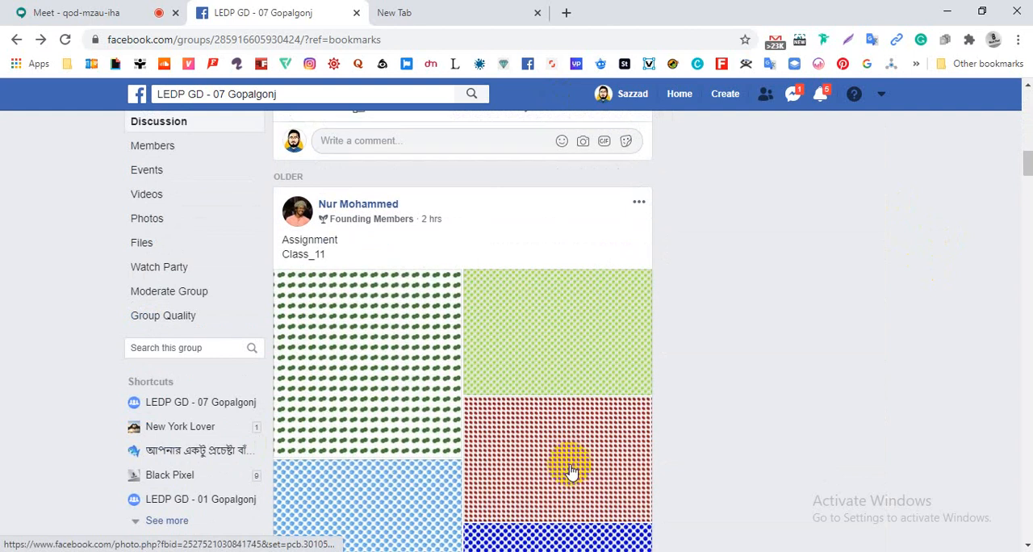
- Browse the group feed between the newest pattern post and the Assignment Class_11 post to compare their pattern images
{"action": "scroll", "coordinate": [571, 471], "scroll_direction": "up", "scroll_amount": 8}
{"action": "left_click", "coordinate": [571, 470]}
{"action": "scroll", "coordinate": [570, 471], "scroll_direction": "down", "scroll_amount": 4}
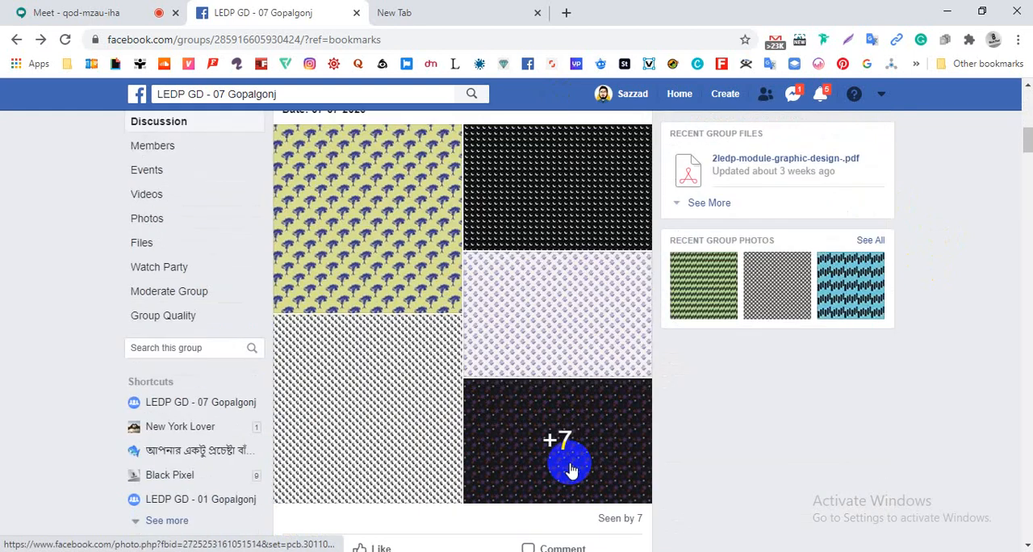
{"action": "scroll", "coordinate": [570, 471], "scroll_direction": "down", "scroll_amount": 8}
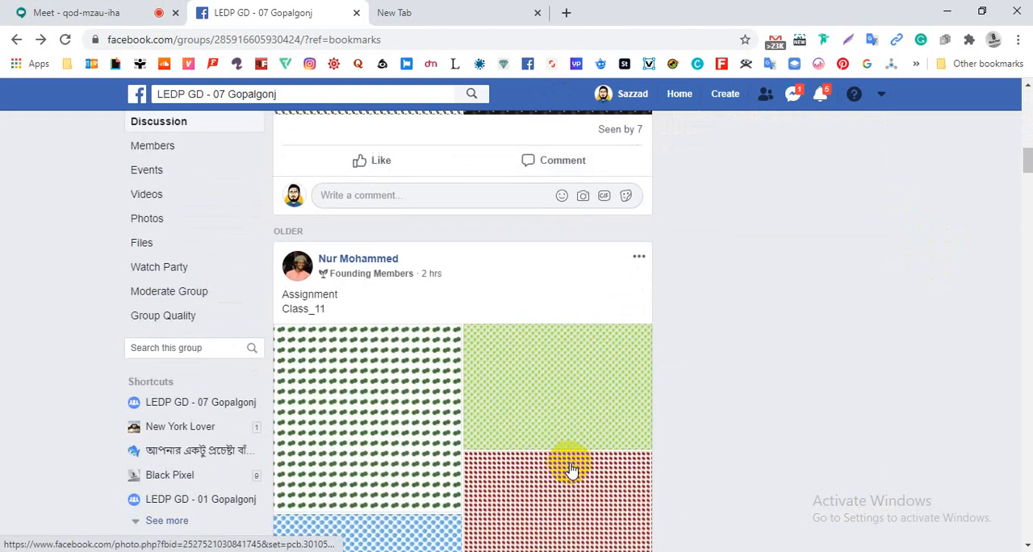
- Switch to the Google Meet call and watch the students demonstrate their Photoshop work on their shared screens
{"action": "left_click", "coordinate": [155, 17]}
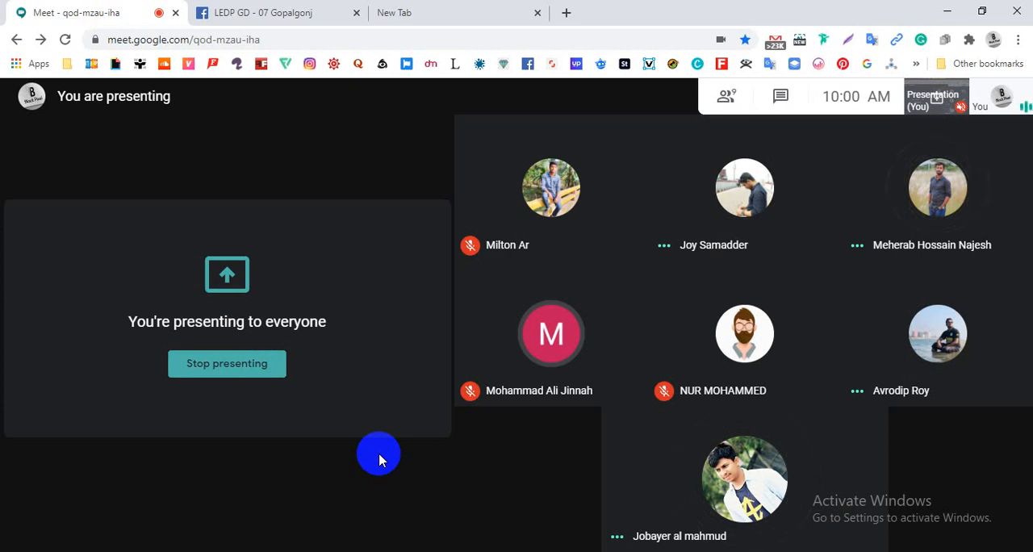
{"action": "mouse_move", "coordinate": [282, 213]}
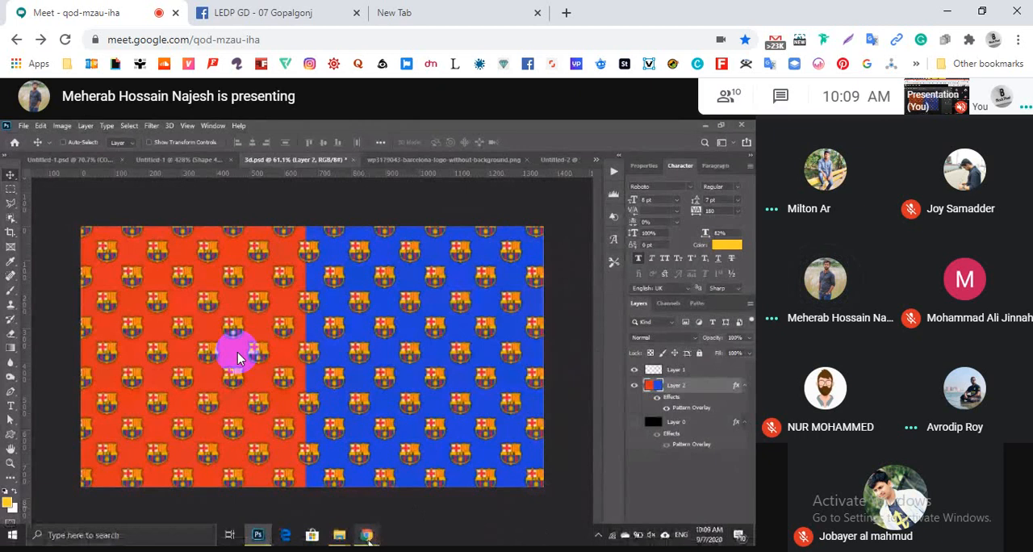
{"action": "mouse_move", "coordinate": [367, 535]}
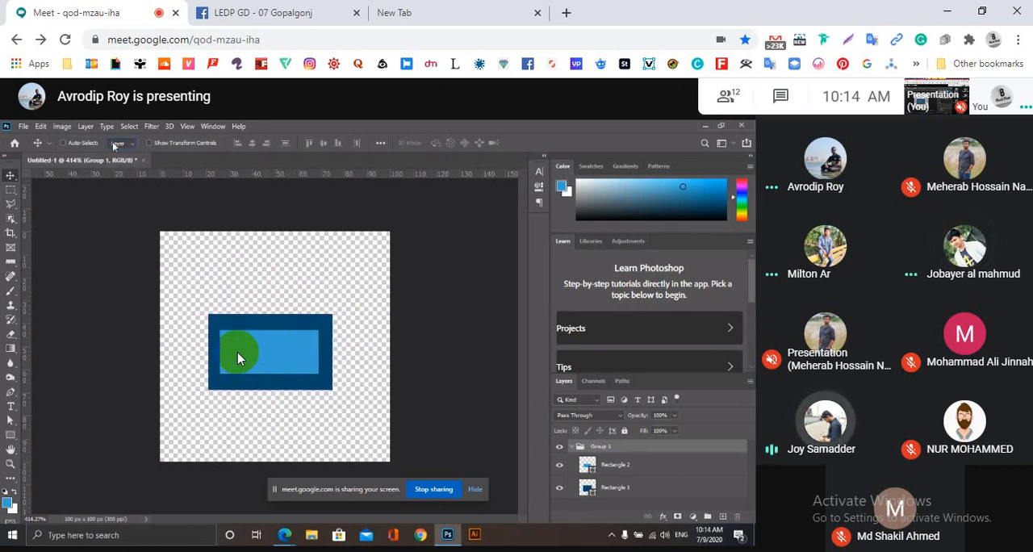
{"action": "left_click", "coordinate": [63, 143]}
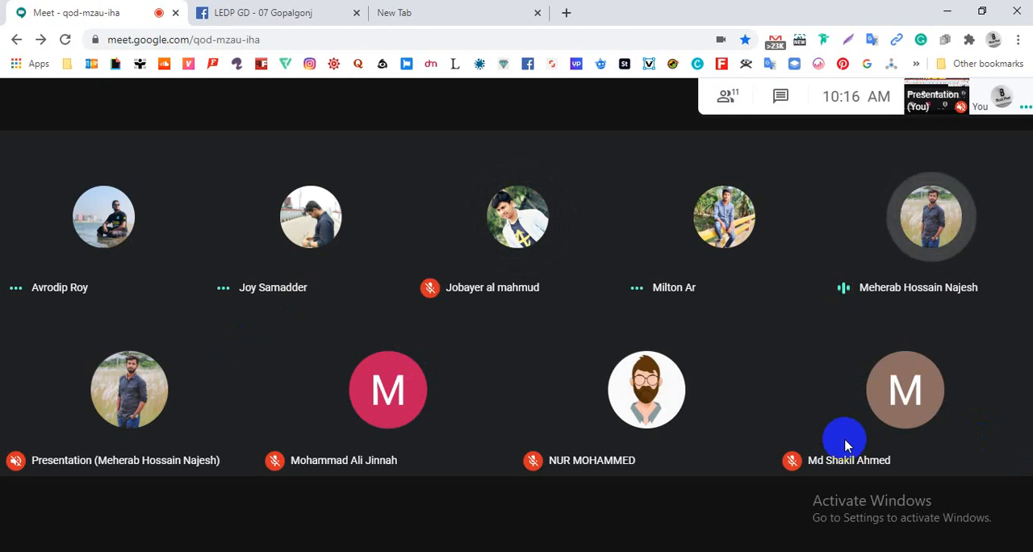
{"action": "mouse_move", "coordinate": [858, 462]}
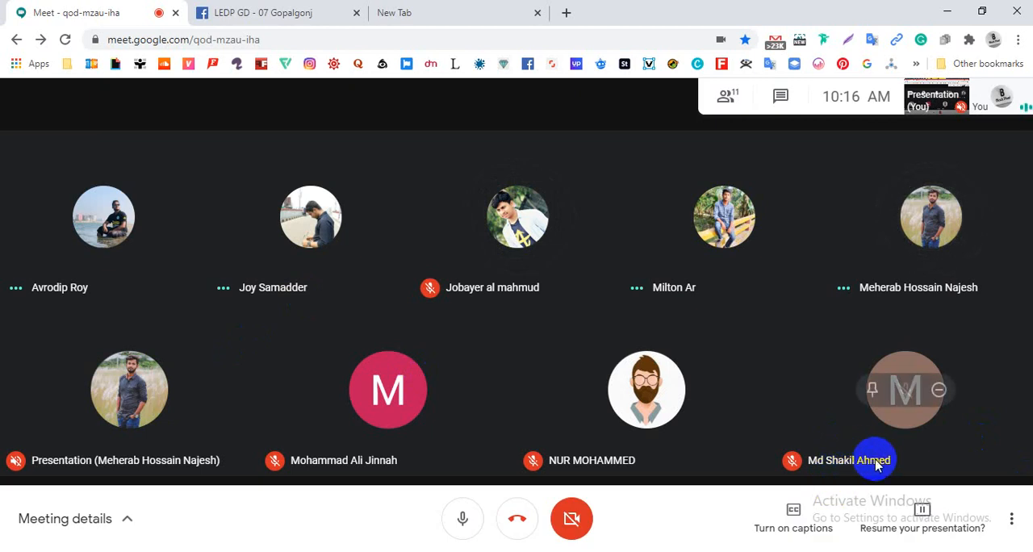
- Close the blank browser tab, open a new one, and return to the Facebook group feed
{"action": "left_click", "coordinate": [424, 12]}
{"action": "key", "text": "ctrl+w"}
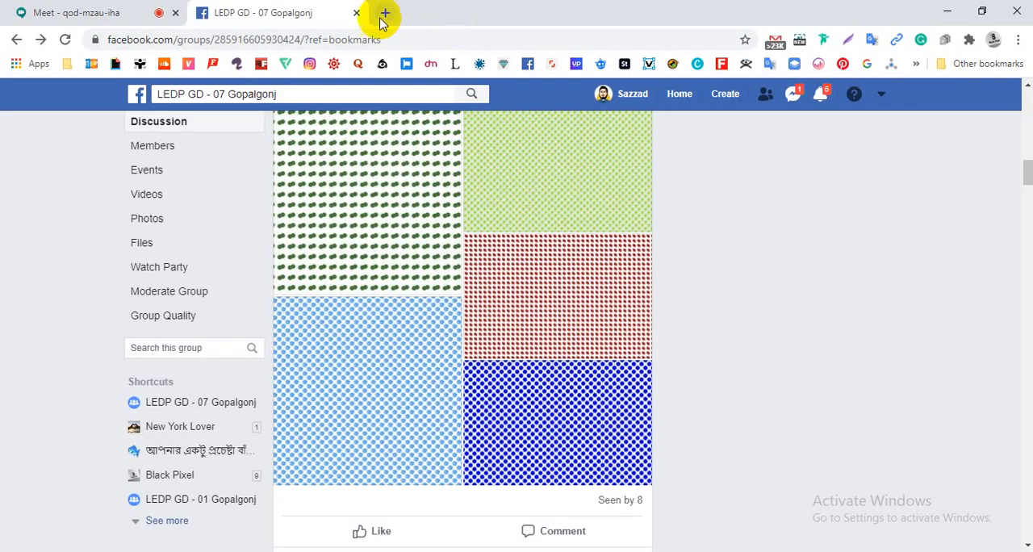
{"action": "left_click", "coordinate": [399, 13]}
{"action": "left_click", "coordinate": [285, 22]}
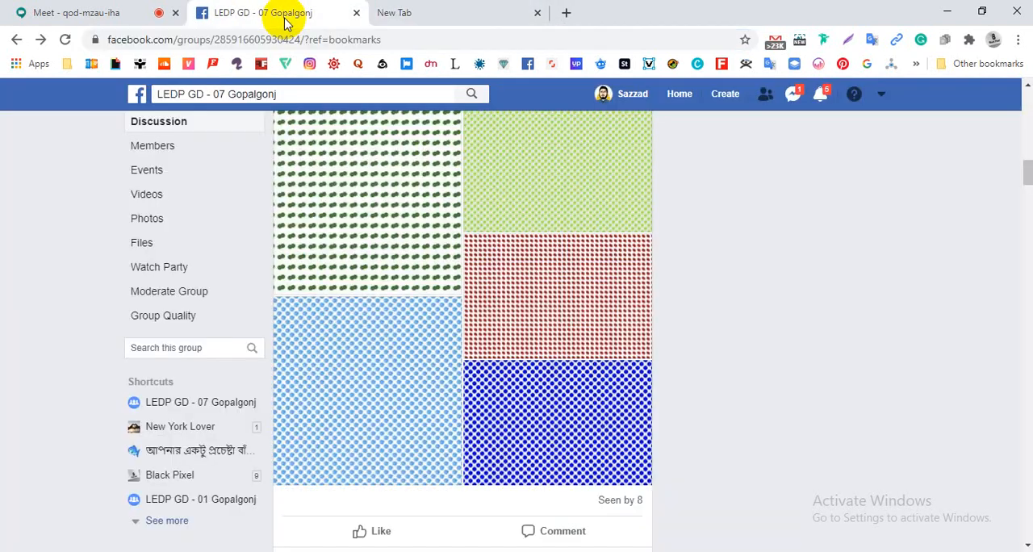
- Go back to the Google Meet call and resume presenting the screen to the class
{"action": "left_click", "coordinate": [90, 21]}
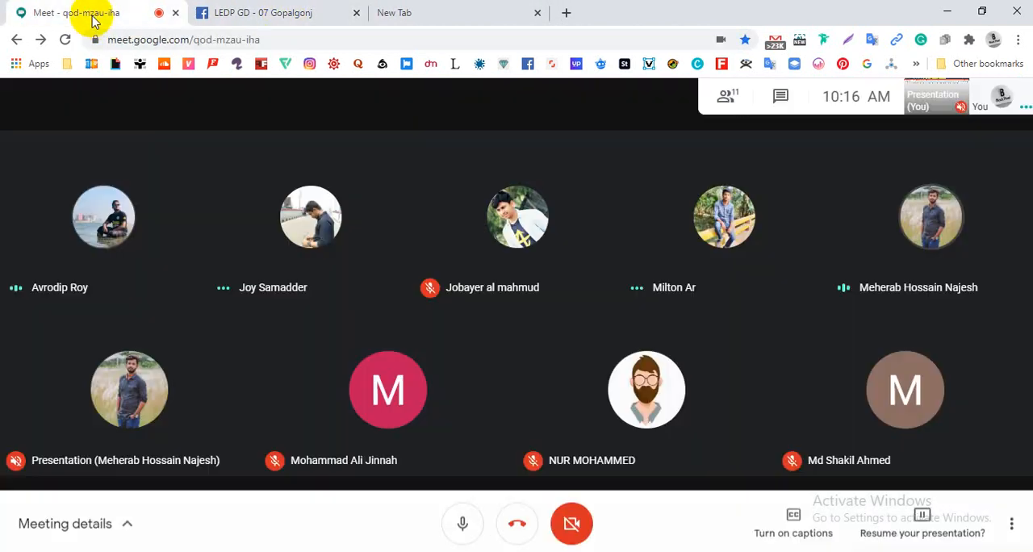
{"action": "left_click", "coordinate": [956, 523]}
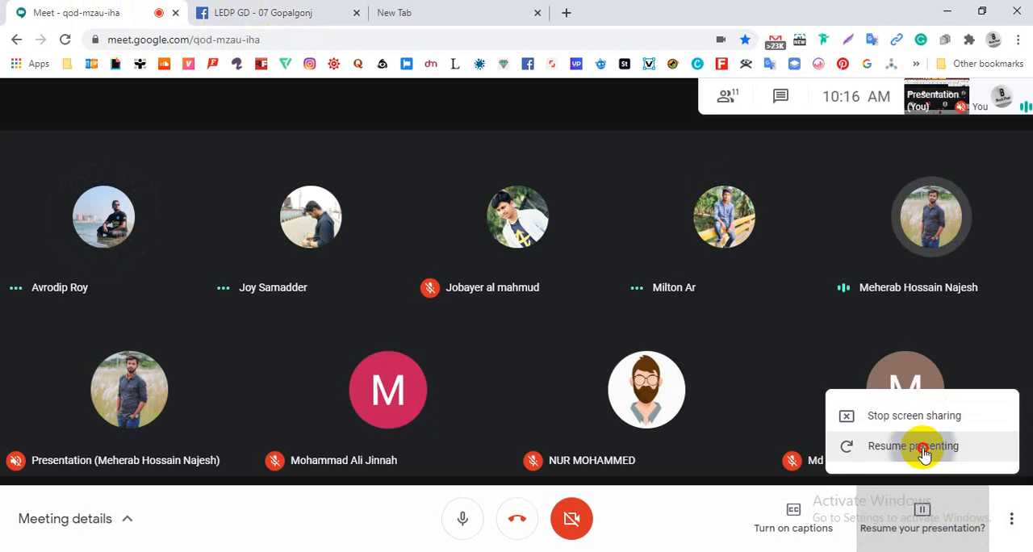
{"action": "left_click", "coordinate": [923, 504]}
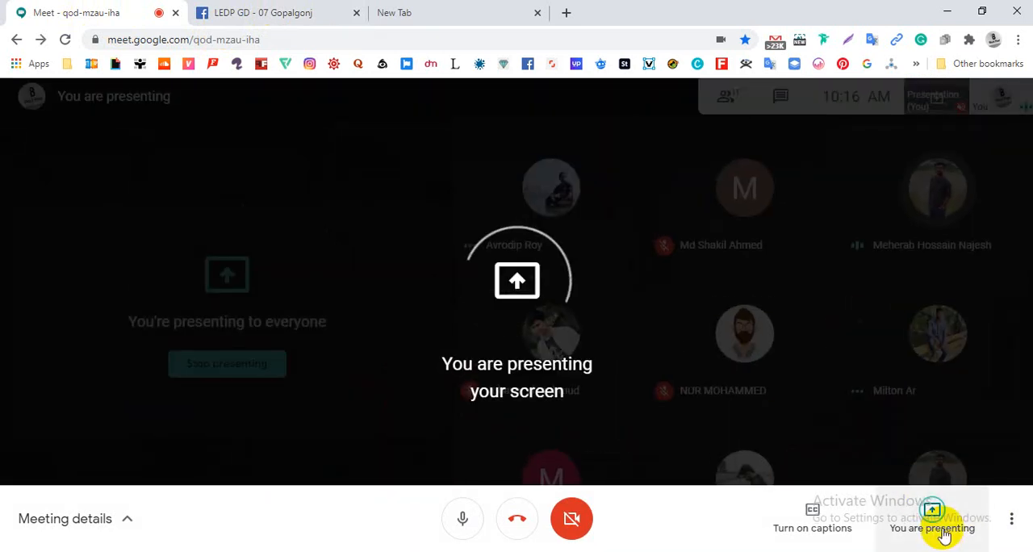
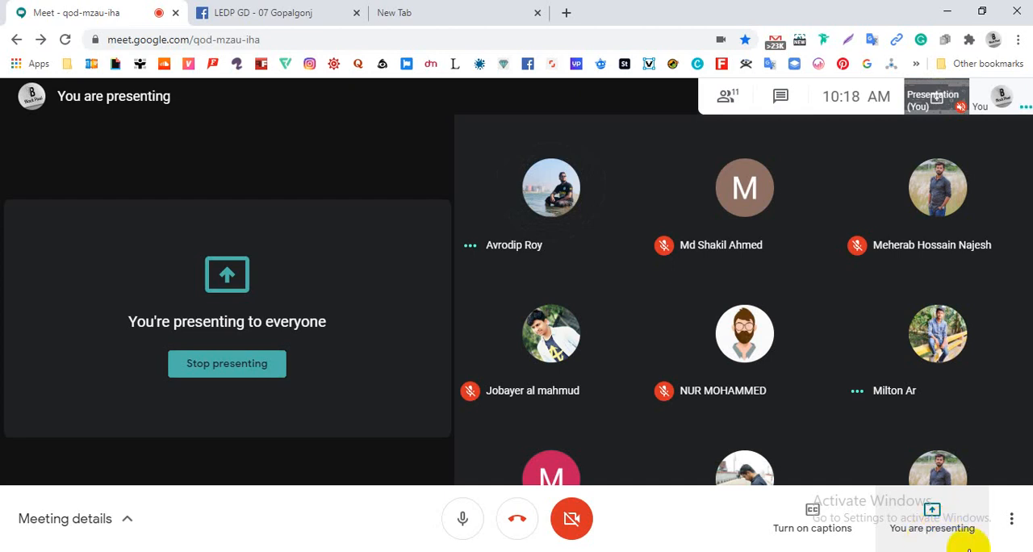
- Switch from the Meet call to the blank browser tab
{"action": "left_click", "coordinate": [471, 20]}
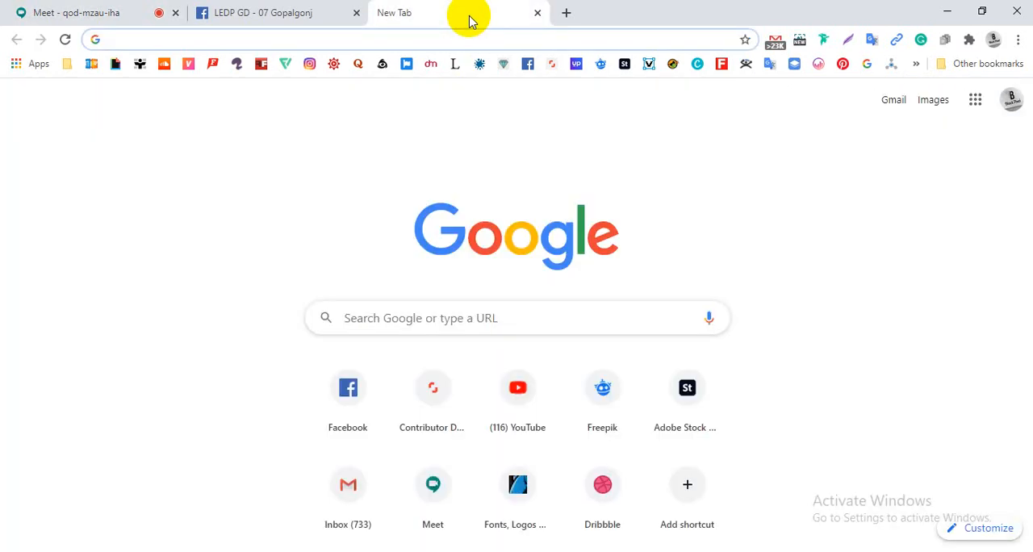
{"action": "left_click", "coordinate": [17, 1]}
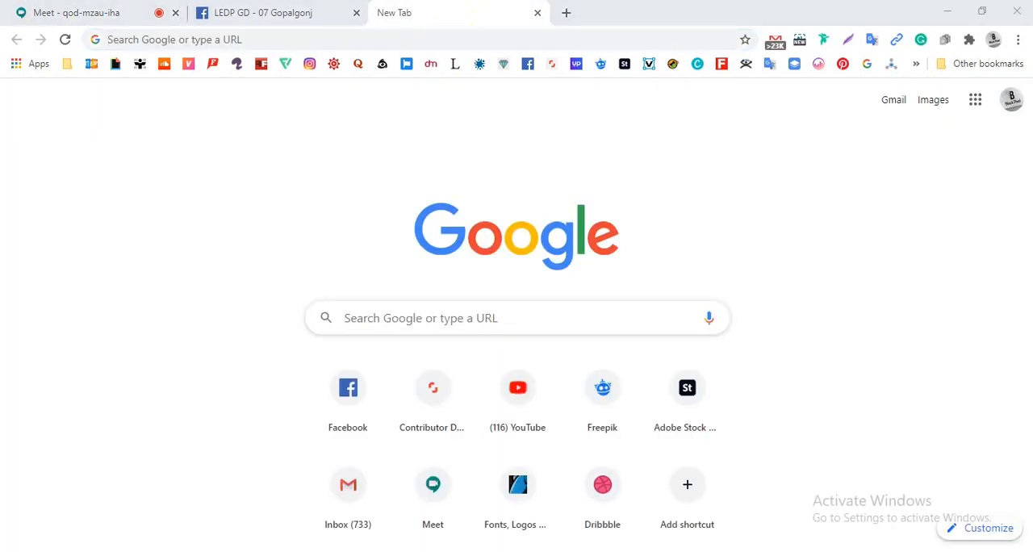
{"action": "left_click", "coordinate": [950, 240]}
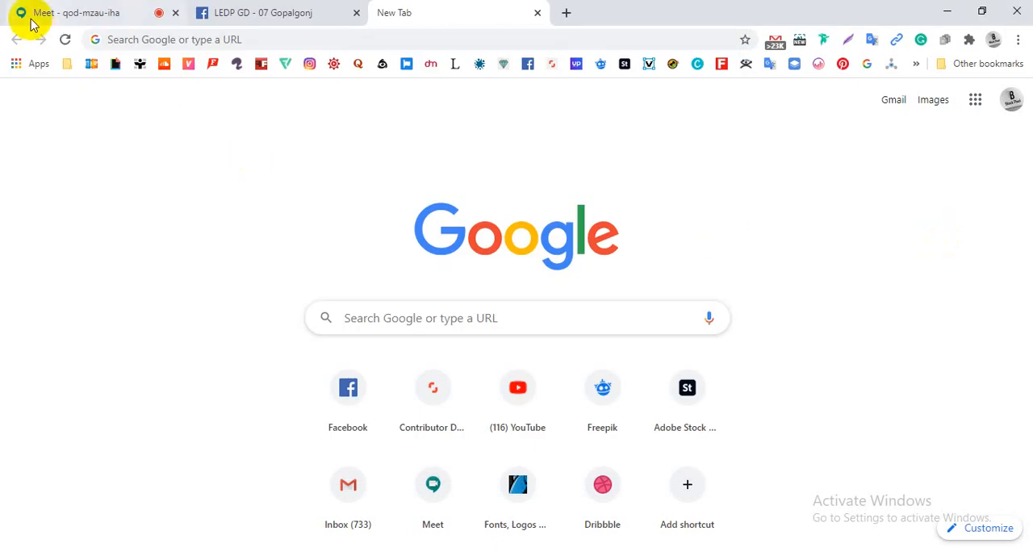
{"action": "key", "text": "super"}
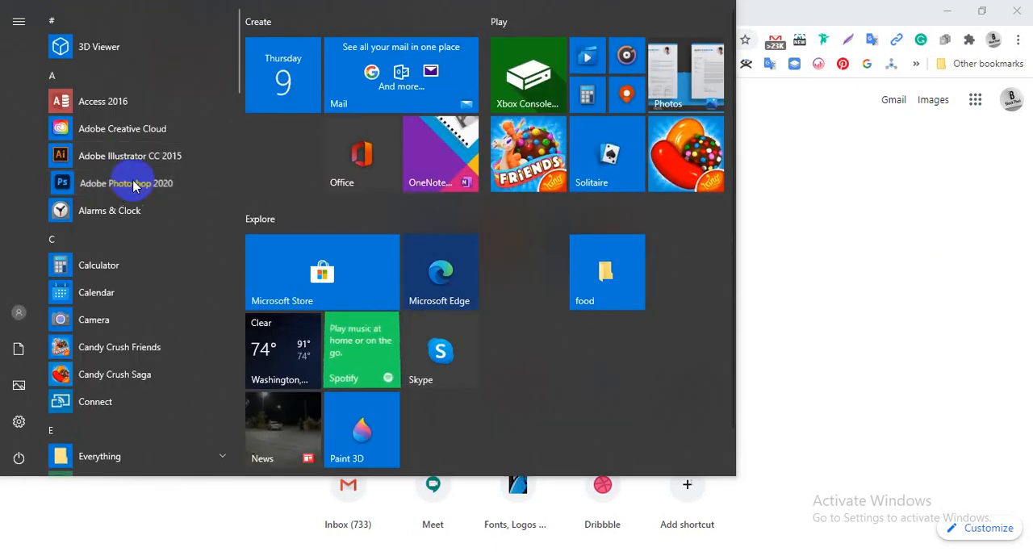
{"action": "left_click", "coordinate": [910, 177]}
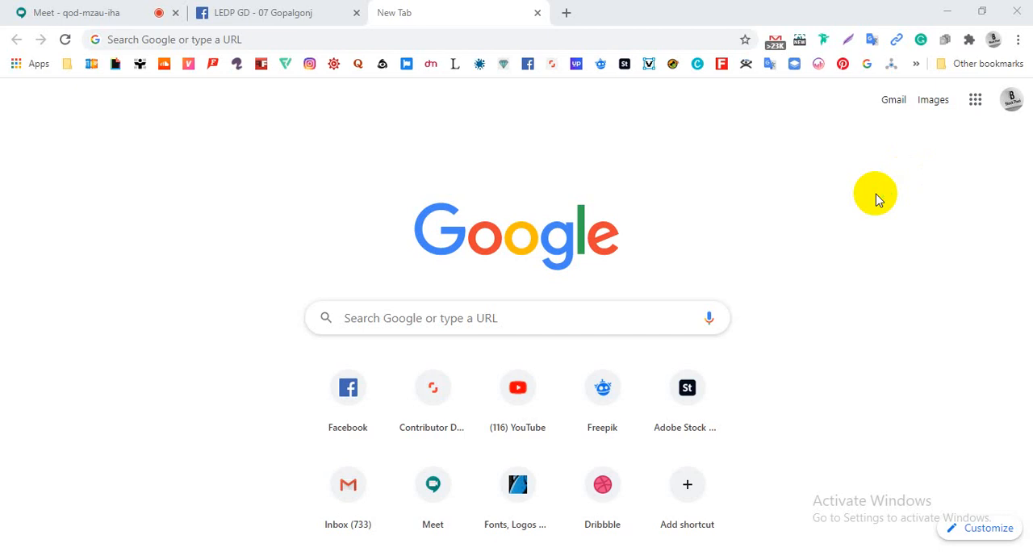
{"action": "left_click", "coordinate": [537, 38]}
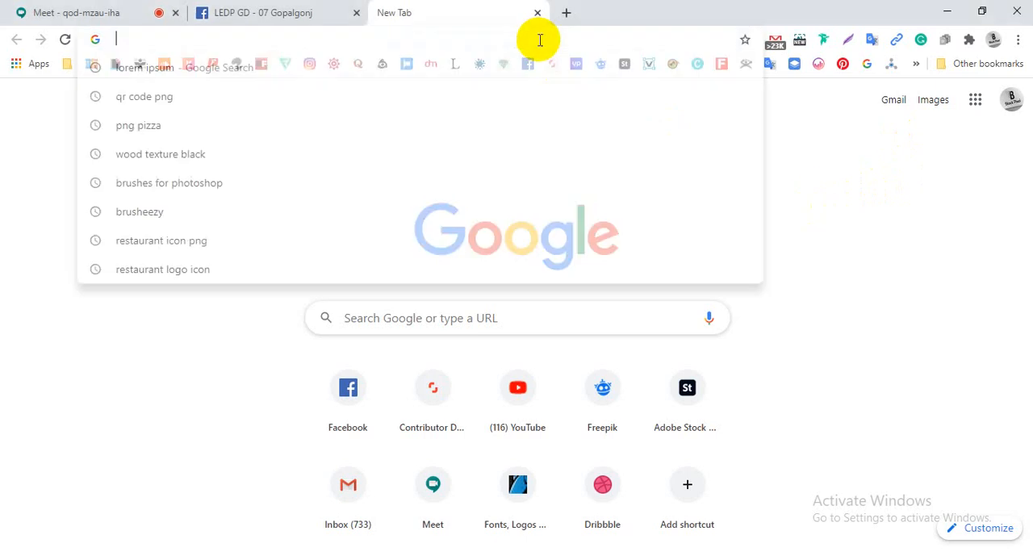
{"action": "left_click", "coordinate": [234, 331]}
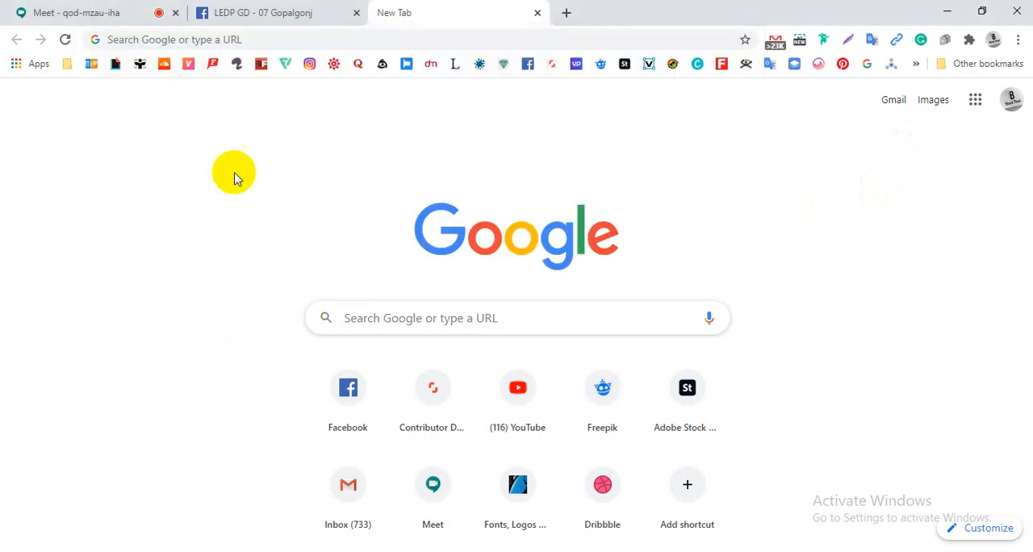
- Open the website myphotoshopbrushes.com in the blank tab
{"action": "left_click", "coordinate": [277, 46]}
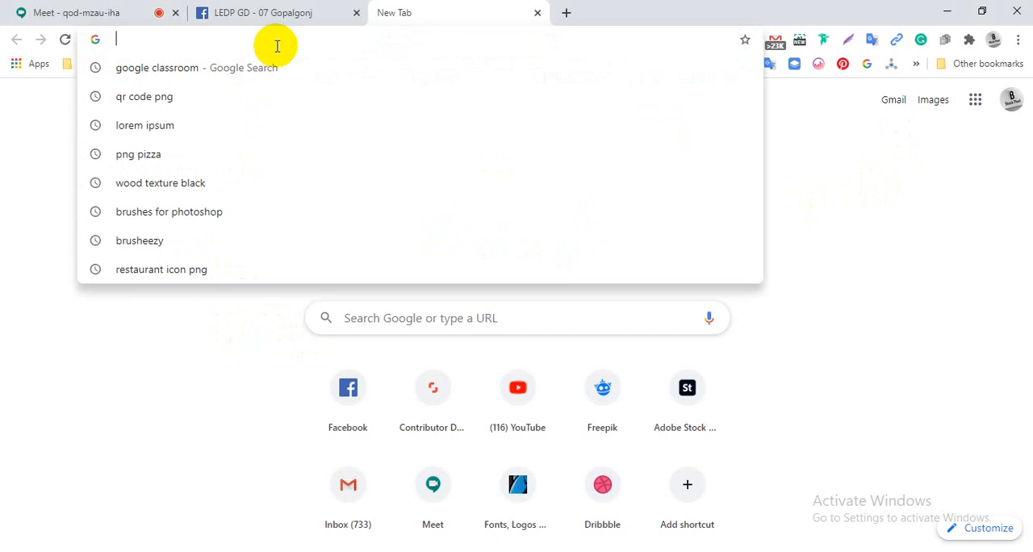
{"action": "type", "text": "Mu"}
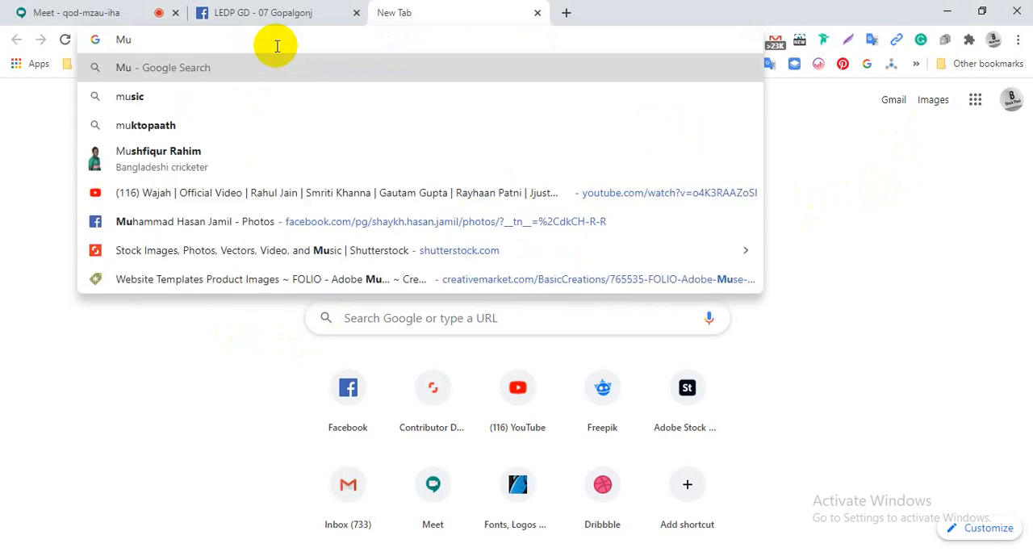
{"action": "key", "text": "BackSpace"}
{"action": "type", "text": "y"}
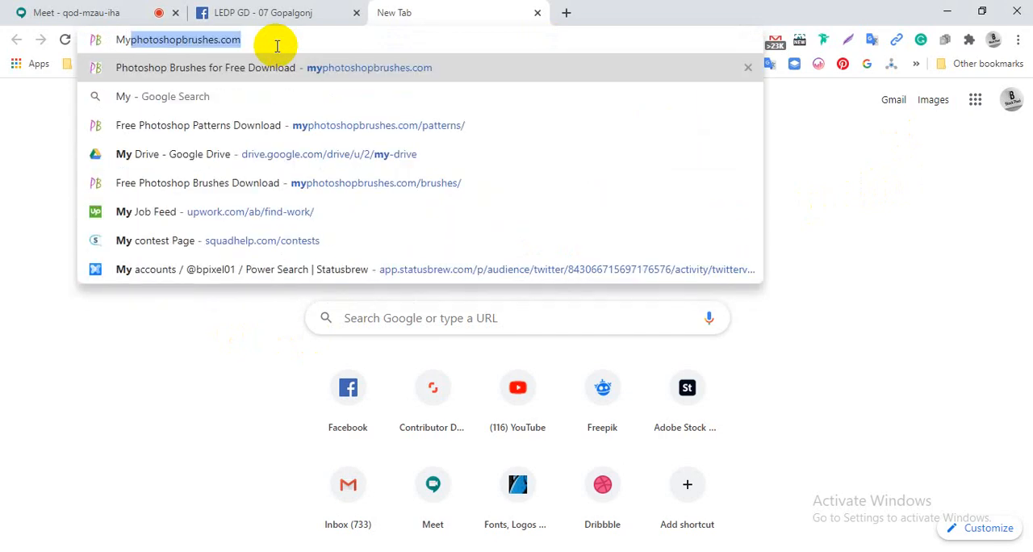
{"action": "key", "text": "Return"}
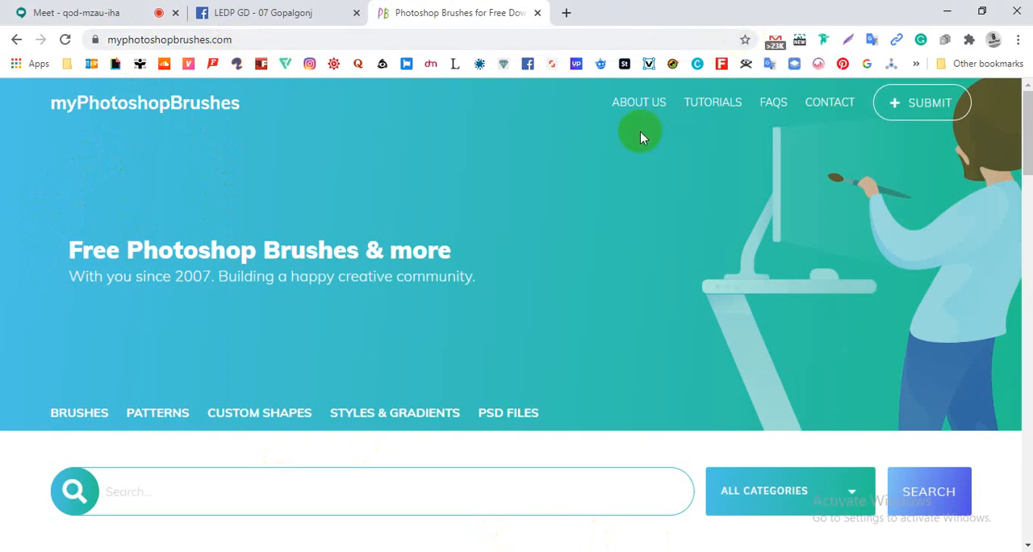
- Look over the home page's resource categories and the Featured PS Brushes section
{"action": "scroll", "coordinate": [579, 234], "scroll_direction": "down", "scroll_amount": 3}
{"action": "scroll", "coordinate": [578, 234], "scroll_direction": "up", "scroll_amount": 3}
{"action": "scroll", "coordinate": [574, 220], "scroll_direction": "down", "scroll_amount": 5}
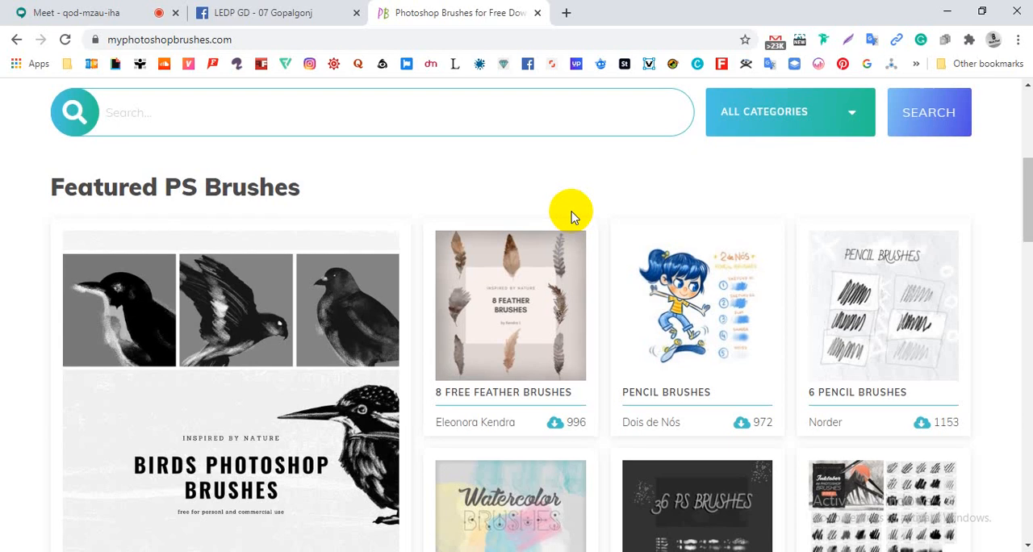
{"action": "scroll", "coordinate": [289, 260], "scroll_direction": "up", "scroll_amount": 4}
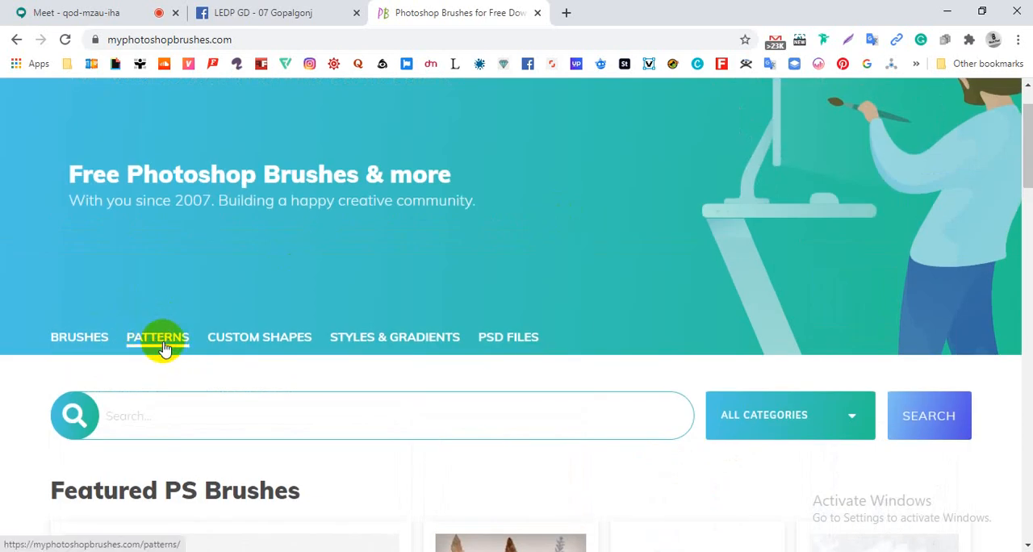
{"action": "scroll", "coordinate": [96, 299], "scroll_direction": "up", "scroll_amount": 1}
{"action": "scroll", "coordinate": [95, 299], "scroll_direction": "down", "scroll_amount": 2}
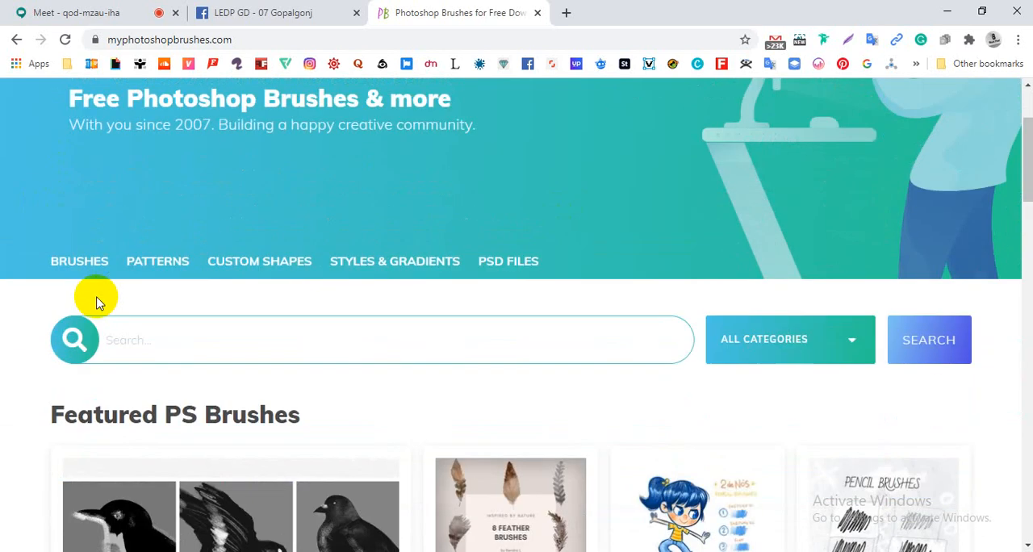
{"action": "scroll", "coordinate": [96, 302], "scroll_direction": "up", "scroll_amount": 2}
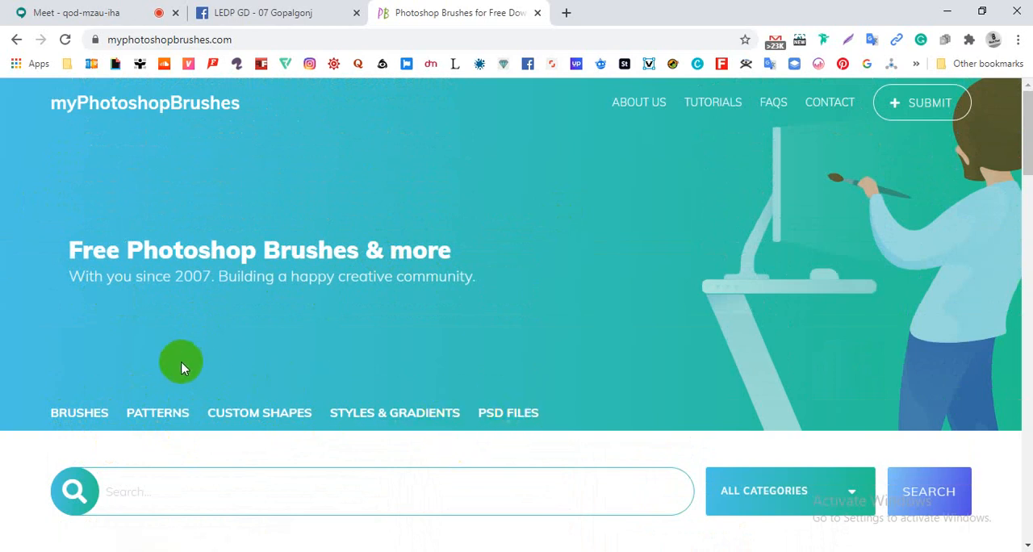
- Open the Patterns category and look through the first rows of free Photoshop patterns
{"action": "left_click", "coordinate": [150, 419]}
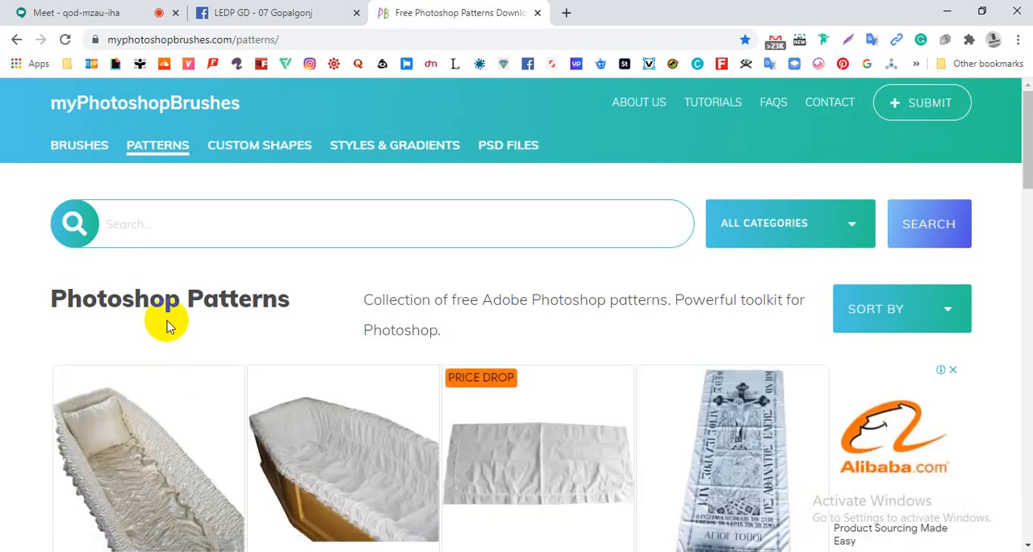
{"action": "scroll", "coordinate": [168, 324], "scroll_direction": "down", "scroll_amount": 3}
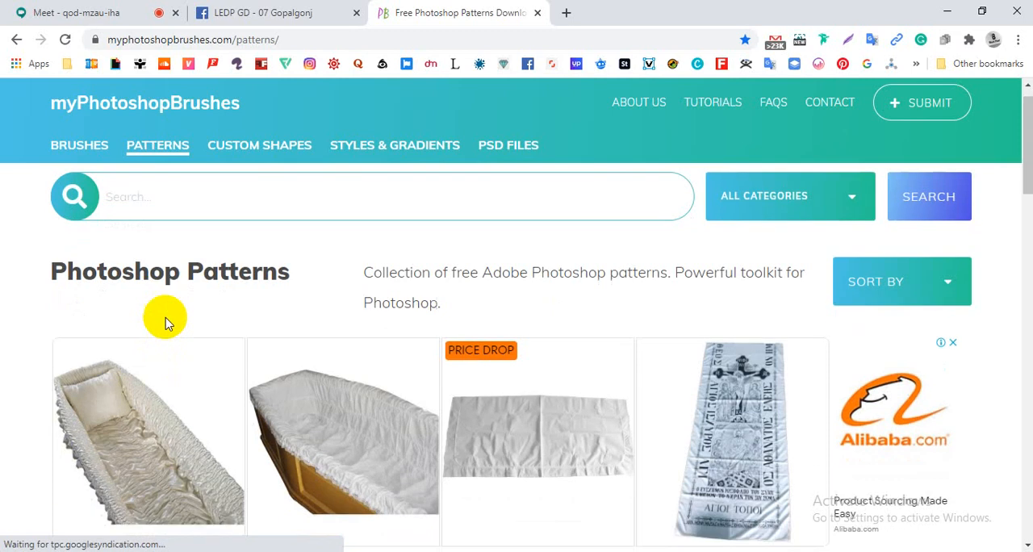
{"action": "scroll", "coordinate": [164, 323], "scroll_direction": "down", "scroll_amount": 4}
{"action": "scroll", "coordinate": [163, 323], "scroll_direction": "up", "scroll_amount": 2}
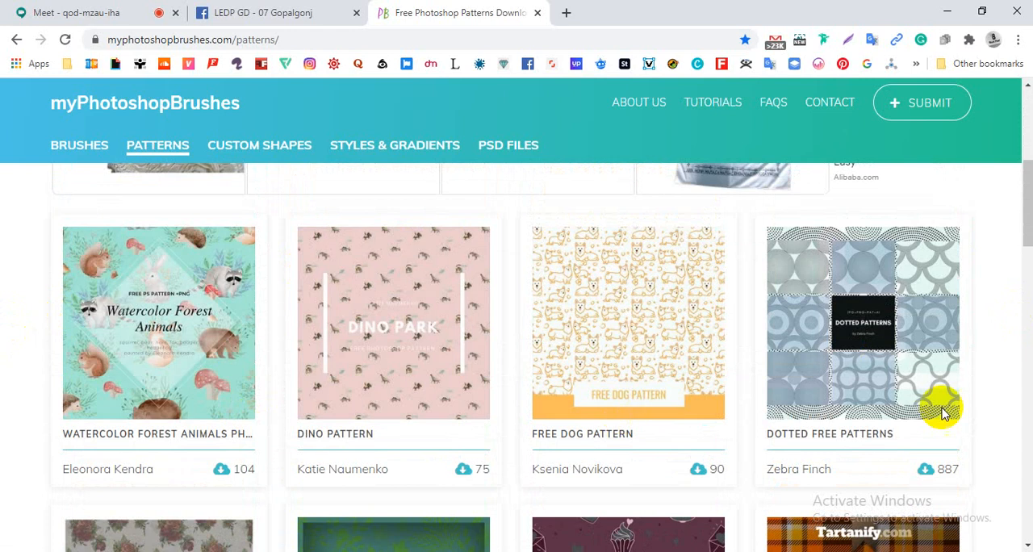
{"action": "scroll", "coordinate": [1025, 384], "scroll_direction": "down", "scroll_amount": 1}
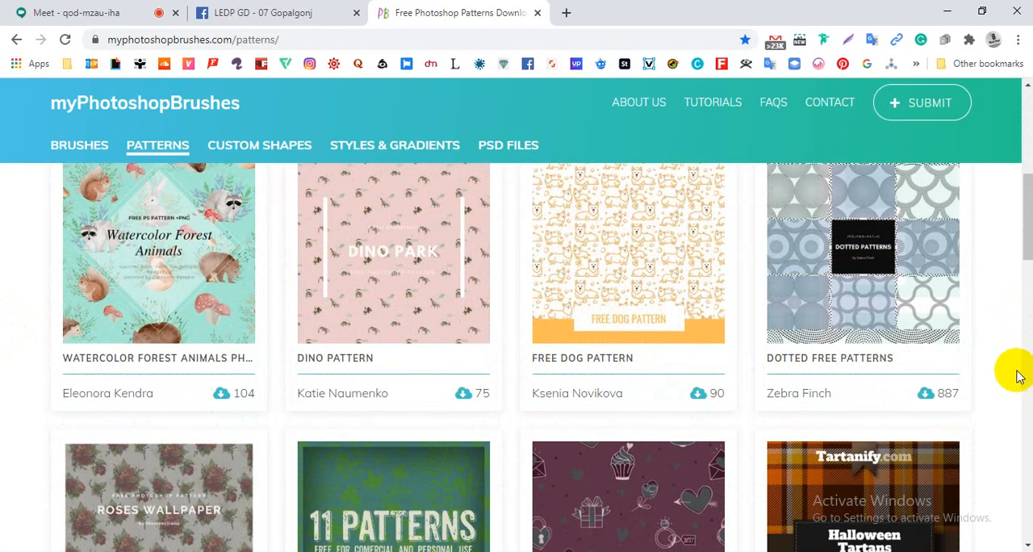
{"action": "scroll", "coordinate": [1018, 376], "scroll_direction": "down", "scroll_amount": 4}
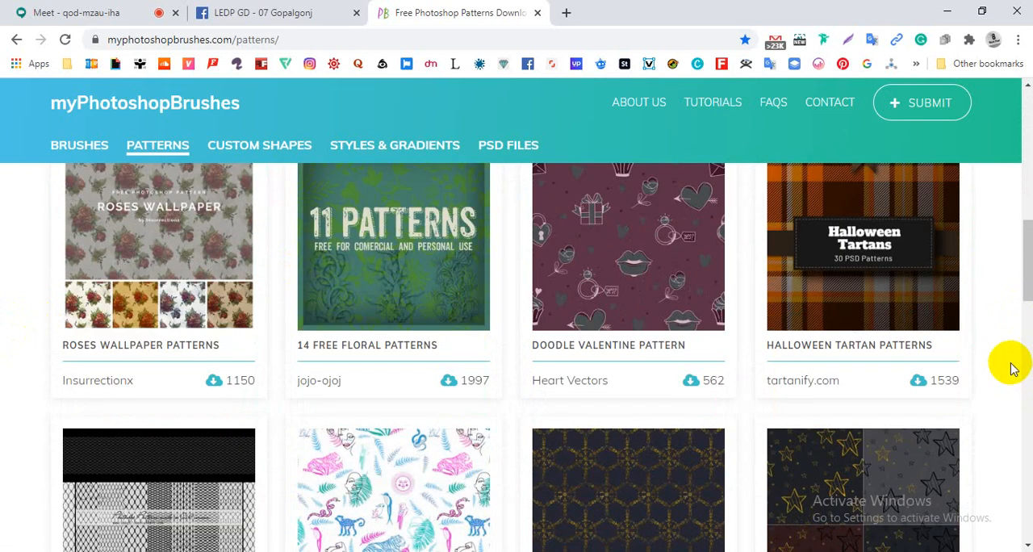
{"action": "scroll", "coordinate": [1013, 367], "scroll_direction": "down", "scroll_amount": 5}
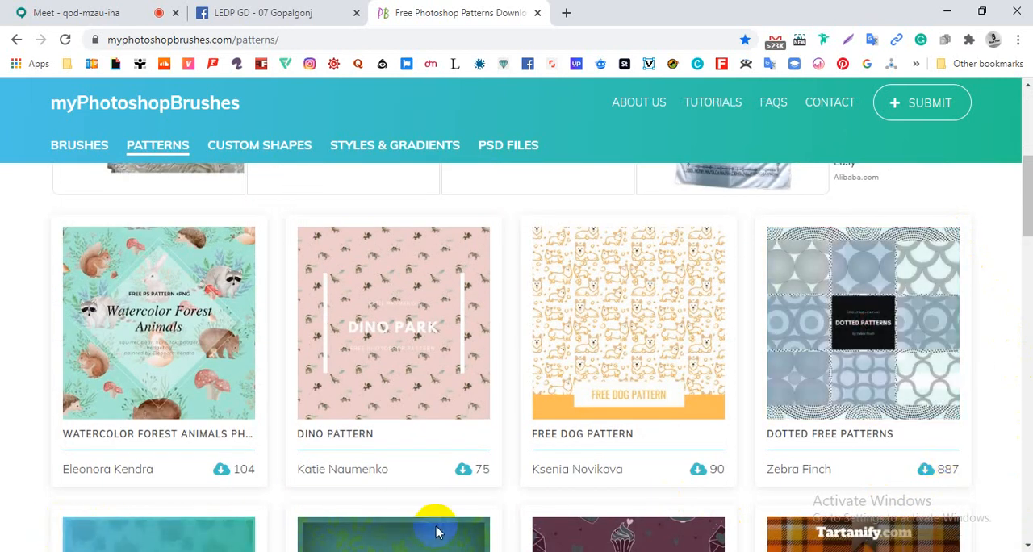
{"action": "scroll", "coordinate": [1005, 464], "scroll_direction": "down", "scroll_amount": 1}
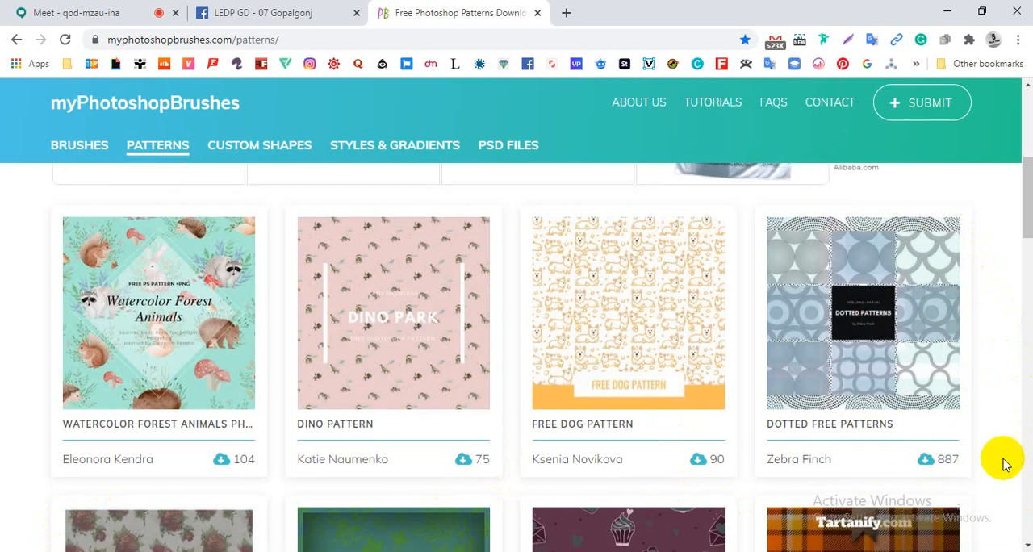
{"action": "scroll", "coordinate": [1001, 464], "scroll_direction": "up", "scroll_amount": 1}
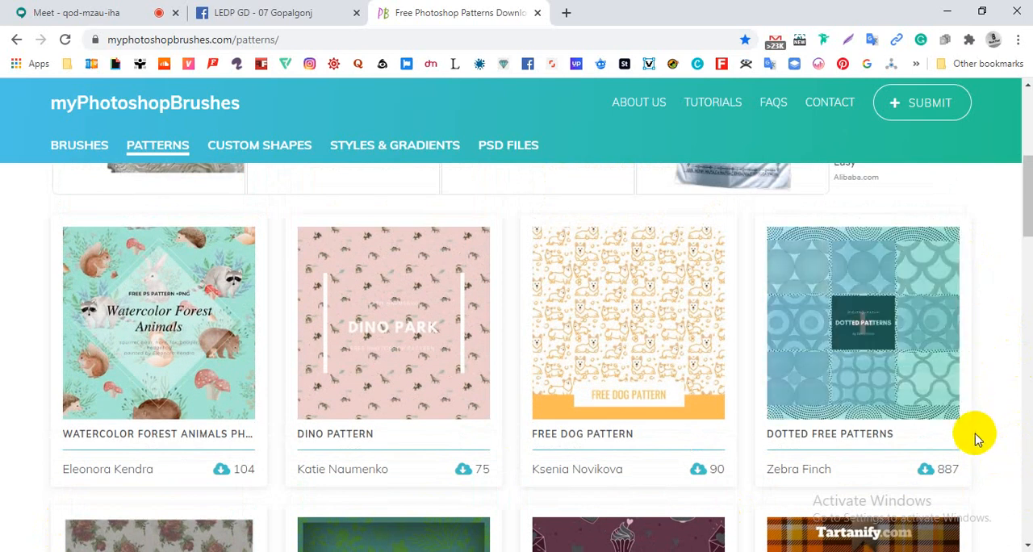
- Browse further through the pattern collection, from Roses Wallpaper Patterns to the row with Nebula Pattern and Jasmine Fox Pattern
{"action": "scroll", "coordinate": [975, 438], "scroll_direction": "down", "scroll_amount": 3}
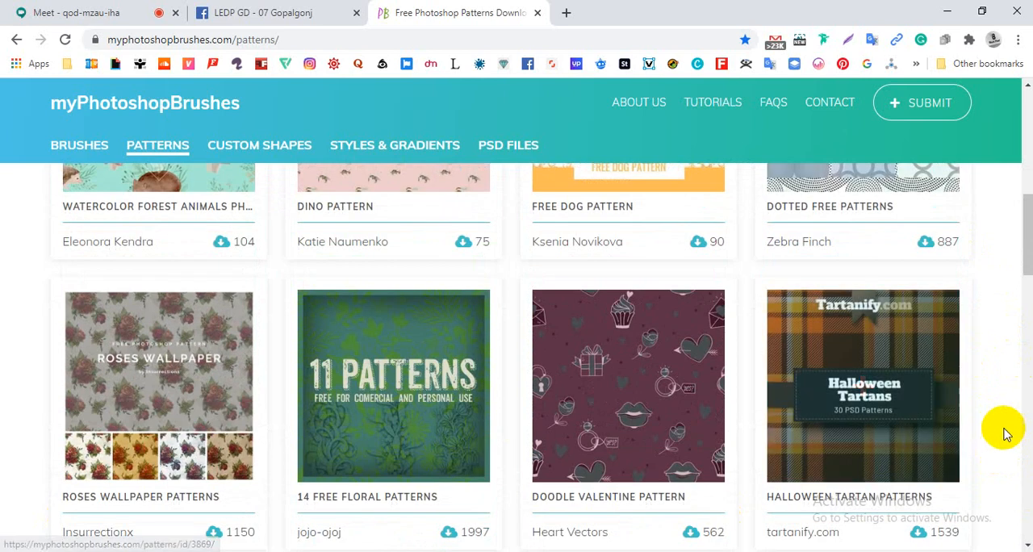
{"action": "scroll", "coordinate": [1005, 433], "scroll_direction": "down", "scroll_amount": 1}
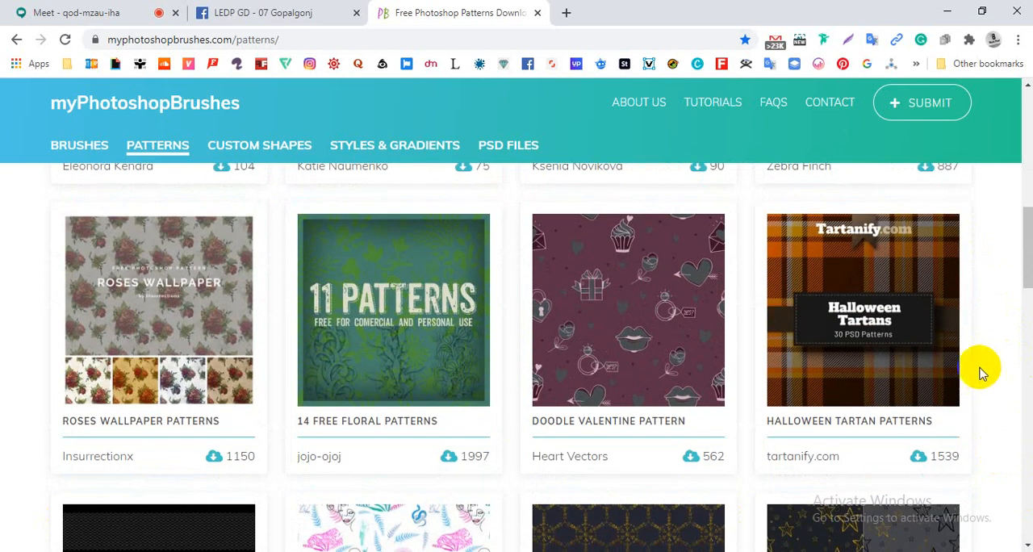
{"action": "scroll", "coordinate": [11, 532], "scroll_direction": "down", "scroll_amount": 3}
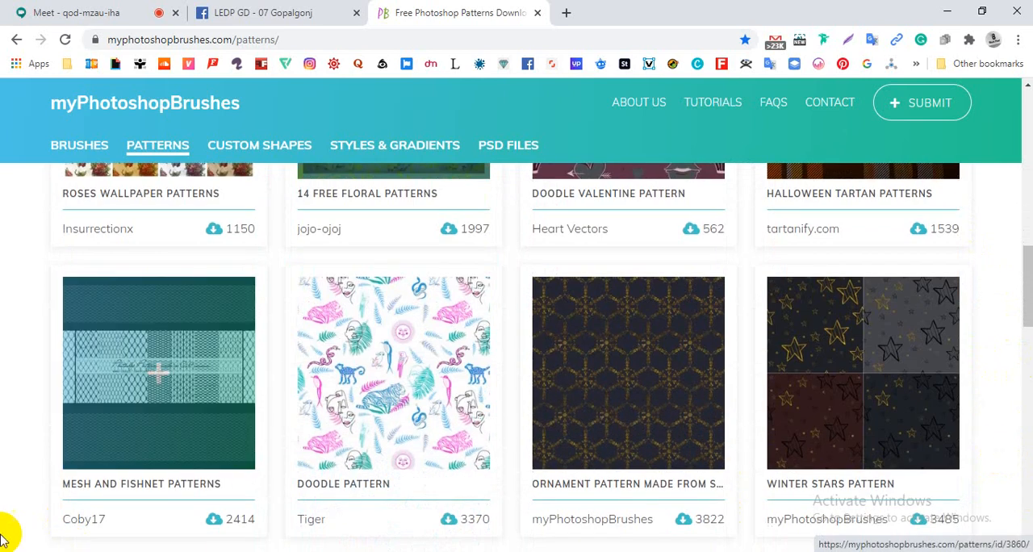
{"action": "scroll", "coordinate": [4, 534], "scroll_direction": "down", "scroll_amount": 1}
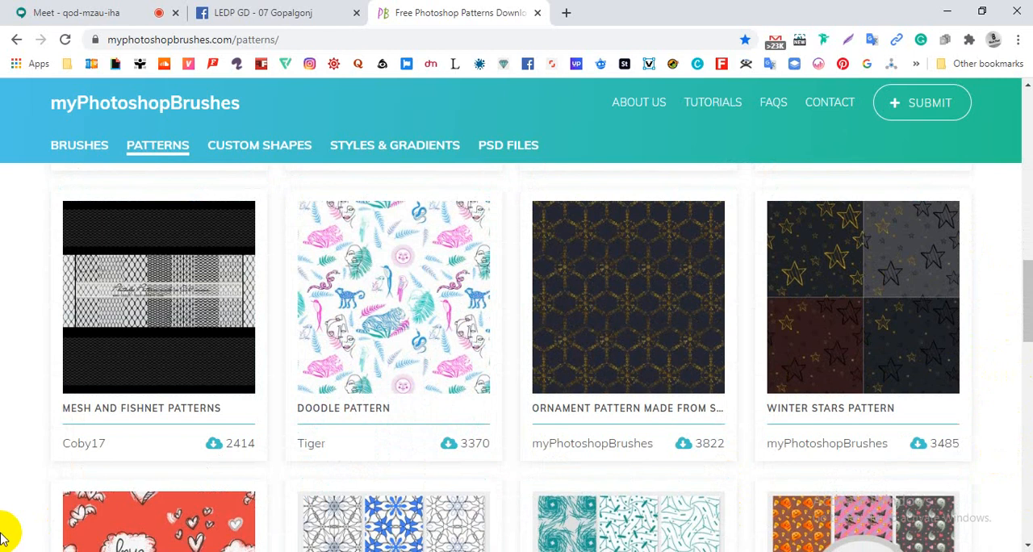
{"action": "scroll", "coordinate": [4, 534], "scroll_direction": "down", "scroll_amount": 1}
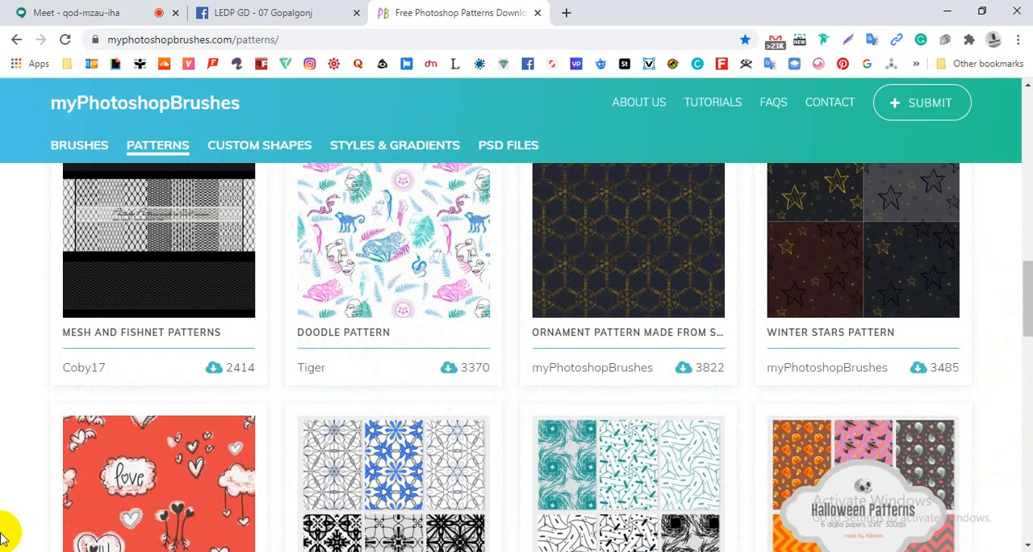
{"action": "scroll", "coordinate": [4, 534], "scroll_direction": "down", "scroll_amount": 2}
{"action": "scroll", "coordinate": [4, 535], "scroll_direction": "down", "scroll_amount": 1}
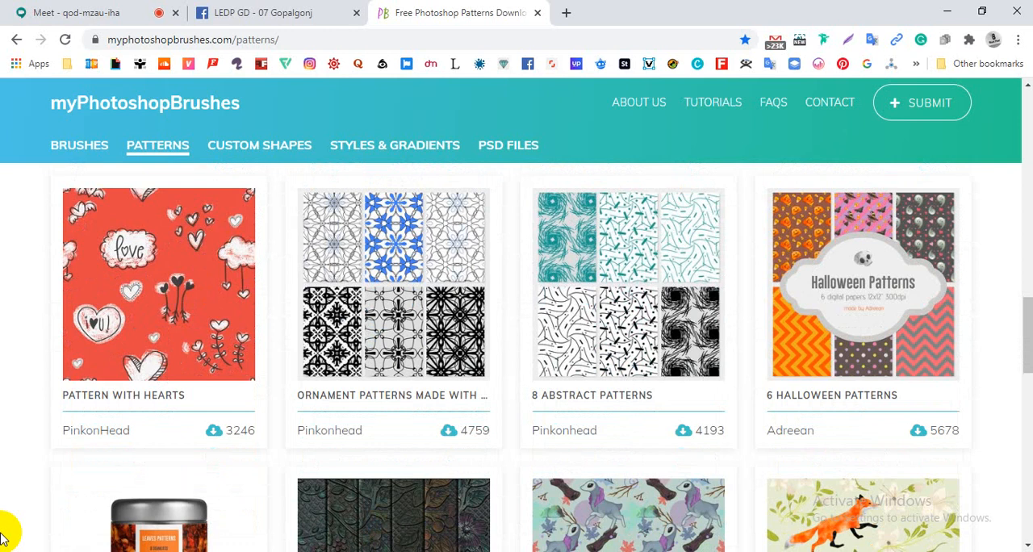
{"action": "scroll", "coordinate": [4, 534], "scroll_direction": "down", "scroll_amount": 2}
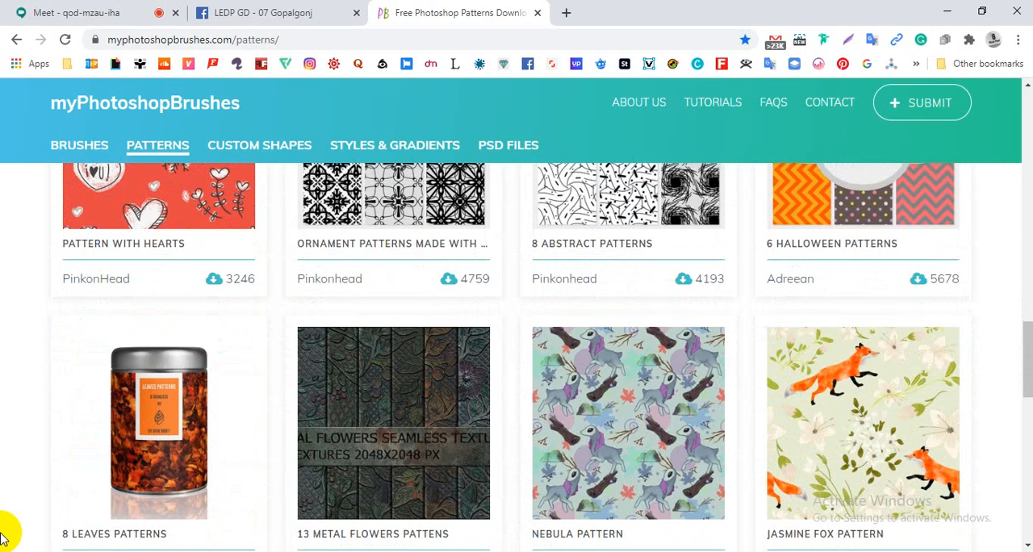
- Return to the start of the pattern collection and review the upper rows again, around Roses Wallpaper Patterns and Doodle Pattern
{"action": "scroll", "coordinate": [4, 535], "scroll_direction": "up", "scroll_amount": 6}
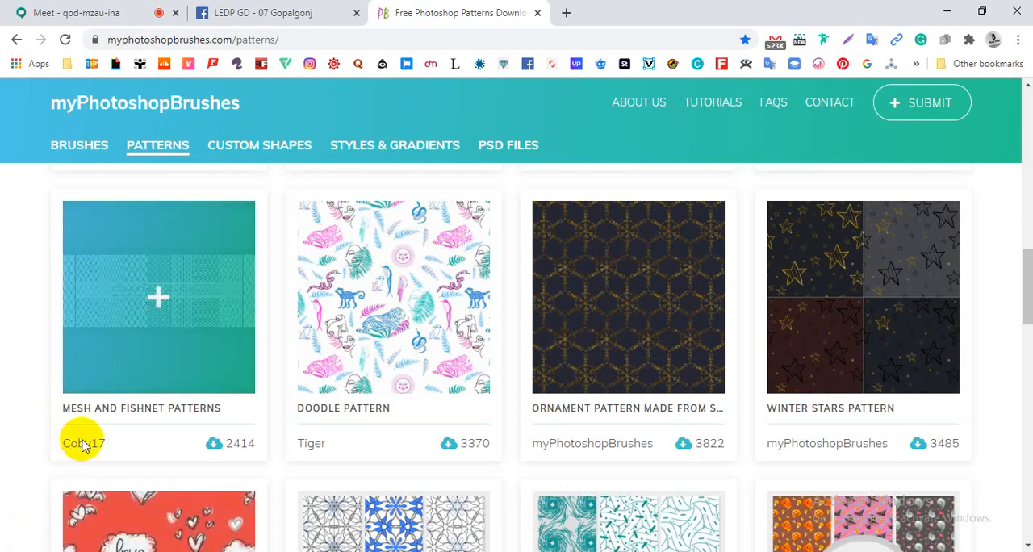
{"action": "scroll", "coordinate": [4, 442], "scroll_direction": "down", "scroll_amount": 1}
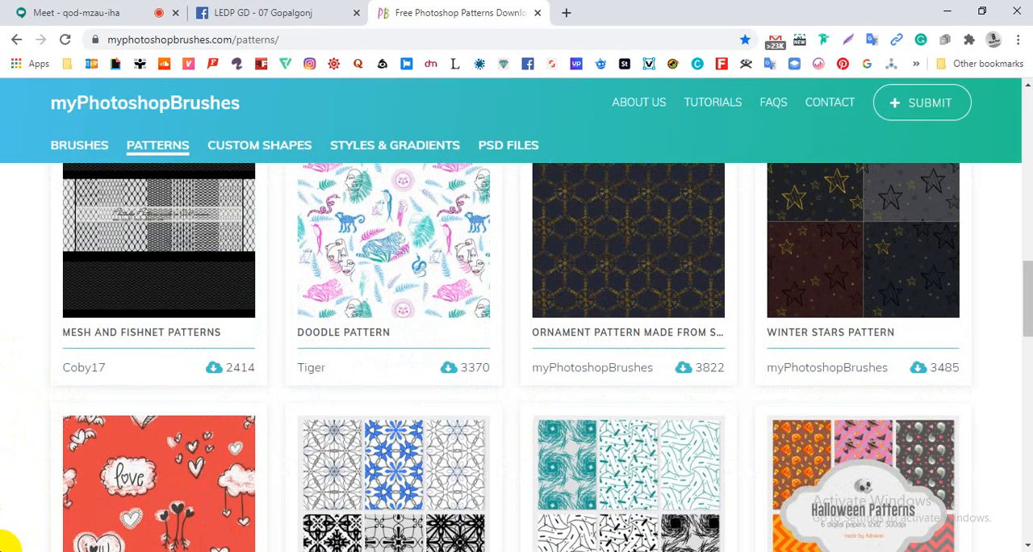
{"action": "scroll", "coordinate": [10, 541], "scroll_direction": "up", "scroll_amount": 5}
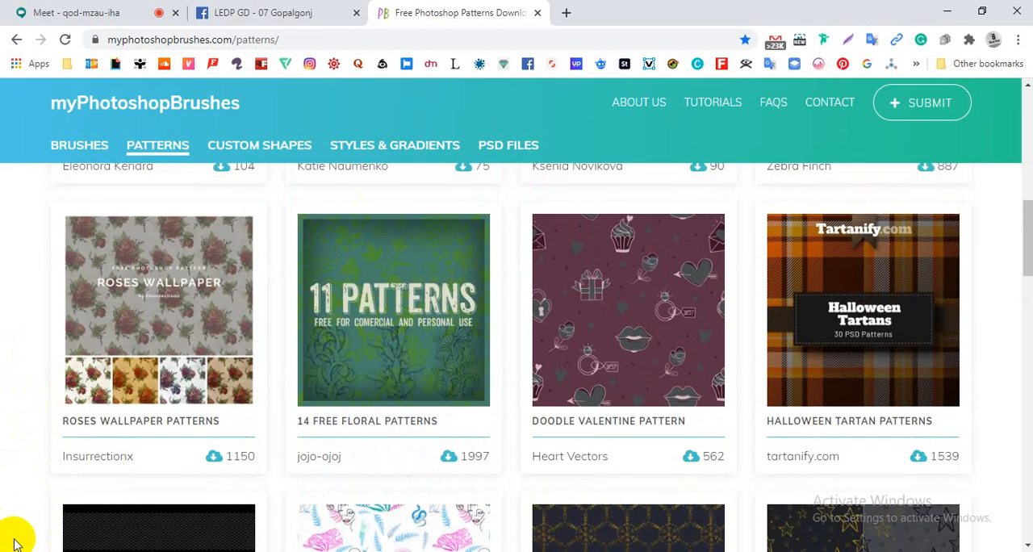
{"action": "scroll", "coordinate": [8, 540], "scroll_direction": "up", "scroll_amount": 7}
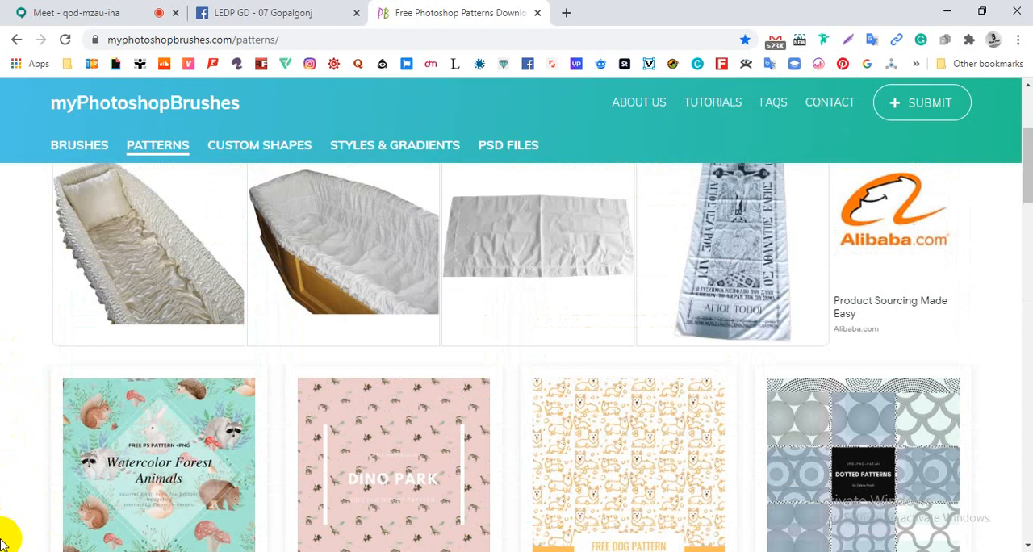
{"action": "scroll", "coordinate": [3, 539], "scroll_direction": "up", "scroll_amount": 3}
{"action": "scroll", "coordinate": [3, 539], "scroll_direction": "down", "scroll_amount": 1}
{"action": "scroll", "coordinate": [2, 539], "scroll_direction": "down", "scroll_amount": 3}
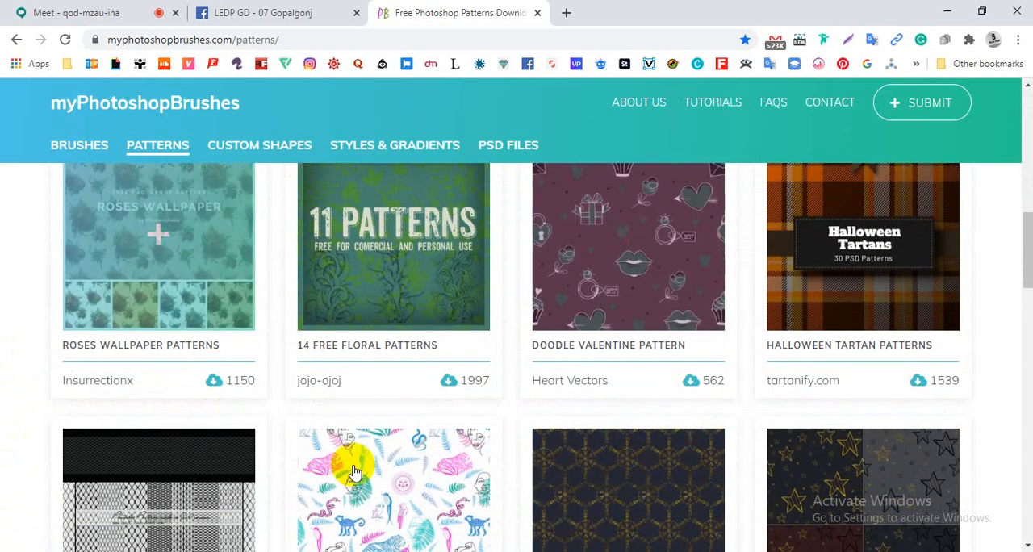
- Switch from Photoshop back to the Chrome window showing the free Photoshop patterns collection
{"action": "scroll", "coordinate": [121, 485], "scroll_direction": "down", "scroll_amount": 3}
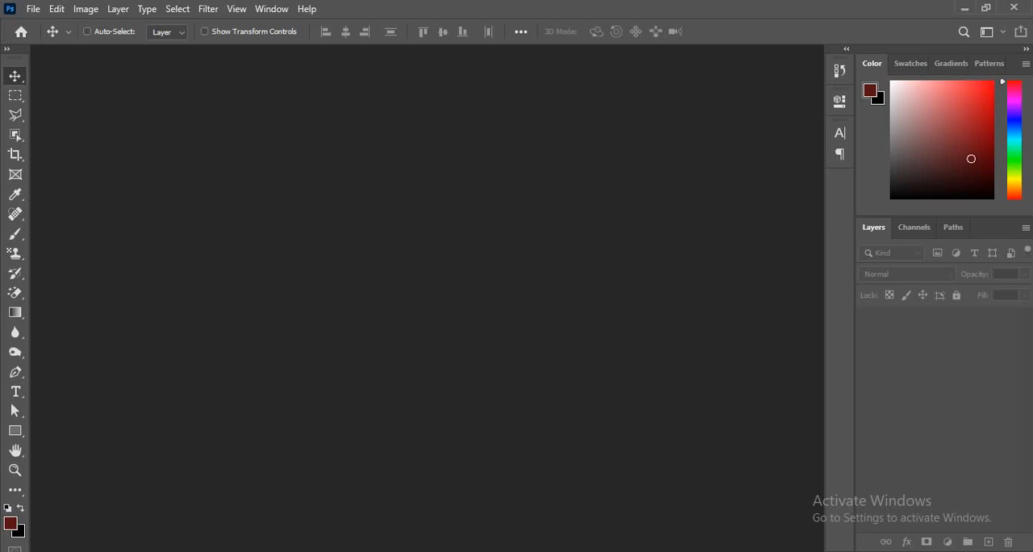
{"action": "mouse_move", "coordinate": [313, 1]}
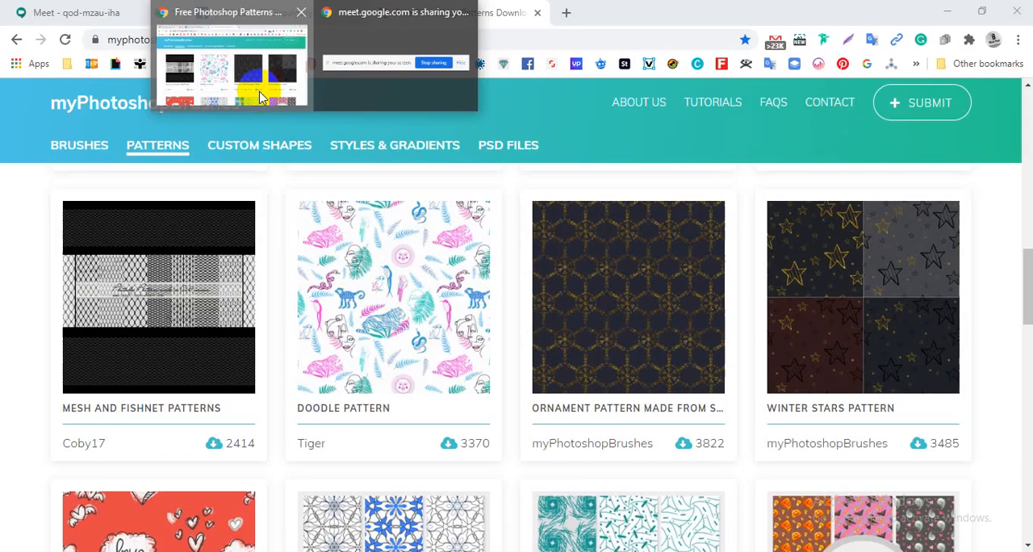
{"action": "left_click", "coordinate": [260, 95]}
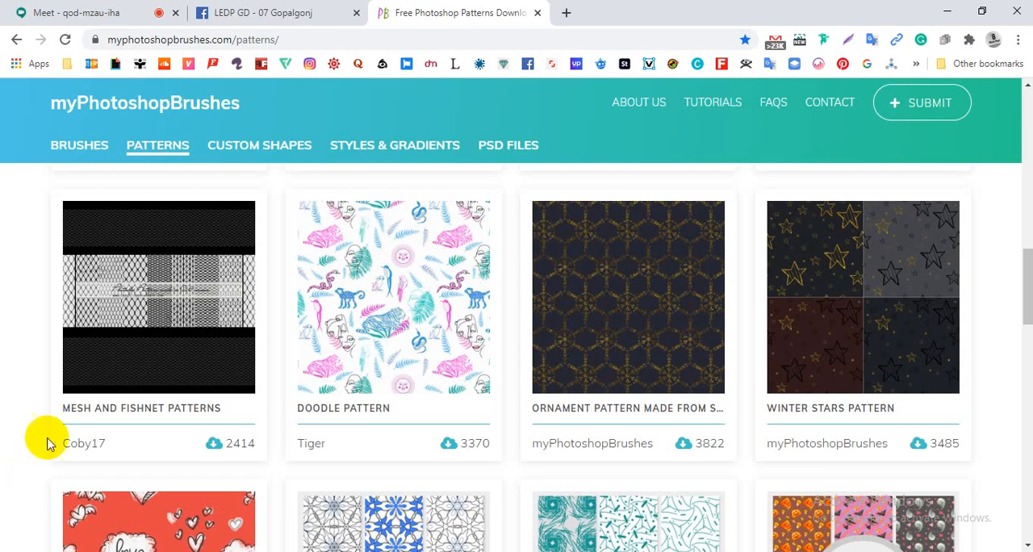
- Browse from the Mesh and Fishnet Patterns row to the row below and open 8 Abstract Patterns in a new background tab
{"action": "scroll", "coordinate": [422, 392], "scroll_direction": "down", "scroll_amount": 3}
{"action": "scroll", "coordinate": [113, 360], "scroll_direction": "up", "scroll_amount": 5}
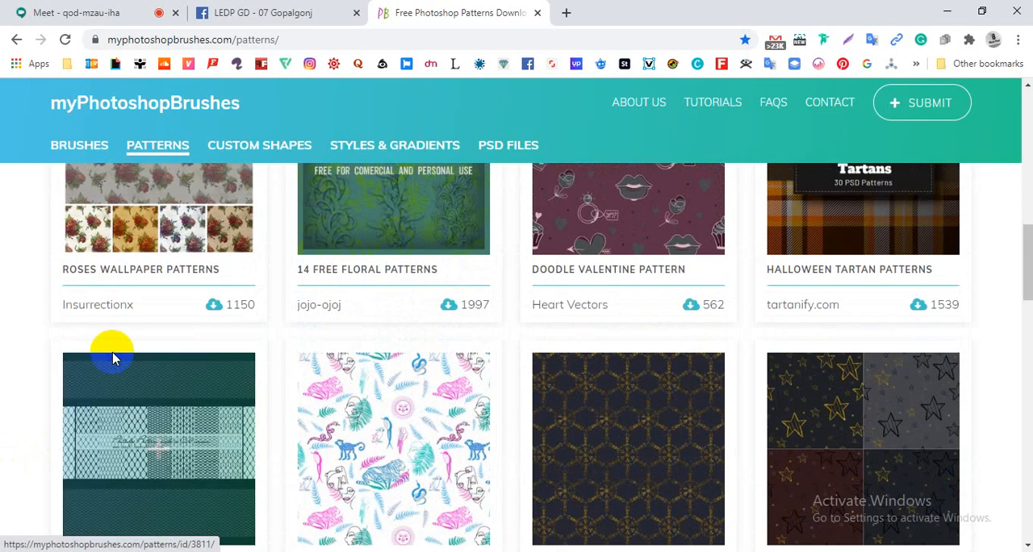
{"action": "scroll", "coordinate": [5, 429], "scroll_direction": "down", "scroll_amount": 2}
{"action": "scroll", "coordinate": [2, 420], "scroll_direction": "down", "scroll_amount": 1}
{"action": "scroll", "coordinate": [1, 419], "scroll_direction": "down", "scroll_amount": 1}
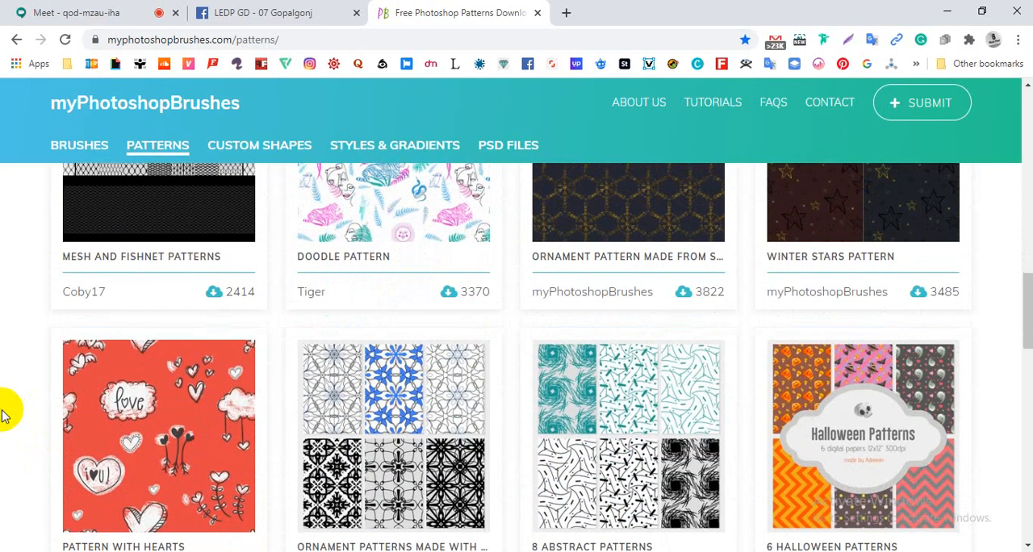
{"action": "scroll", "coordinate": [5, 413], "scroll_direction": "down", "scroll_amount": 1}
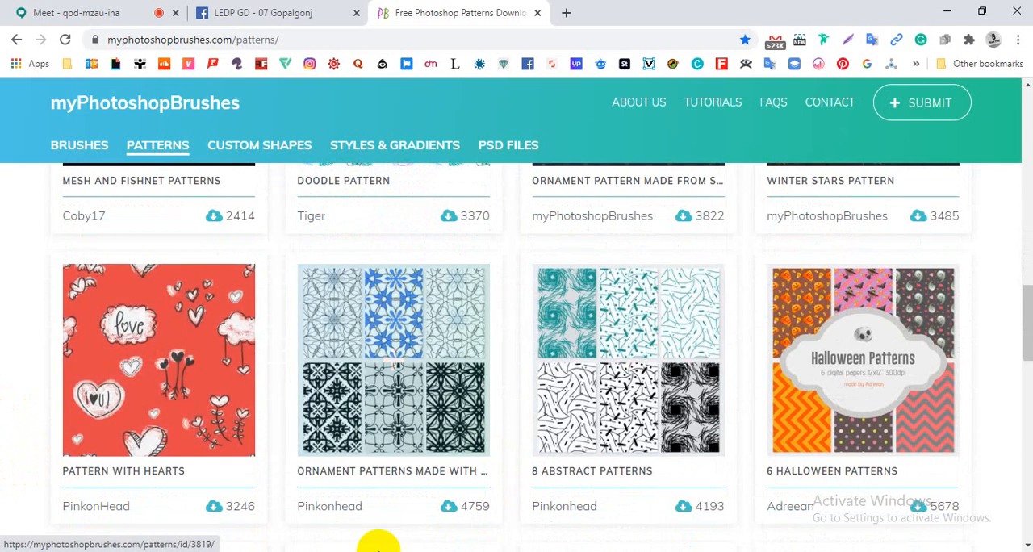
{"action": "scroll", "coordinate": [5, 379], "scroll_direction": "down", "scroll_amount": 1}
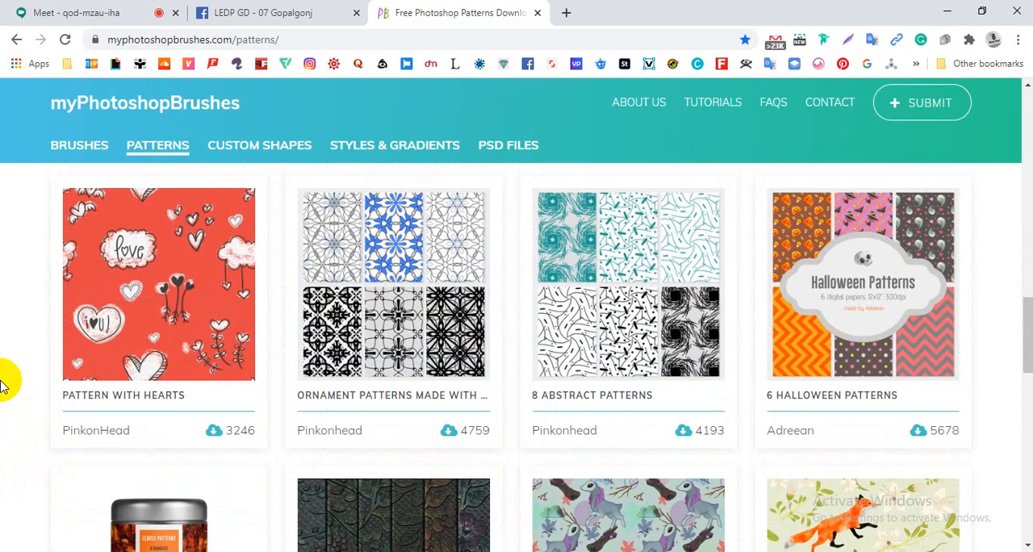
{"action": "scroll", "coordinate": [5, 380], "scroll_direction": "down", "scroll_amount": 1}
{"action": "scroll", "coordinate": [5, 367], "scroll_direction": "up", "scroll_amount": 2}
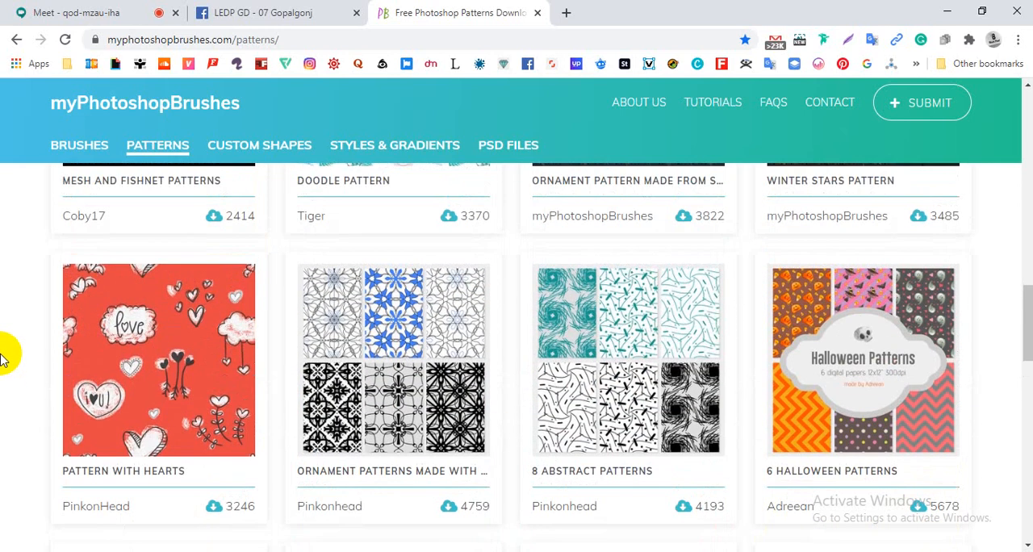
{"action": "scroll", "coordinate": [5, 367], "scroll_direction": "down", "scroll_amount": 1}
{"action": "middle_click", "coordinate": [638, 282]}
- Look through the remaining loaded rows, from 8 Leaves Patterns to Love Patterns and Free Ornament Pattern
{"action": "scroll", "coordinate": [376, 330], "scroll_direction": "down", "scroll_amount": 5}
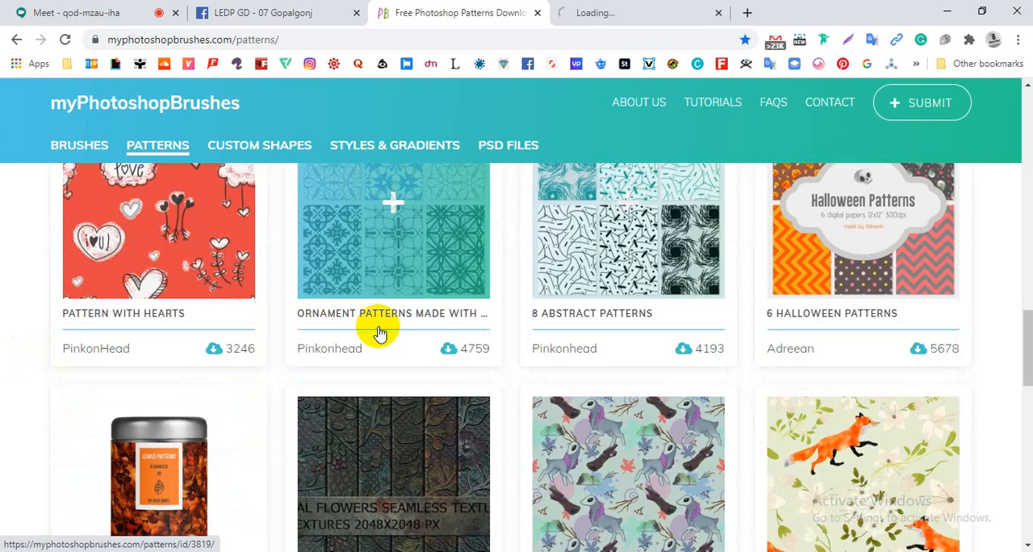
{"action": "scroll", "coordinate": [2, 435], "scroll_direction": "down", "scroll_amount": 3}
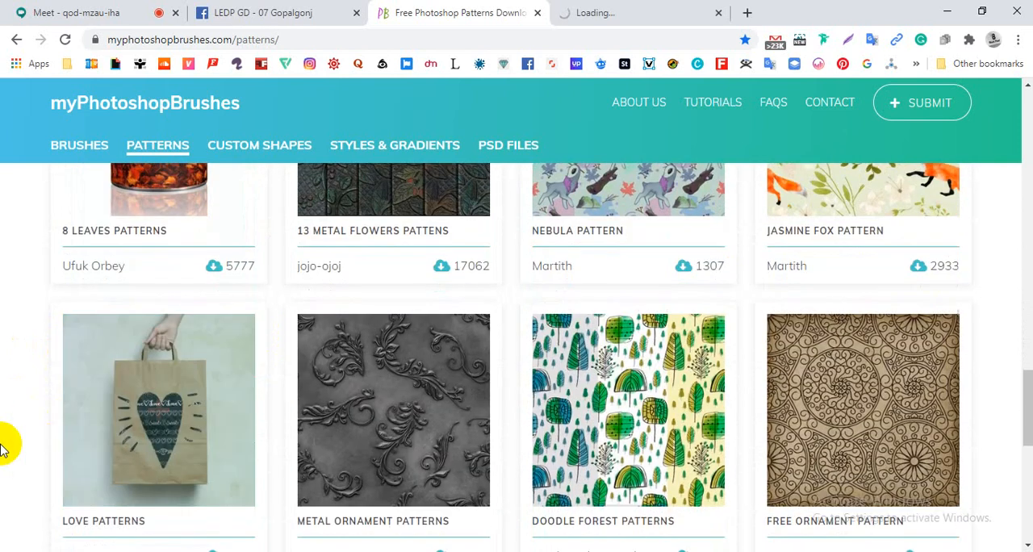
{"action": "scroll", "coordinate": [2, 428], "scroll_direction": "up", "scroll_amount": 3}
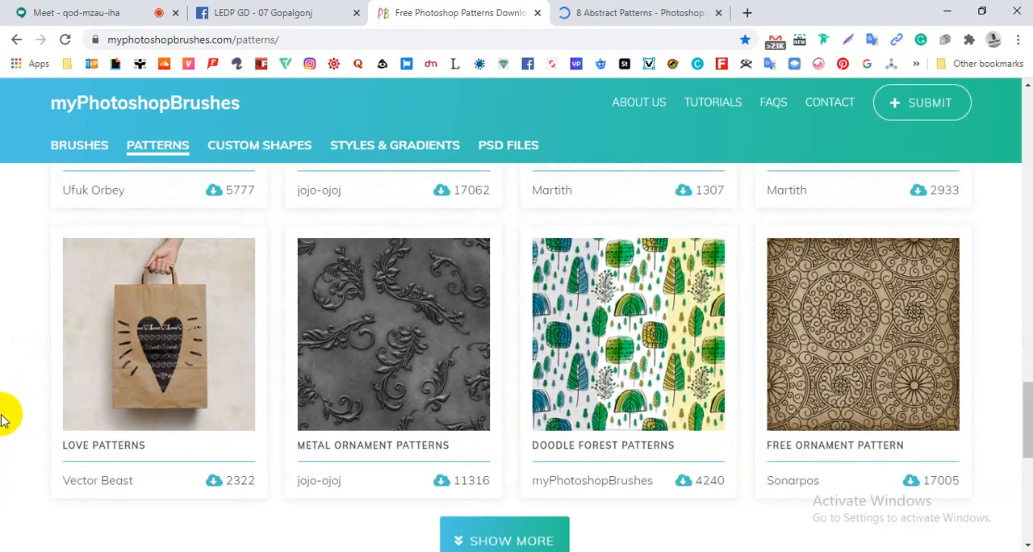
{"action": "scroll", "coordinate": [2, 418], "scroll_direction": "down", "scroll_amount": 2}
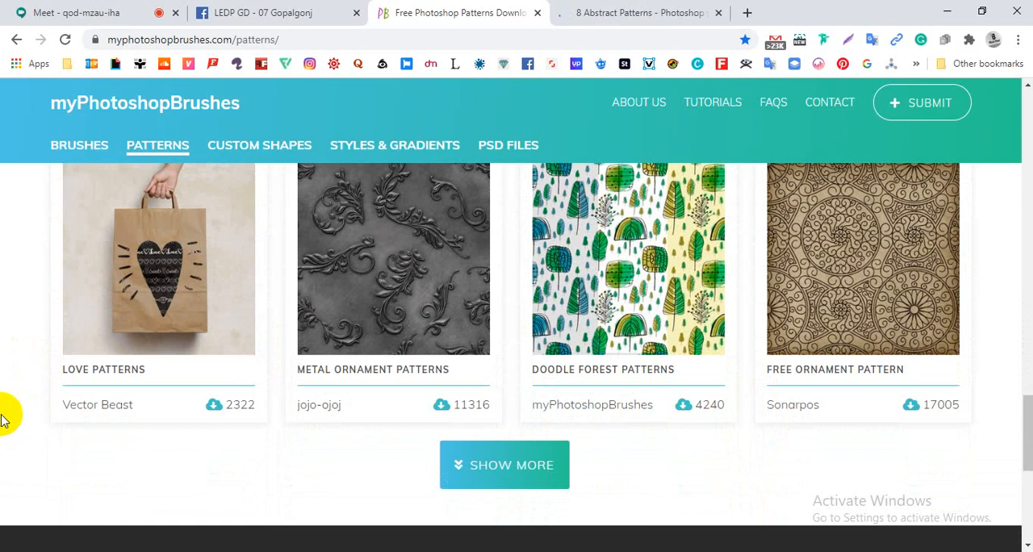
{"action": "scroll", "coordinate": [25, 420], "scroll_direction": "down", "scroll_amount": 1}
{"action": "scroll", "coordinate": [364, 403], "scroll_direction": "up", "scroll_amount": 4}
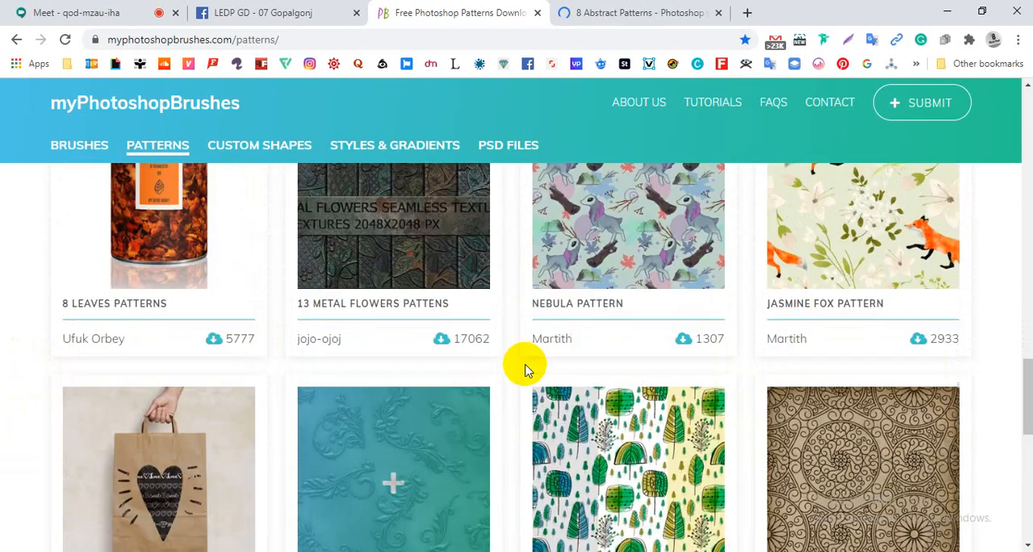
{"action": "scroll", "coordinate": [986, 404], "scroll_direction": "down", "scroll_amount": 4}
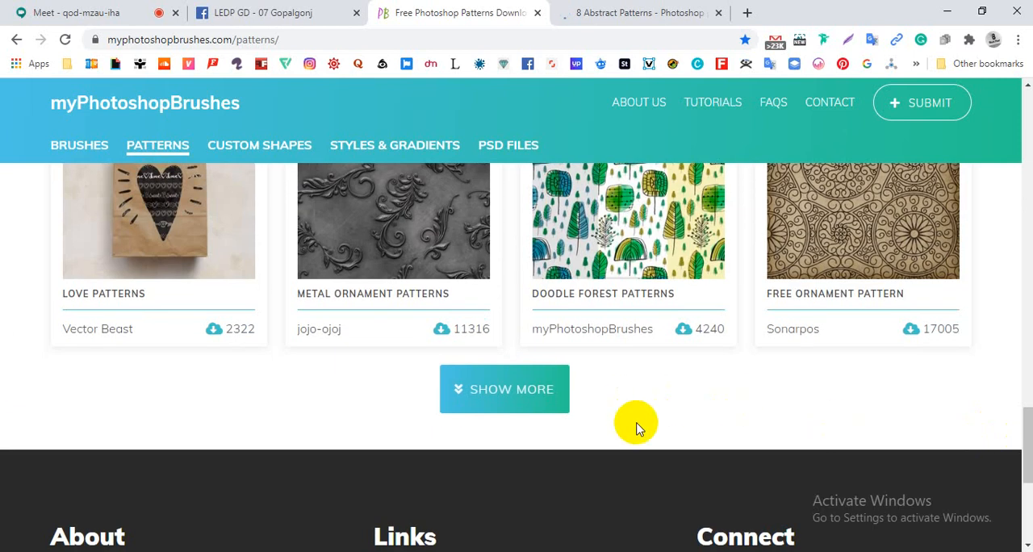
{"action": "scroll", "coordinate": [637, 426], "scroll_direction": "up", "scroll_amount": 2}
{"action": "scroll", "coordinate": [1001, 445], "scroll_direction": "down", "scroll_amount": 1}
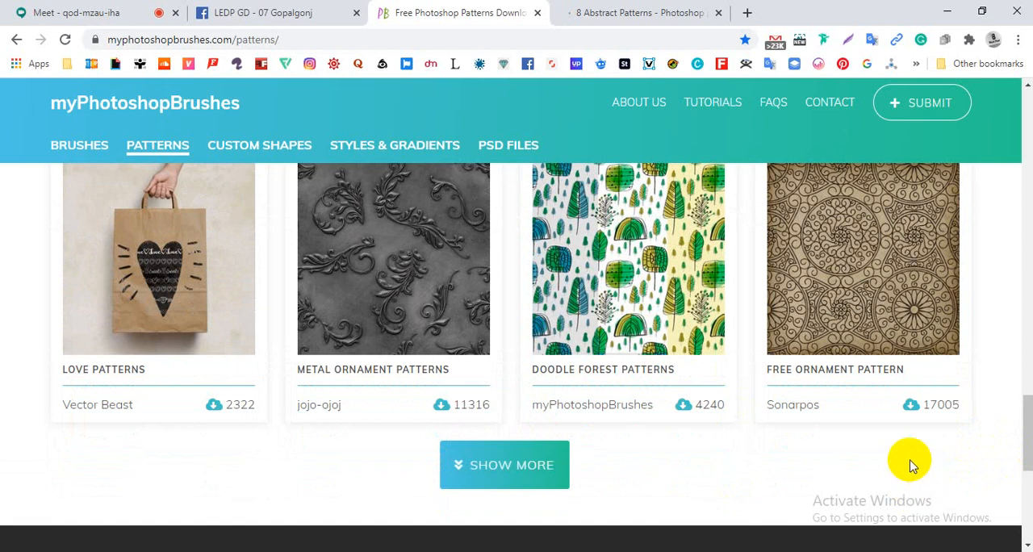
{"action": "scroll", "coordinate": [910, 463], "scroll_direction": "up", "scroll_amount": 1}
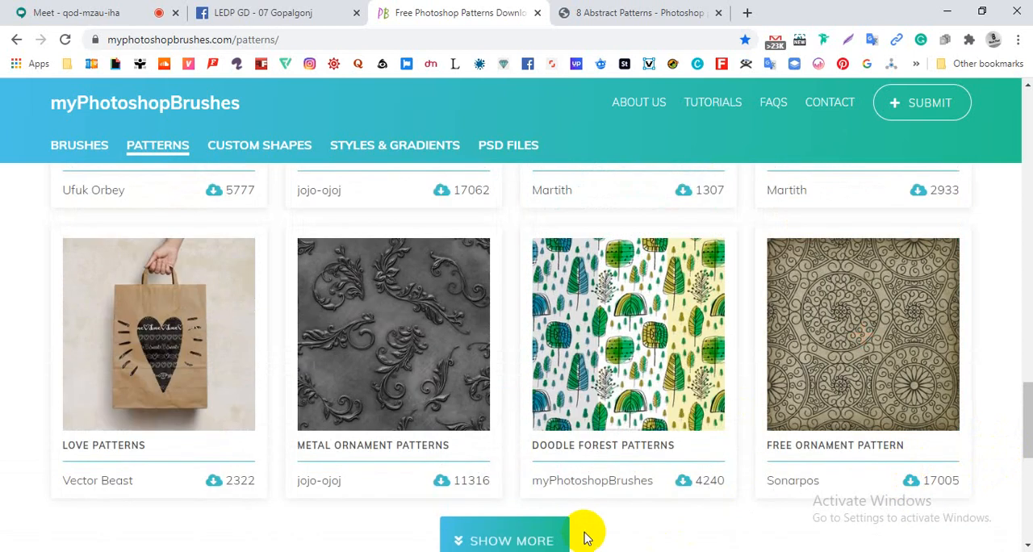
{"action": "scroll", "coordinate": [586, 538], "scroll_direction": "down", "scroll_amount": 1}
- Load more patterns and look through the added rows, from Mosaic Patterns to Ornament Decorative Pattern
{"action": "left_click", "coordinate": [547, 469]}
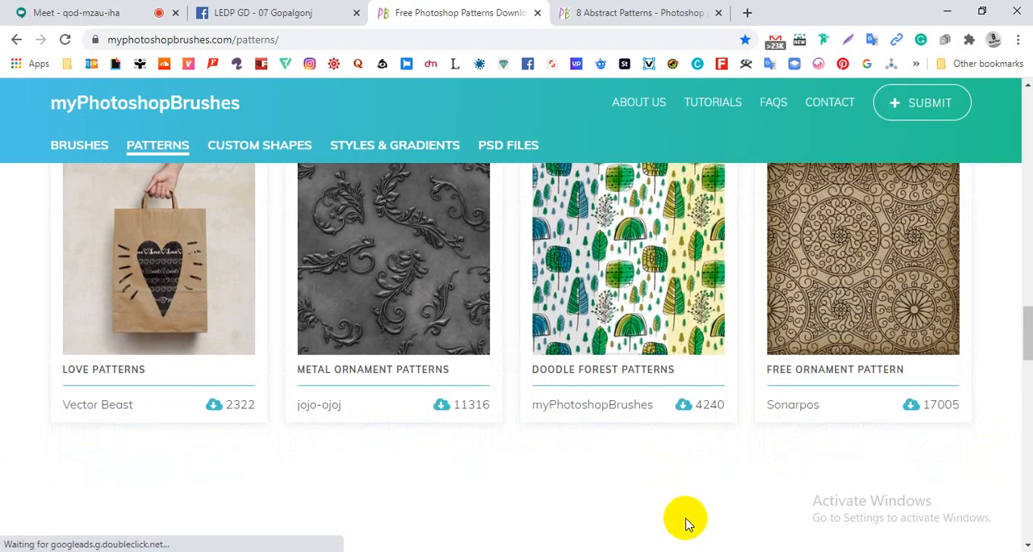
{"action": "scroll", "coordinate": [674, 526], "scroll_direction": "down", "scroll_amount": 3}
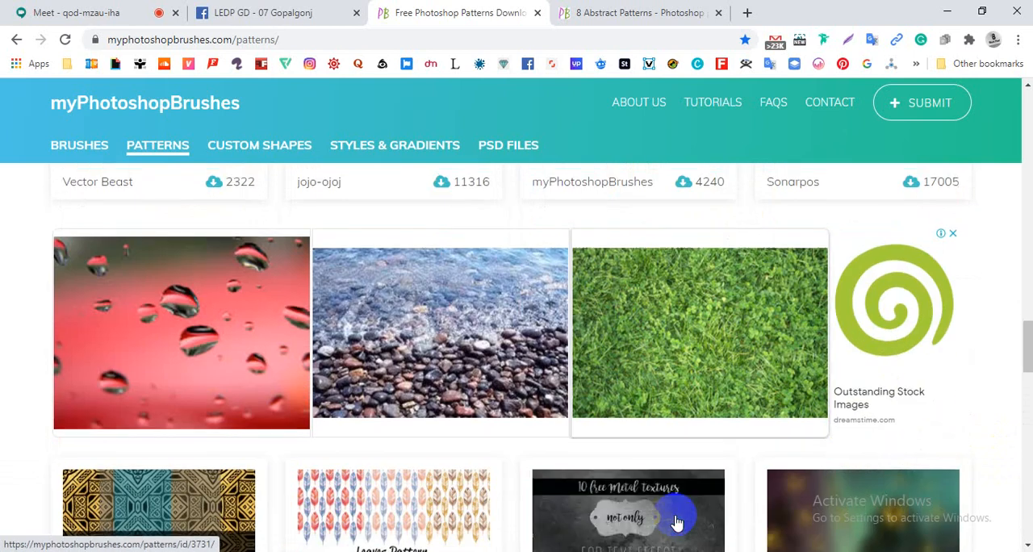
{"action": "scroll", "coordinate": [676, 528], "scroll_direction": "down", "scroll_amount": 3}
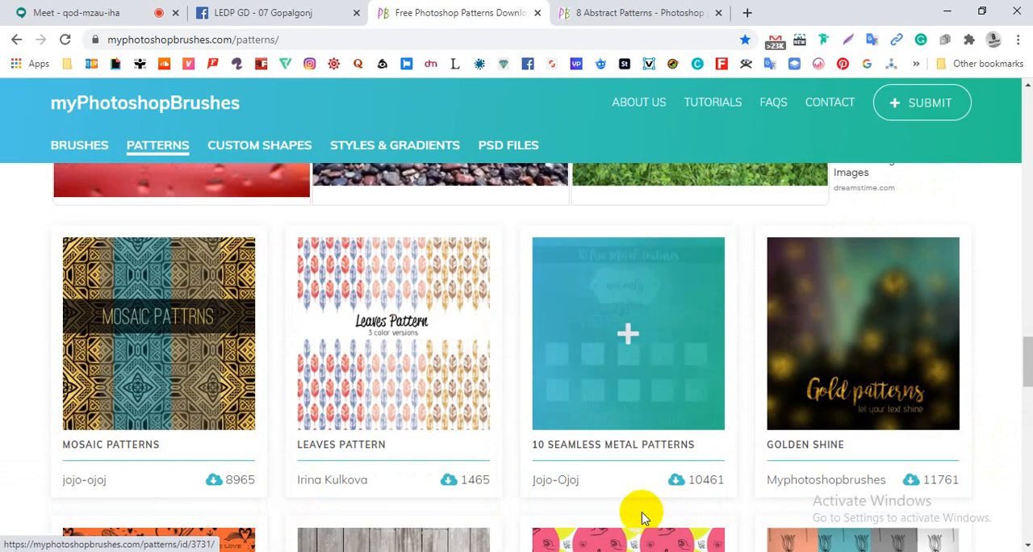
{"action": "scroll", "coordinate": [2, 361], "scroll_direction": "down", "scroll_amount": 6}
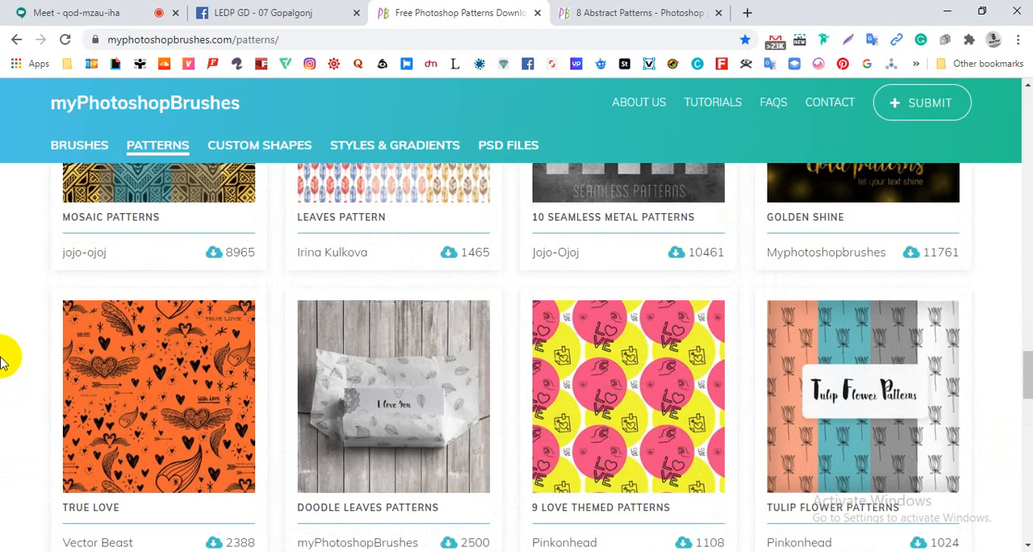
{"action": "scroll", "coordinate": [3, 361], "scroll_direction": "down", "scroll_amount": 1}
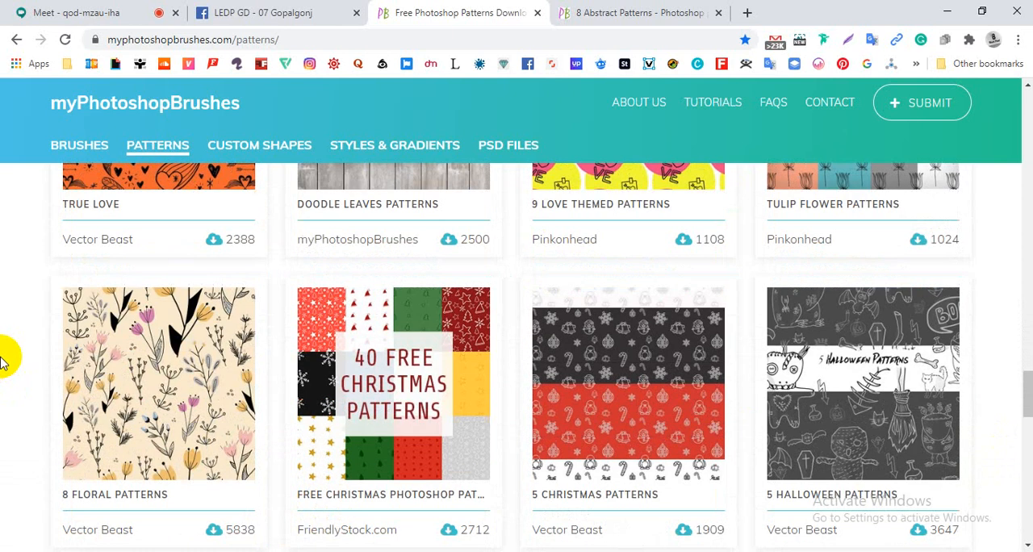
{"action": "scroll", "coordinate": [3, 361], "scroll_direction": "down", "scroll_amount": 6}
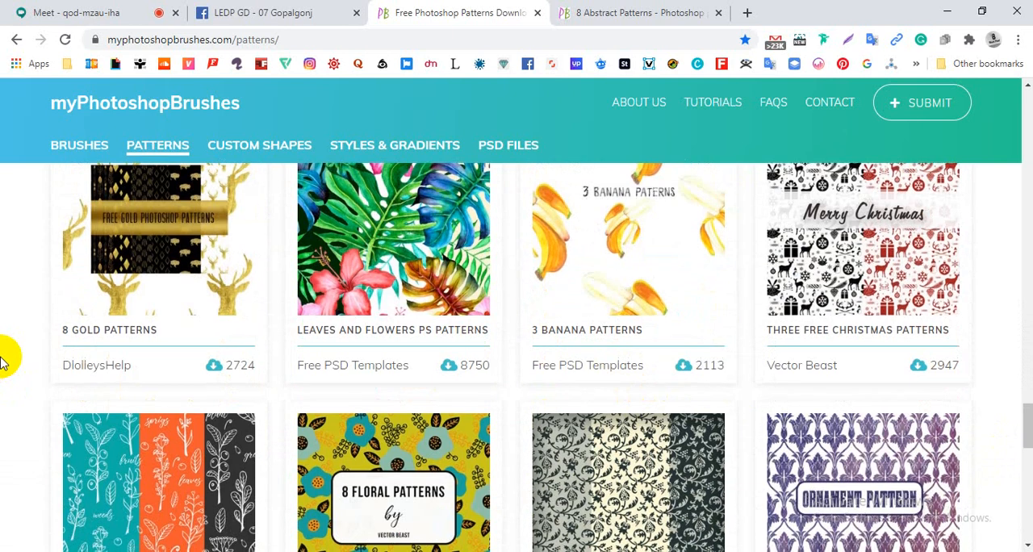
{"action": "scroll", "coordinate": [3, 361], "scroll_direction": "down", "scroll_amount": 1}
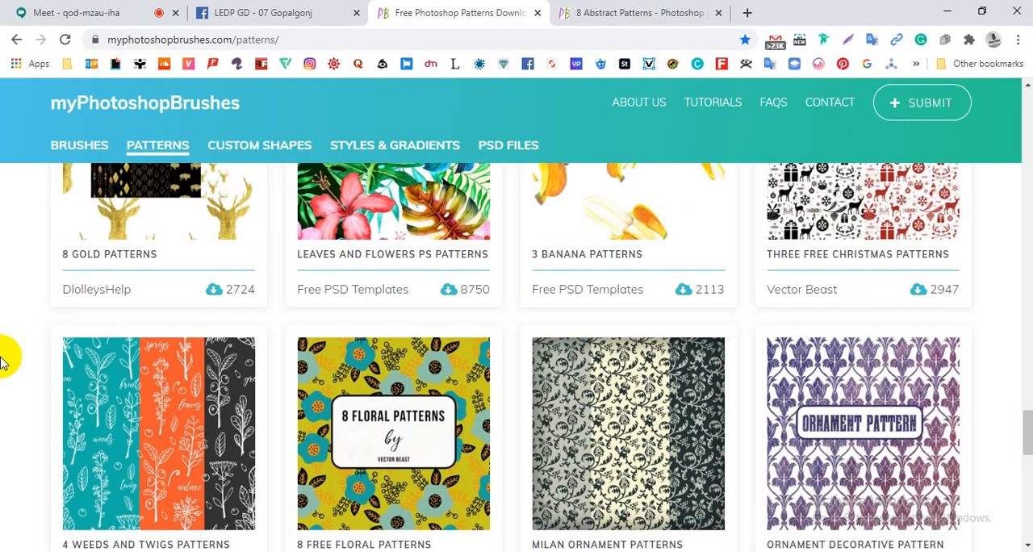
- Go on to the last loaded row and open Cross Hatches Patterns in a new background tab
{"action": "scroll", "coordinate": [3, 361], "scroll_direction": "down", "scroll_amount": 1}
{"action": "scroll", "coordinate": [2, 361], "scroll_direction": "down", "scroll_amount": 6}
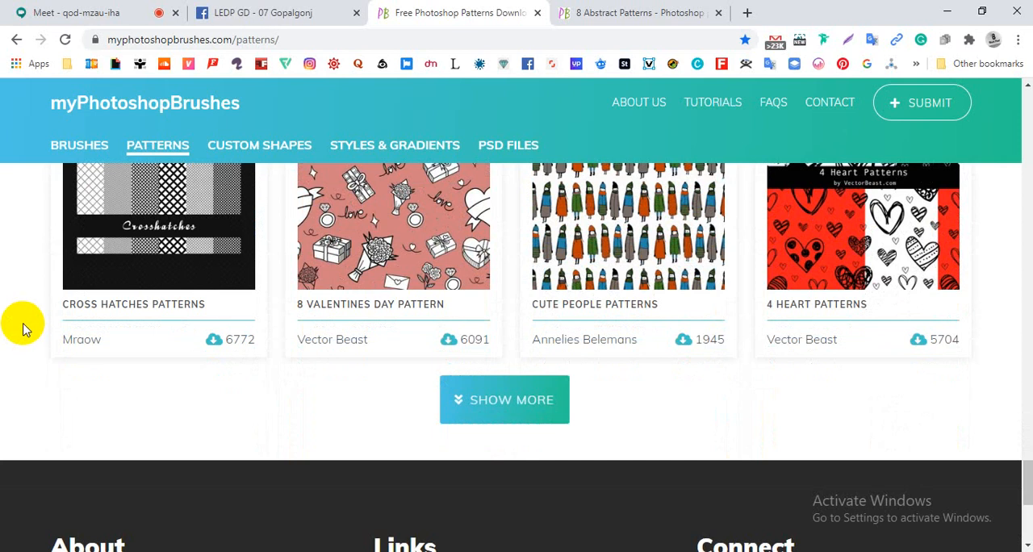
{"action": "scroll", "coordinate": [499, 358], "scroll_direction": "up", "scroll_amount": 1}
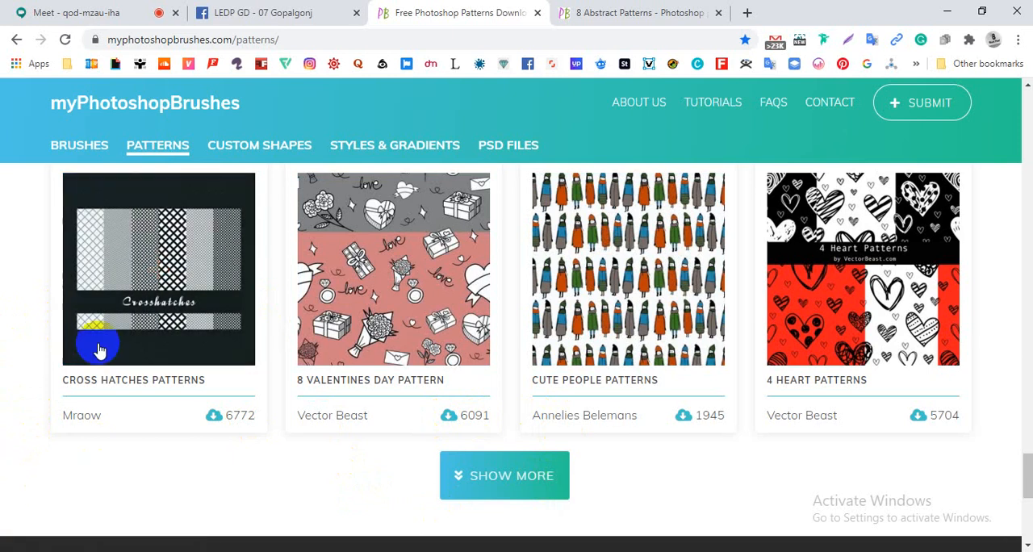
{"action": "middle_click", "coordinate": [156, 296]}
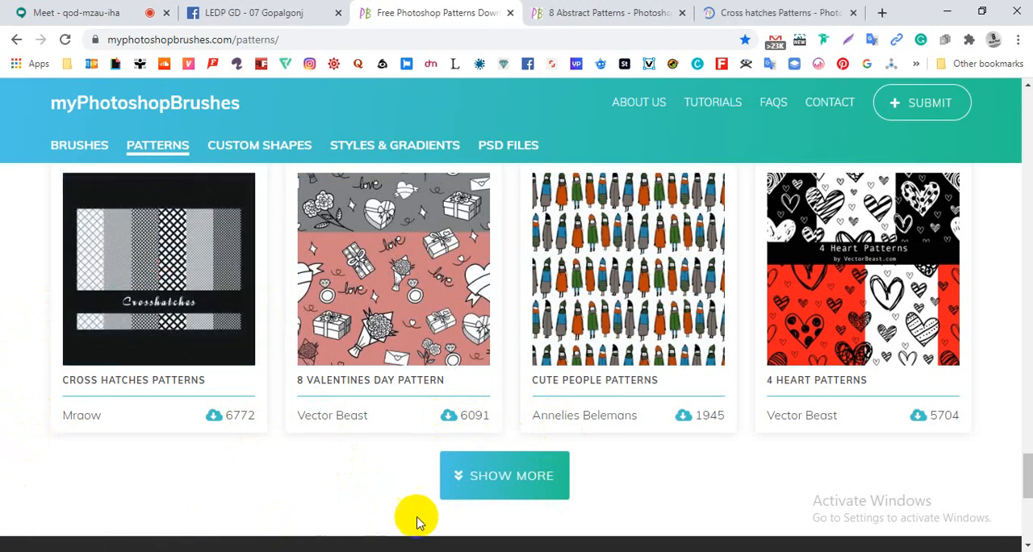
- Load another batch of patterns and look through the added rows, from Floral Spring Patterns to Ice Cream Photoshop Patterns
{"action": "left_click", "coordinate": [484, 482]}
{"action": "scroll", "coordinate": [323, 474], "scroll_direction": "down", "scroll_amount": 1}
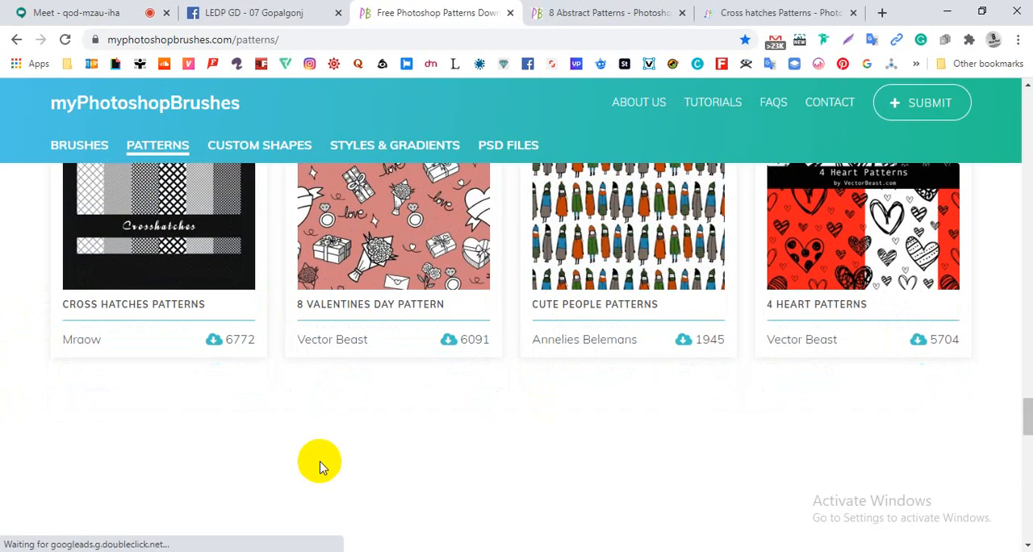
{"action": "scroll", "coordinate": [321, 468], "scroll_direction": "down", "scroll_amount": 5}
{"action": "scroll", "coordinate": [316, 456], "scroll_direction": "down", "scroll_amount": 3}
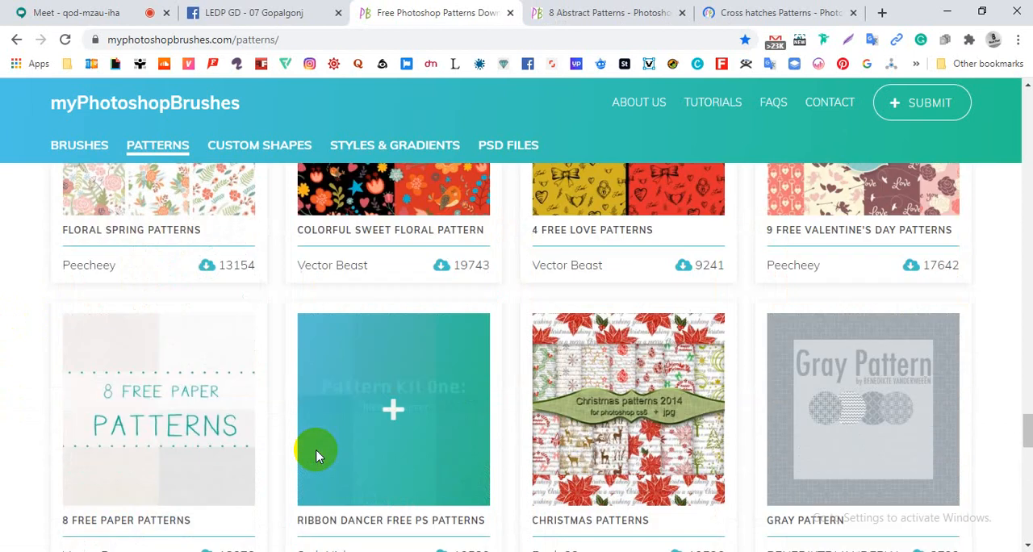
{"action": "scroll", "coordinate": [2, 400], "scroll_direction": "down", "scroll_amount": 4}
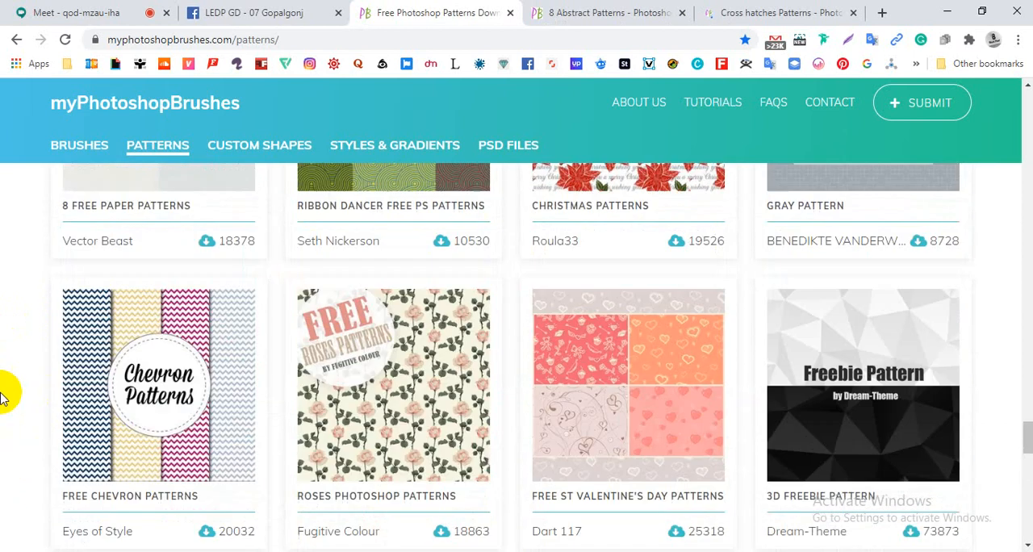
{"action": "scroll", "coordinate": [3, 388], "scroll_direction": "up", "scroll_amount": 4}
{"action": "scroll", "coordinate": [4, 384], "scroll_direction": "down", "scroll_amount": 4}
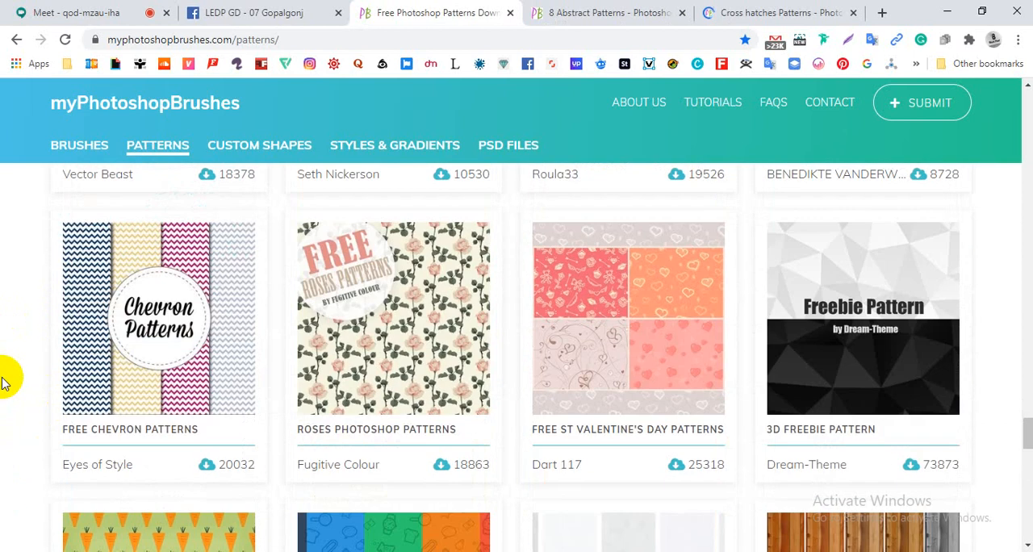
{"action": "scroll", "coordinate": [3, 383], "scroll_direction": "down", "scroll_amount": 5}
{"action": "scroll", "coordinate": [6, 380], "scroll_direction": "up", "scroll_amount": 5}
{"action": "left_click", "coordinate": [853, 303]}
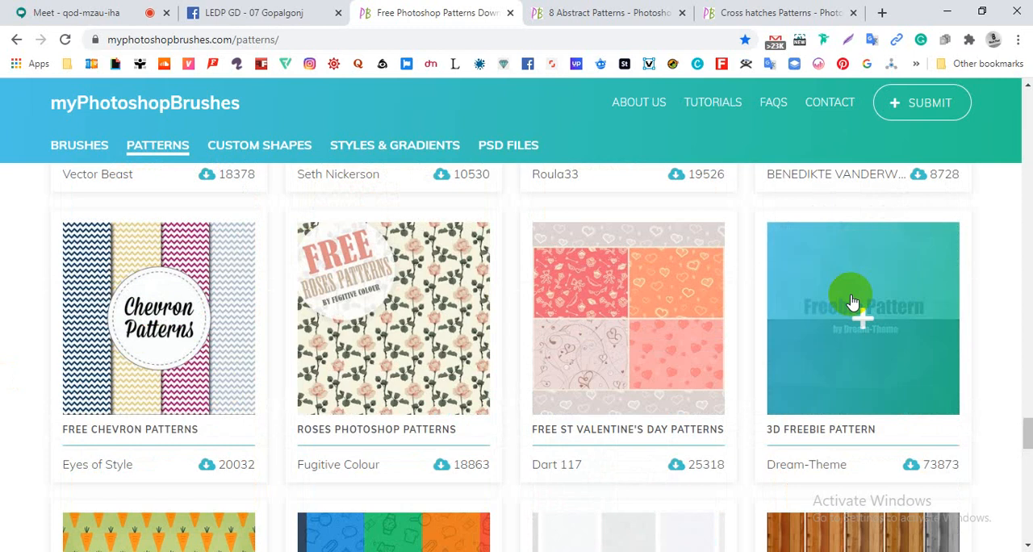
{"action": "scroll", "coordinate": [328, 431], "scroll_direction": "down", "scroll_amount": 3}
{"action": "scroll", "coordinate": [7, 444], "scroll_direction": "down", "scroll_amount": 5}
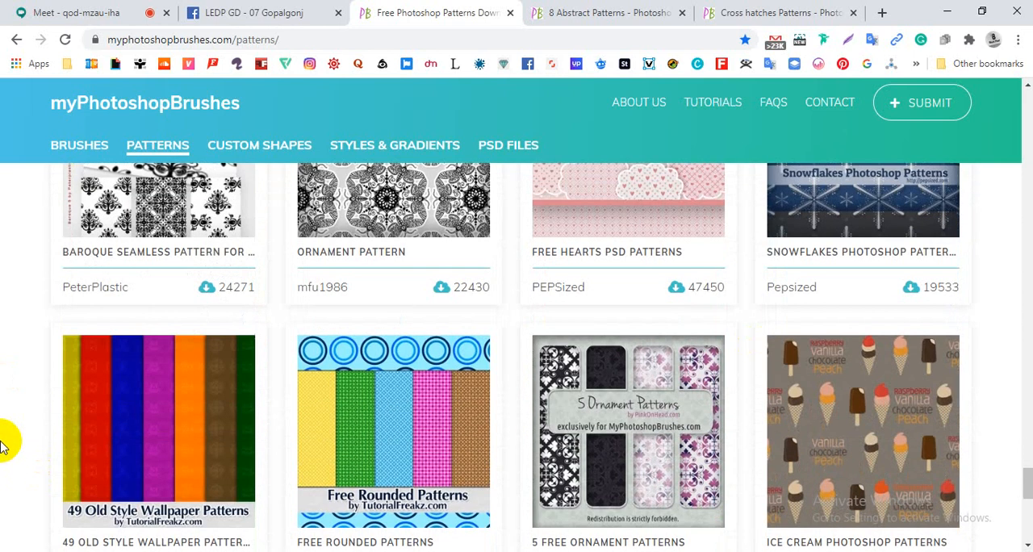
{"action": "scroll", "coordinate": [5, 444], "scroll_direction": "down", "scroll_amount": 5}
- Load a further batch of patterns and look at its first row, from Morning Coffee Free Patterns to Blue Stripes 1 Pattern Set
{"action": "left_click", "coordinate": [512, 334]}
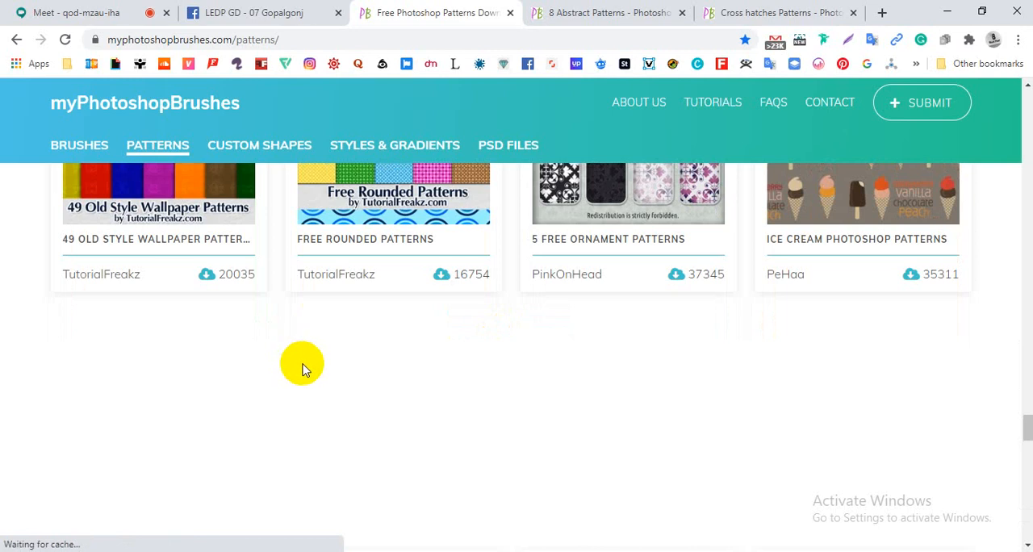
{"action": "scroll", "coordinate": [81, 394], "scroll_direction": "down", "scroll_amount": 2}
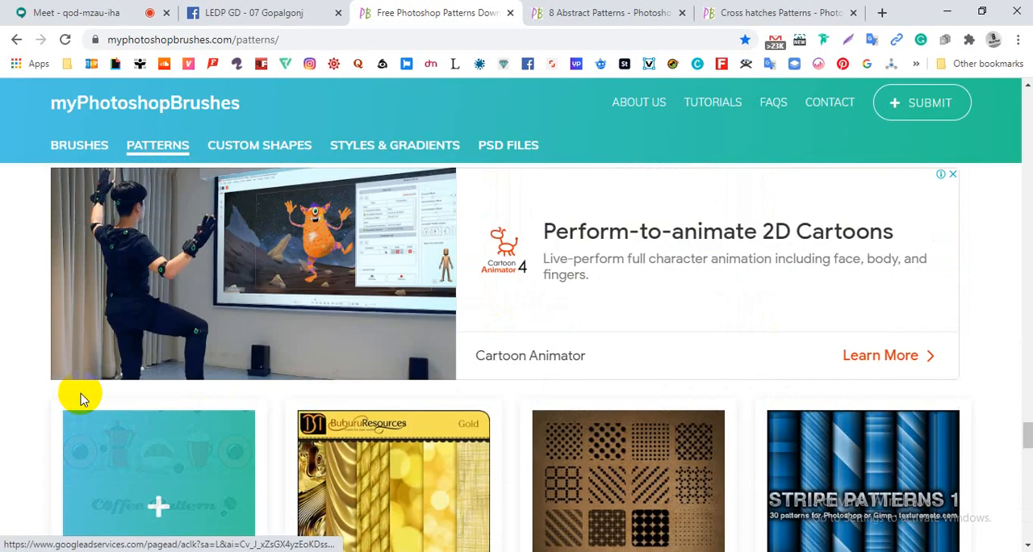
{"action": "scroll", "coordinate": [81, 397], "scroll_direction": "down", "scroll_amount": 1}
{"action": "scroll", "coordinate": [80, 396], "scroll_direction": "down", "scroll_amount": 1}
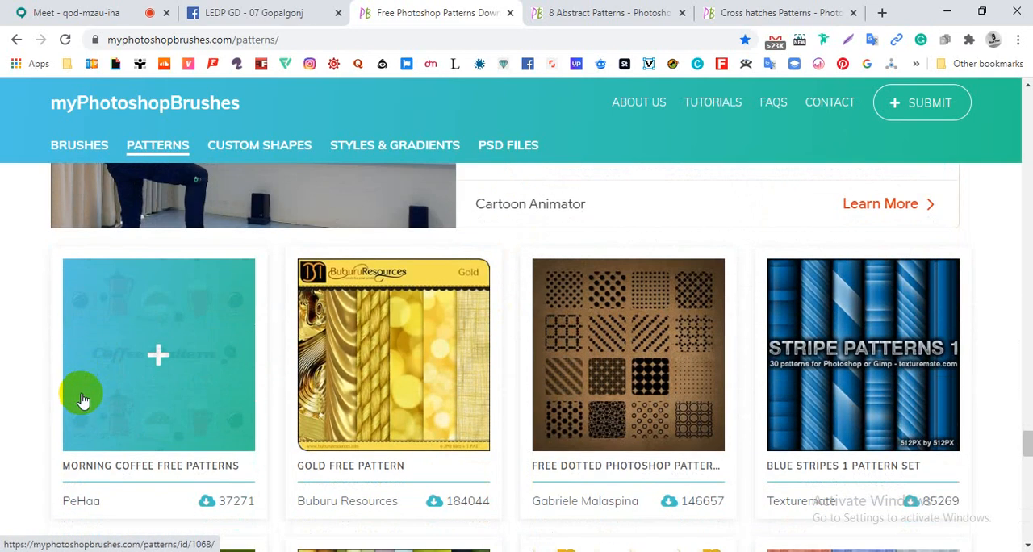
- Look through the next rows of the pattern listing and open Dooffy Patterns in a new background tab
{"action": "scroll", "coordinate": [93, 411], "scroll_direction": "down", "scroll_amount": 1}
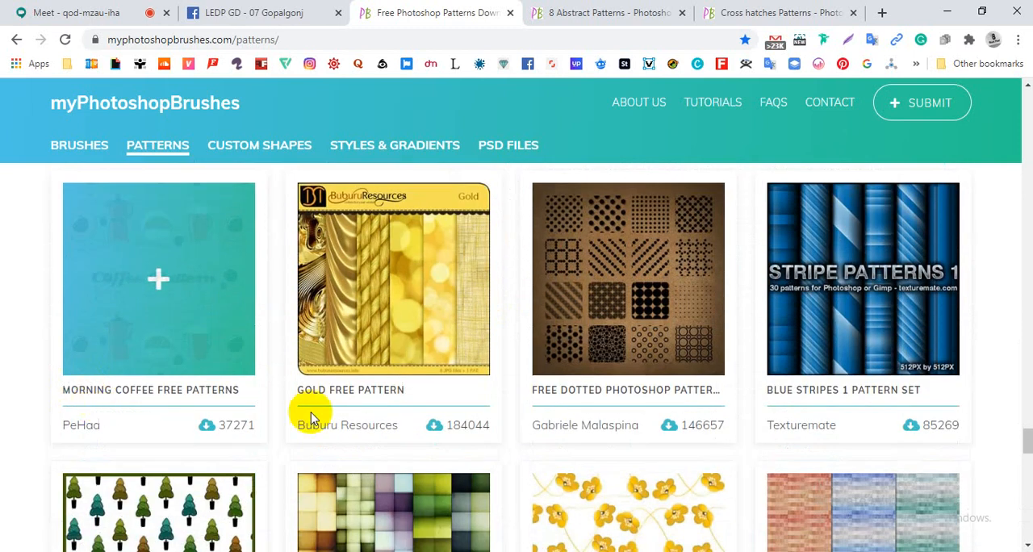
{"action": "scroll", "coordinate": [20, 359], "scroll_direction": "down", "scroll_amount": 7}
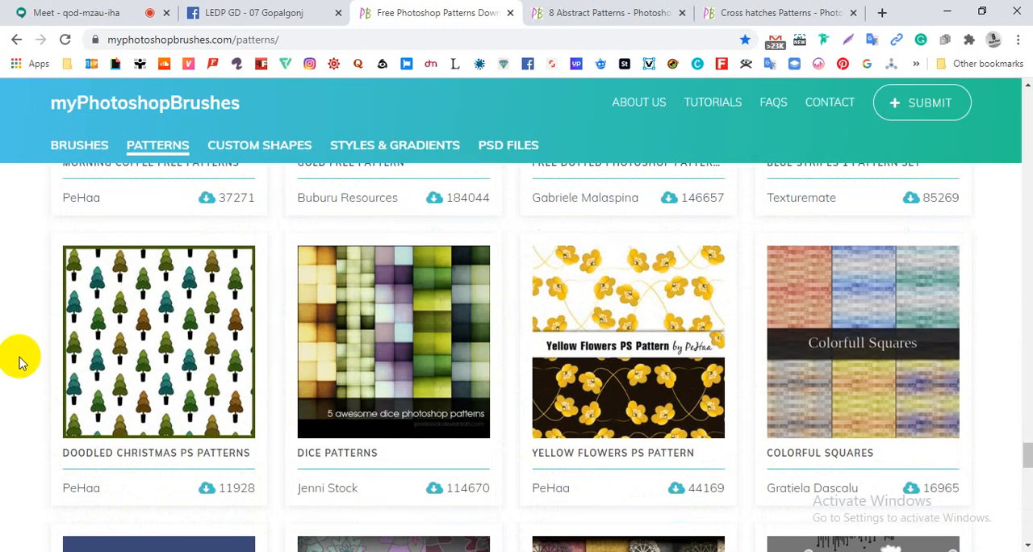
{"action": "scroll", "coordinate": [19, 362], "scroll_direction": "down", "scroll_amount": 4}
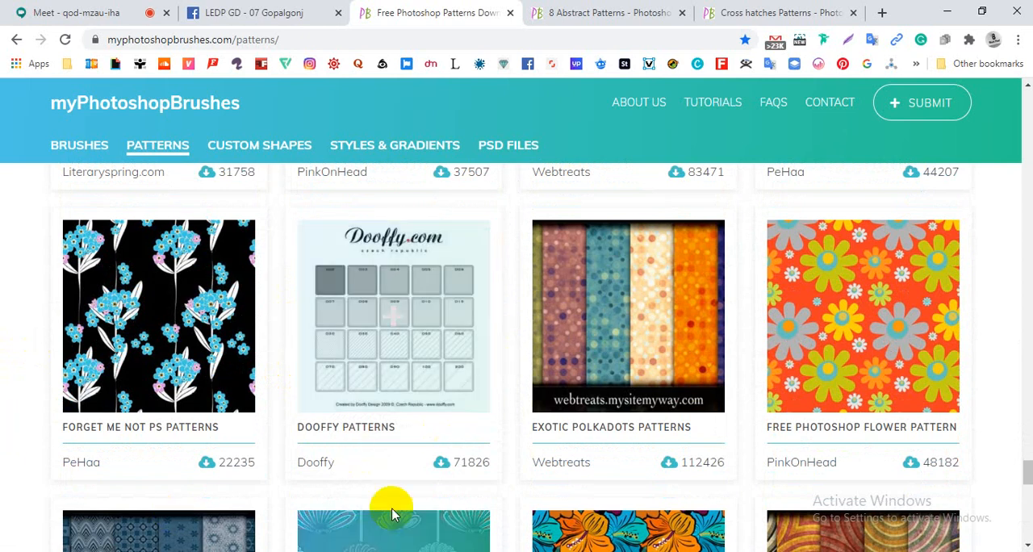
{"action": "left_click", "coordinate": [371, 395]}
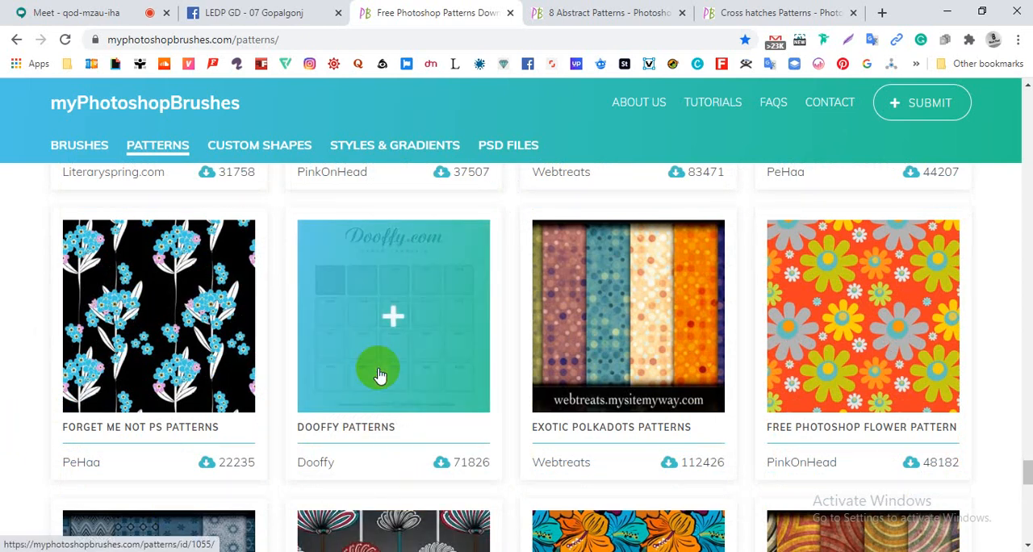
{"action": "middle_click", "coordinate": [378, 372]}
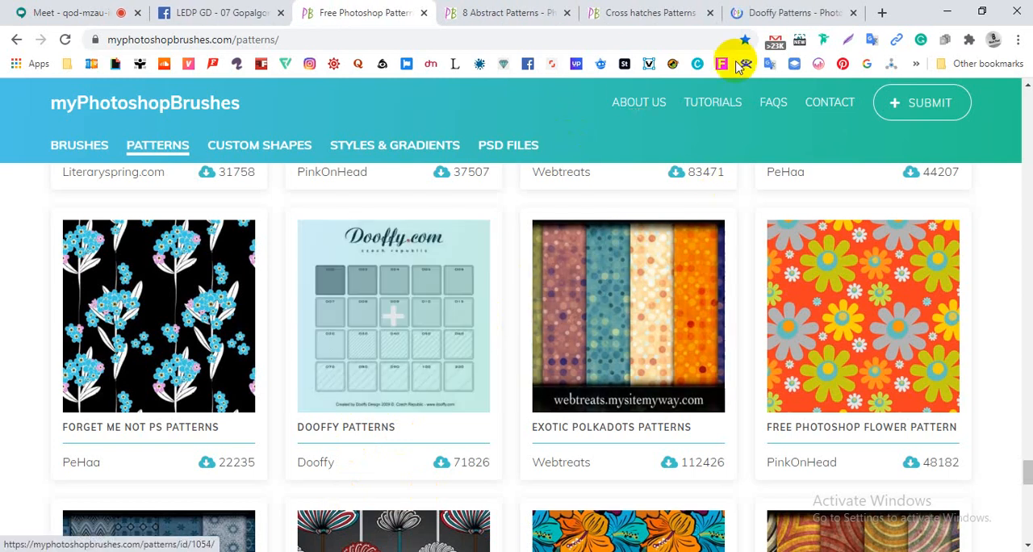
- Look briefly at the Dooffy Patterns and Cross hatches Patterns pages, ending on the 8 Abstract Patterns page
{"action": "left_click", "coordinate": [772, 15]}
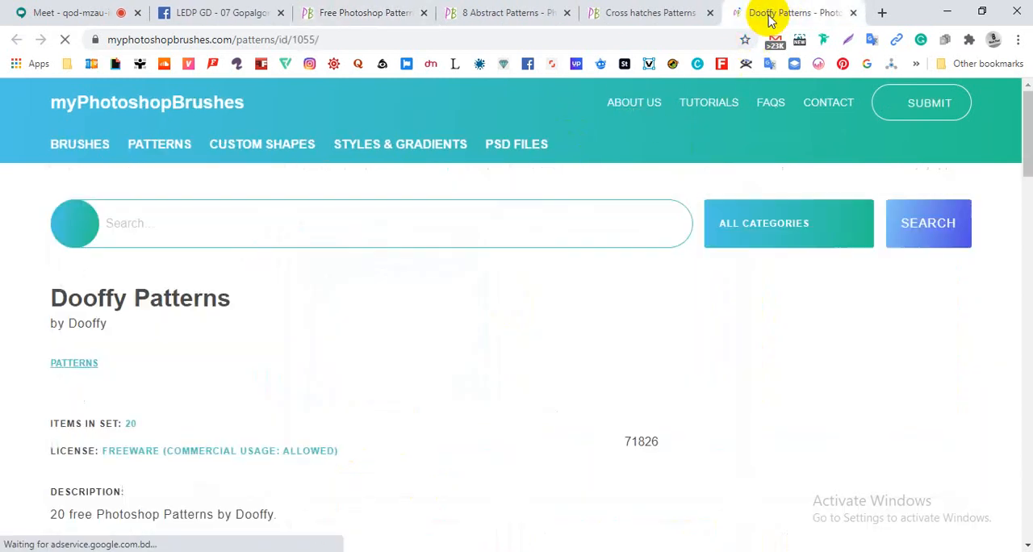
{"action": "left_click", "coordinate": [646, 14]}
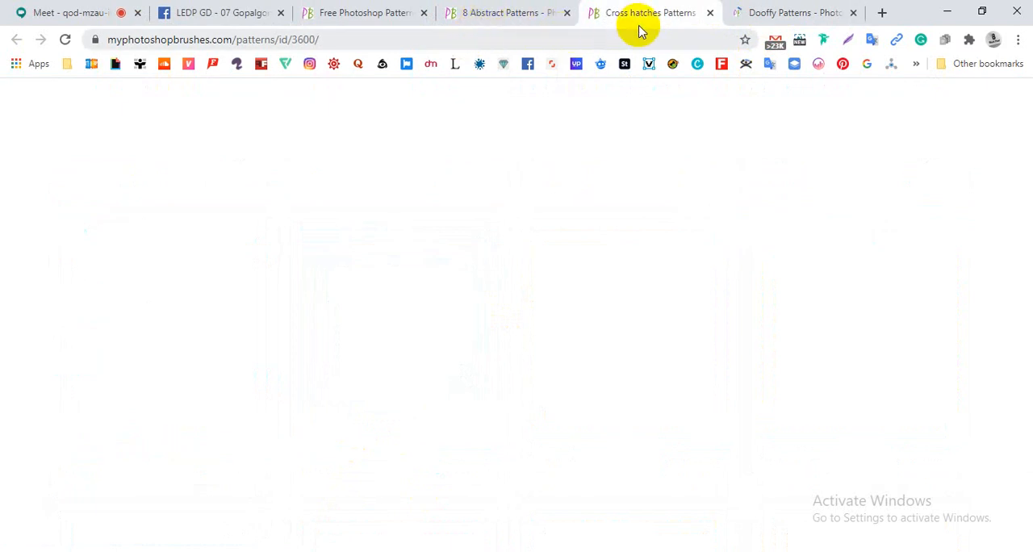
{"action": "key", "text": "ctrl+shift+Tab"}
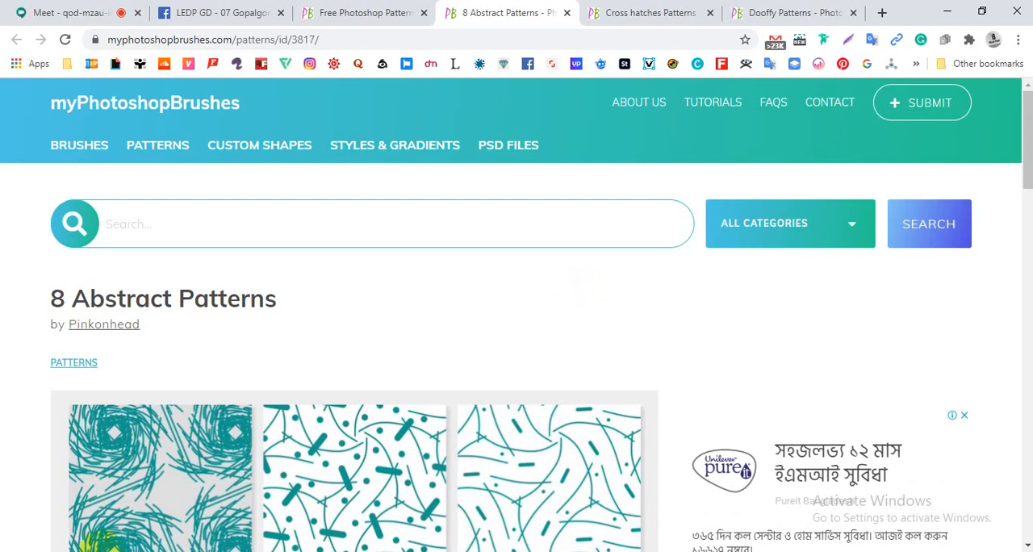
- Examine the teal and black preview images on the 8 Abstract Patterns page
{"action": "scroll", "coordinate": [549, 291], "scroll_direction": "down", "scroll_amount": 1}
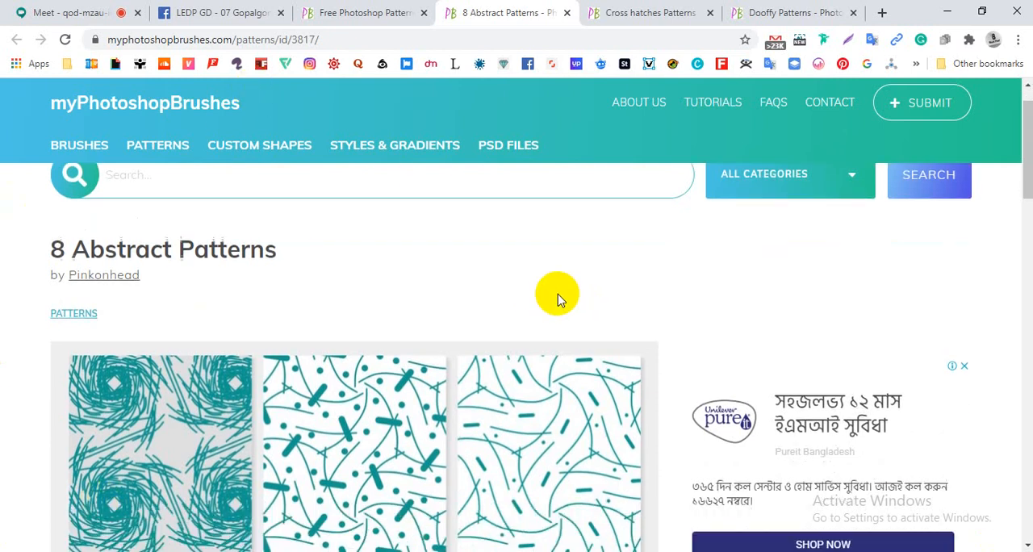
{"action": "scroll", "coordinate": [559, 269], "scroll_direction": "down", "scroll_amount": 4}
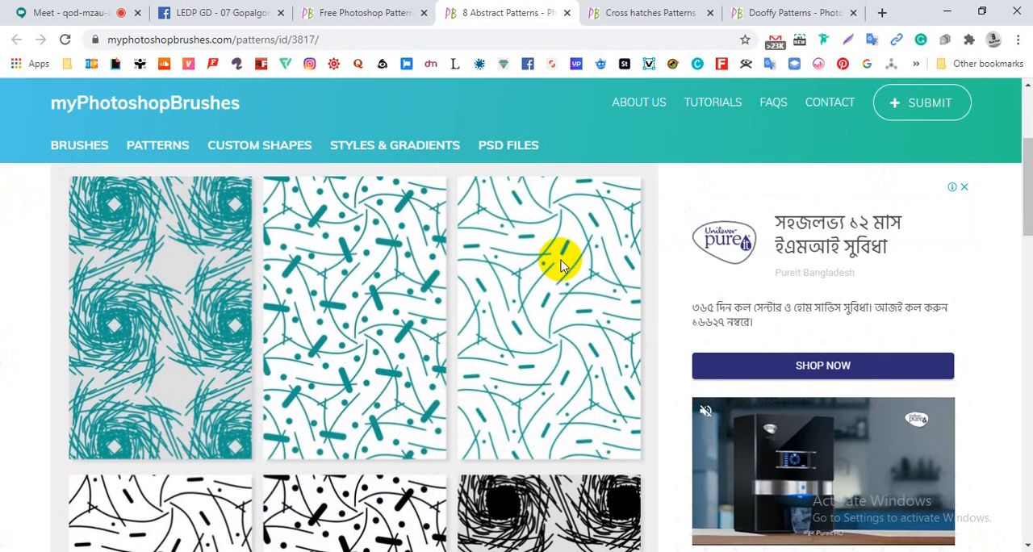
{"action": "scroll", "coordinate": [563, 263], "scroll_direction": "up", "scroll_amount": 4}
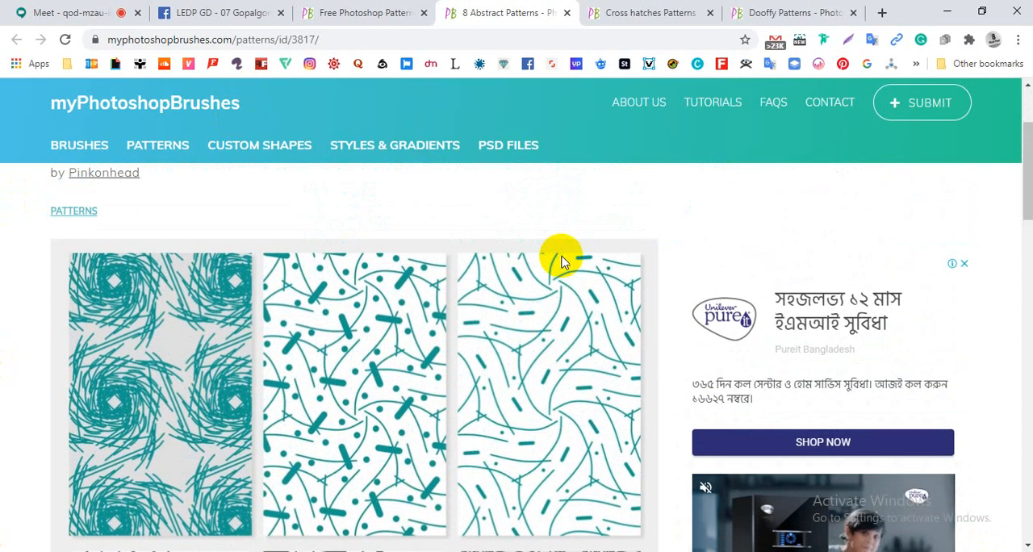
{"action": "scroll", "coordinate": [562, 260], "scroll_direction": "up", "scroll_amount": 2}
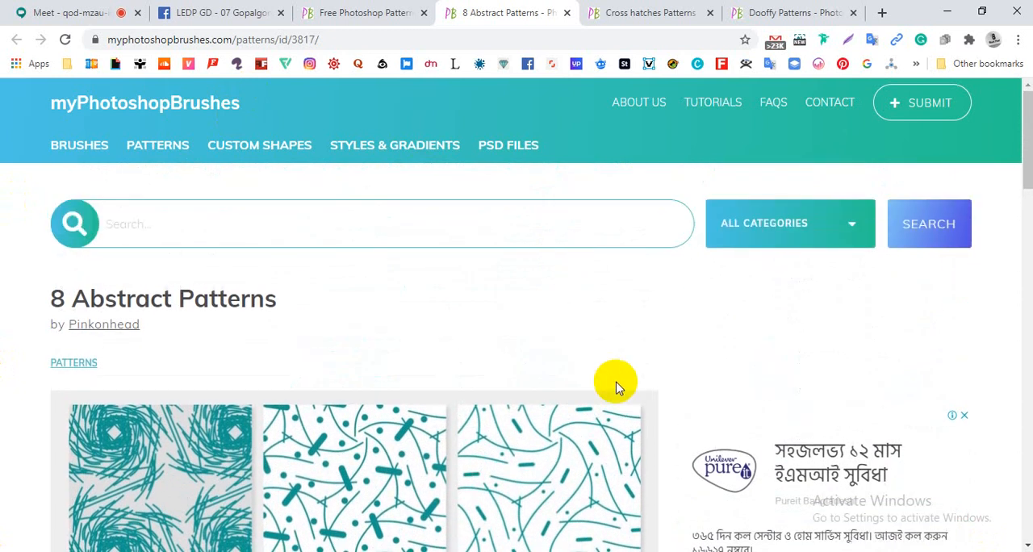
{"action": "scroll", "coordinate": [535, 363], "scroll_direction": "down", "scroll_amount": 5}
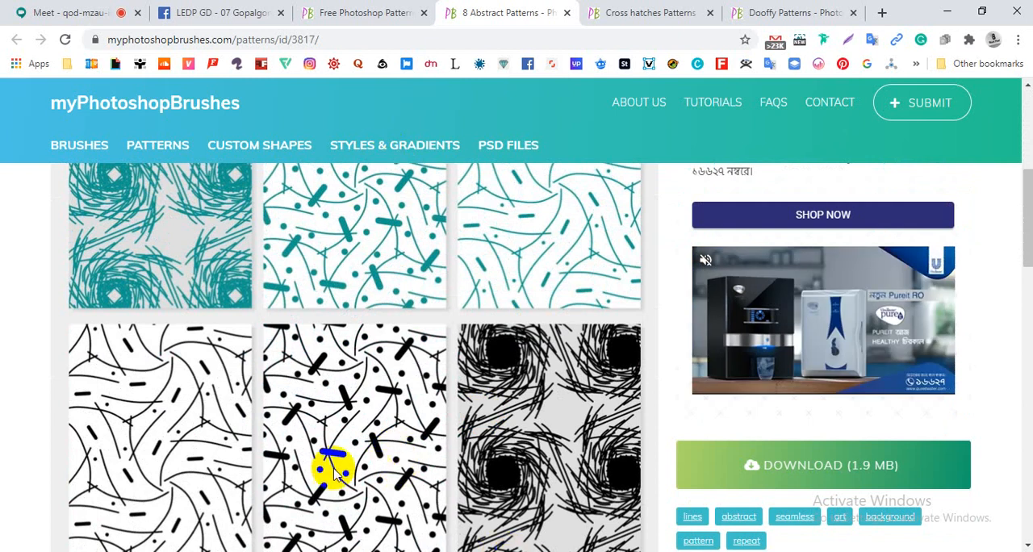
{"action": "scroll", "coordinate": [274, 436], "scroll_direction": "down", "scroll_amount": 2}
{"action": "scroll", "coordinate": [268, 434], "scroll_direction": "up", "scroll_amount": 4}
{"action": "scroll", "coordinate": [267, 428], "scroll_direction": "up", "scroll_amount": 3}
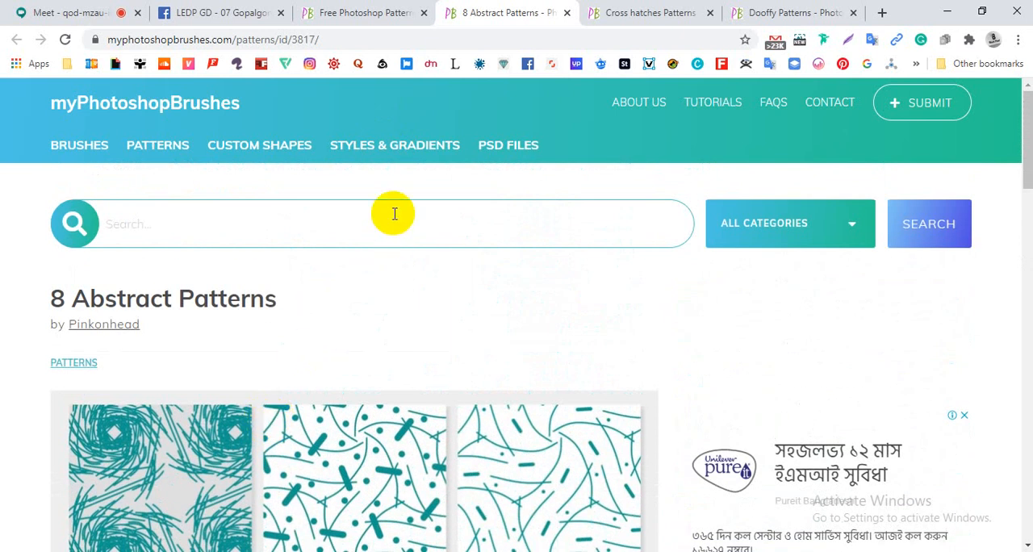
{"action": "scroll", "coordinate": [482, 300], "scroll_direction": "down", "scroll_amount": 3}
{"action": "scroll", "coordinate": [506, 290], "scroll_direction": "up", "scroll_amount": 2}
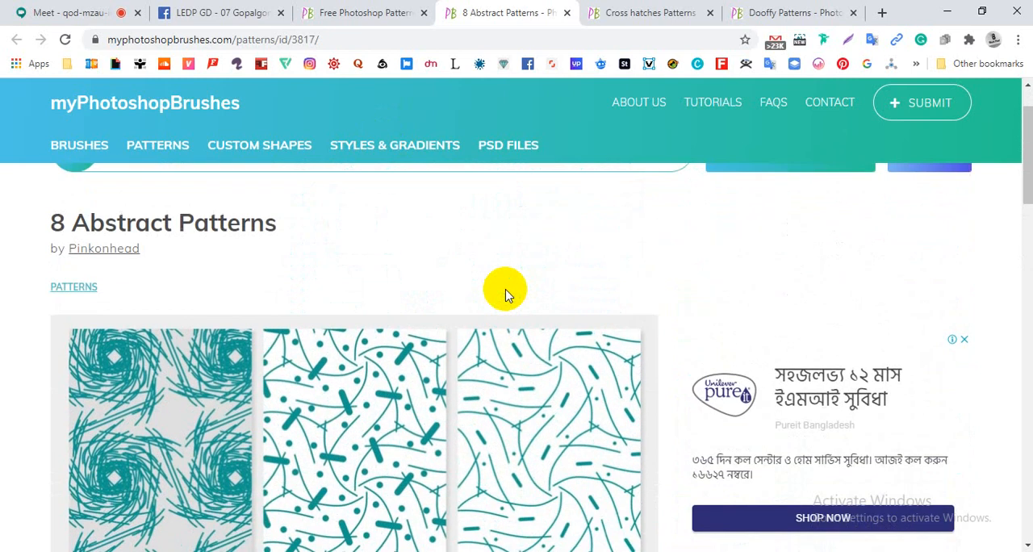
{"action": "scroll", "coordinate": [505, 294], "scroll_direction": "up", "scroll_amount": 1}
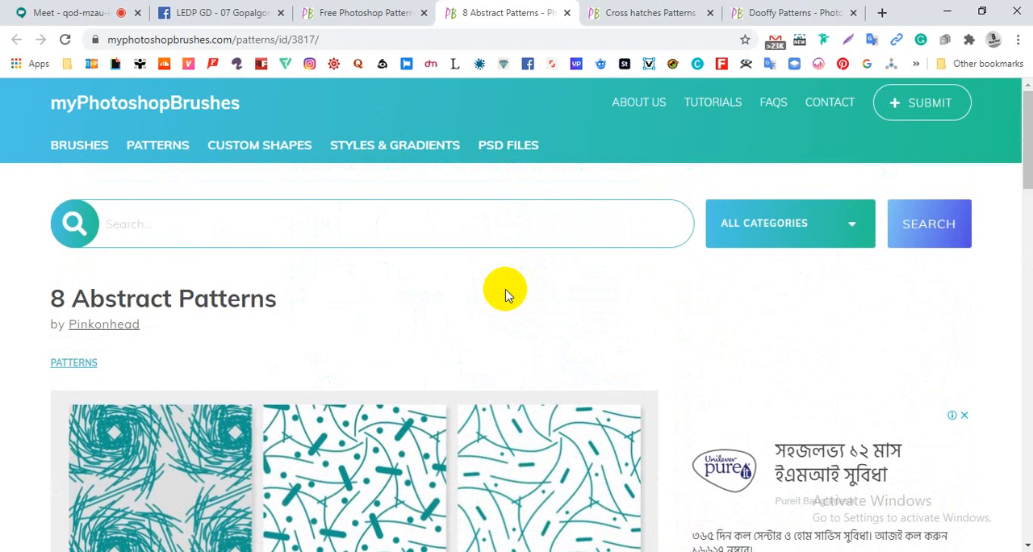
{"action": "scroll", "coordinate": [505, 295], "scroll_direction": "down", "scroll_amount": 1}
{"action": "scroll", "coordinate": [505, 295], "scroll_direction": "up", "scroll_amount": 1}
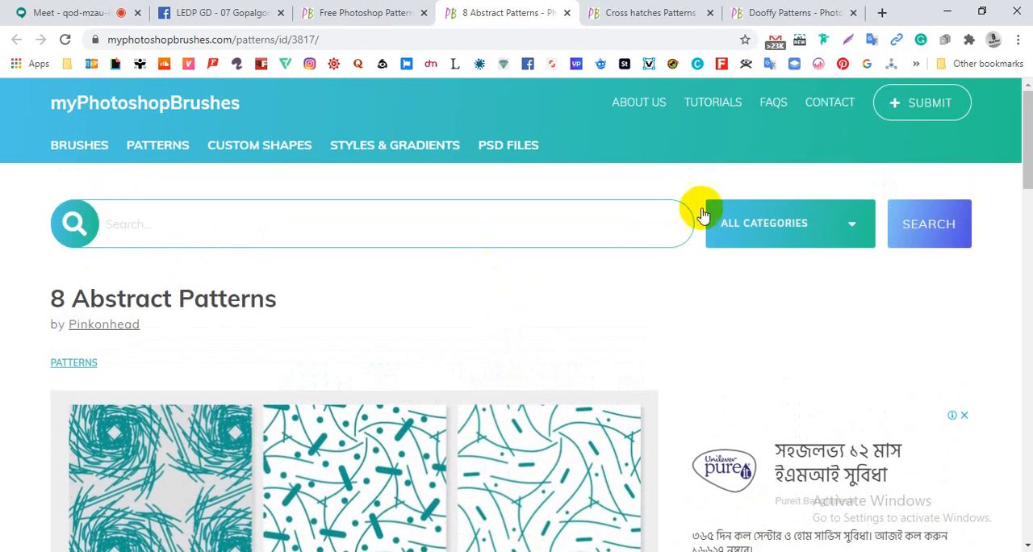
{"action": "scroll", "coordinate": [457, 498], "scroll_direction": "down", "scroll_amount": 3}
{"action": "scroll", "coordinate": [477, 413], "scroll_direction": "up", "scroll_amount": 3}
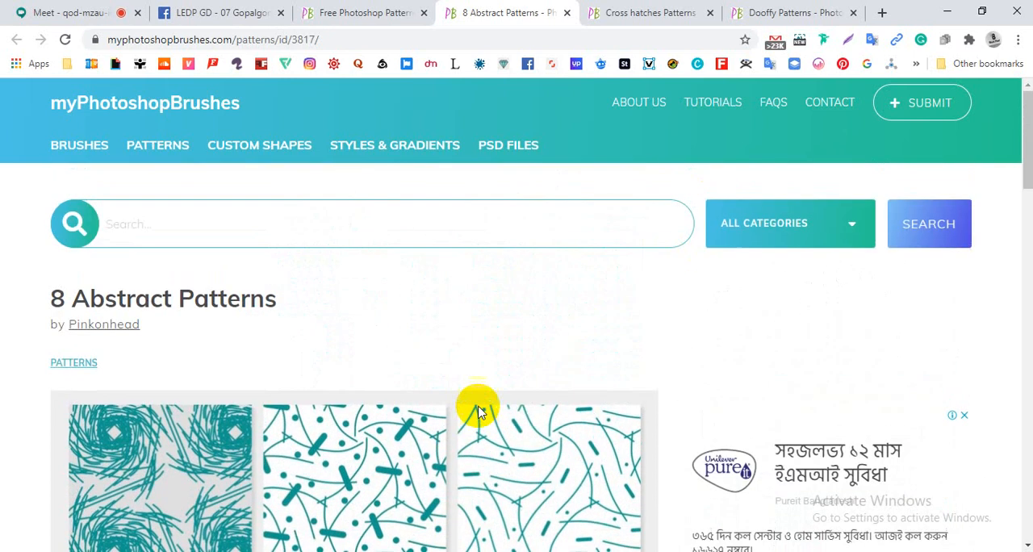
- Download the 8 Abstract Patterns set from its page
{"action": "scroll", "coordinate": [507, 324], "scroll_direction": "down", "scroll_amount": 6}
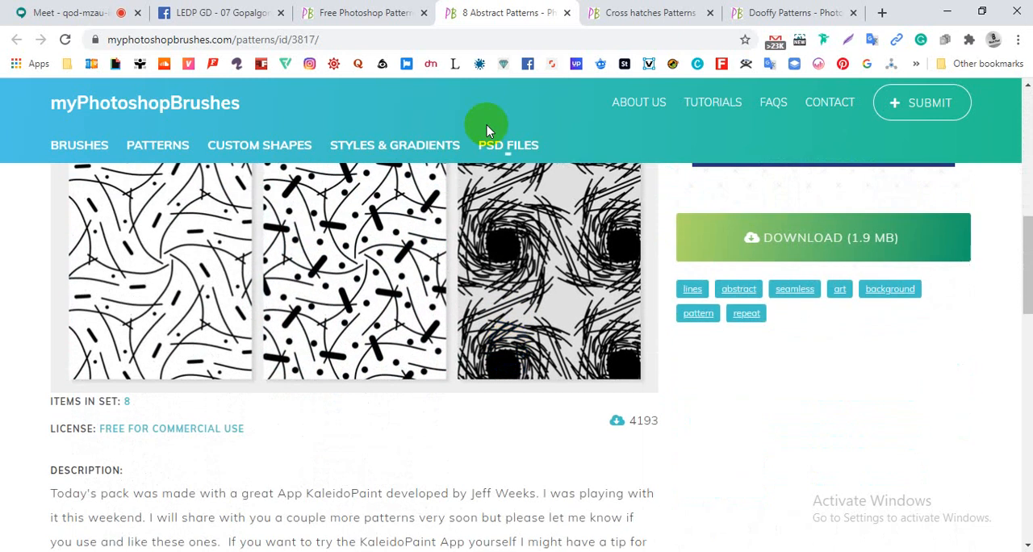
{"action": "scroll", "coordinate": [485, 127], "scroll_direction": "up", "scroll_amount": 1}
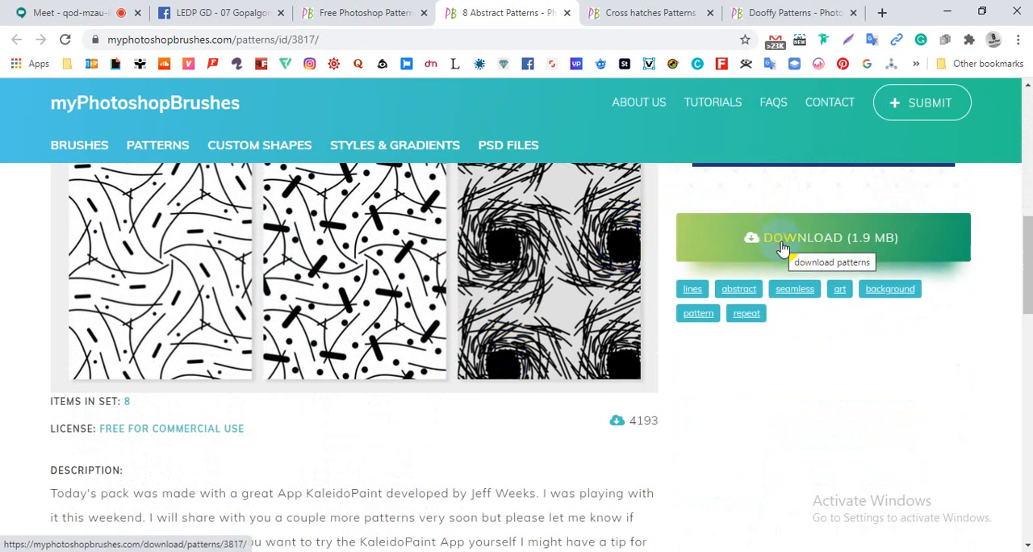
{"action": "left_click", "coordinate": [780, 250]}
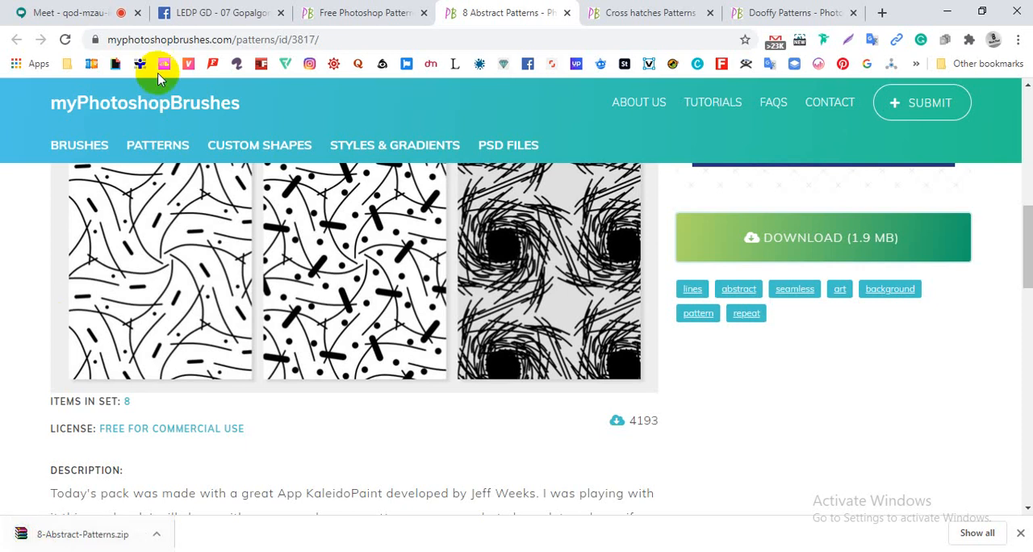
- Go to the Cross hatches Patterns page and download the set
{"action": "left_click", "coordinate": [626, 22]}
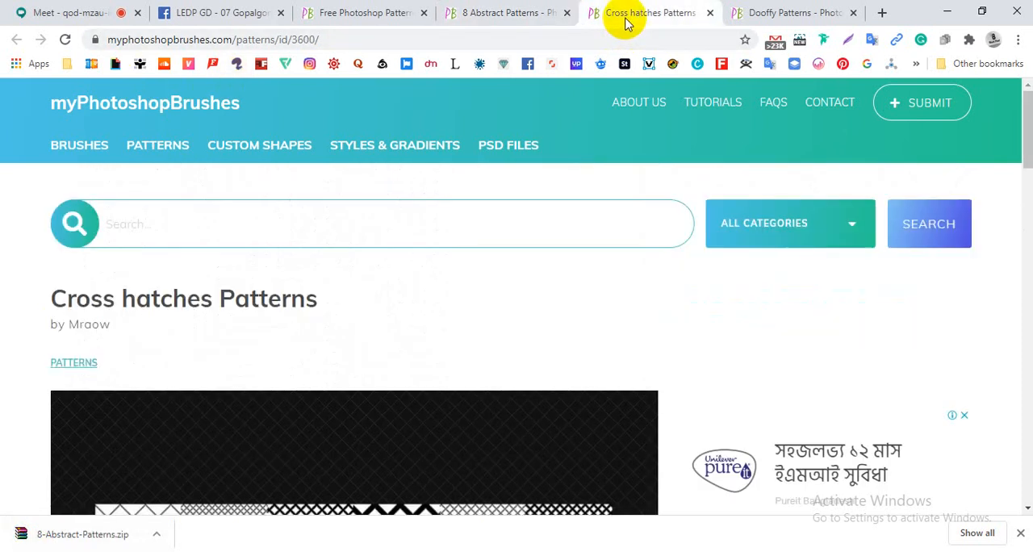
{"action": "scroll", "coordinate": [666, 353], "scroll_direction": "down", "scroll_amount": 3}
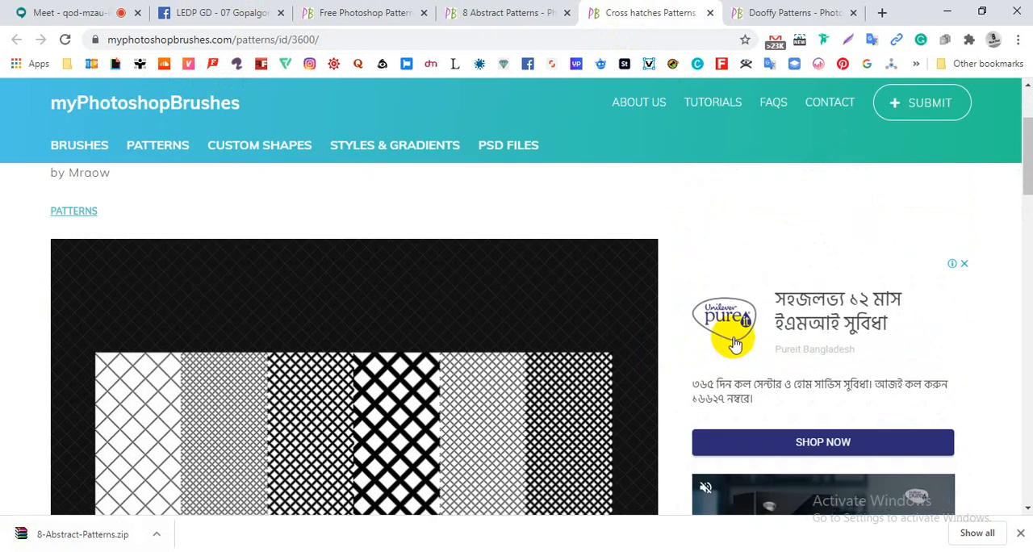
{"action": "scroll", "coordinate": [738, 343], "scroll_direction": "down", "scroll_amount": 4}
{"action": "left_click", "coordinate": [763, 255]}
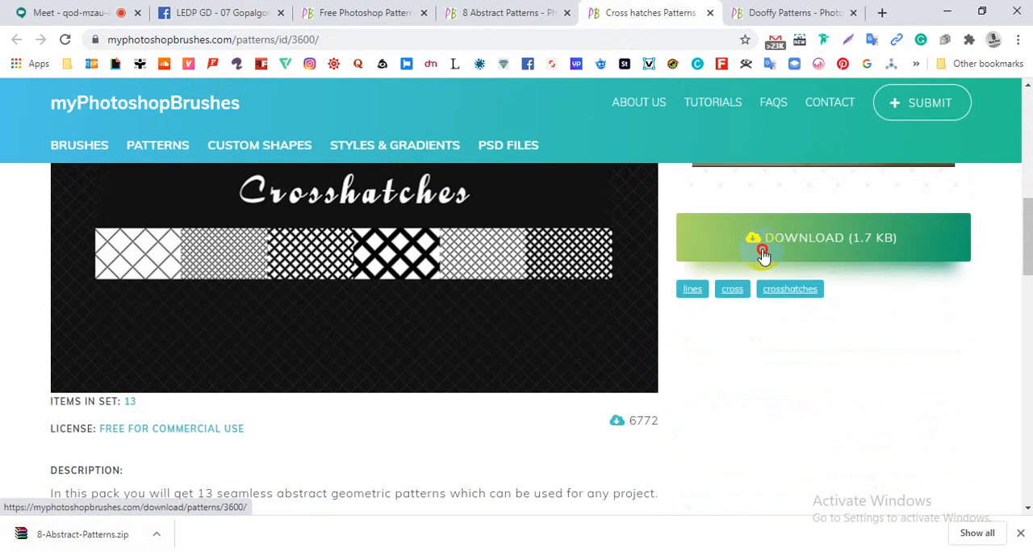
- Examine the Cross hatches Patterns preview, description, individual pattern thumbnails and premium images
{"action": "scroll", "coordinate": [541, 380], "scroll_direction": "up", "scroll_amount": 2}
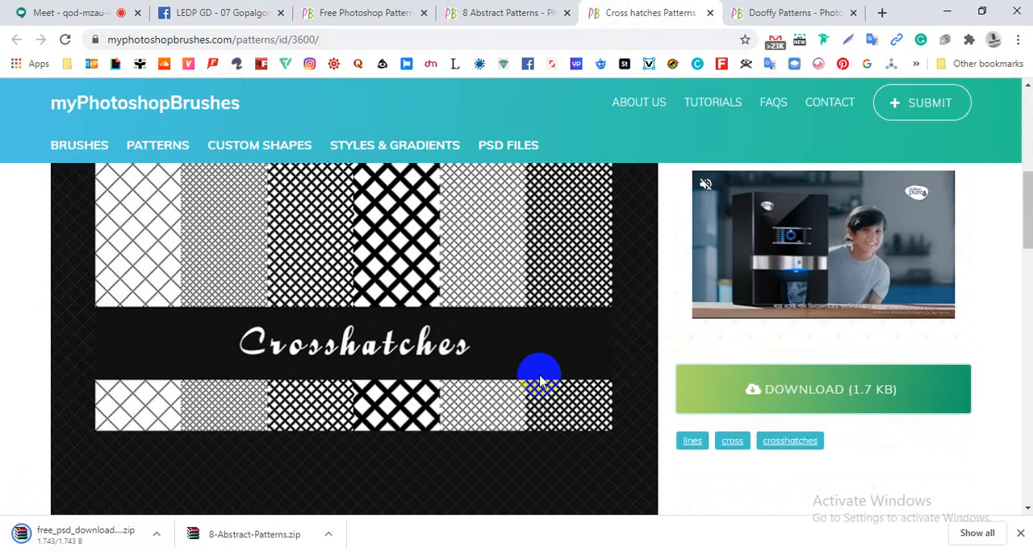
{"action": "scroll", "coordinate": [541, 379], "scroll_direction": "up", "scroll_amount": 4}
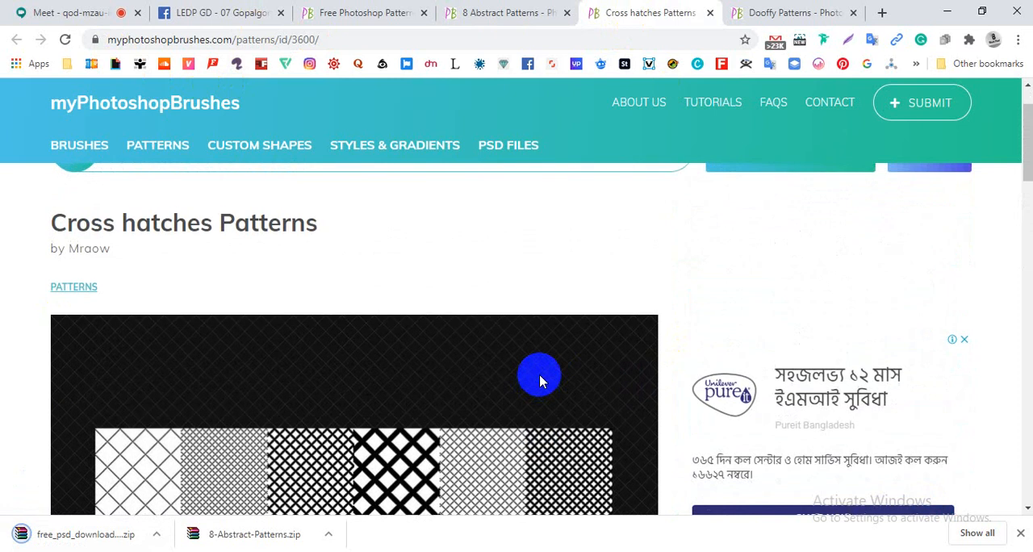
{"action": "scroll", "coordinate": [541, 380], "scroll_direction": "down", "scroll_amount": 3}
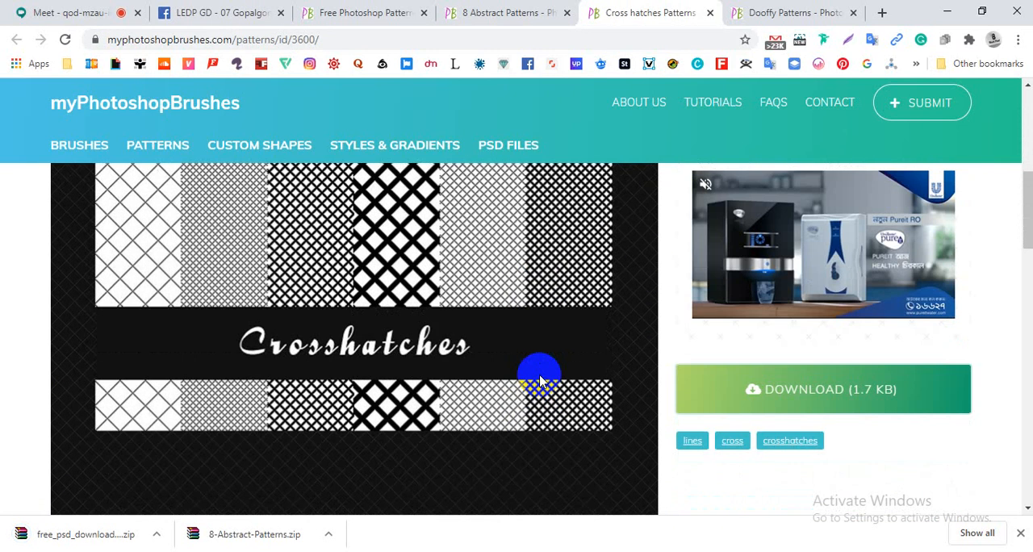
{"action": "scroll", "coordinate": [540, 379], "scroll_direction": "down", "scroll_amount": 3}
{"action": "scroll", "coordinate": [540, 379], "scroll_direction": "down", "scroll_amount": 2}
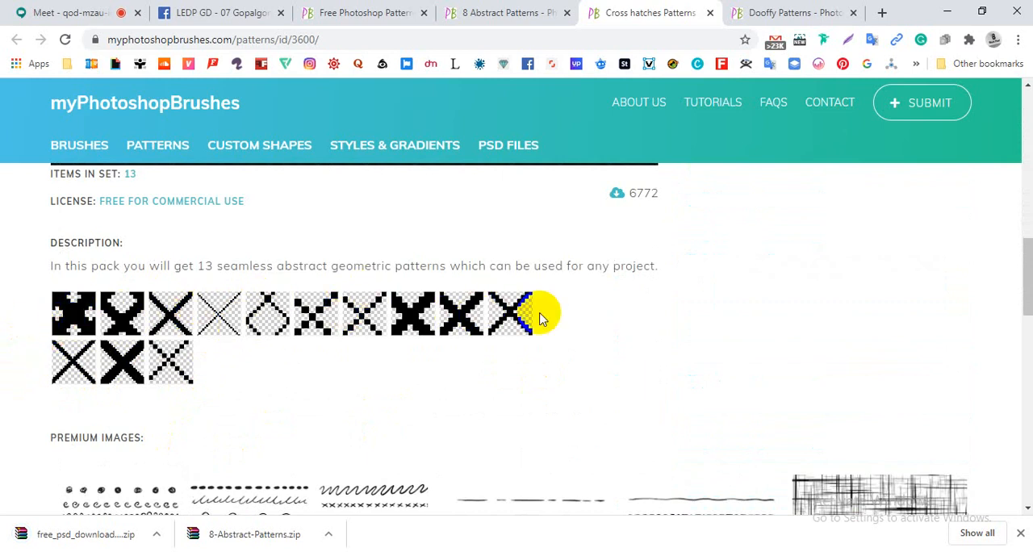
{"action": "scroll", "coordinate": [541, 319], "scroll_direction": "down", "scroll_amount": 2}
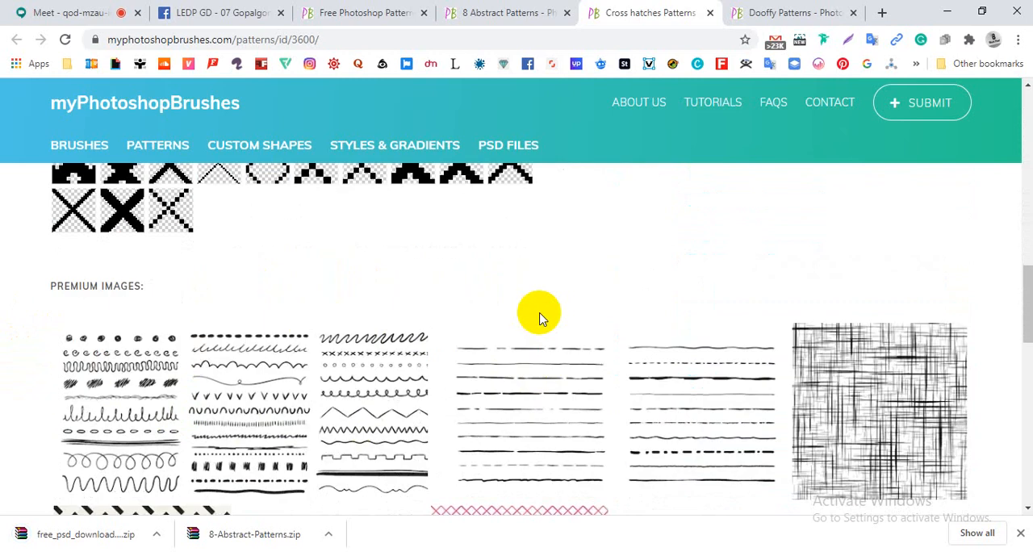
{"action": "scroll", "coordinate": [541, 319], "scroll_direction": "down", "scroll_amount": 4}
{"action": "scroll", "coordinate": [541, 319], "scroll_direction": "up", "scroll_amount": 5}
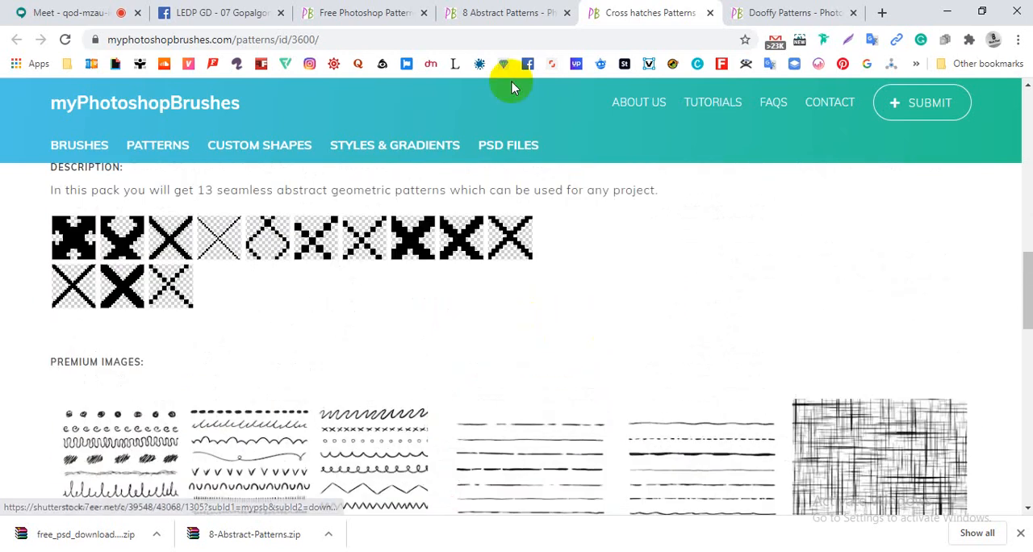
- Return to the free patterns listing and look at the row from Midnight Blue to 9 Retro Grunge Wallpaper patterns
{"action": "left_click", "coordinate": [490, 13]}
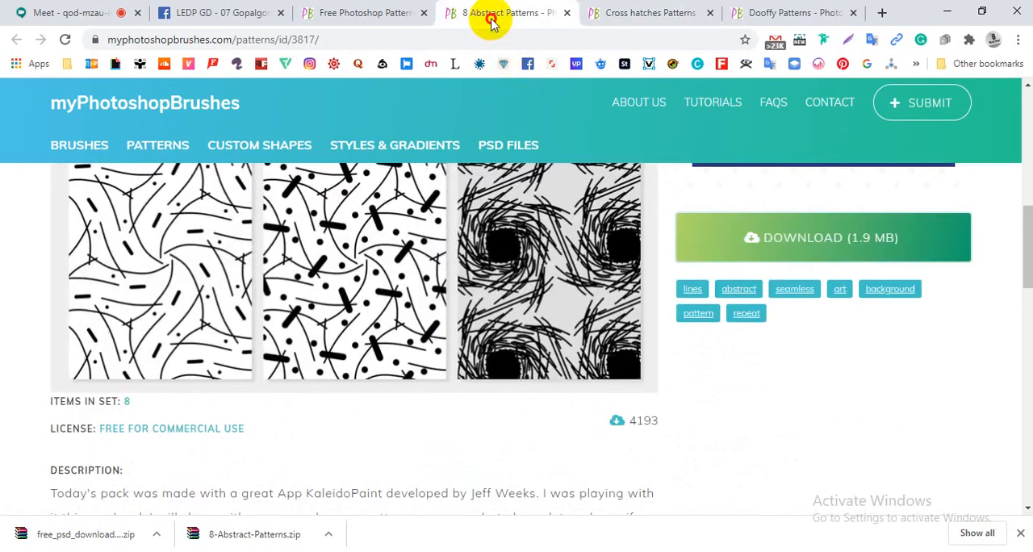
{"action": "left_click", "coordinate": [317, 22]}
{"action": "scroll", "coordinate": [628, 355], "scroll_direction": "down", "scroll_amount": 4}
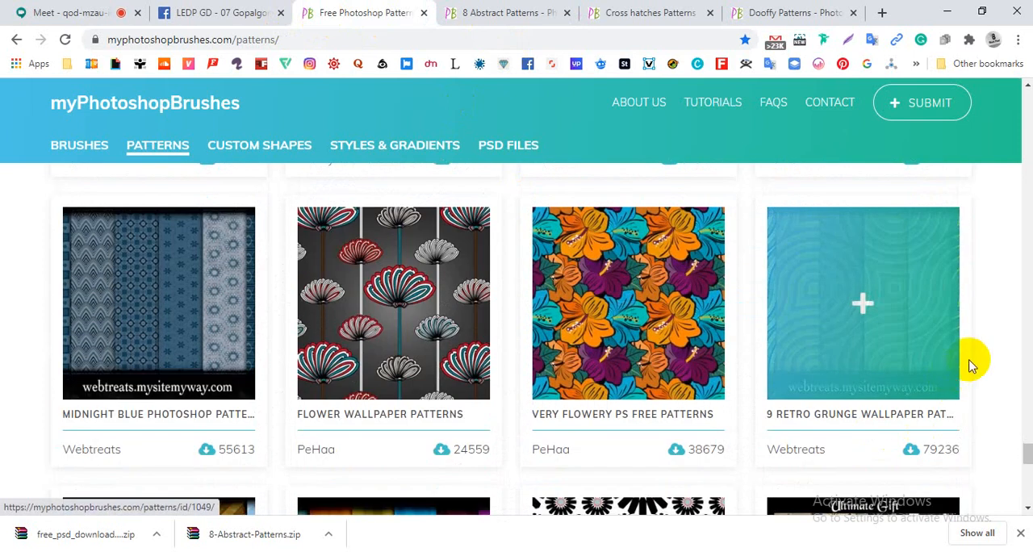
- Admit the waiting participant to the Google Meet call and return to the Dooffy Patterns page
{"action": "left_click", "coordinate": [70, 13]}
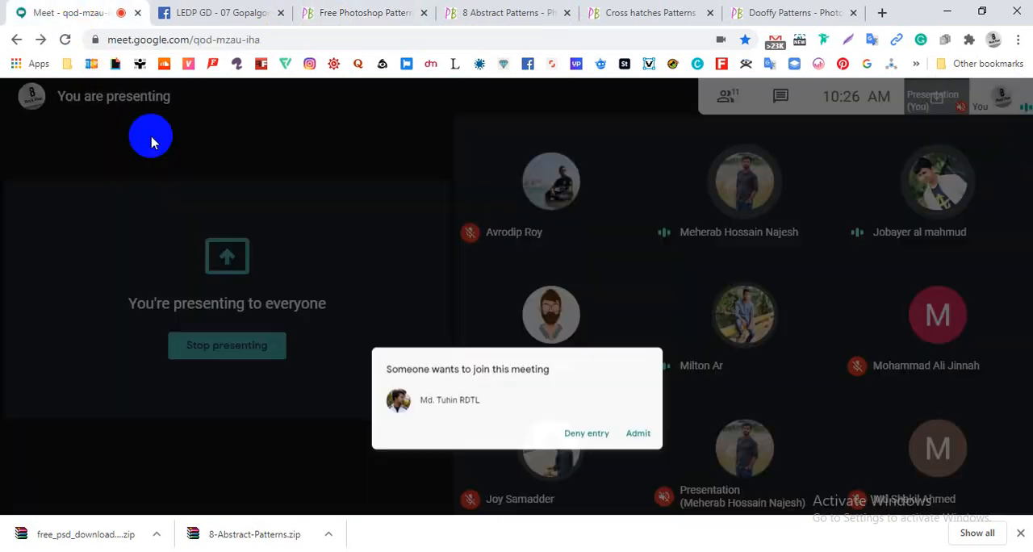
{"action": "left_click", "coordinate": [657, 343]}
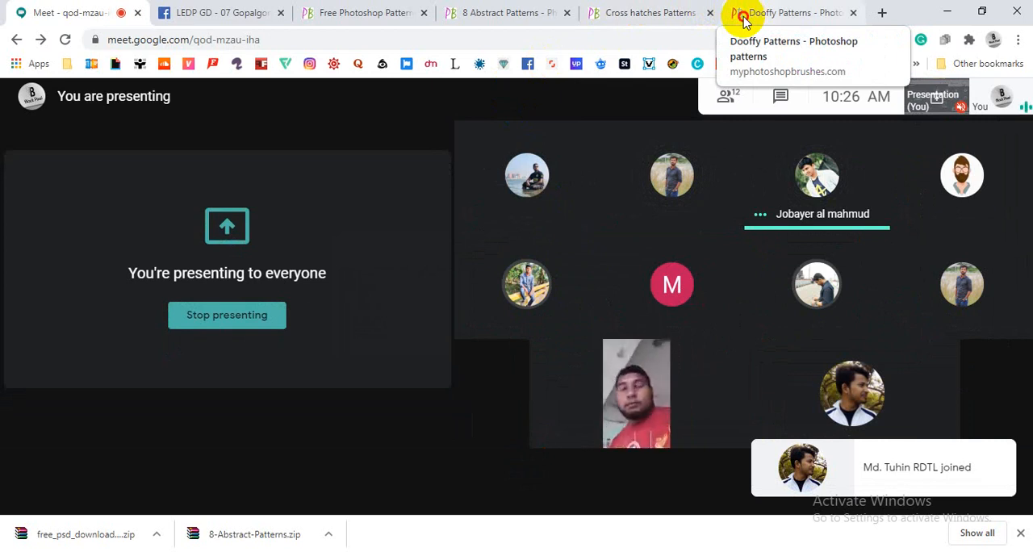
{"action": "left_click", "coordinate": [743, 19]}
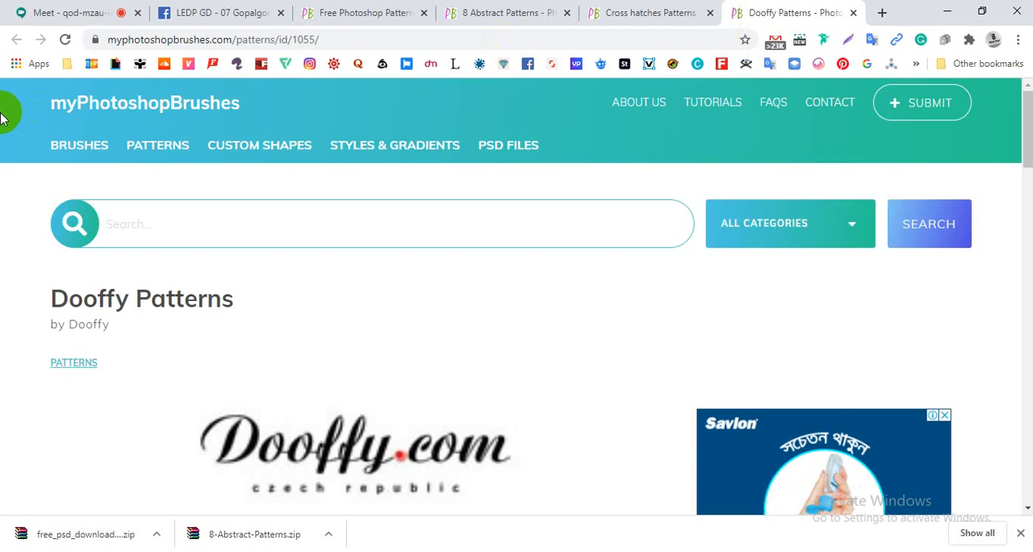
- Return to the Google Meet call and show the downloaded 8-Abstract-Patterns.zip in its Downloads folder
{"action": "left_click", "coordinate": [48, 18]}
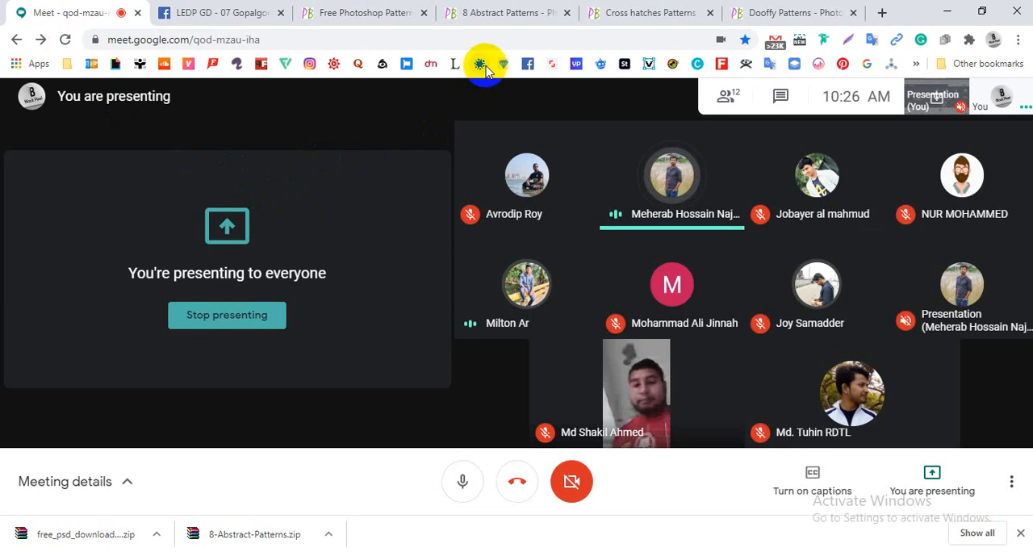
{"action": "left_click", "coordinate": [328, 534]}
{"action": "left_click", "coordinate": [341, 483]}
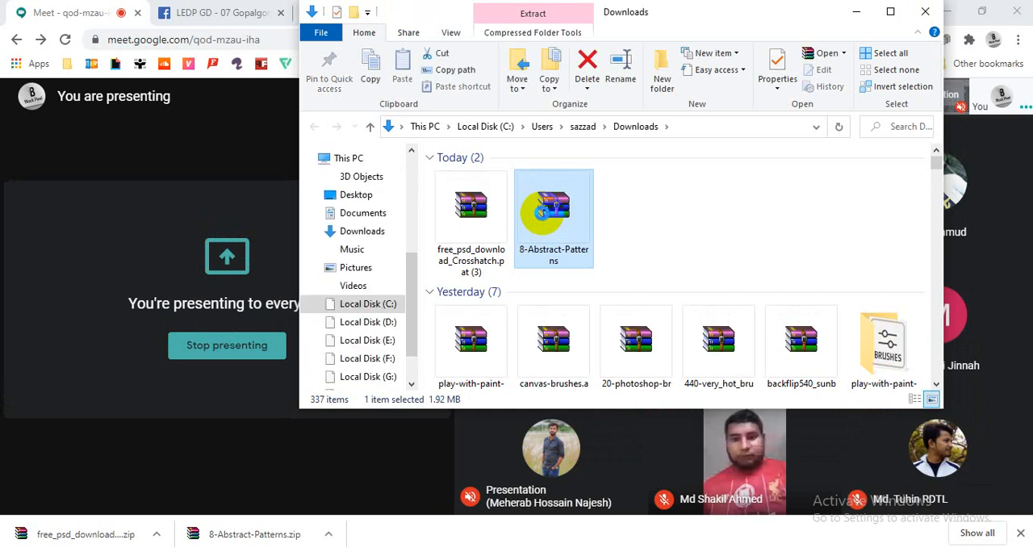
- Extract the 8-Abstract-Patterns archive with WinRAR into Downloads\8-Abstract-Patterns, then close the archive window
{"action": "right_click", "coordinate": [544, 215]}
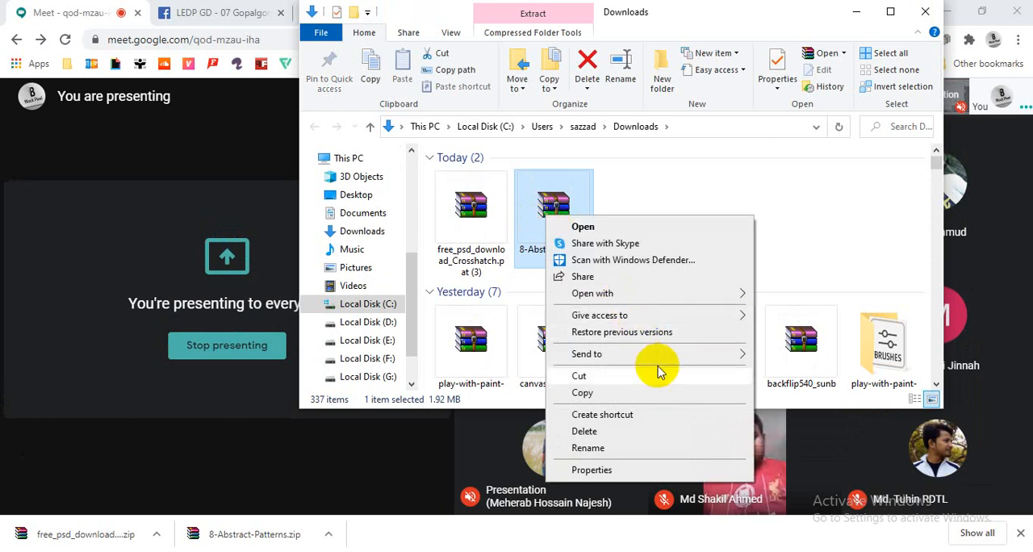
{"action": "left_click", "coordinate": [543, 192]}
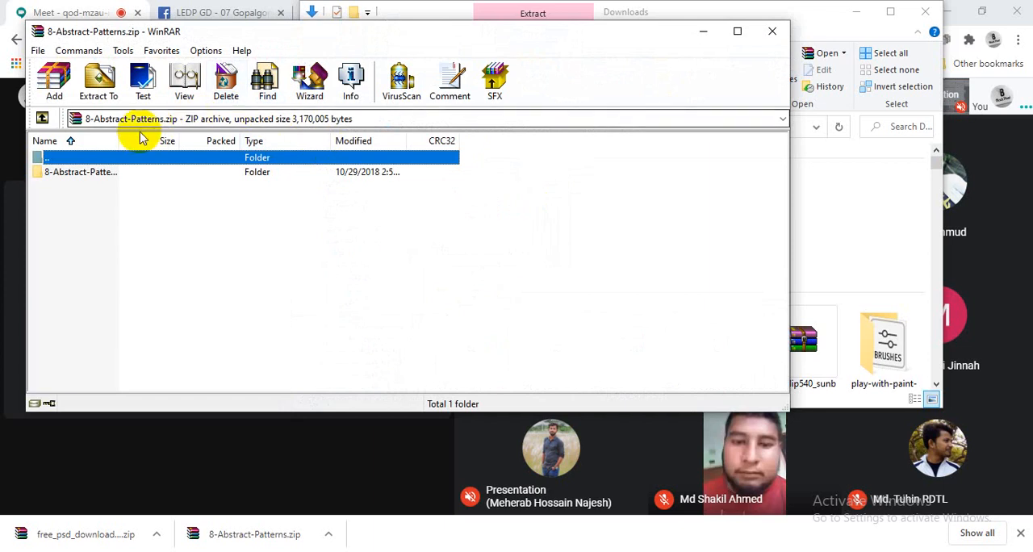
{"action": "left_click", "coordinate": [108, 92]}
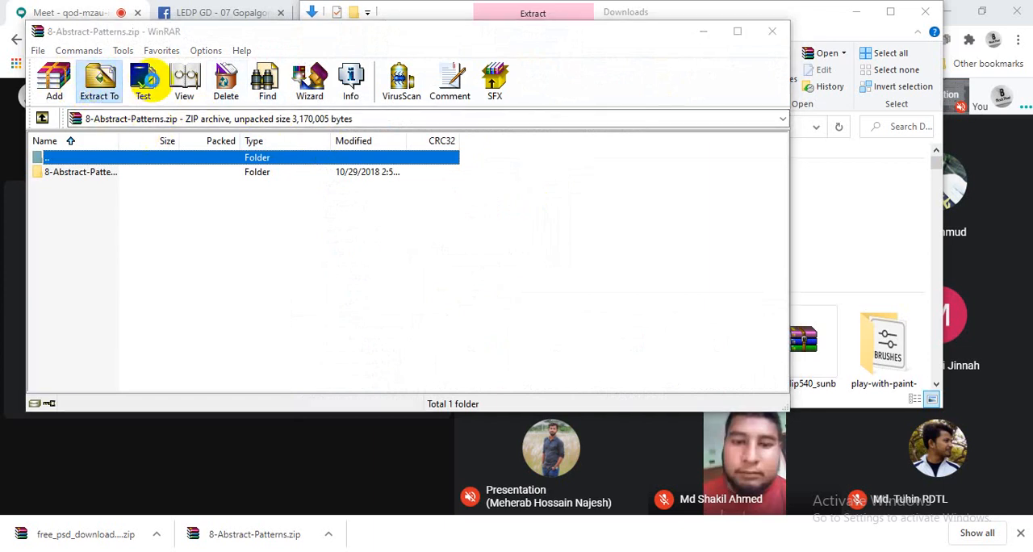
{"action": "left_click", "coordinate": [271, 161]}
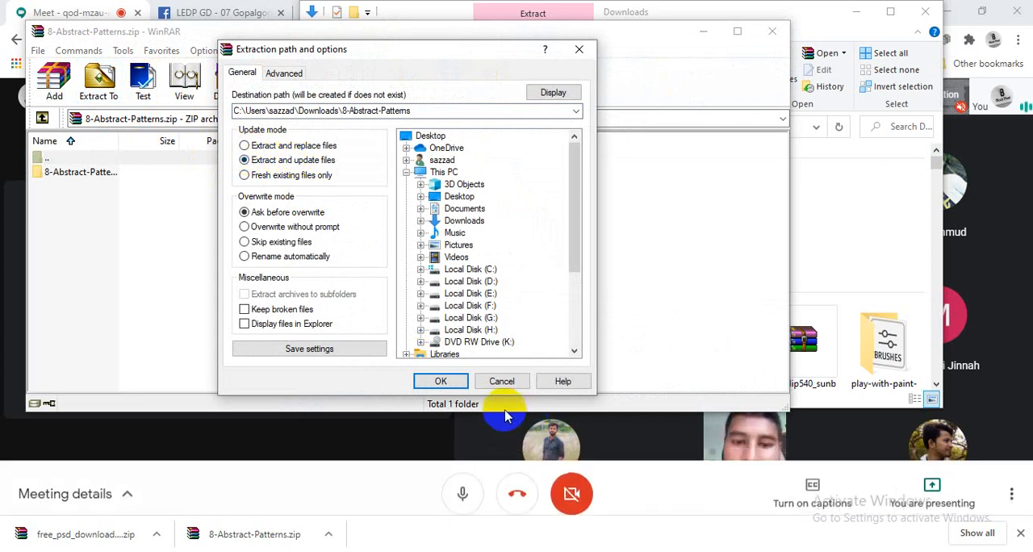
{"action": "left_click", "coordinate": [440, 382]}
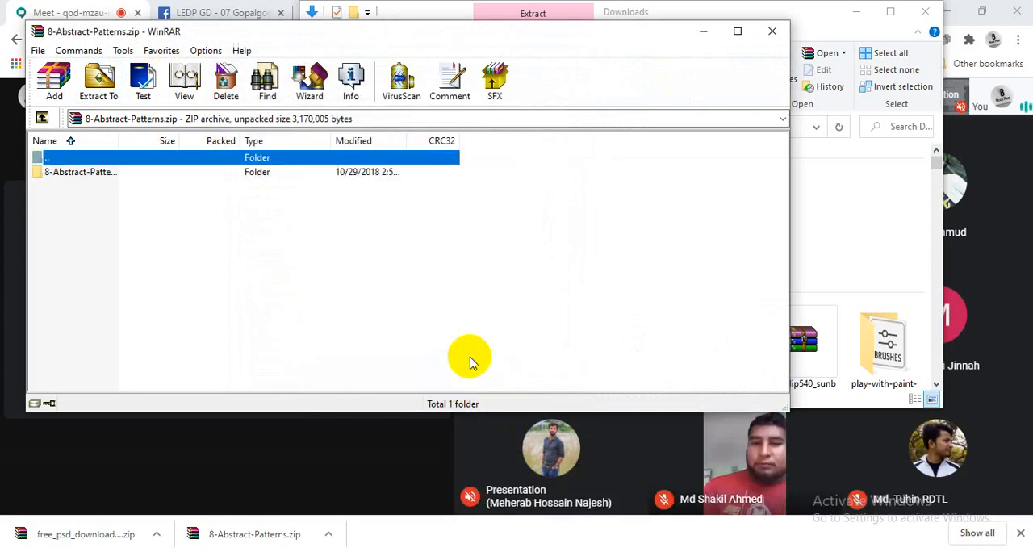
{"action": "left_click", "coordinate": [773, 34]}
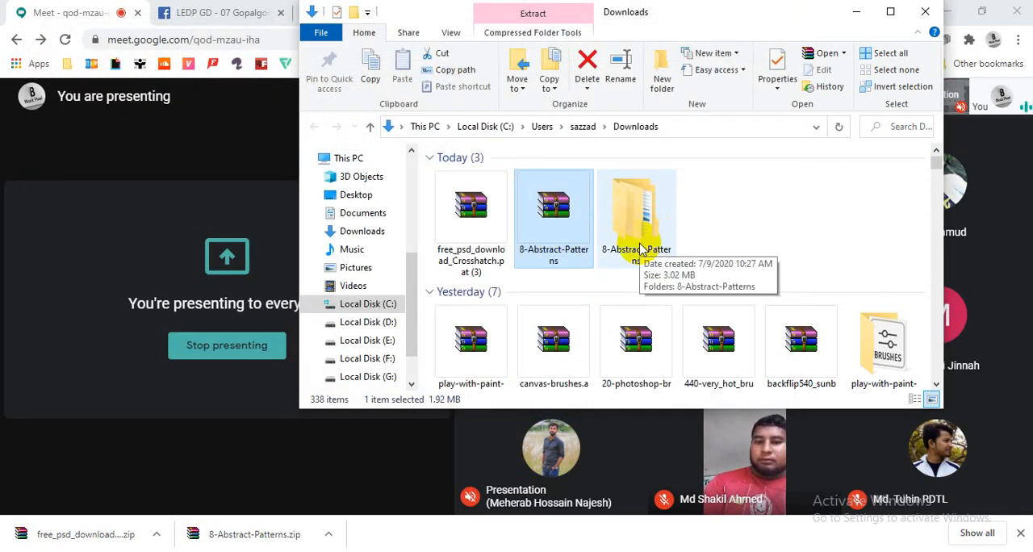
- Open the extracted 8-Abstract-Patterns folder and its inner folder of the same name
{"action": "left_click", "coordinate": [780, 228]}
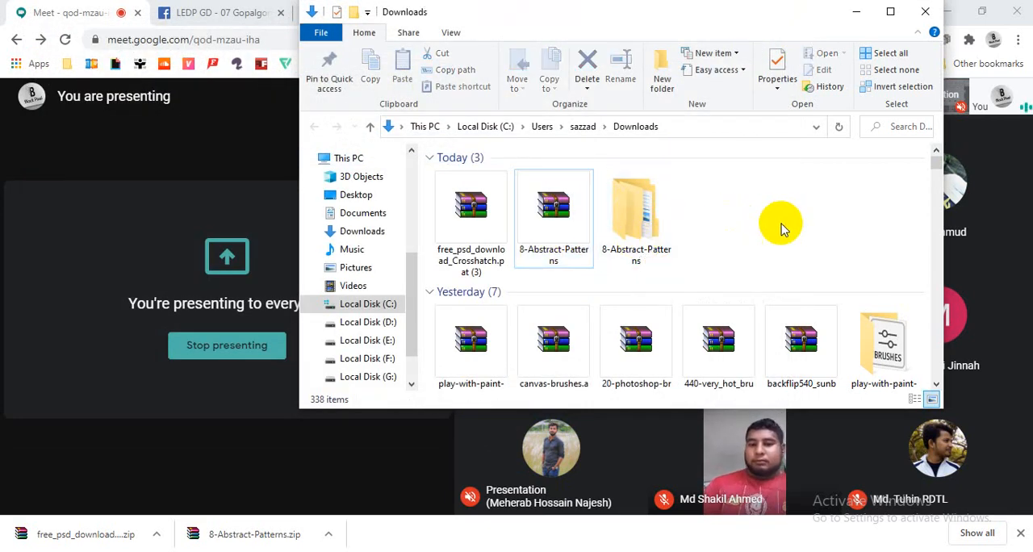
{"action": "double_click", "coordinate": [644, 238]}
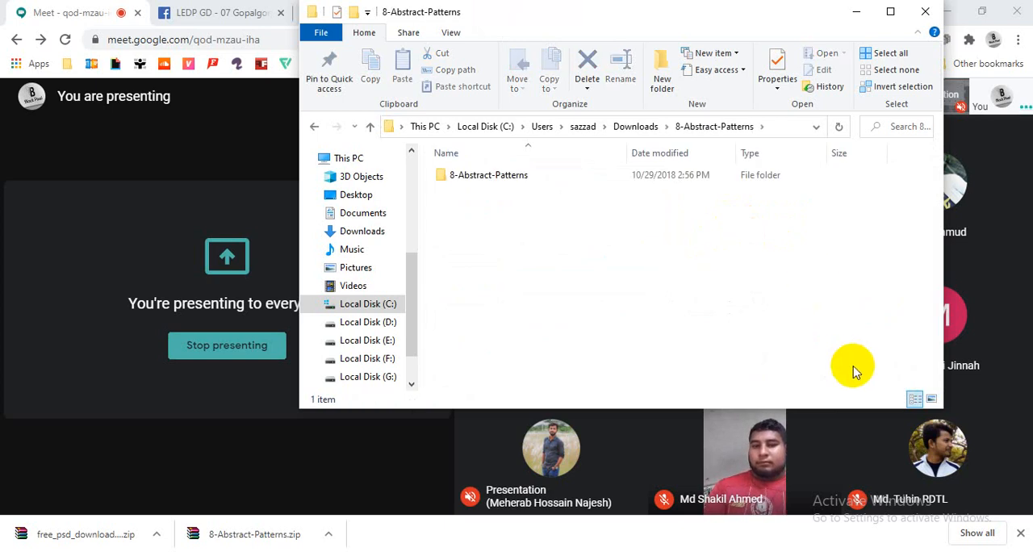
{"action": "double_click", "coordinate": [503, 178]}
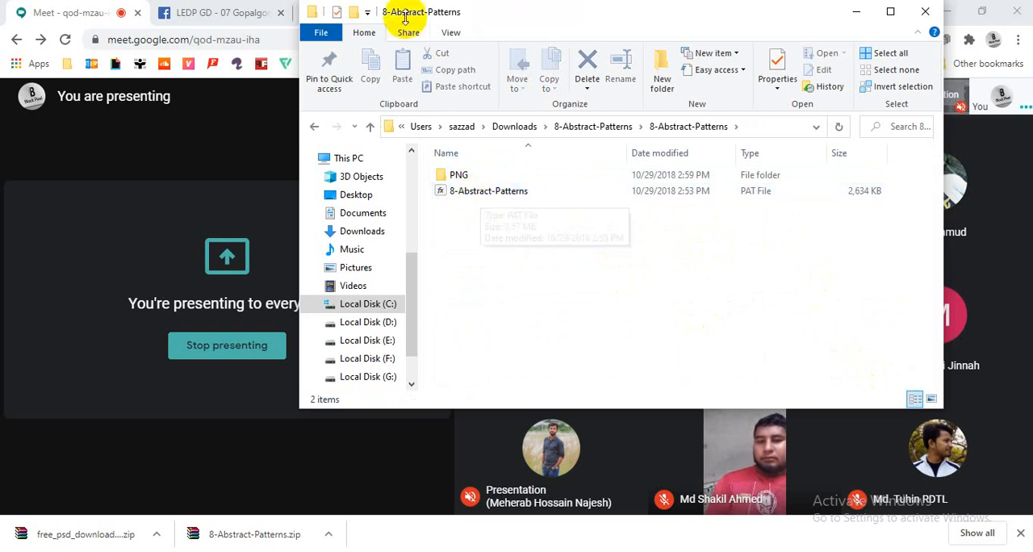
- Switch to Photoshop and review the extracted 8-Abstract-Patterns folder over its window, minimizing the folder when finished
{"action": "key", "text": "alt+Tab"}
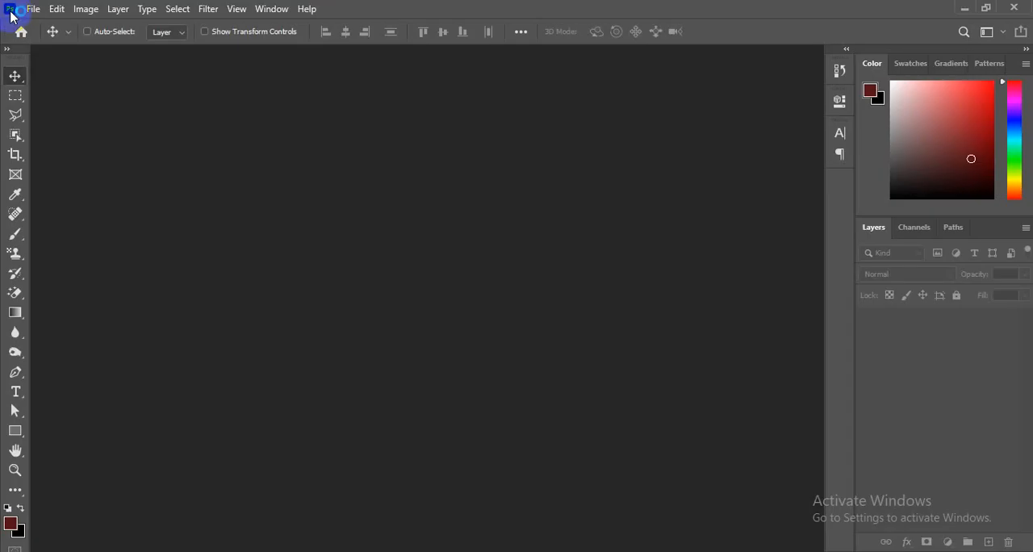
{"action": "key", "text": "ctrl+n"}
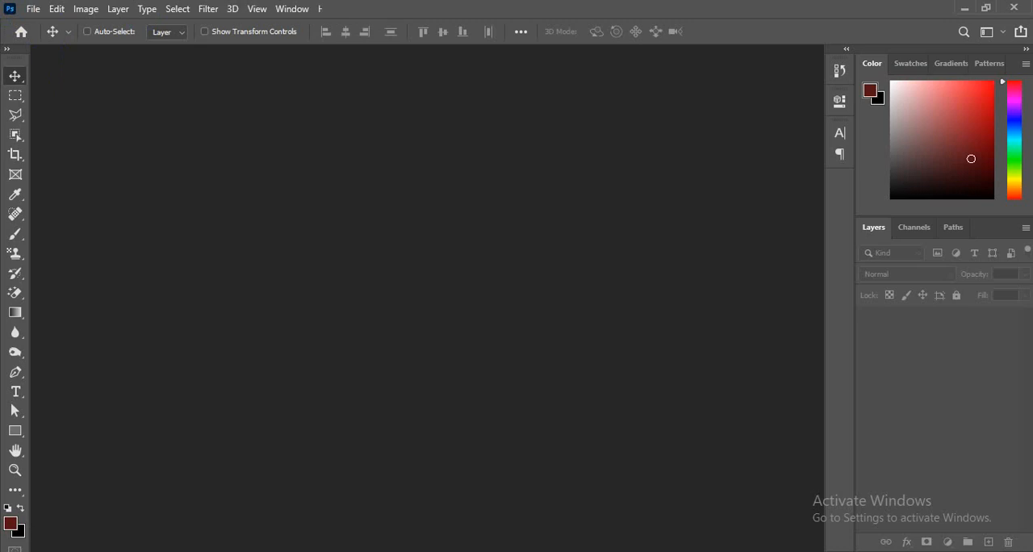
{"action": "mouse_move", "coordinate": [202, 0]}
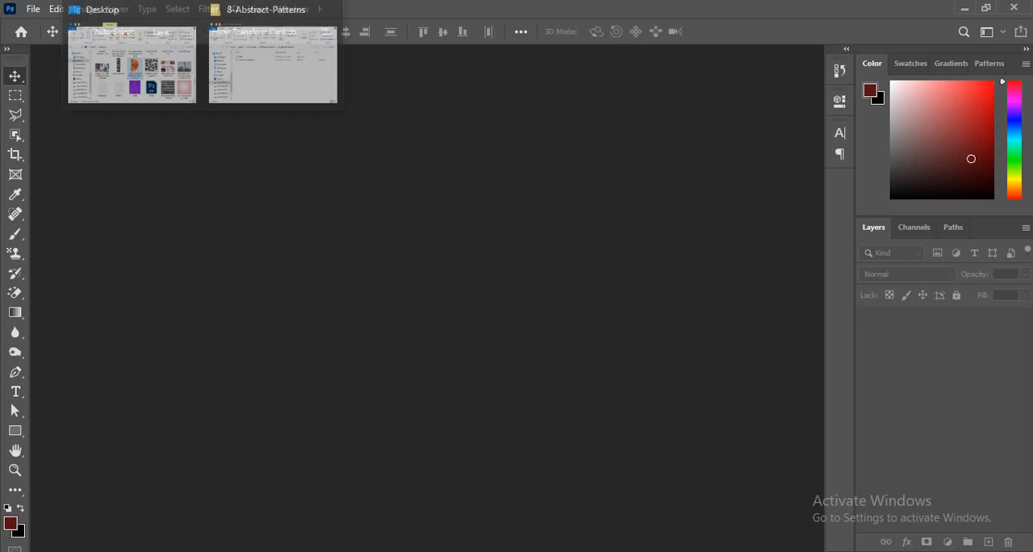
{"action": "left_click", "coordinate": [261, 81]}
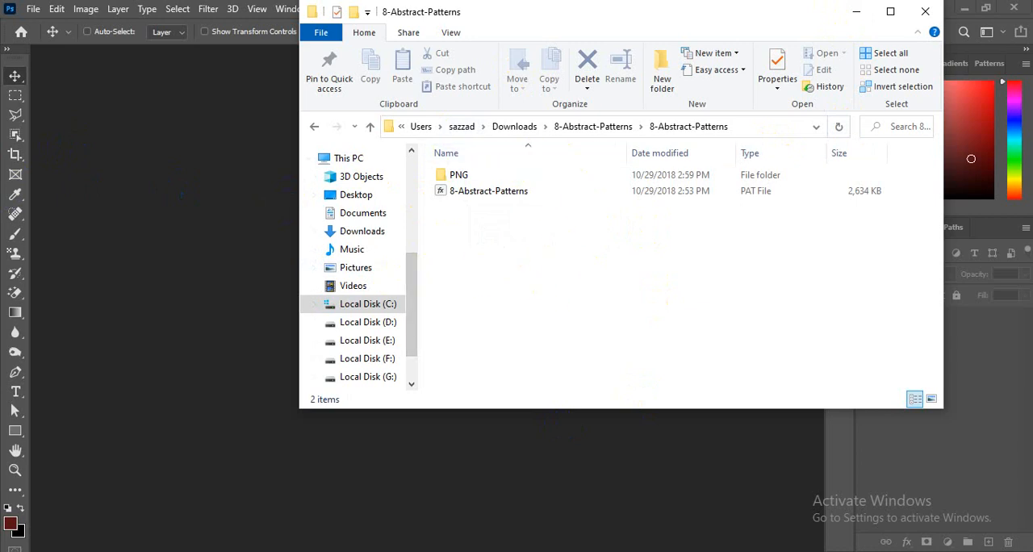
{"action": "left_click", "coordinate": [857, 20]}
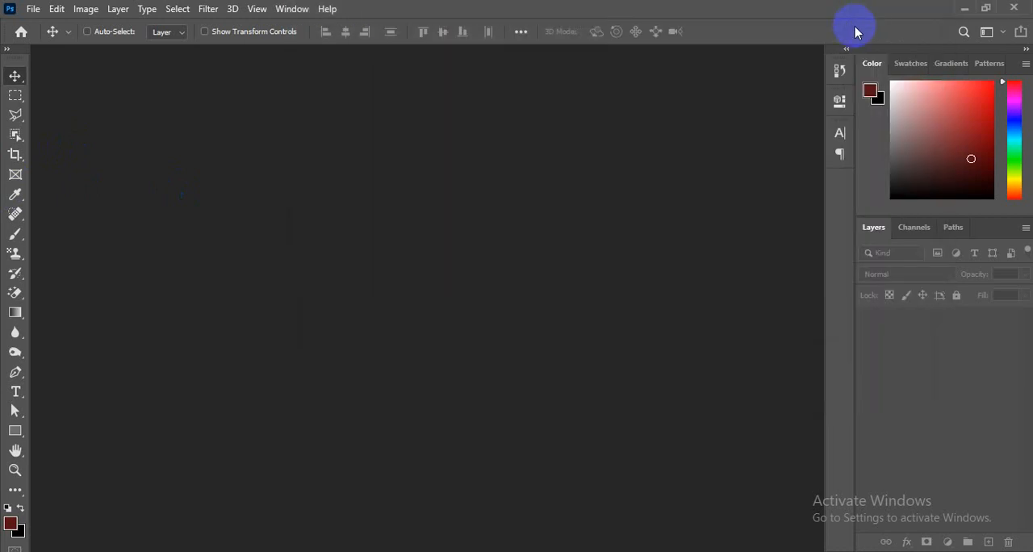
- Create a new 920 x 920 px document at 72 pixels/inch in 8-bit RGB Color
{"action": "left_click", "coordinate": [34, 10]}
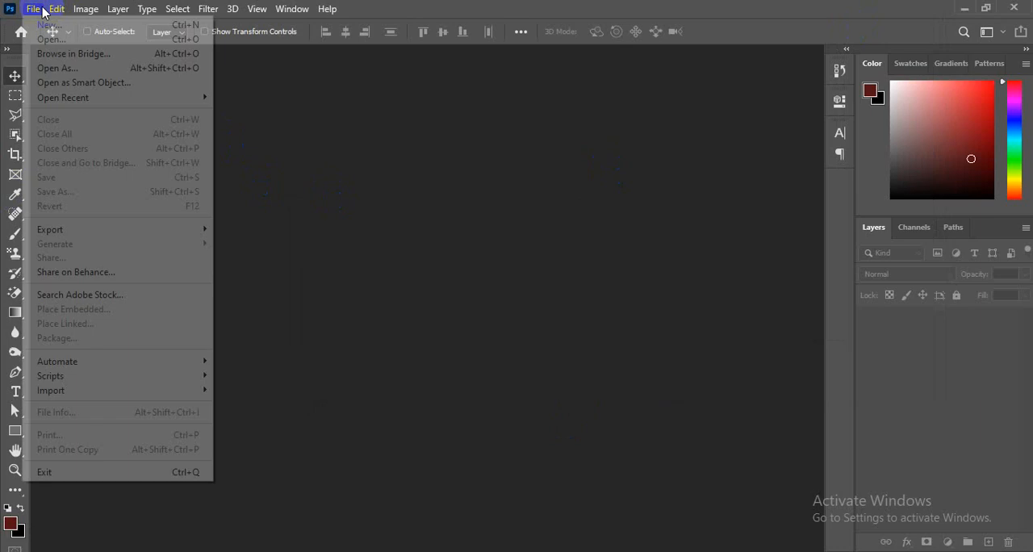
{"action": "left_click", "coordinate": [46, 26]}
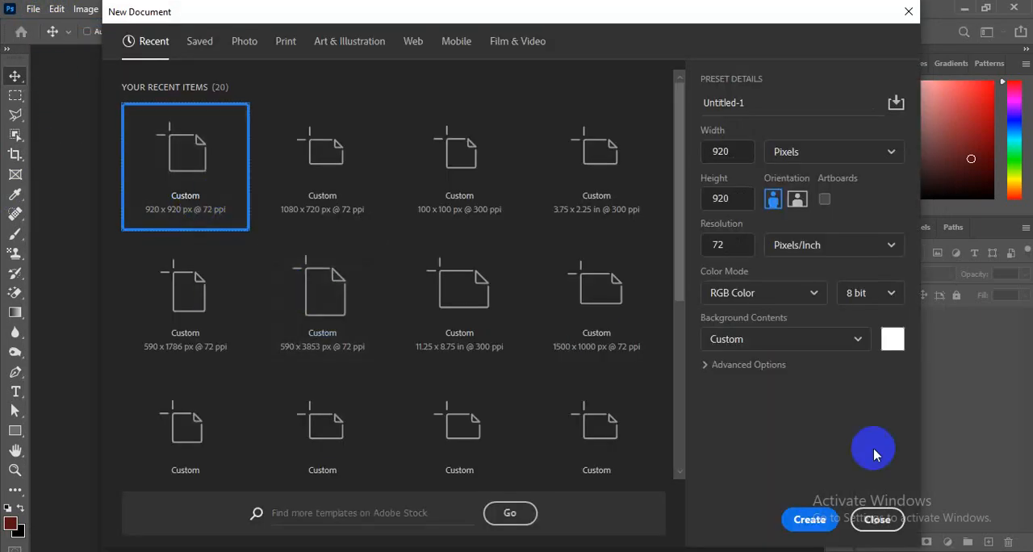
{"action": "left_click", "coordinate": [783, 524]}
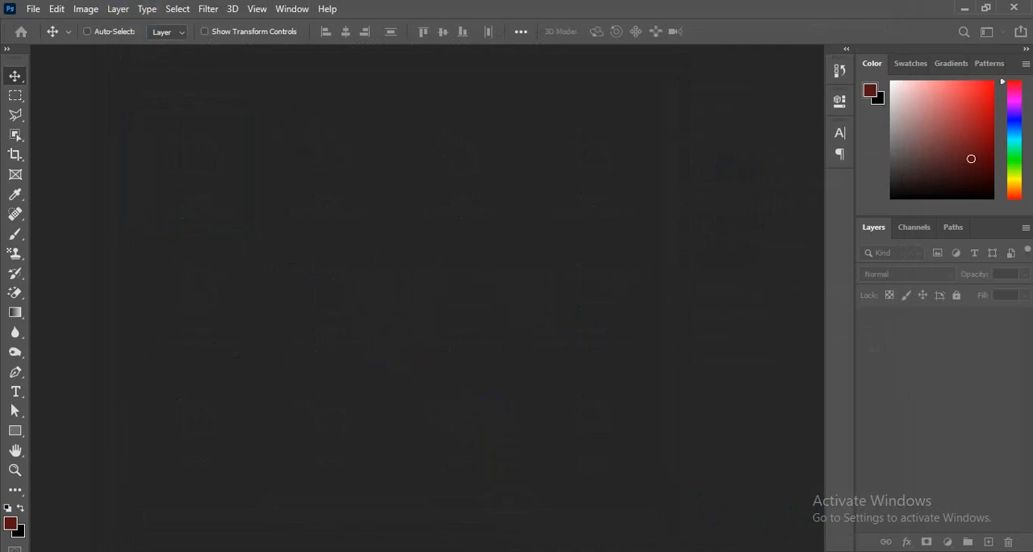
{"action": "mouse_move", "coordinate": [202, 1]}
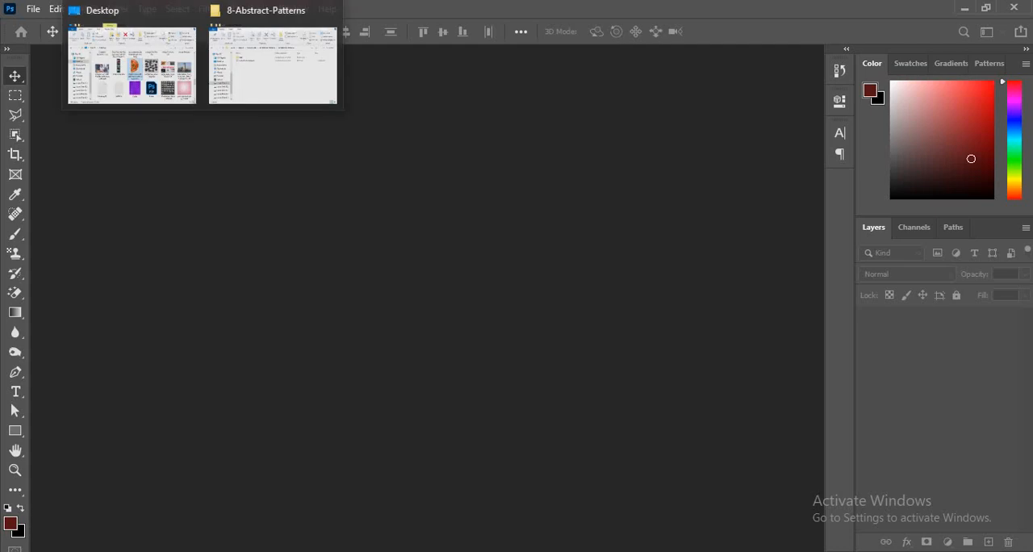
{"action": "left_click", "coordinate": [151, 74]}
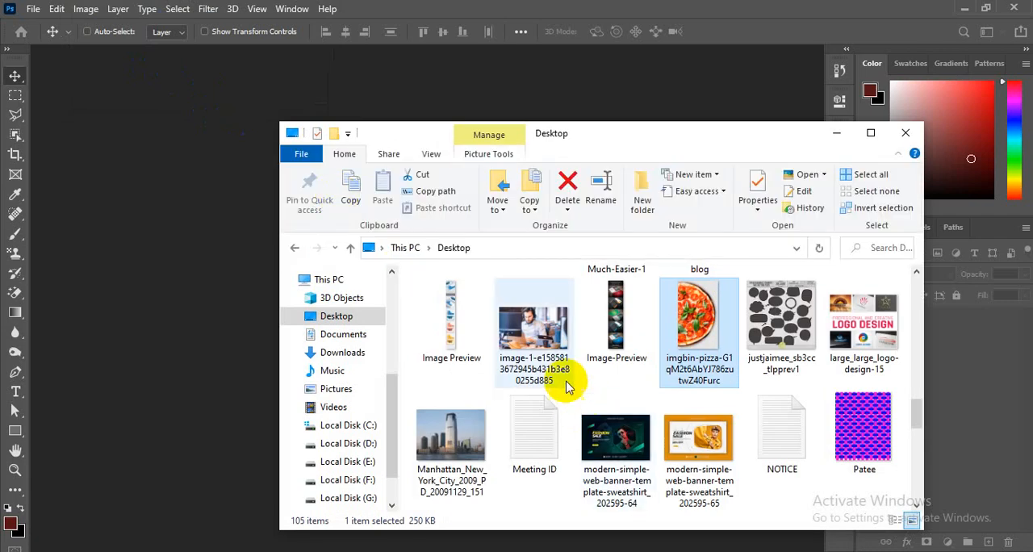
{"action": "left_click", "coordinate": [545, 325]}
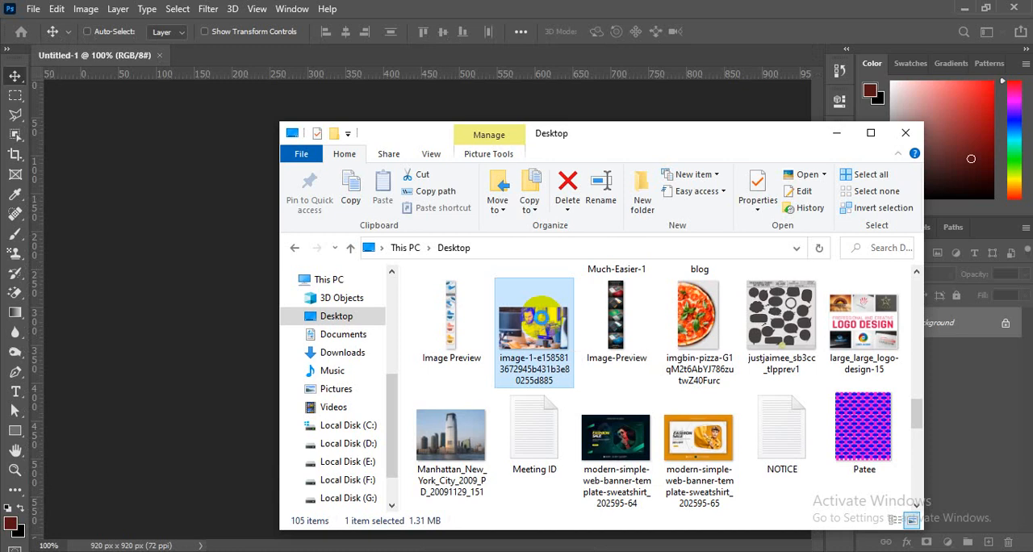
{"action": "right_click", "coordinate": [542, 323]}
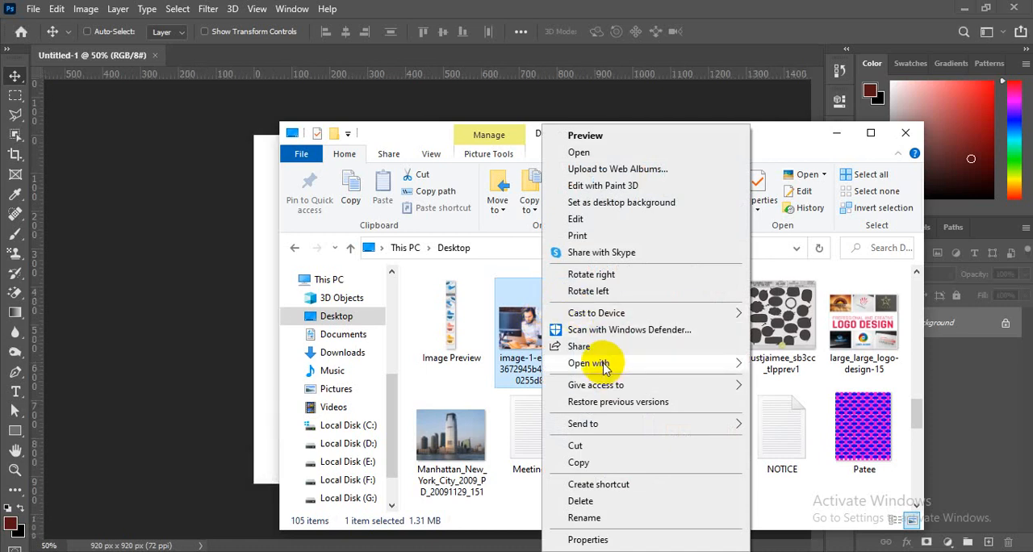
{"action": "left_click", "coordinate": [731, 367]}
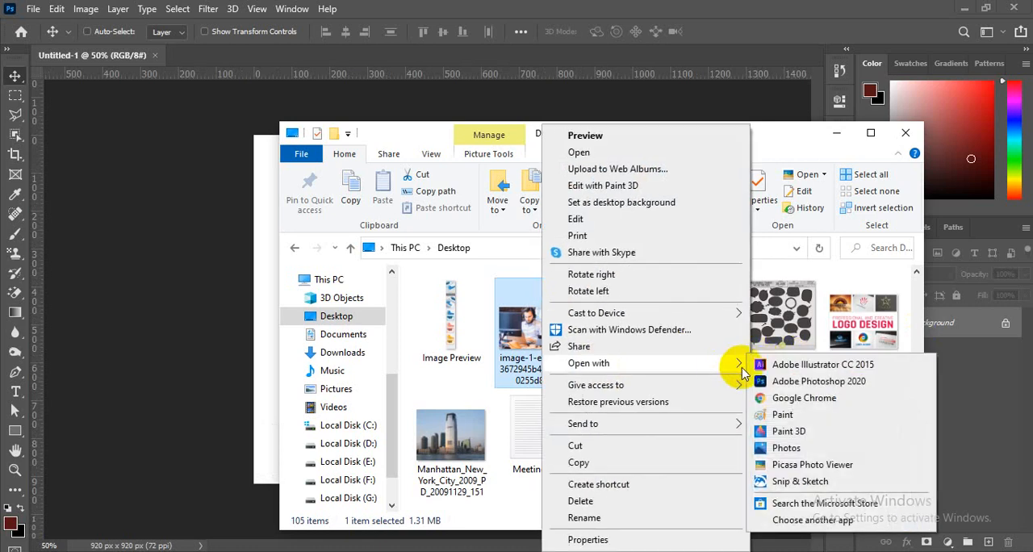
{"action": "left_click", "coordinate": [756, 381]}
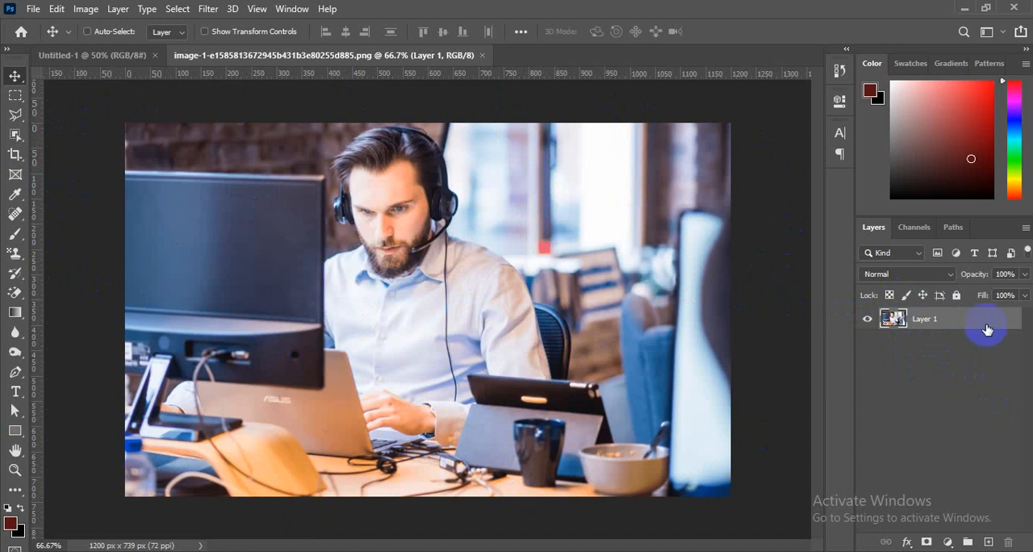
- Duplicate Layer 1 of the office photo and convert the original Layer 1 to a Smart Object
{"action": "key", "text": "ctrl+j"}
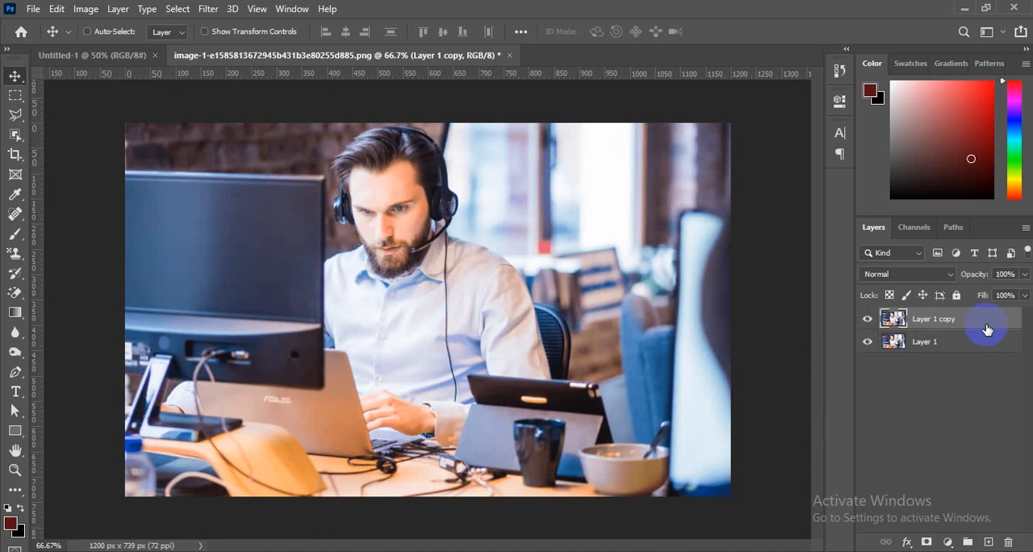
{"action": "left_click", "coordinate": [942, 346]}
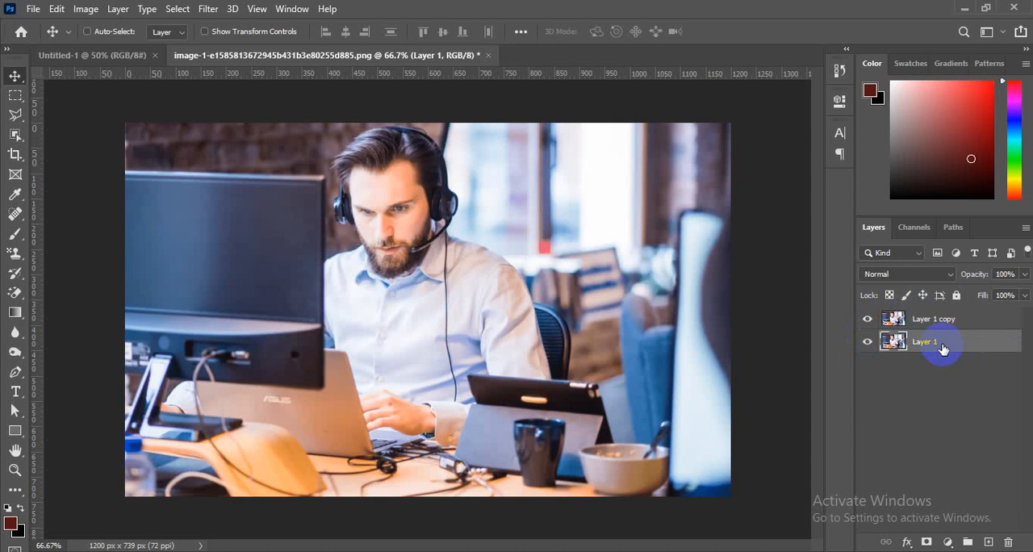
{"action": "right_click", "coordinate": [942, 345]}
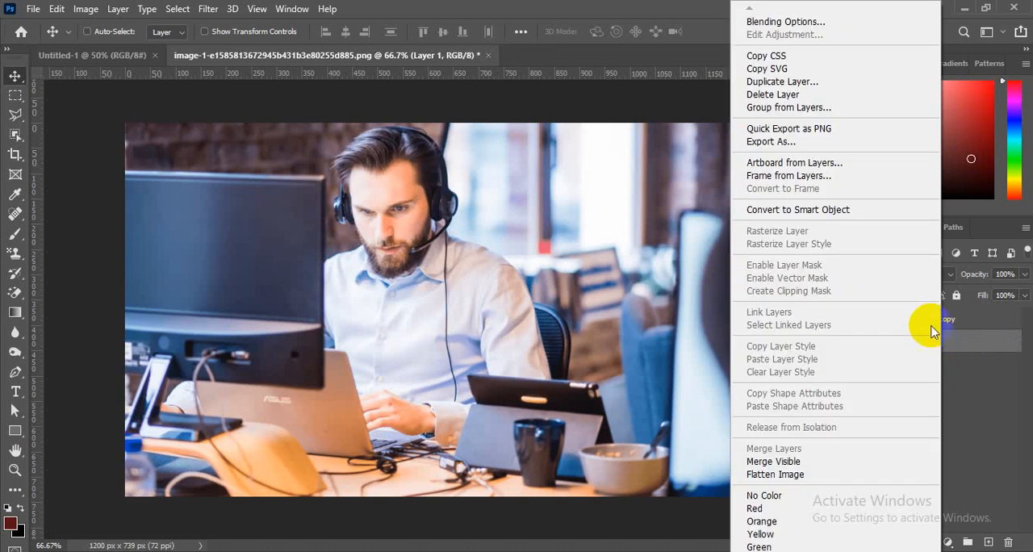
{"action": "left_click", "coordinate": [884, 215]}
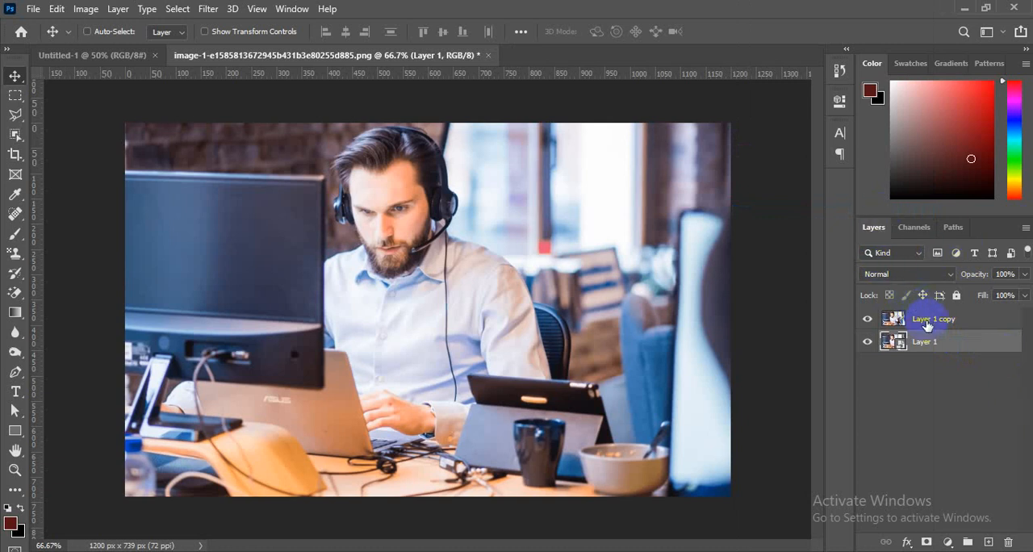
- Select both photo layers and scale them down together to about 40 px wide in the canvas's lower-left corner
{"action": "key", "text": "ctrl"}
{"action": "left_click", "coordinate": [927, 323], "text": "ctrl"}
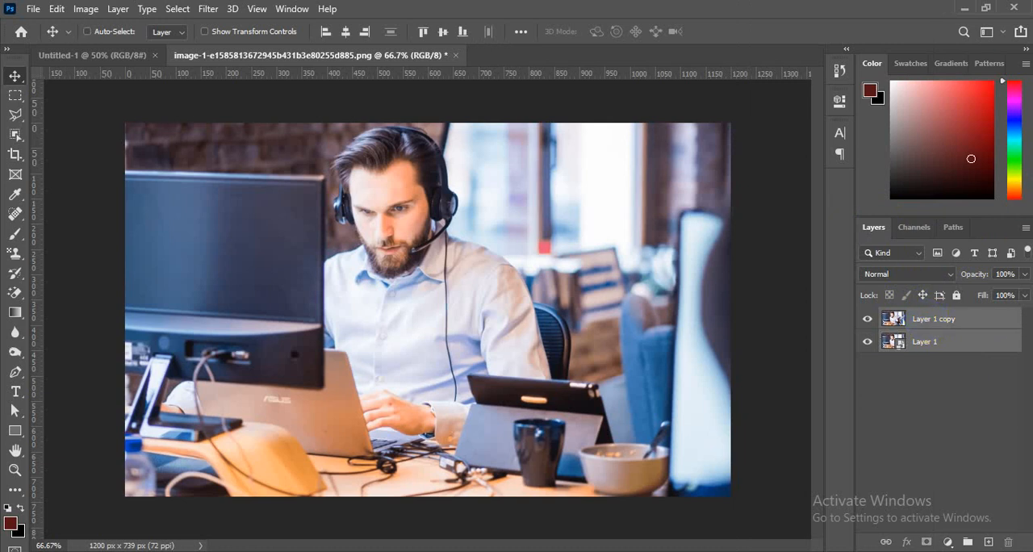
{"action": "key", "text": "ctrl"}
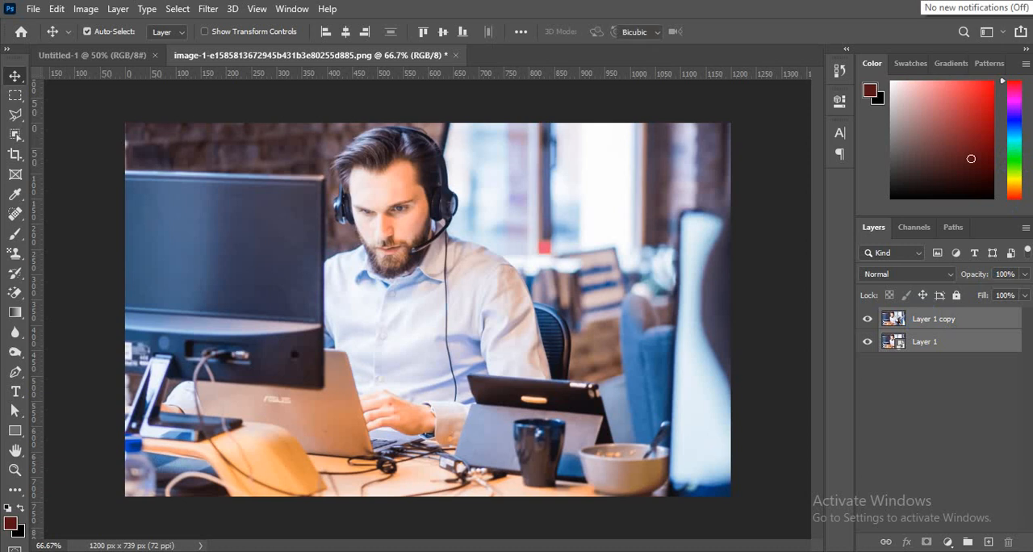
{"action": "key", "text": "ctrl+t"}
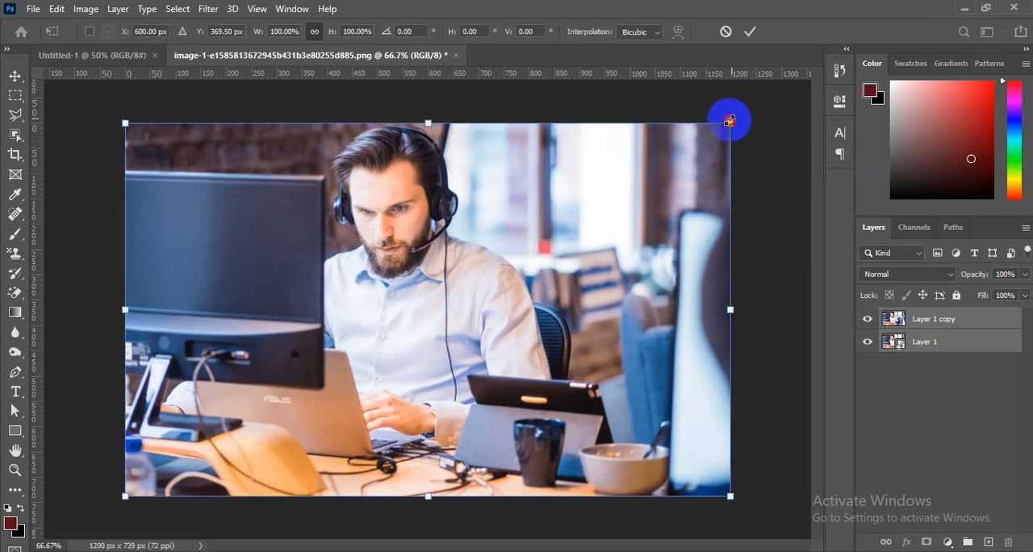
{"action": "left_click_drag", "start_coordinate": [730, 120], "coordinate": [280, 542]}
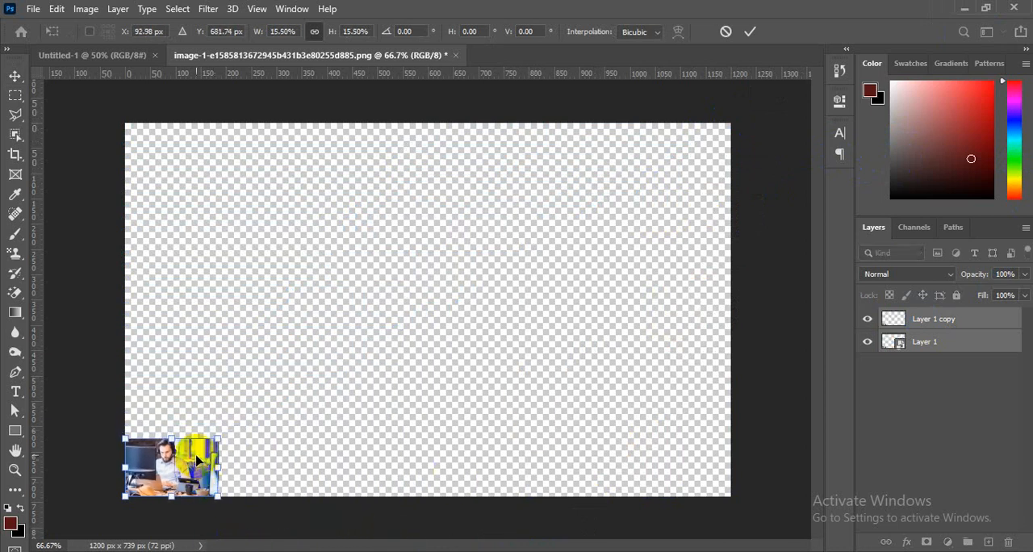
{"action": "left_click_drag", "start_coordinate": [217, 440], "coordinate": [176, 533]}
{"action": "key", "text": "Return"}
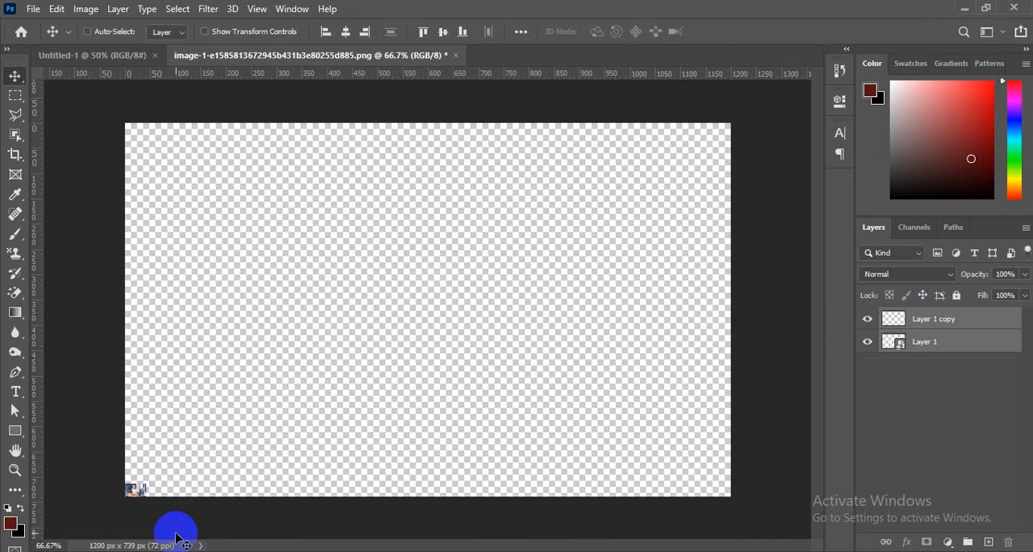
{"action": "key", "text": "ctrl"}
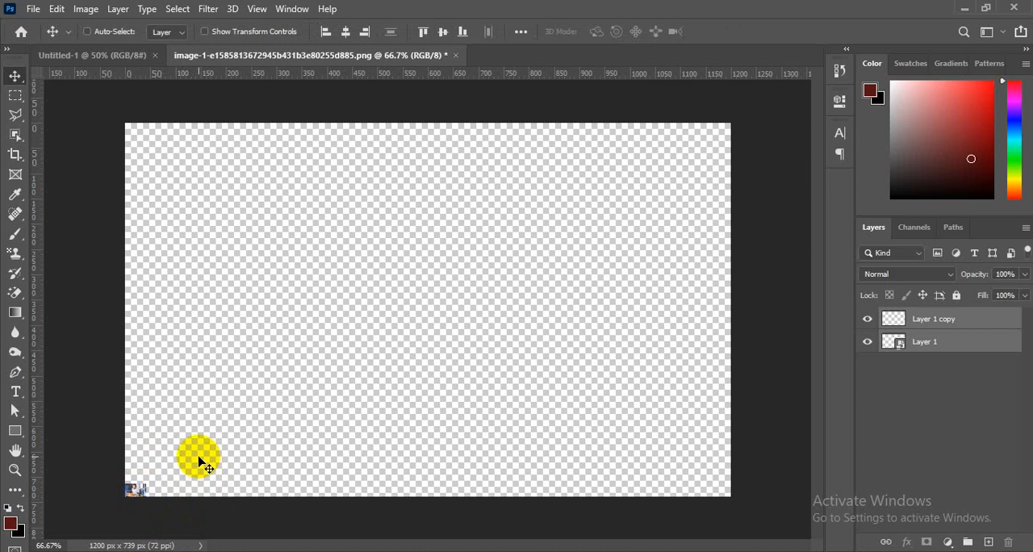
- Scale both selected photo layers back up together from the lower-left corner until they fill the whole canvas, and deselect them
{"action": "key", "text": "ctrl"}
{"action": "key", "text": "ctrl+t"}
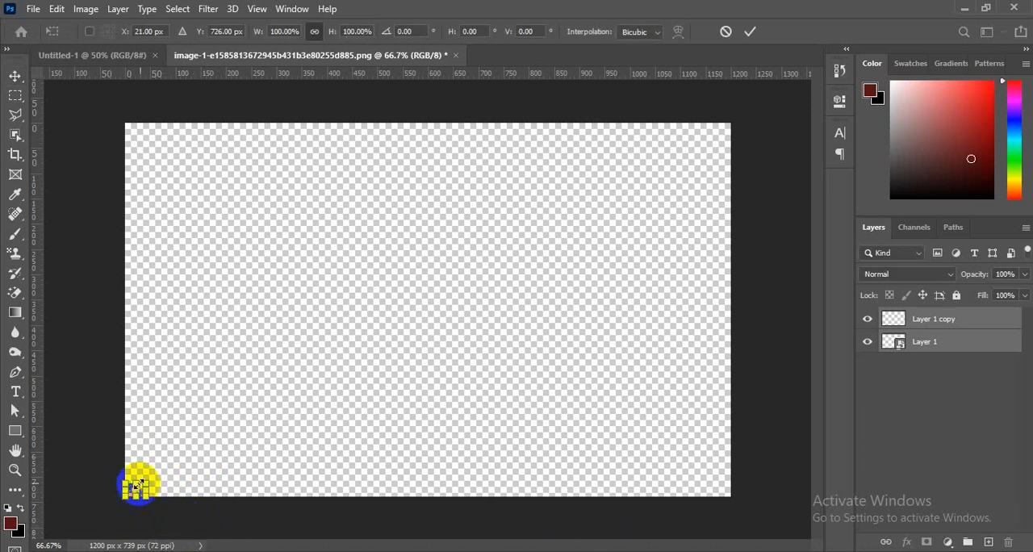
{"action": "left_click_drag", "start_coordinate": [145, 482], "coordinate": [746, 138]}
{"action": "key", "text": "Return"}
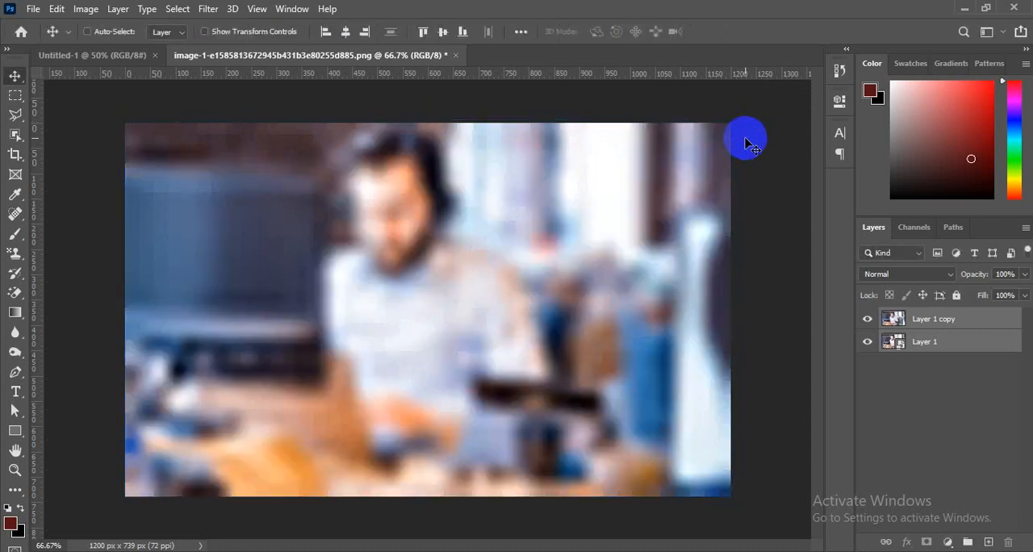
{"action": "left_click", "coordinate": [894, 402]}
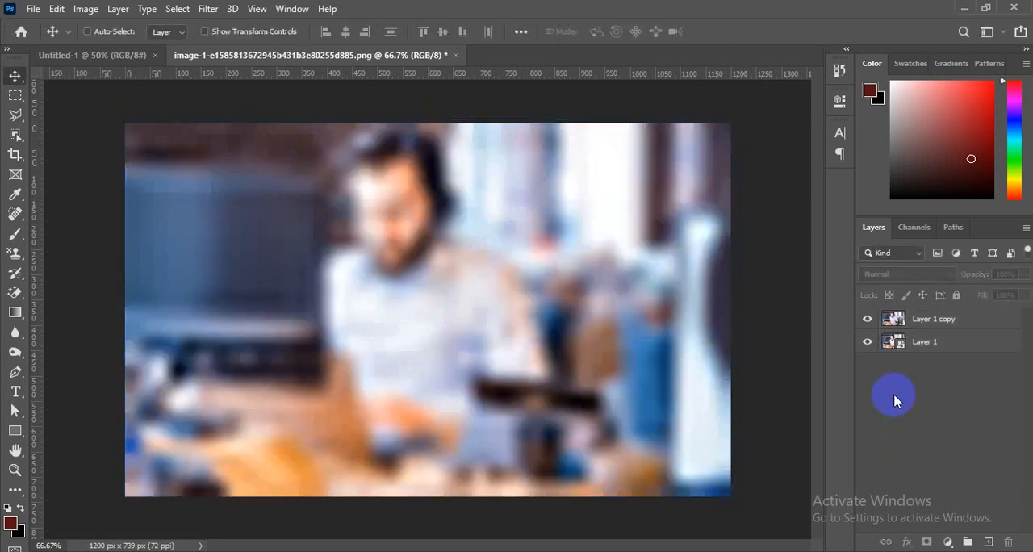
- Toggle the visibility of Layer 1 copy to compare it with the Smart Object beneath, leaving the copy hidden
{"action": "left_click", "coordinate": [864, 321]}
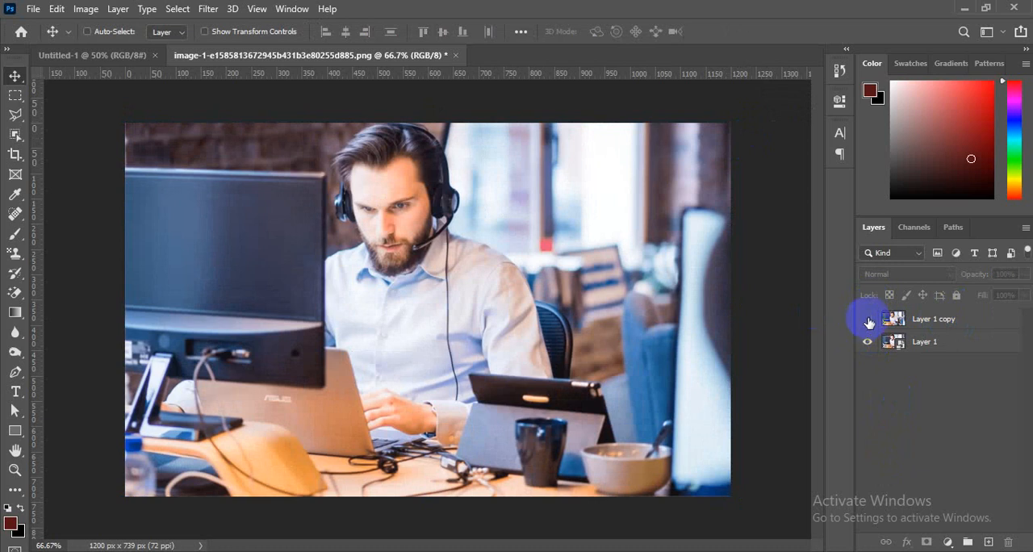
{"action": "left_click", "coordinate": [869, 321]}
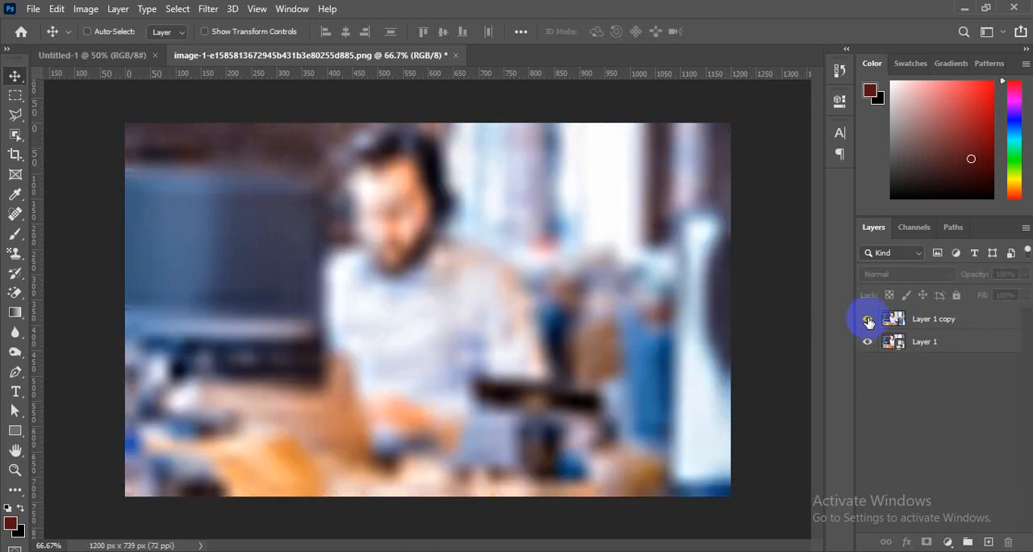
{"action": "left_click", "coordinate": [868, 322]}
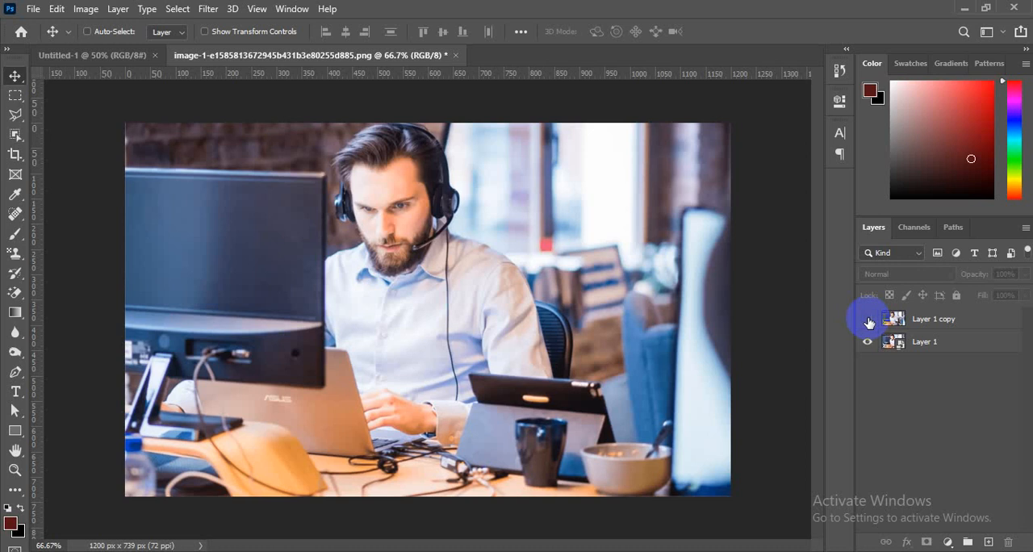
{"action": "left_click", "coordinate": [870, 322]}
- Select the Layer 1 Smart Object and examine the commands available for it without applying any
{"action": "double_click", "coordinate": [925, 342]}
{"action": "left_click", "coordinate": [928, 346]}
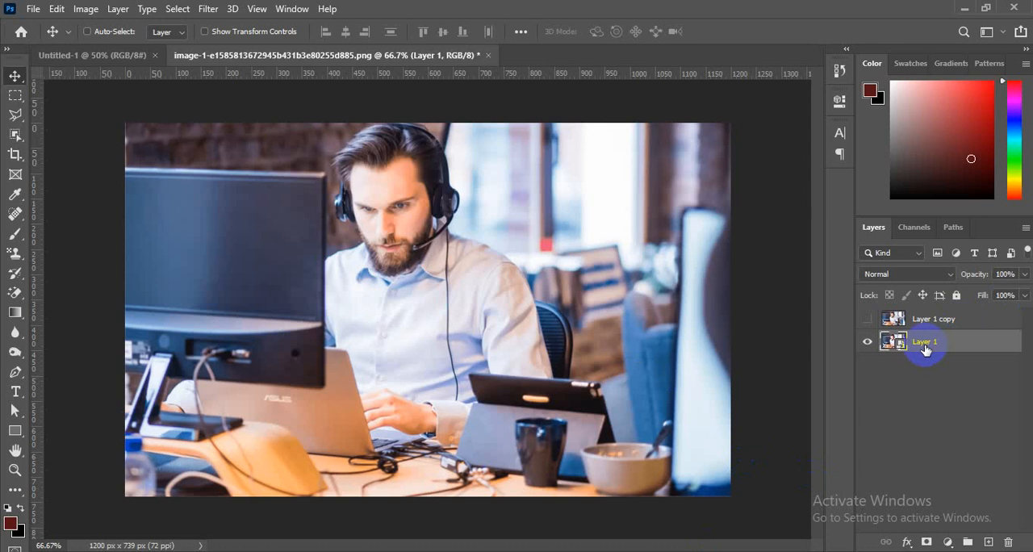
{"action": "right_click", "coordinate": [926, 347]}
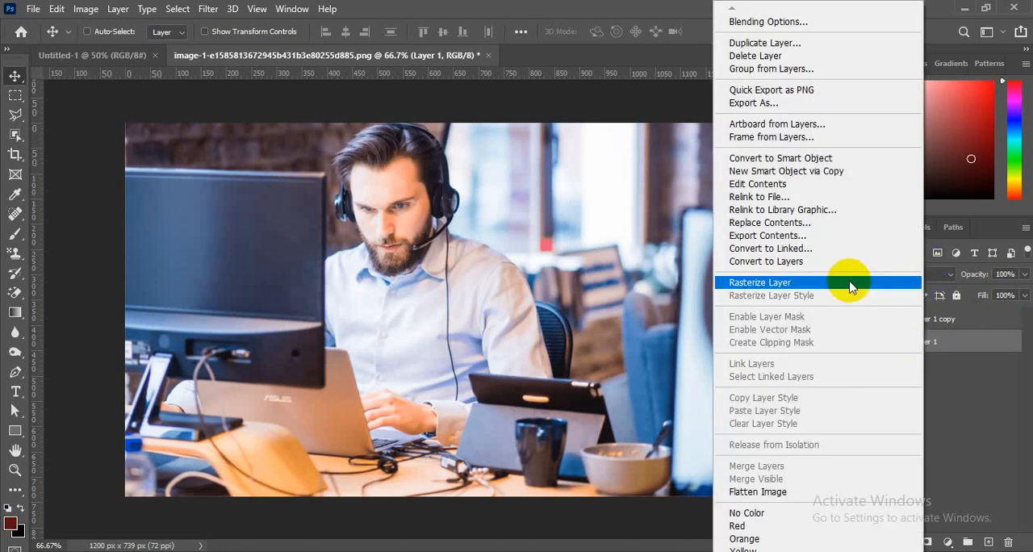
{"action": "left_click", "coordinate": [1001, 410]}
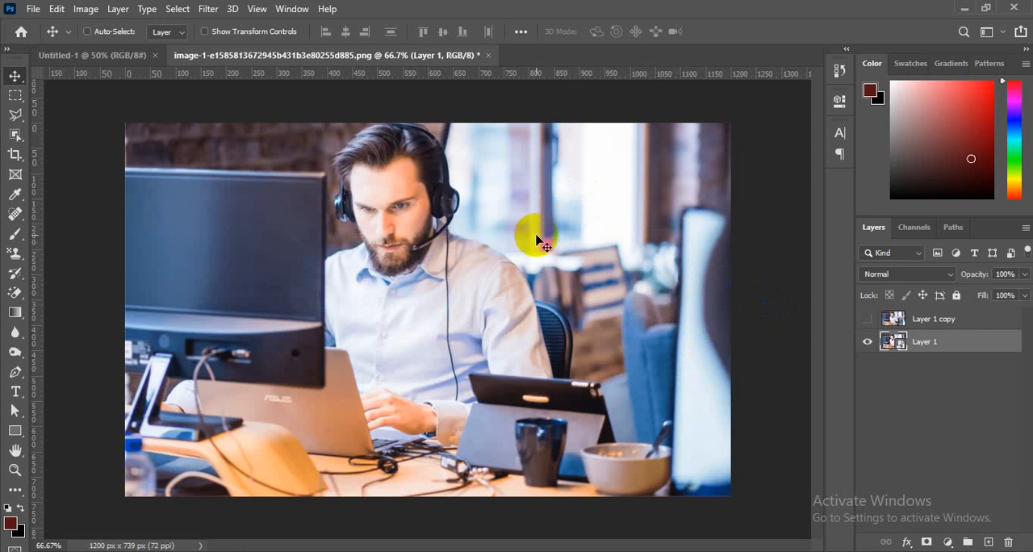
- Place the Manhattan_New_York_City_2009_PD_20091129_151 picture from the Desktop folder above Layer 1 and shift it slightly to the left
{"action": "left_click", "coordinate": [203, 0]}
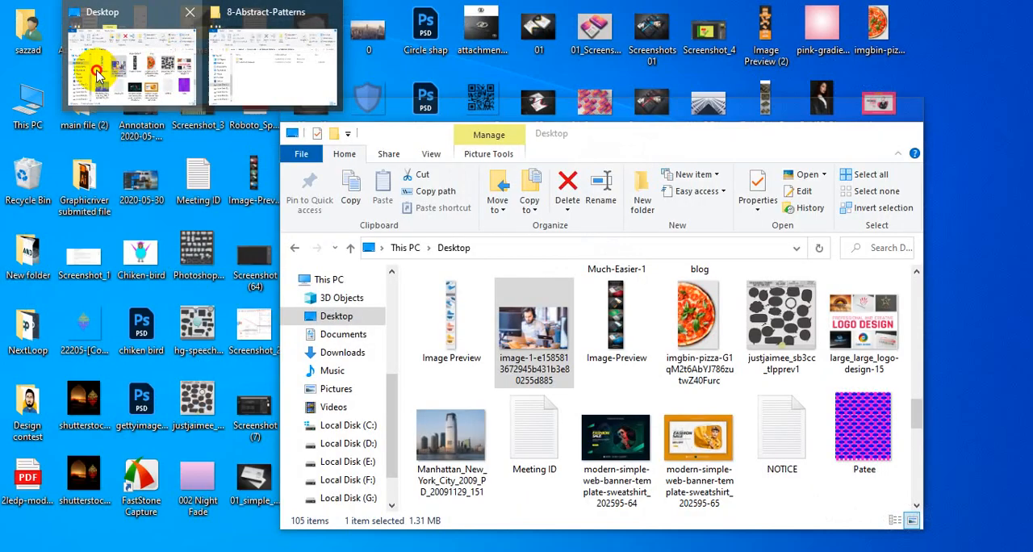
{"action": "left_click", "coordinate": [92, 64]}
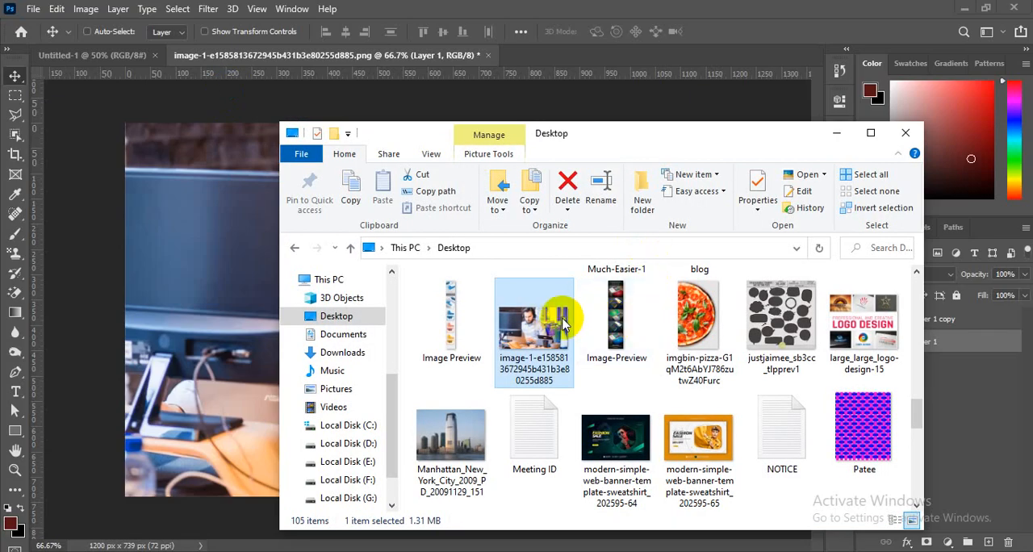
{"action": "left_click", "coordinate": [468, 467]}
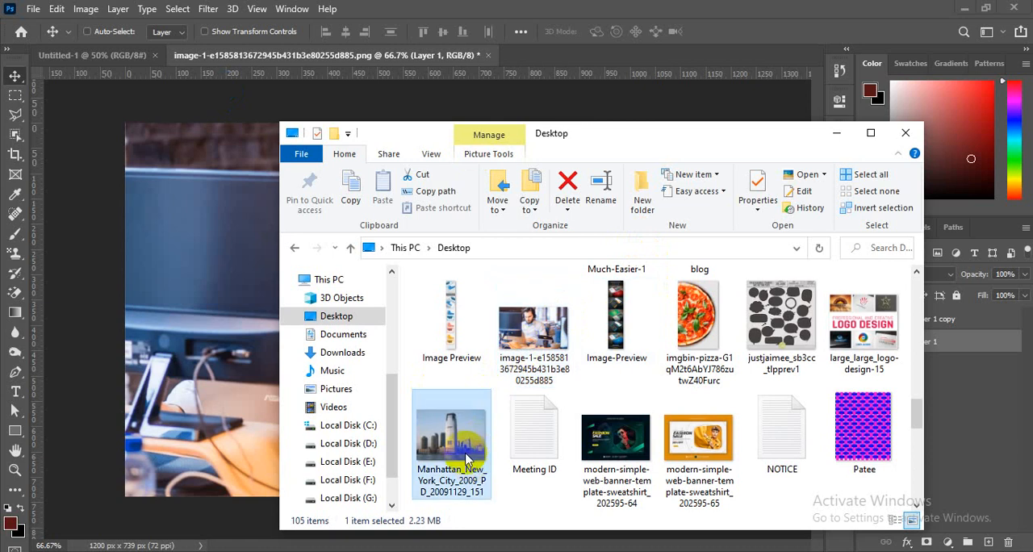
{"action": "left_click_drag", "start_coordinate": [455, 415], "coordinate": [163, 405]}
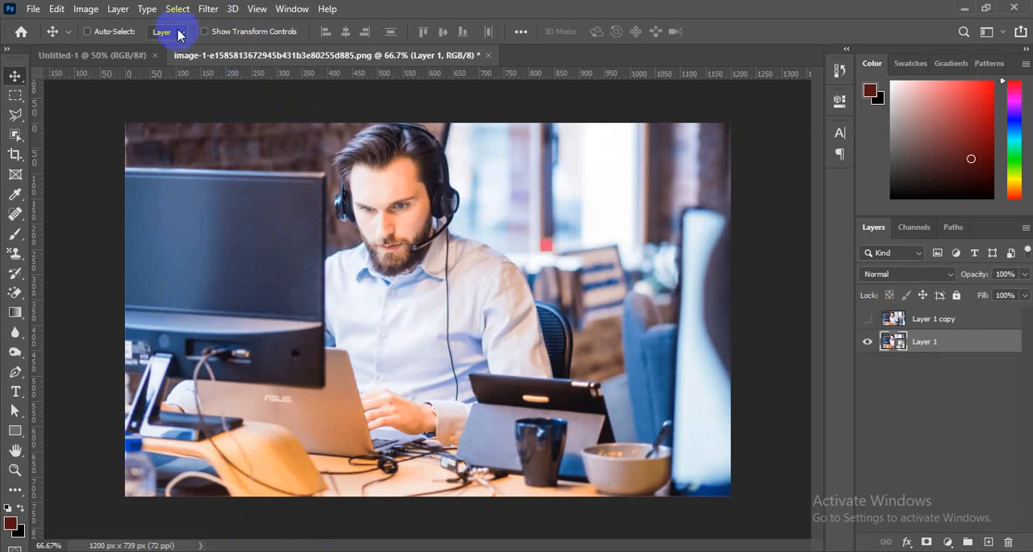
{"action": "left_click", "coordinate": [150, 62]}
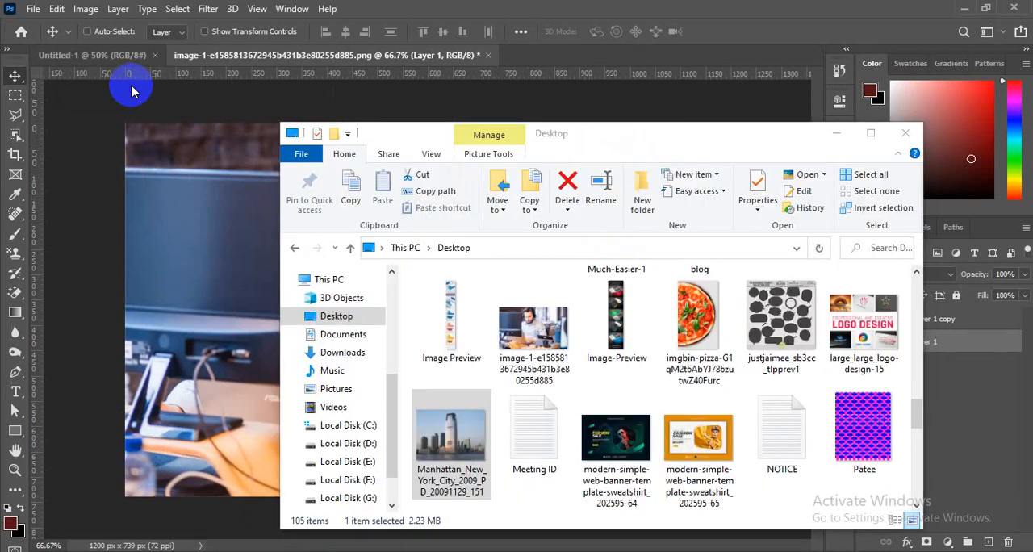
{"action": "left_click_drag", "start_coordinate": [464, 394], "coordinate": [268, 390]}
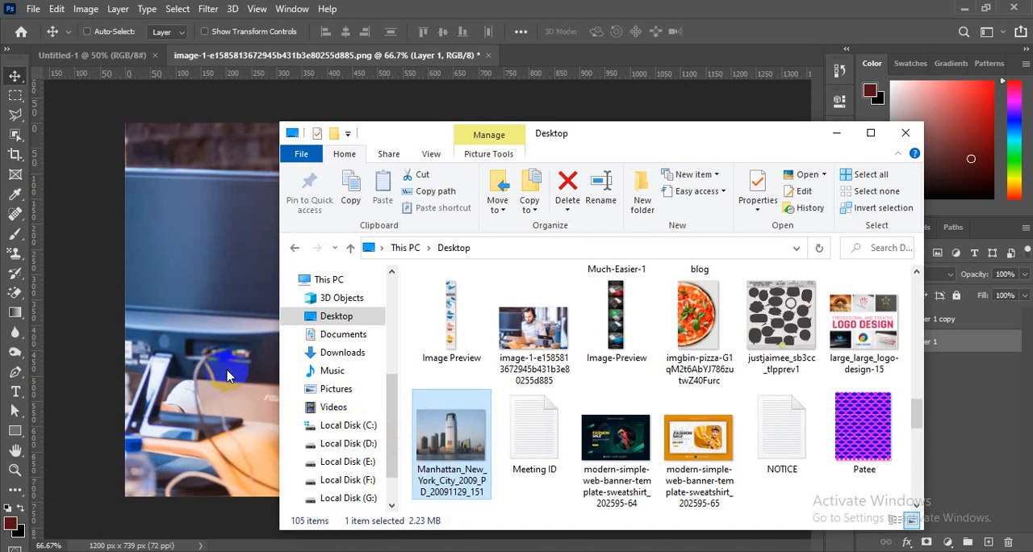
{"action": "left_click_drag", "start_coordinate": [228, 375], "coordinate": [228, 376]}
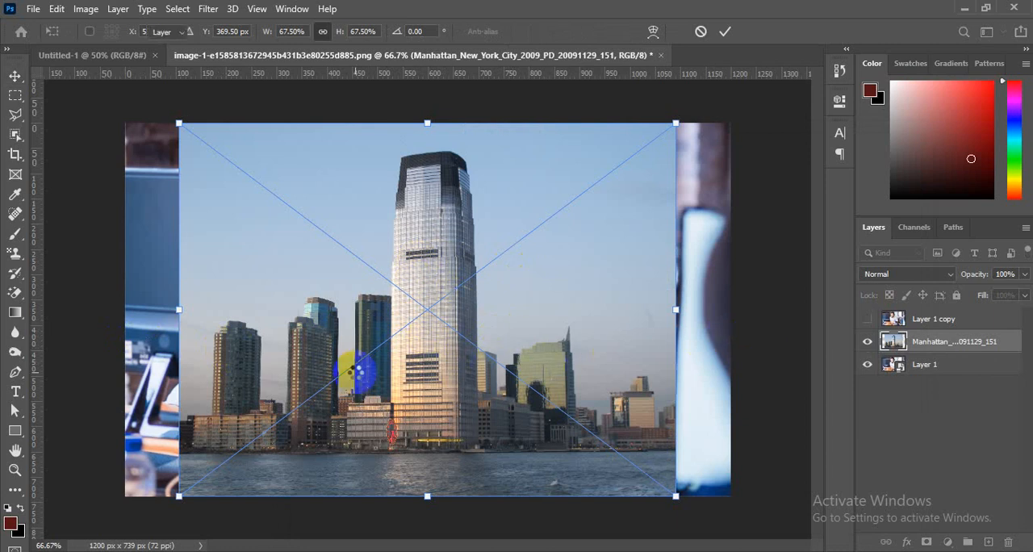
{"action": "double_click", "coordinate": [355, 376]}
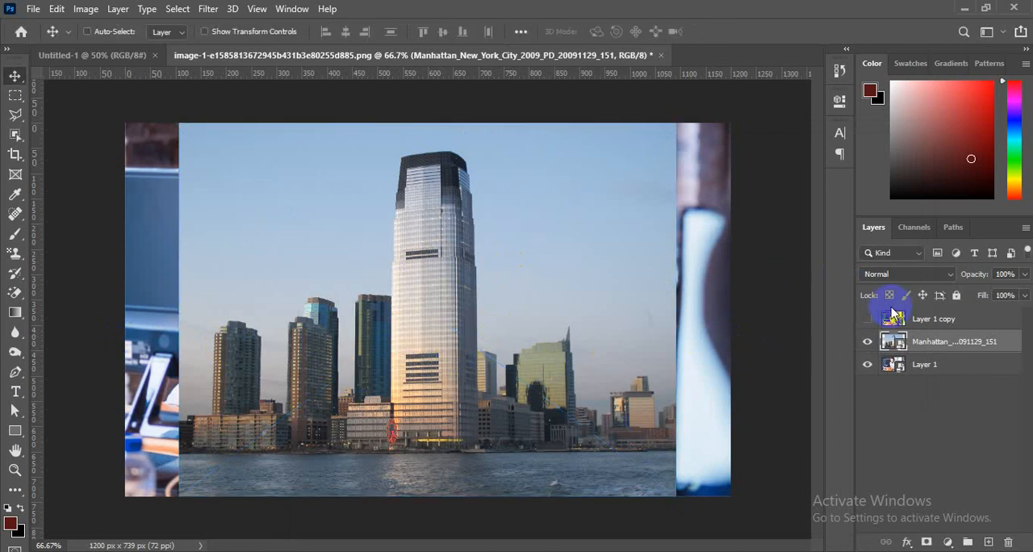
{"action": "left_click_drag", "start_coordinate": [895, 354], "coordinate": [448, 267]}
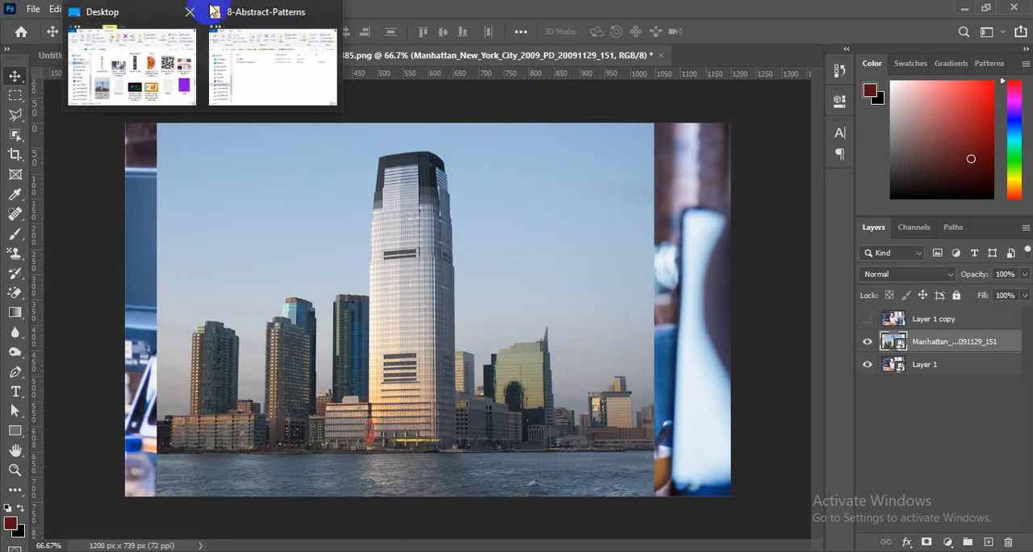
- Examine the file commands for the Manhattan picture in the Desktop folder and return to the office photo document
{"action": "left_click", "coordinate": [172, 111]}
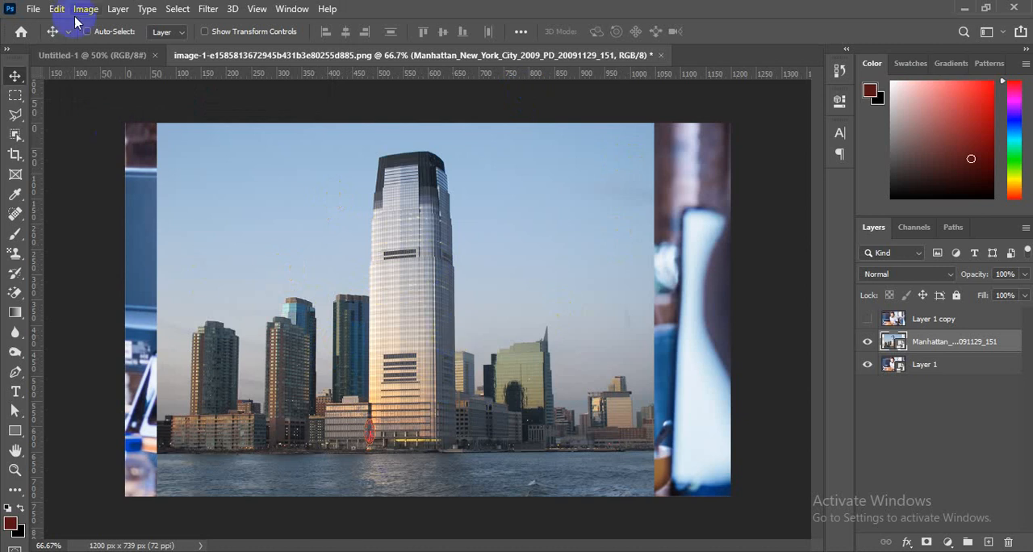
{"action": "mouse_move", "coordinate": [223, 51]}
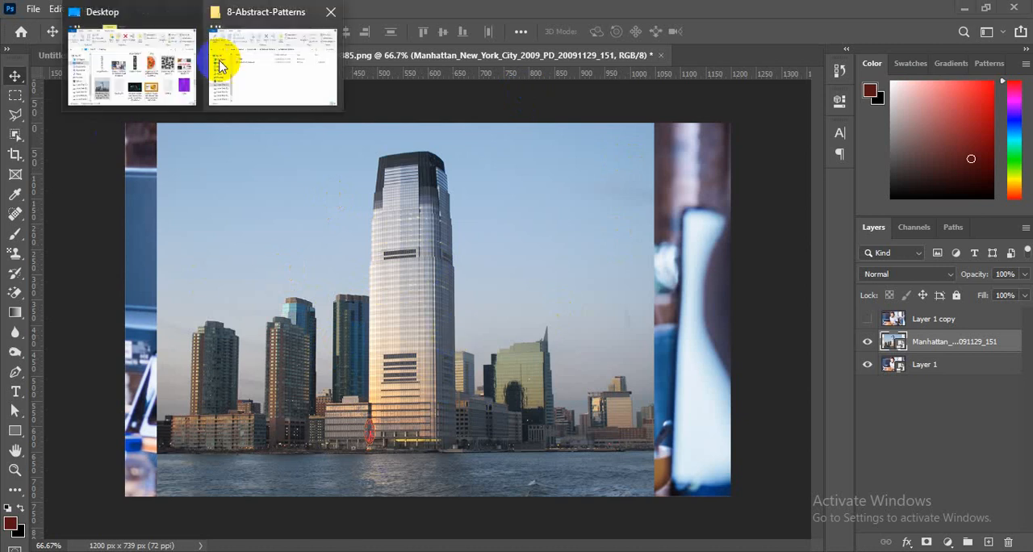
{"action": "left_click", "coordinate": [109, 58]}
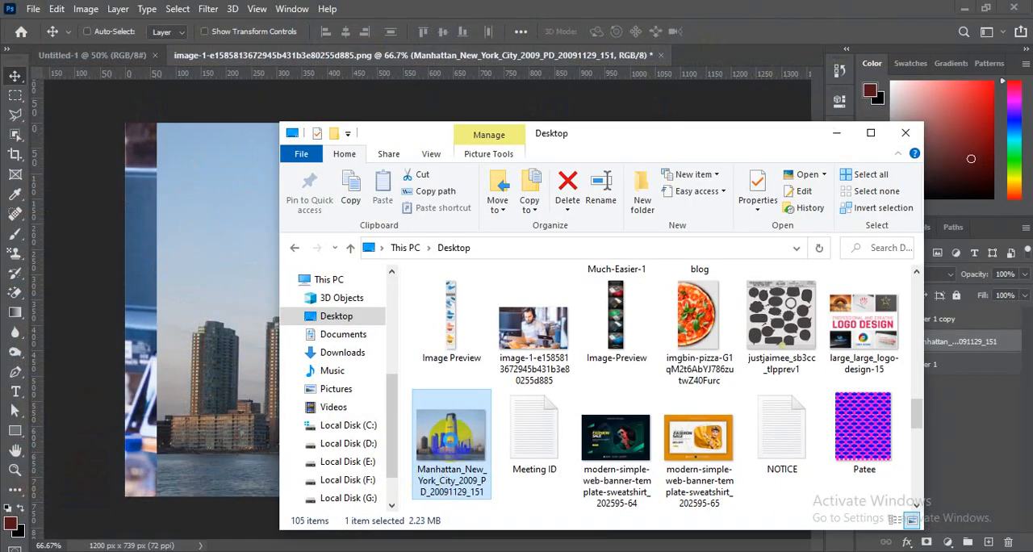
{"action": "right_click", "coordinate": [452, 440]}
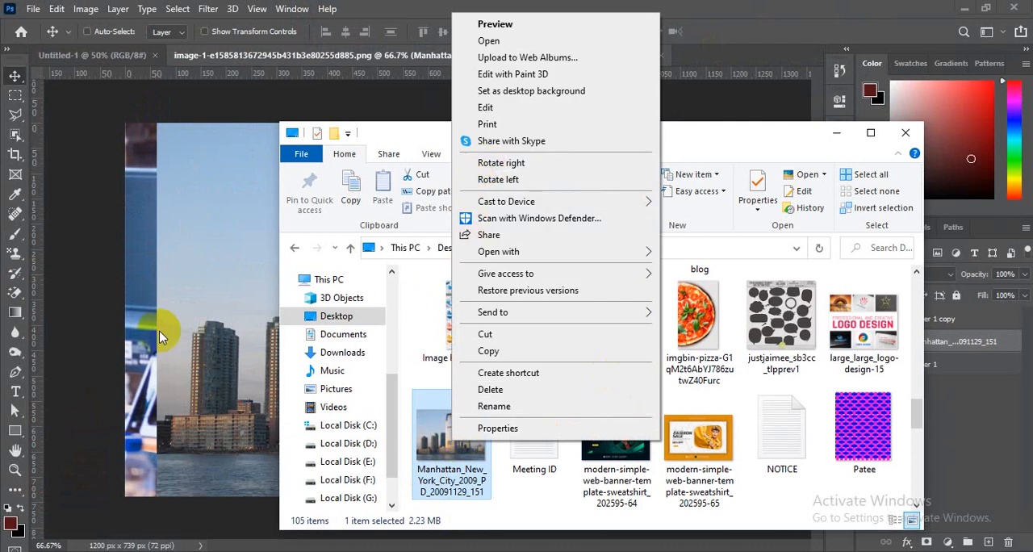
{"action": "left_click", "coordinate": [98, 313]}
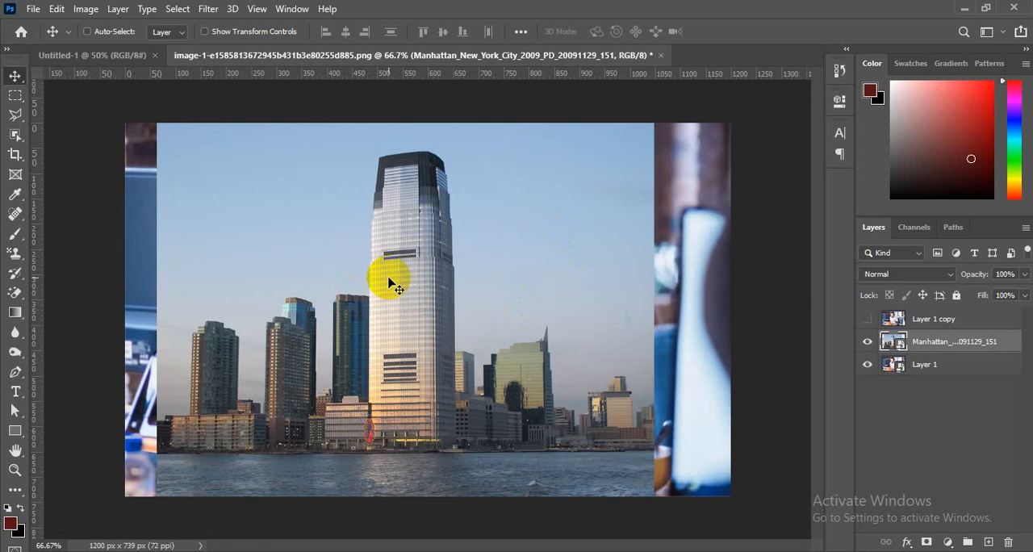
{"action": "left_click", "coordinate": [450, 287]}
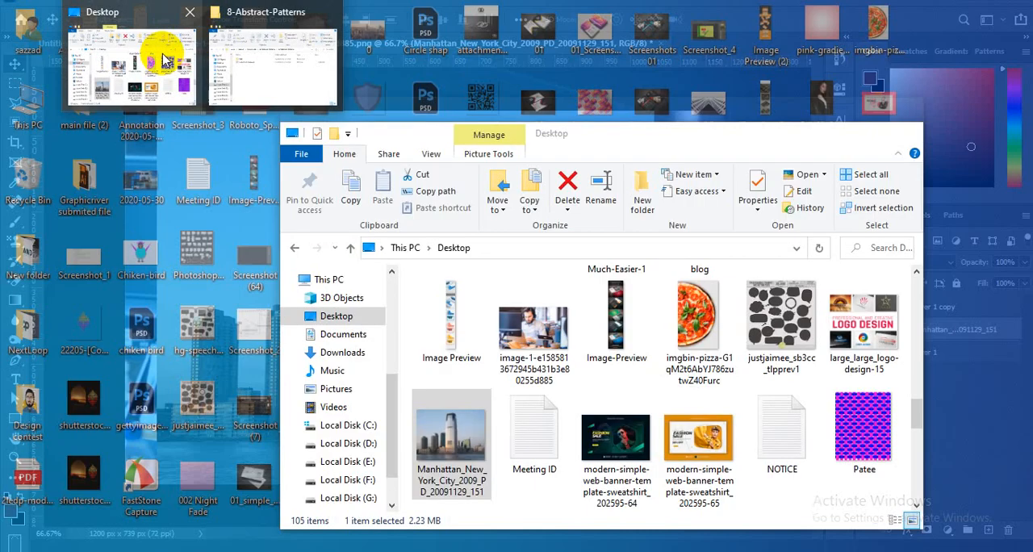
- Switch to the Google Meet call in Chrome to check on the participants, and return to Photoshop
{"action": "left_click", "coordinate": [153, 47]}
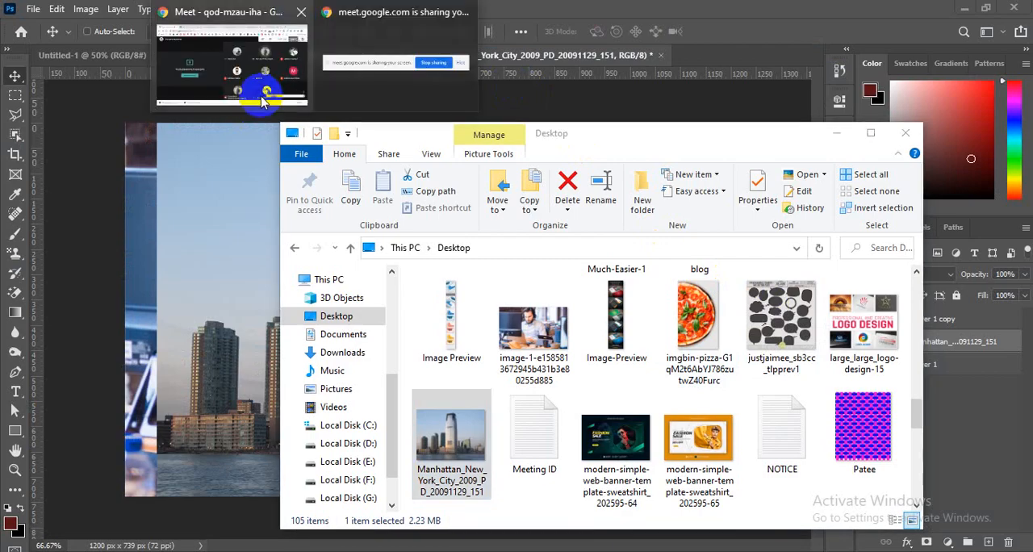
{"action": "left_click", "coordinate": [267, 92]}
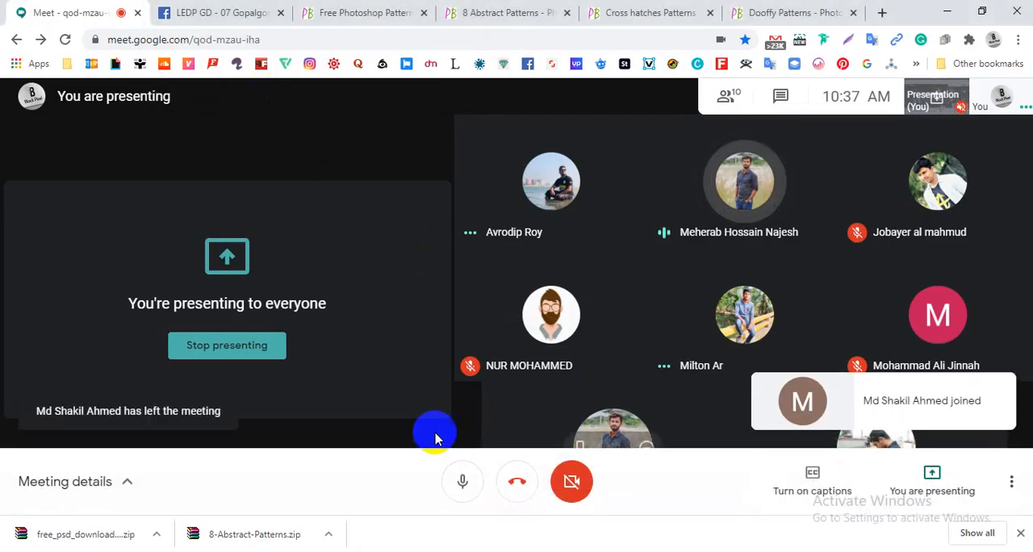
{"action": "left_click", "coordinate": [398, 420]}
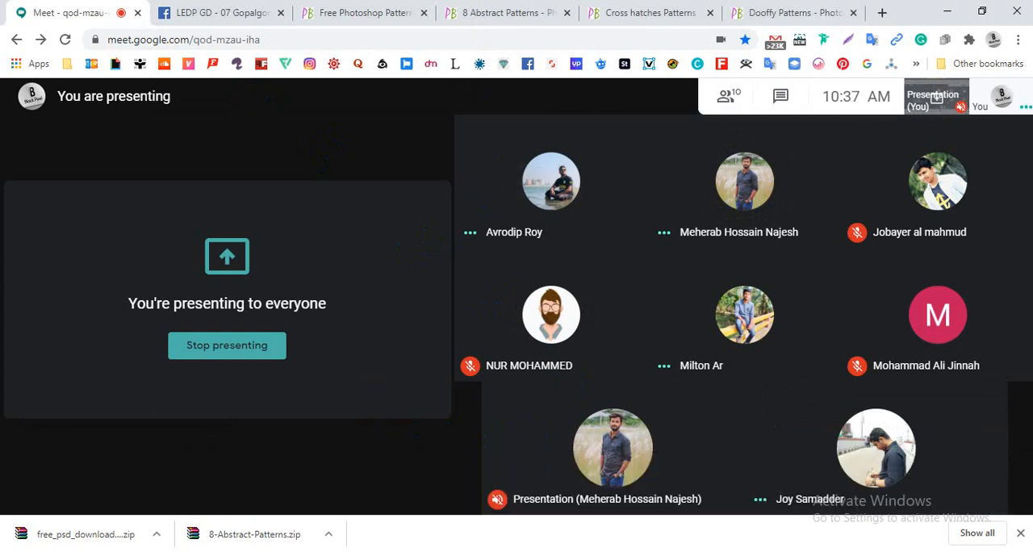
{"action": "key", "text": "alt+Tab"}
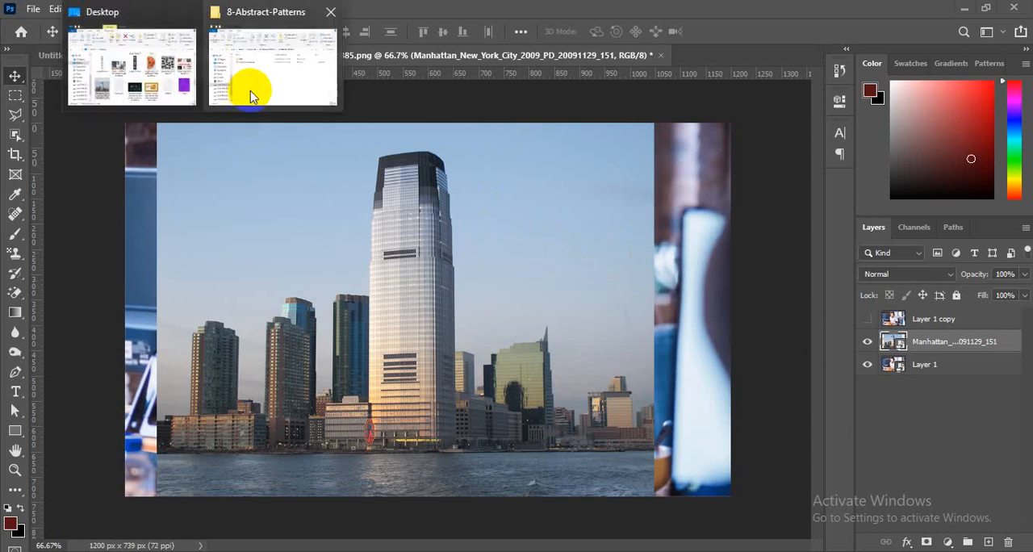
- Go back to the Downloads folder and examine the free_psd_download_Crosshatch.pat (3) archive's file commands and the extracted 8-Abstract-Patterns folder
{"action": "left_click", "coordinate": [255, 87]}
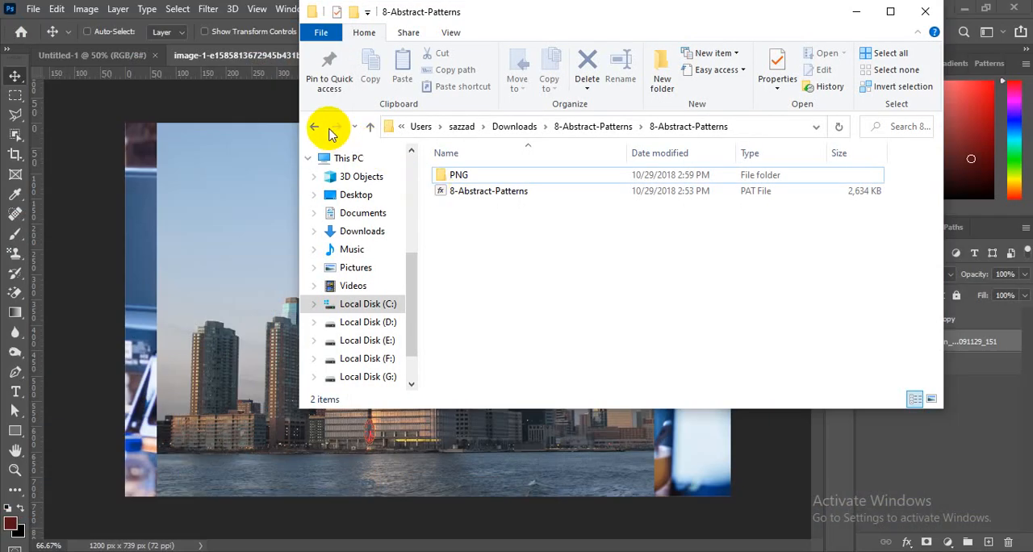
{"action": "left_click", "coordinate": [316, 133]}
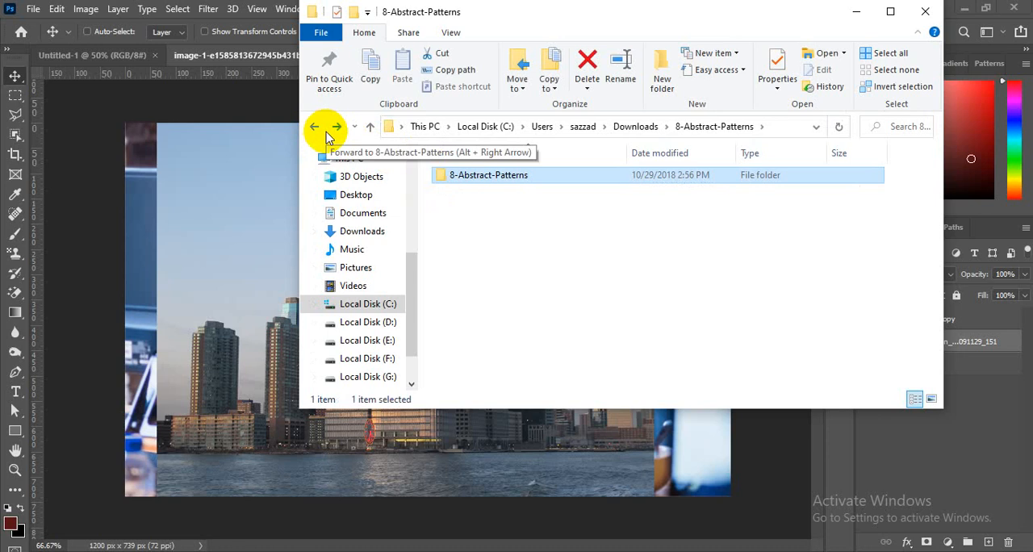
{"action": "left_click", "coordinate": [319, 134]}
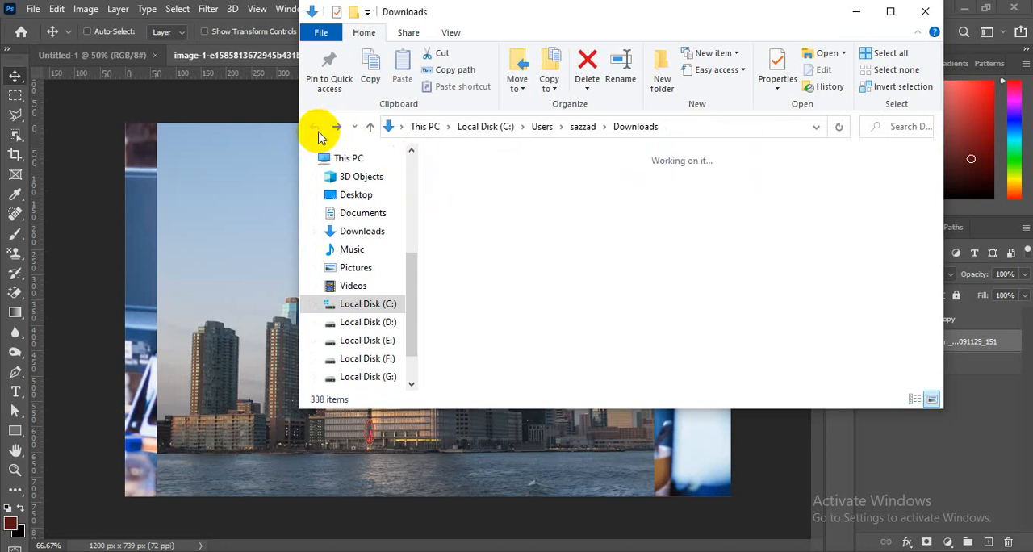
{"action": "left_click", "coordinate": [475, 208]}
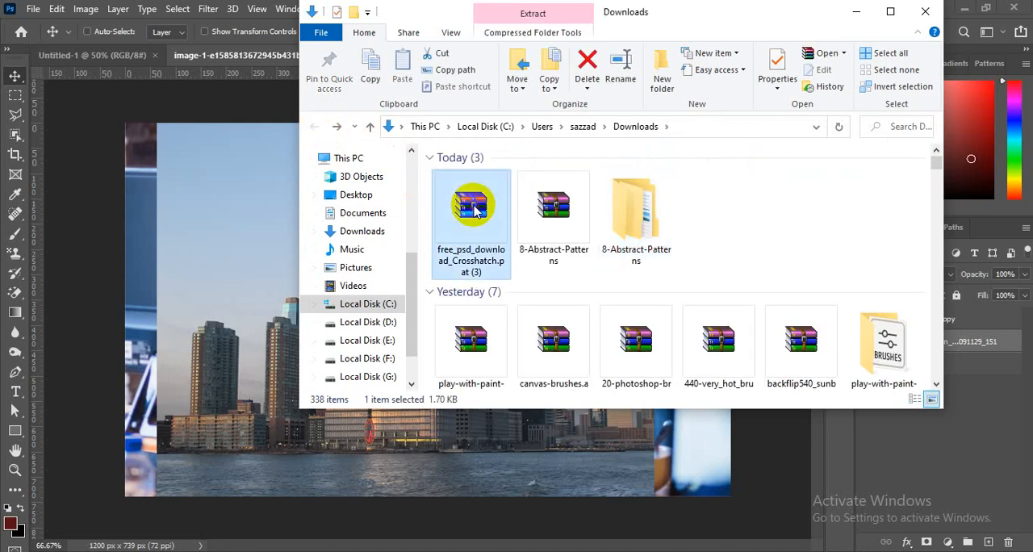
{"action": "right_click", "coordinate": [475, 208]}
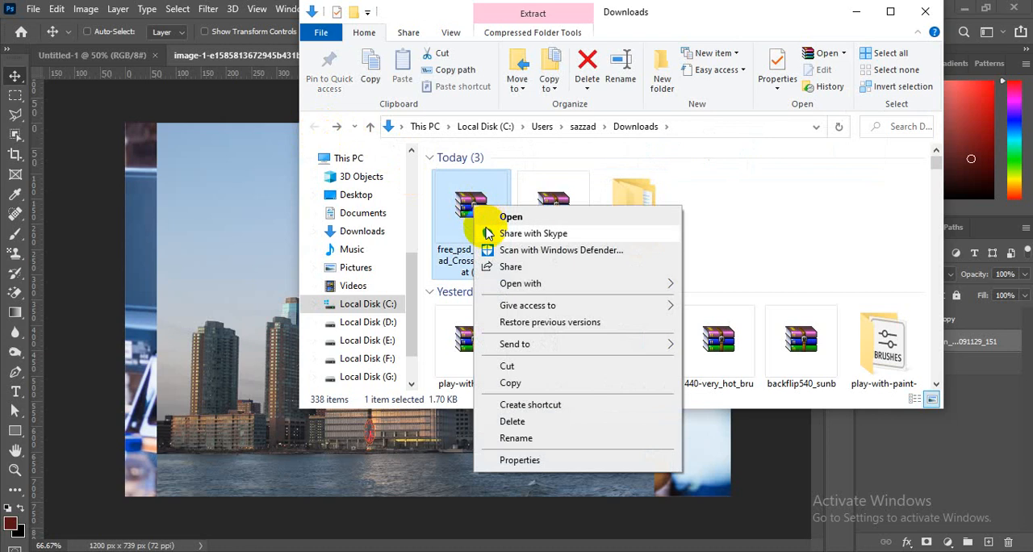
{"action": "left_click", "coordinate": [462, 218]}
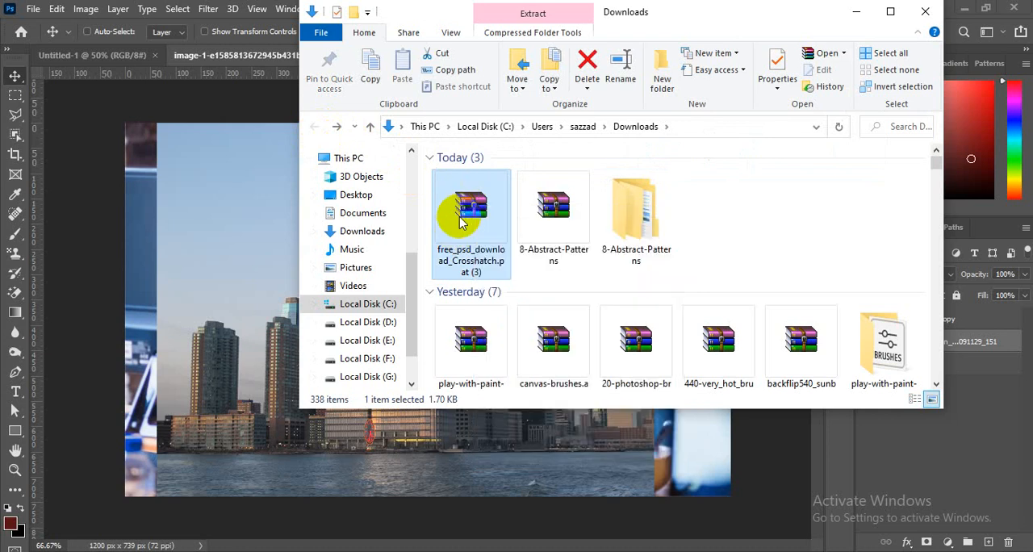
{"action": "left_click", "coordinate": [658, 238]}
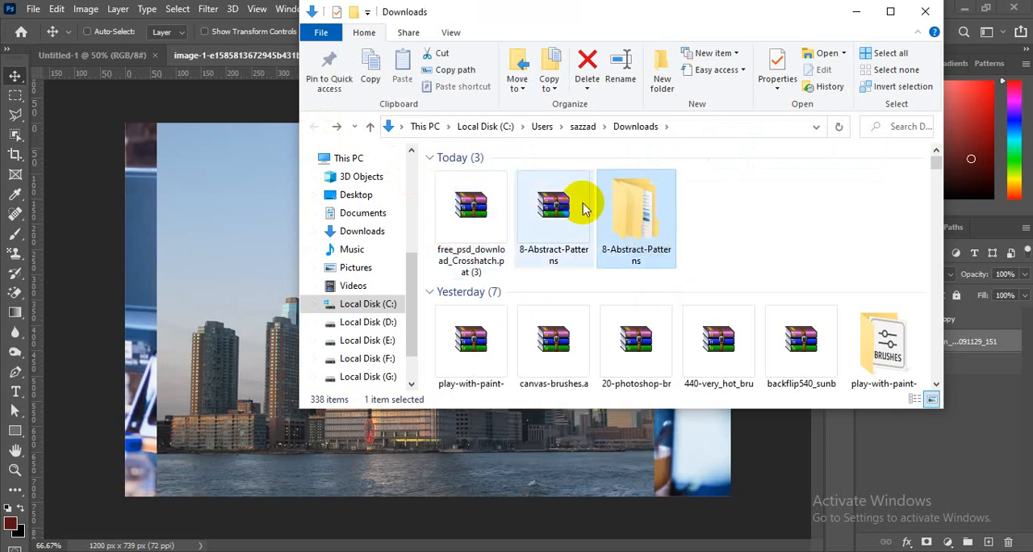
{"action": "left_click", "coordinate": [65, 260]}
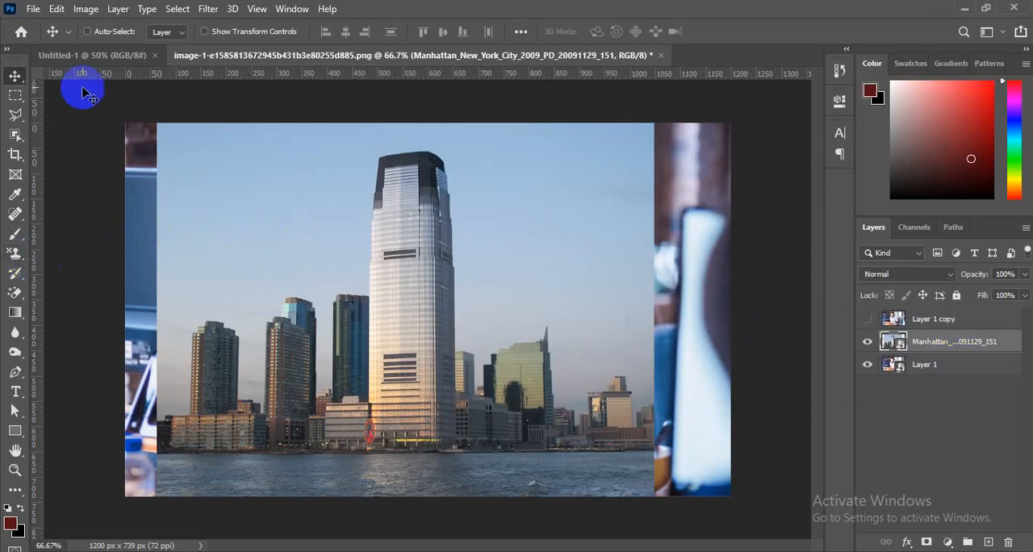
- Switch to the blank Untitled-1 document and activate the Pattern Stamp Tool
{"action": "left_click", "coordinate": [91, 56]}
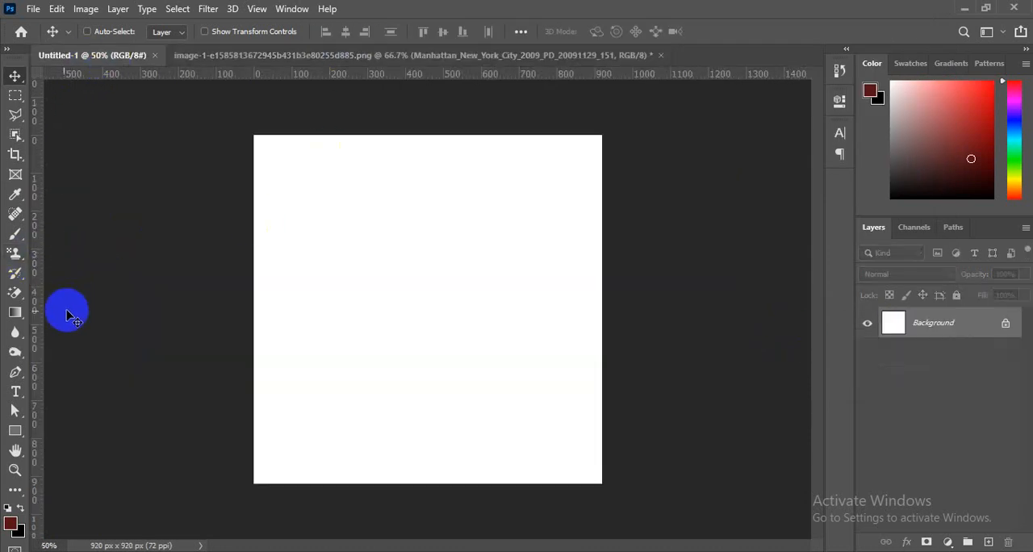
{"action": "left_click", "coordinate": [16, 257]}
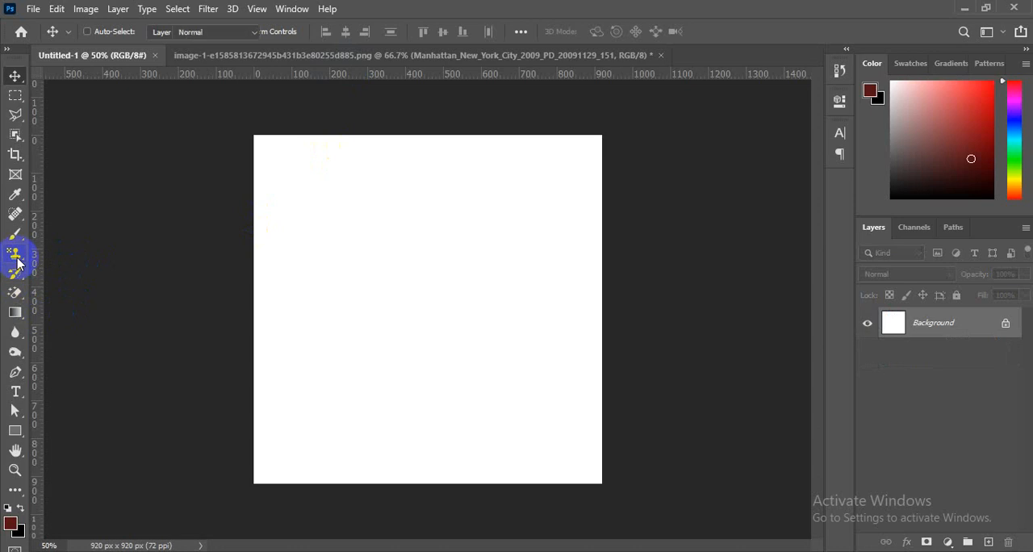
{"action": "right_click", "coordinate": [16, 256]}
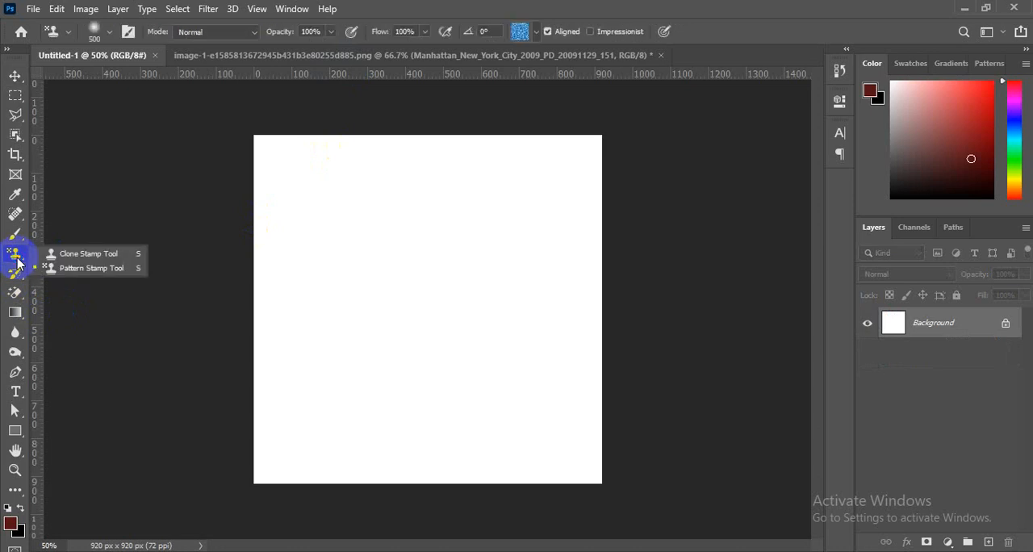
{"action": "left_click", "coordinate": [77, 275]}
{"action": "left_click", "coordinate": [494, 352]}
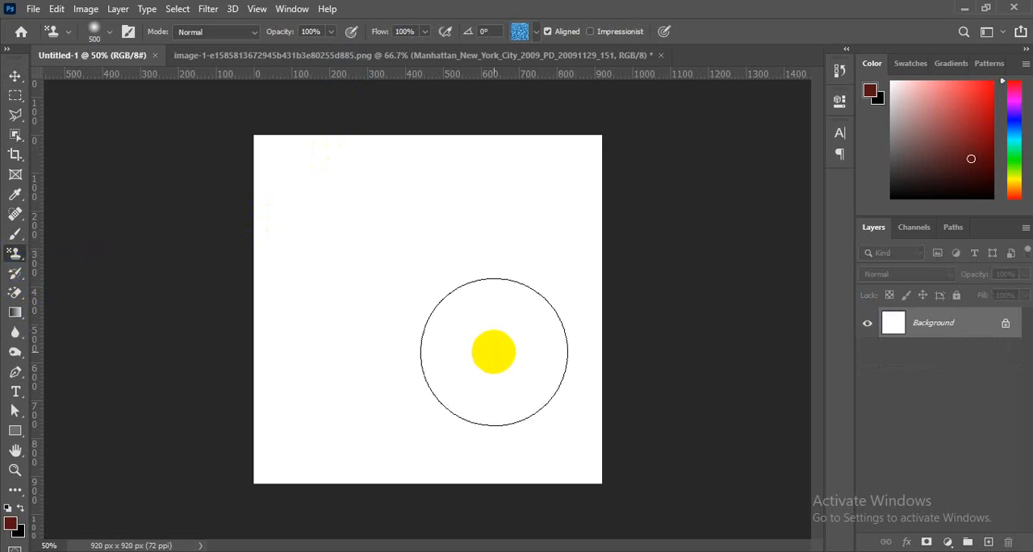
- Start importing patterns from the Pattern Stamp's pattern picker and browse to the Downloads folder
{"action": "left_click", "coordinate": [535, 32]}
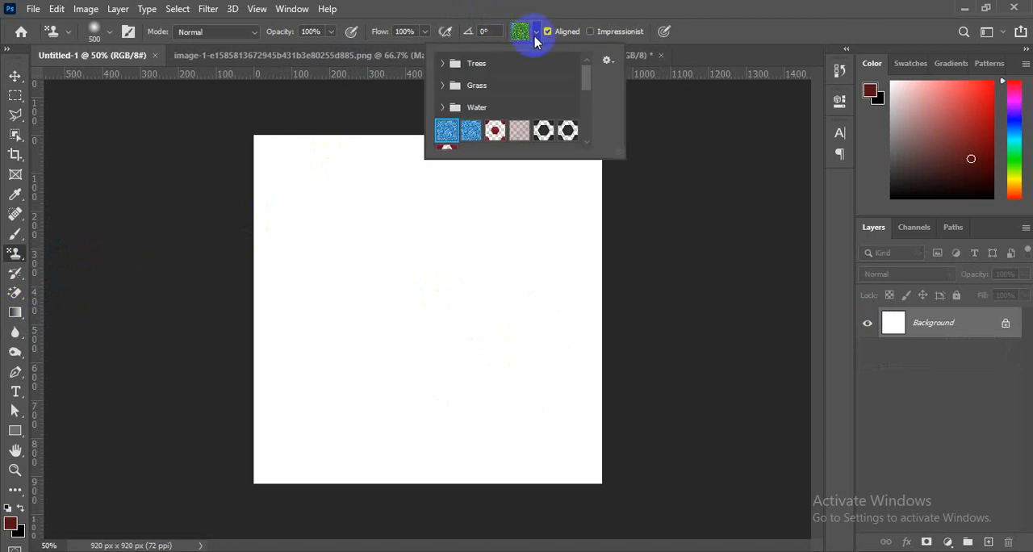
{"action": "left_click", "coordinate": [607, 59]}
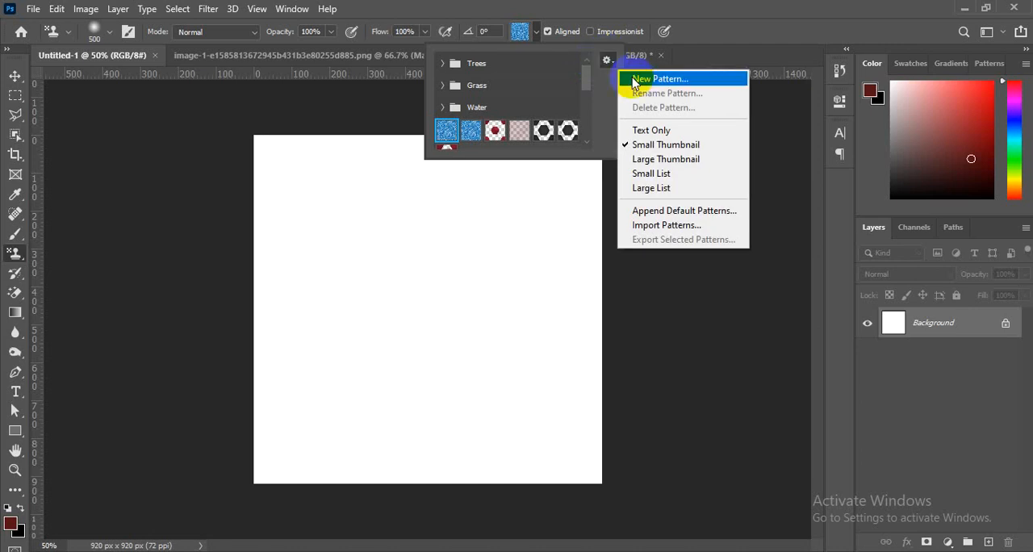
{"action": "left_click", "coordinate": [692, 225]}
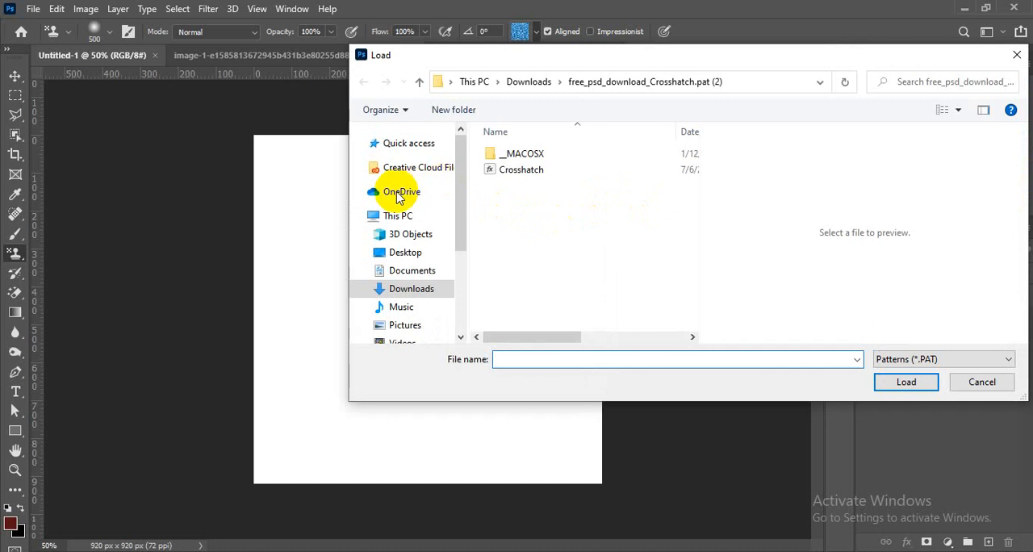
{"action": "scroll", "coordinate": [405, 252], "scroll_direction": "up", "scroll_amount": 2}
{"action": "left_click", "coordinate": [403, 247]}
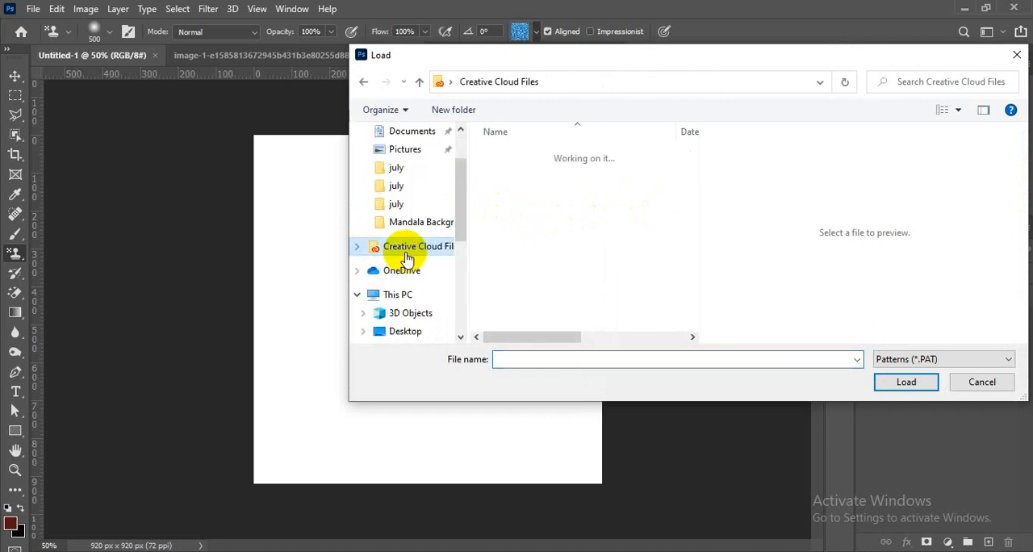
{"action": "scroll", "coordinate": [410, 238], "scroll_direction": "up", "scroll_amount": 2}
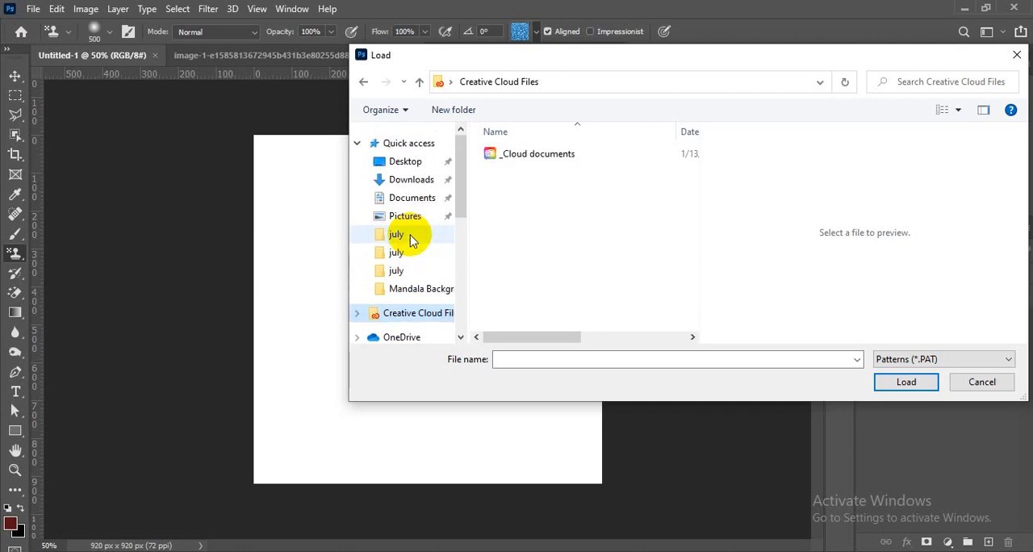
{"action": "left_click", "coordinate": [400, 184]}
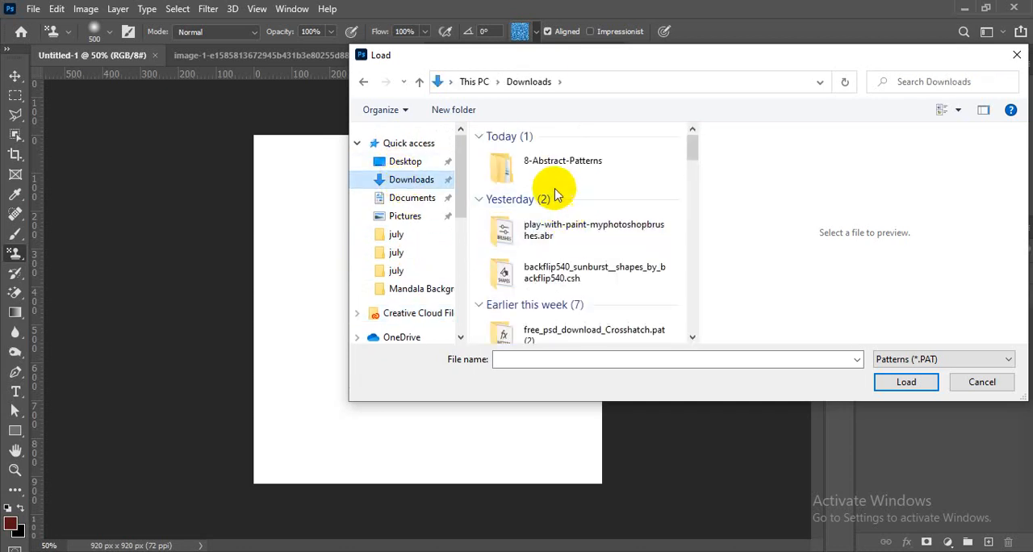
- Load the 8-Abstract-Patterns PAT file from the nested 8-Abstract-Patterns folder
{"action": "left_click", "coordinate": [549, 175]}
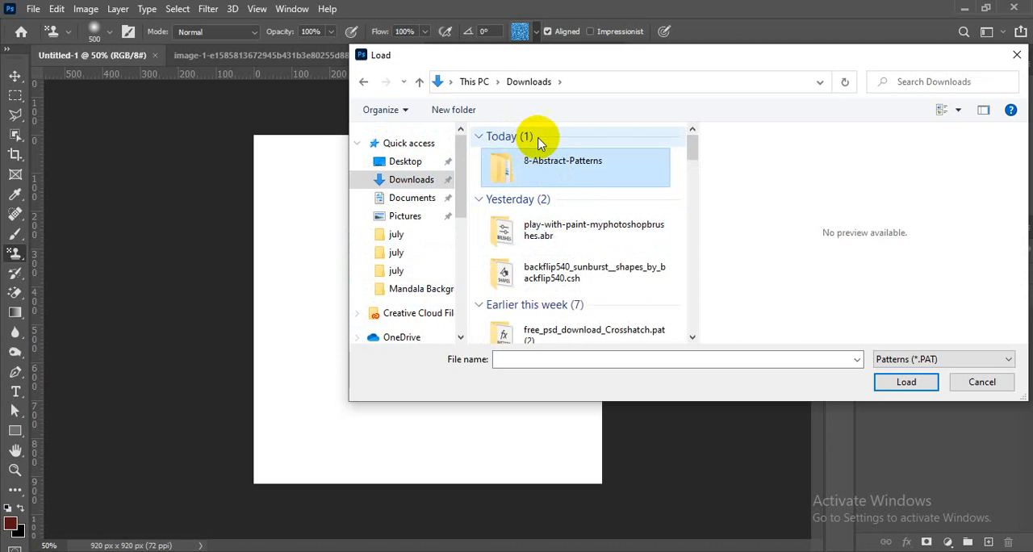
{"action": "double_click", "coordinate": [543, 166]}
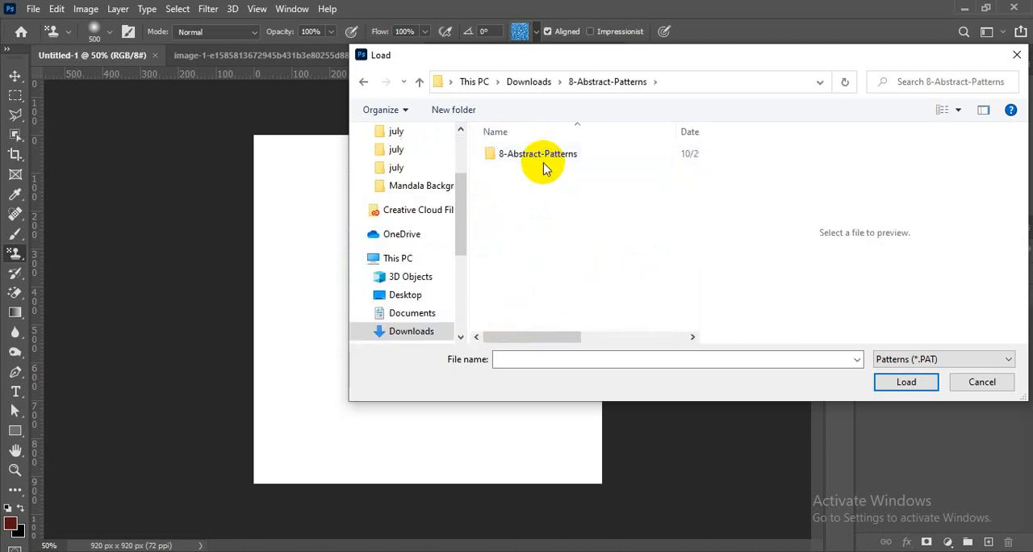
{"action": "double_click", "coordinate": [543, 158]}
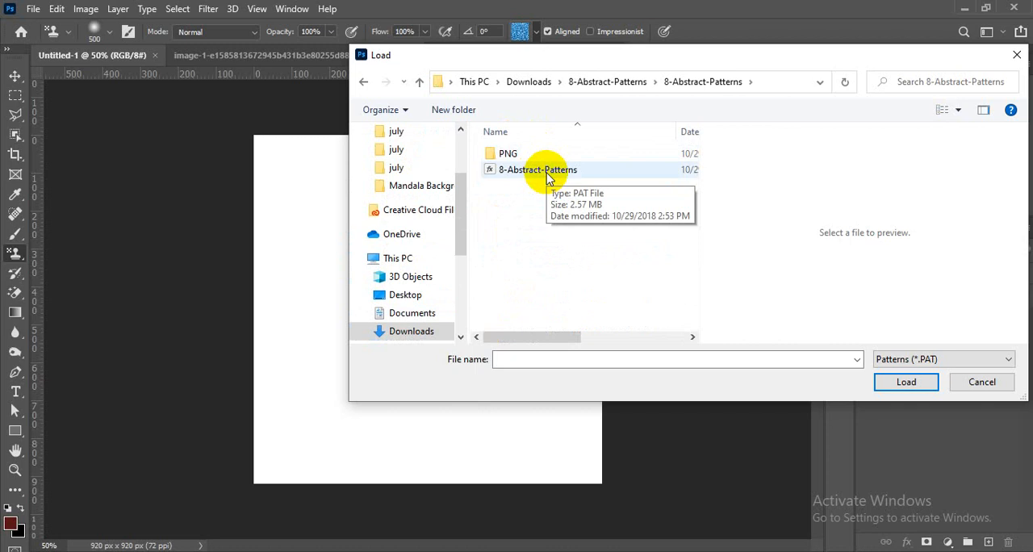
{"action": "left_click", "coordinate": [547, 175]}
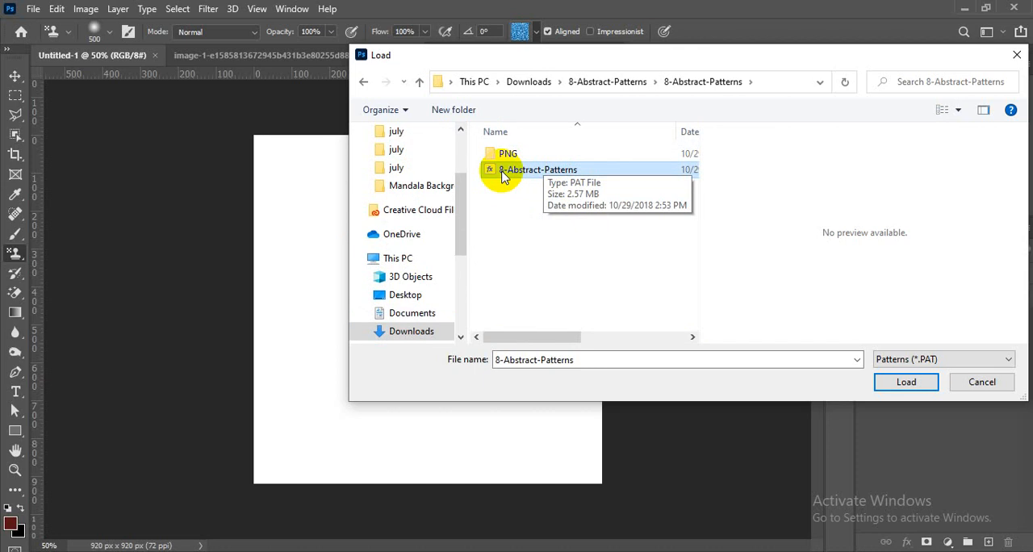
{"action": "left_click", "coordinate": [898, 361]}
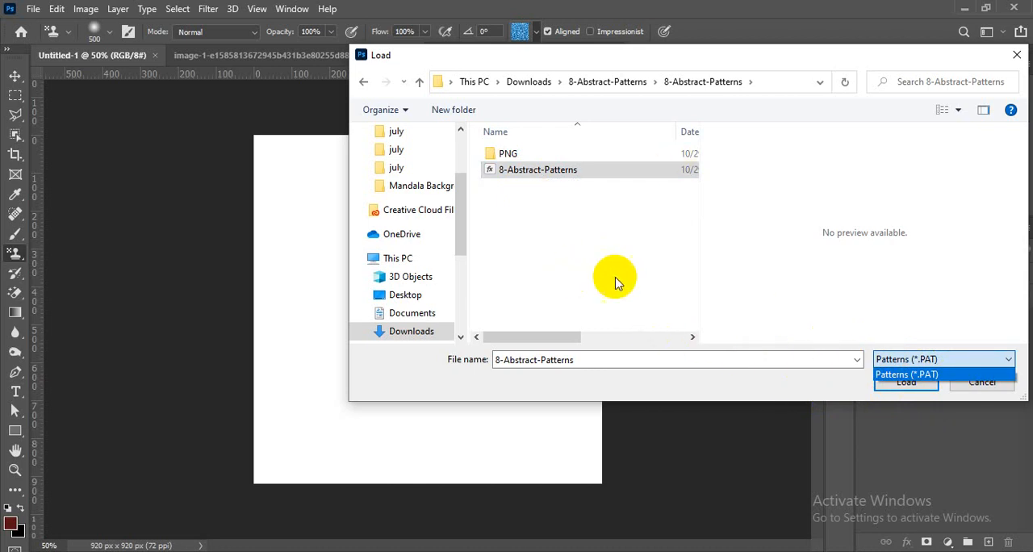
{"action": "left_click", "coordinate": [776, 391]}
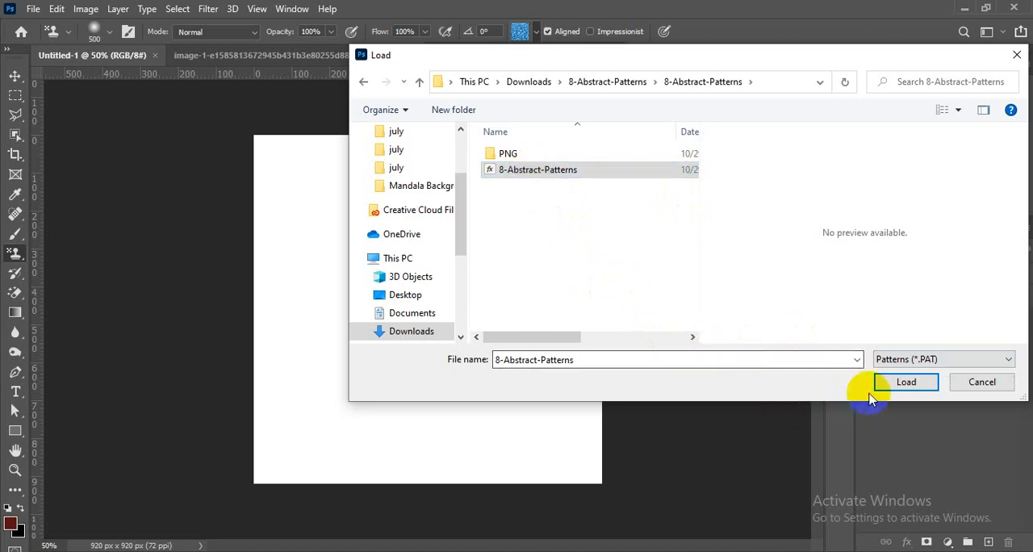
{"action": "left_click", "coordinate": [894, 384]}
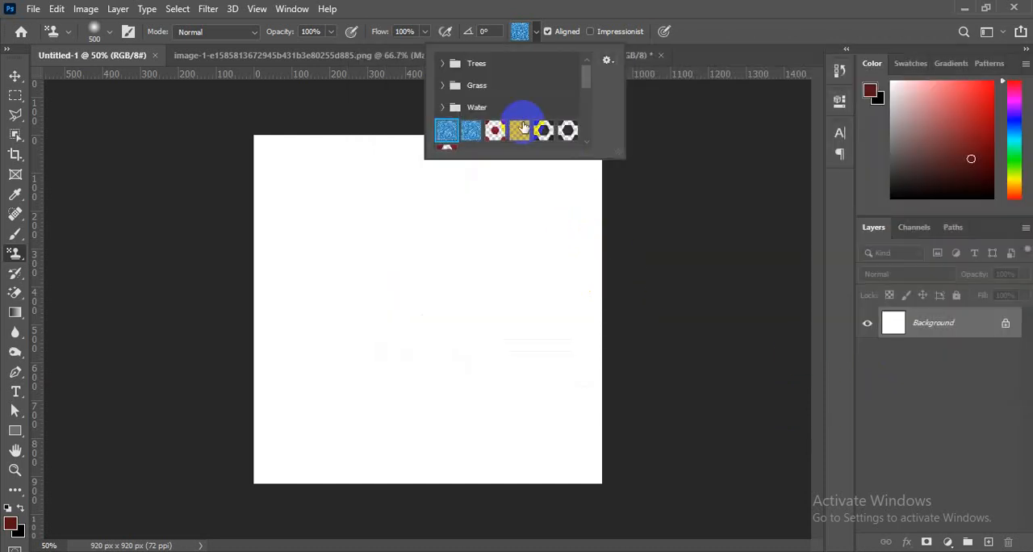
- Expand the imported 8-Abstract-Patterns group in the pattern picker to examine its patterns
{"action": "scroll", "coordinate": [523, 128], "scroll_direction": "down", "scroll_amount": 8}
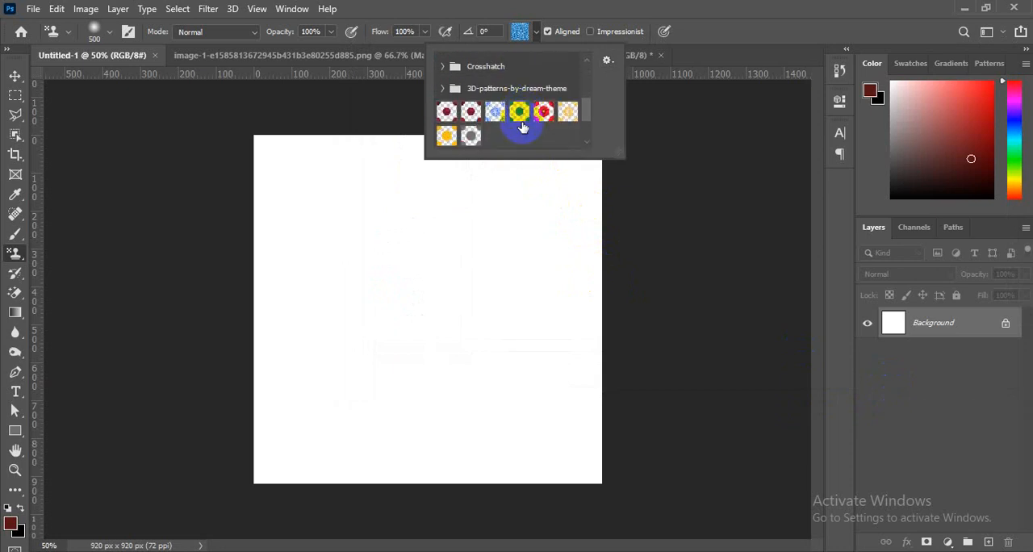
{"action": "scroll", "coordinate": [523, 127], "scroll_direction": "down", "scroll_amount": 1}
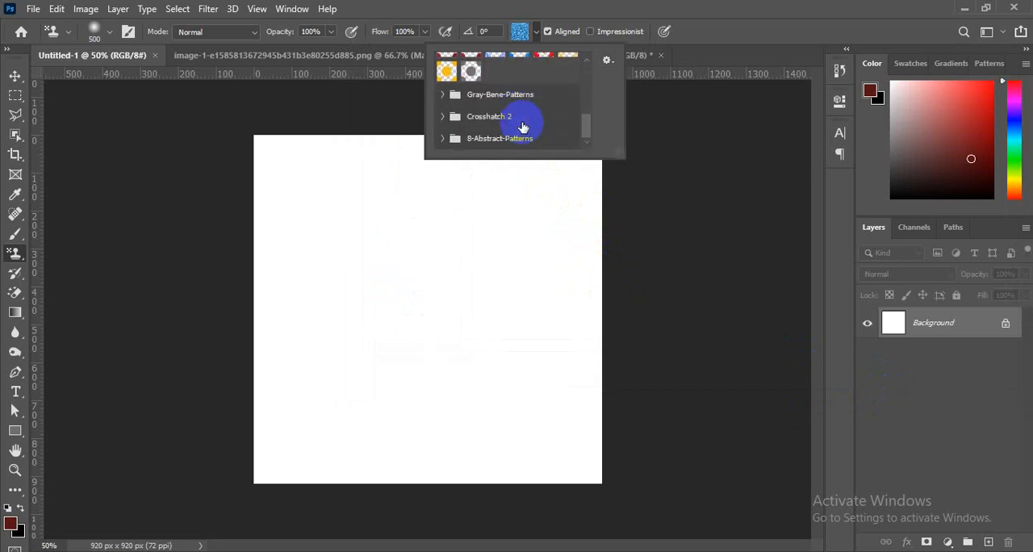
{"action": "left_click", "coordinate": [442, 141]}
{"action": "scroll", "coordinate": [442, 144], "scroll_direction": "down", "scroll_amount": 3}
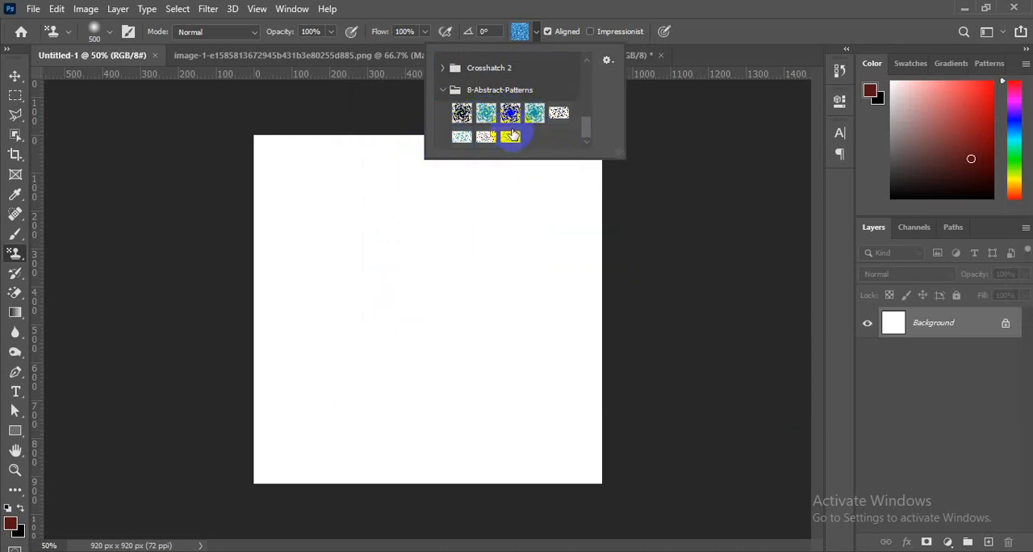
- Unlock the Background layer and review the 8-Abstract-Patterns group again with the Pattern Stamp Tool
{"action": "left_click", "coordinate": [1006, 327]}
{"action": "left_click", "coordinate": [1006, 327]}
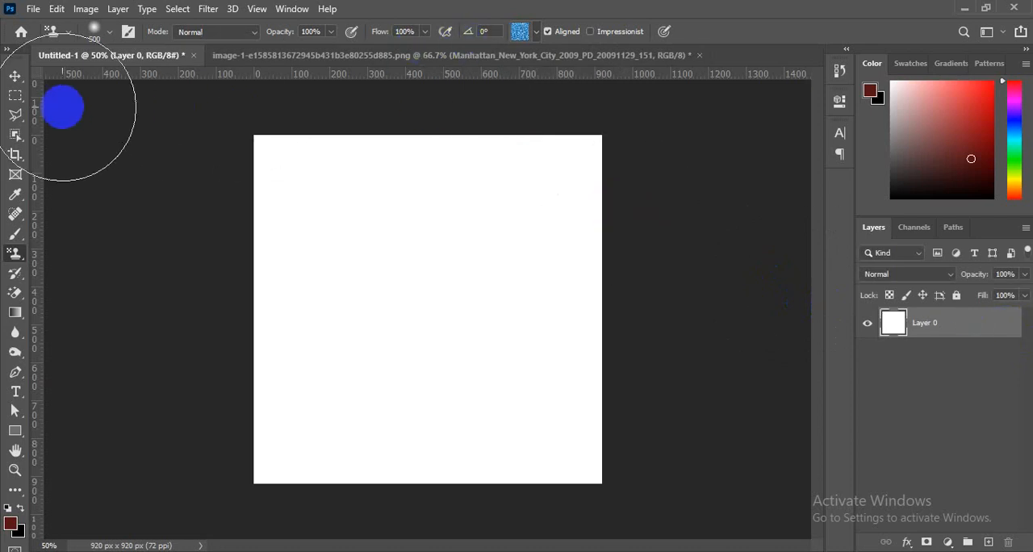
{"action": "left_click", "coordinate": [17, 77]}
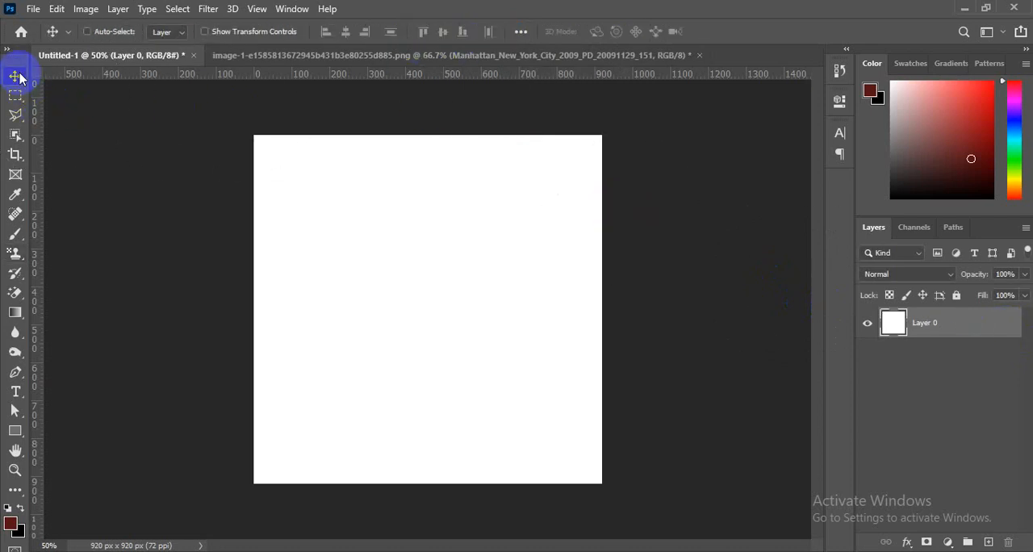
{"action": "left_click", "coordinate": [15, 253]}
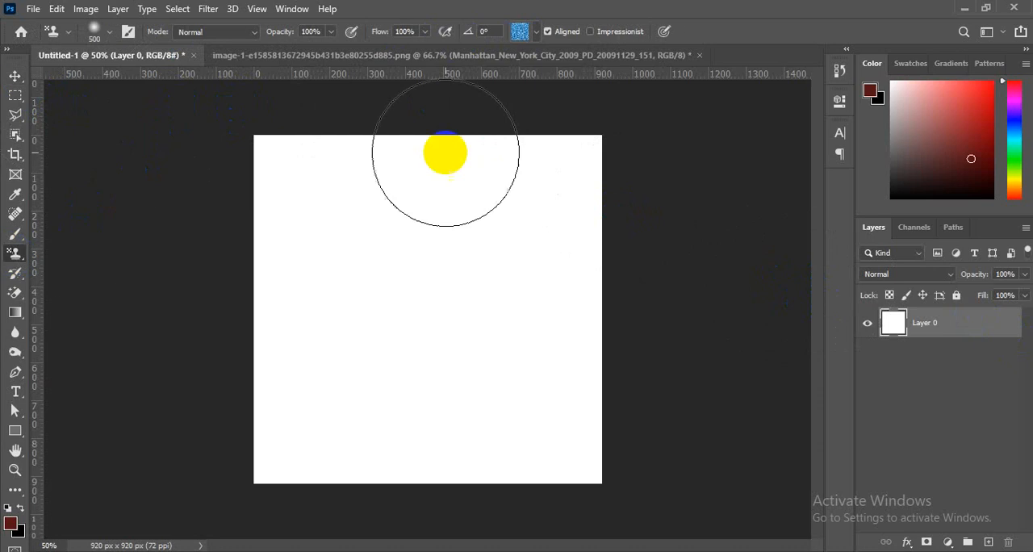
{"action": "left_click", "coordinate": [537, 32]}
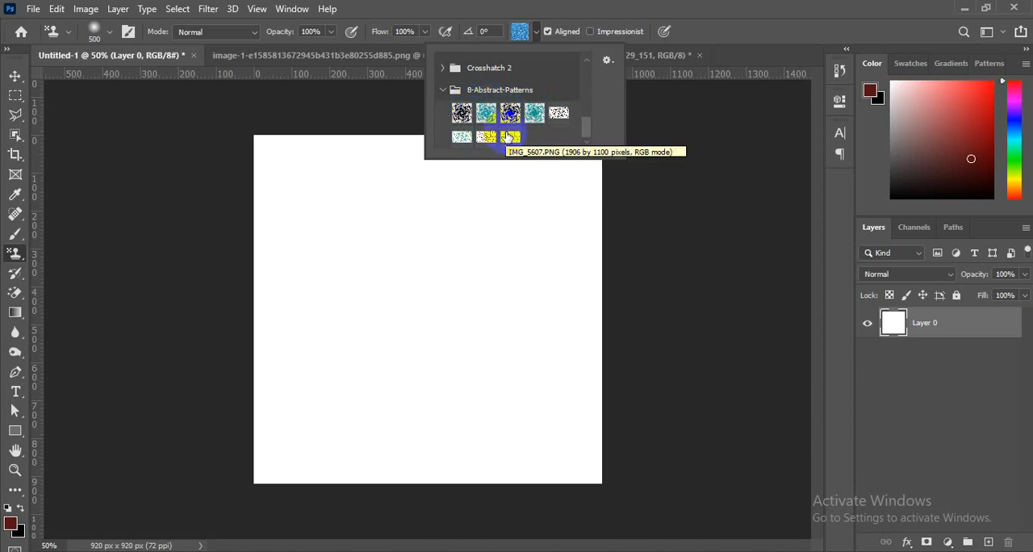
{"action": "left_click", "coordinate": [967, 337]}
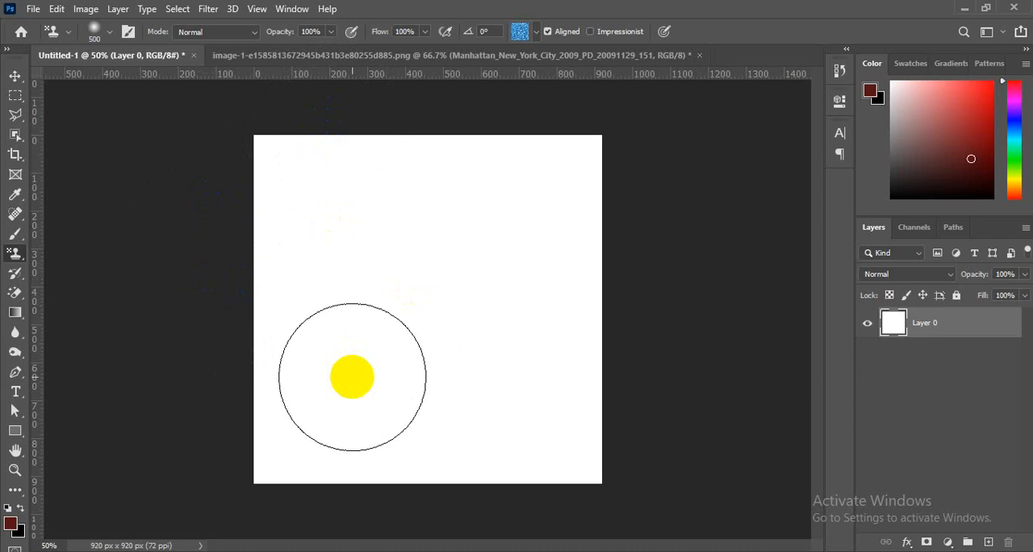
- Add a Pattern Overlay to Layer 0 and try the first three swirl patterns from 8-Abstract-Patterns
{"action": "double_click", "coordinate": [950, 335]}
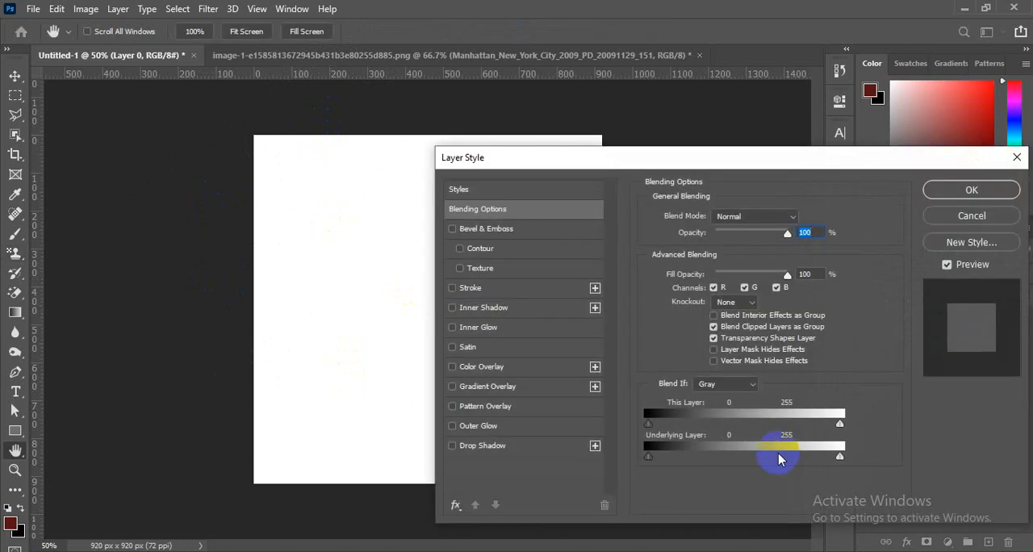
{"action": "left_click", "coordinate": [509, 407]}
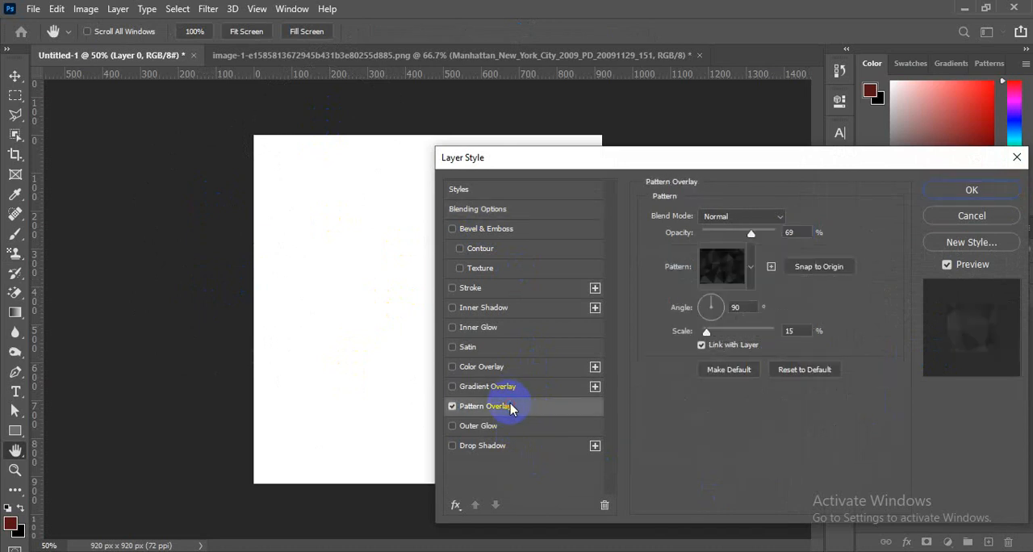
{"action": "left_click", "coordinate": [747, 270]}
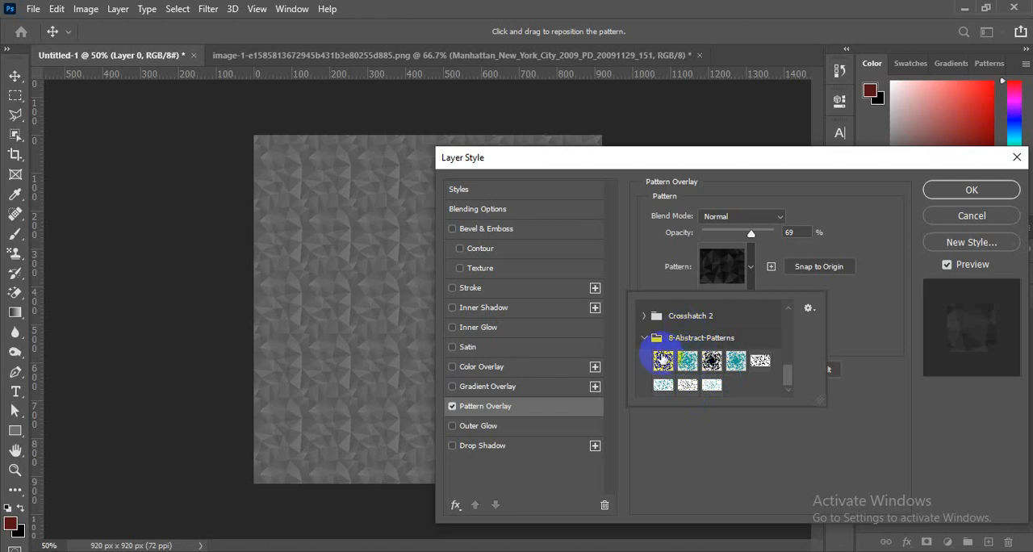
{"action": "left_click", "coordinate": [663, 362]}
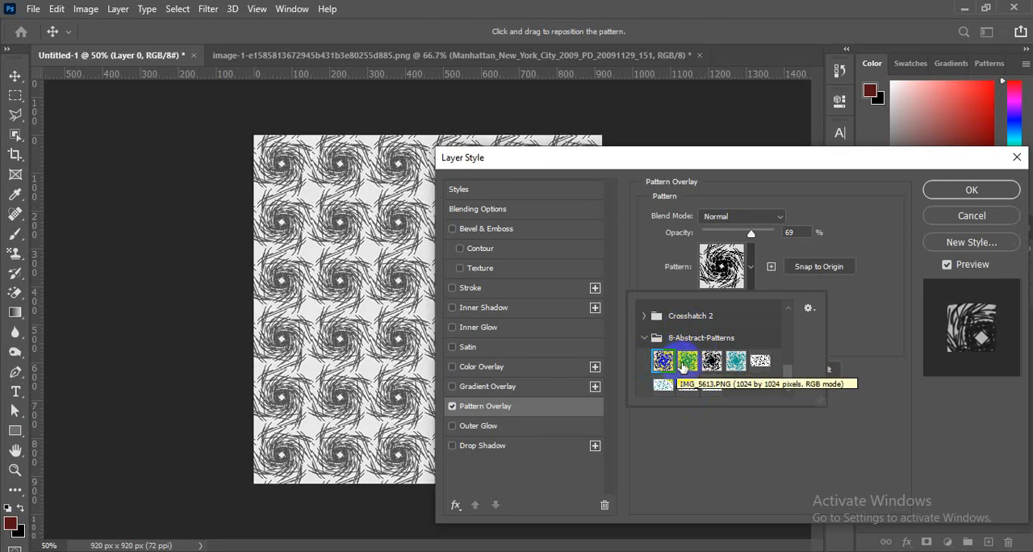
{"action": "left_click", "coordinate": [685, 363]}
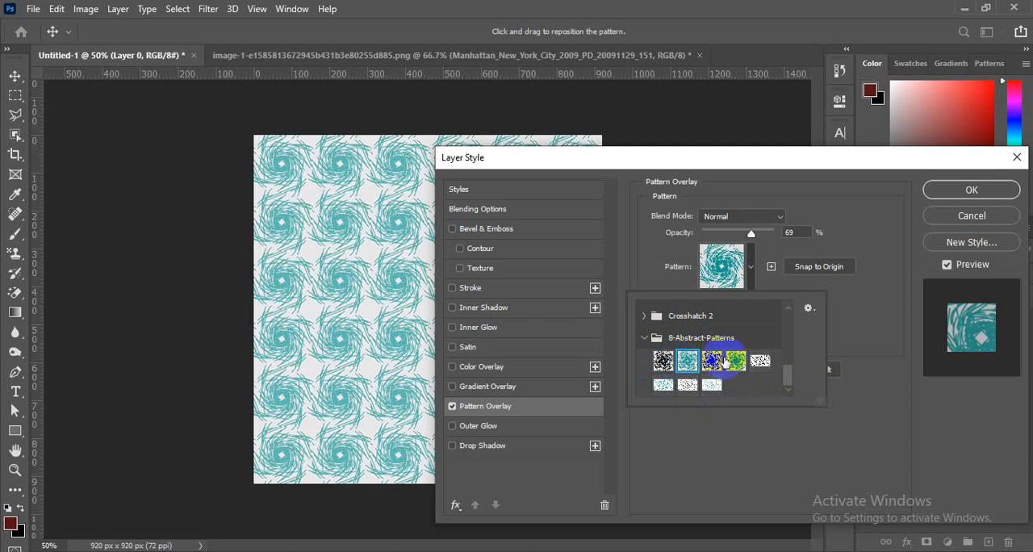
{"action": "left_click", "coordinate": [713, 363]}
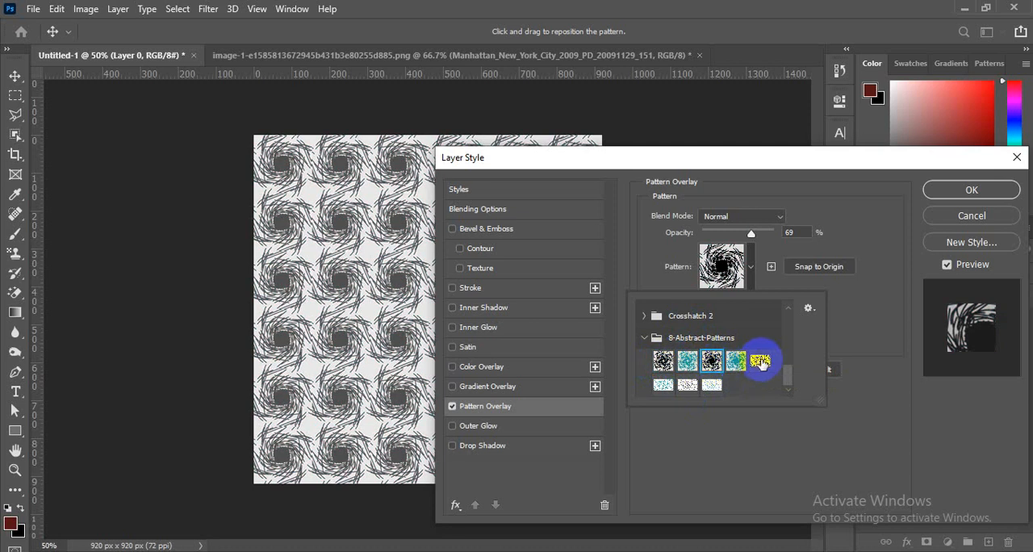
- Choose the fifth 8-Abstract-Patterns pattern, with black lines and dots on white, and apply the Pattern Overlay to Layer 0
{"action": "left_click", "coordinate": [760, 363]}
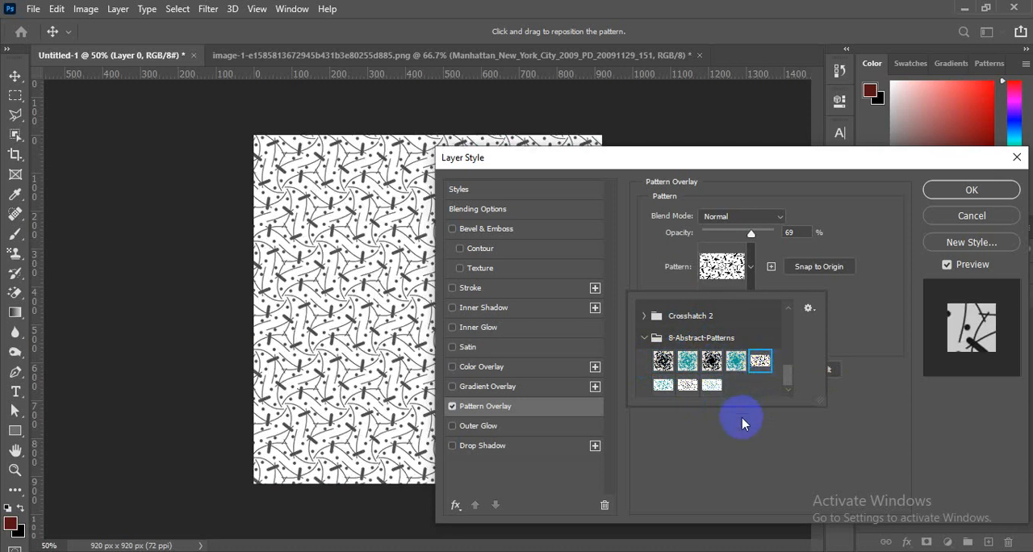
{"action": "left_click", "coordinate": [738, 435]}
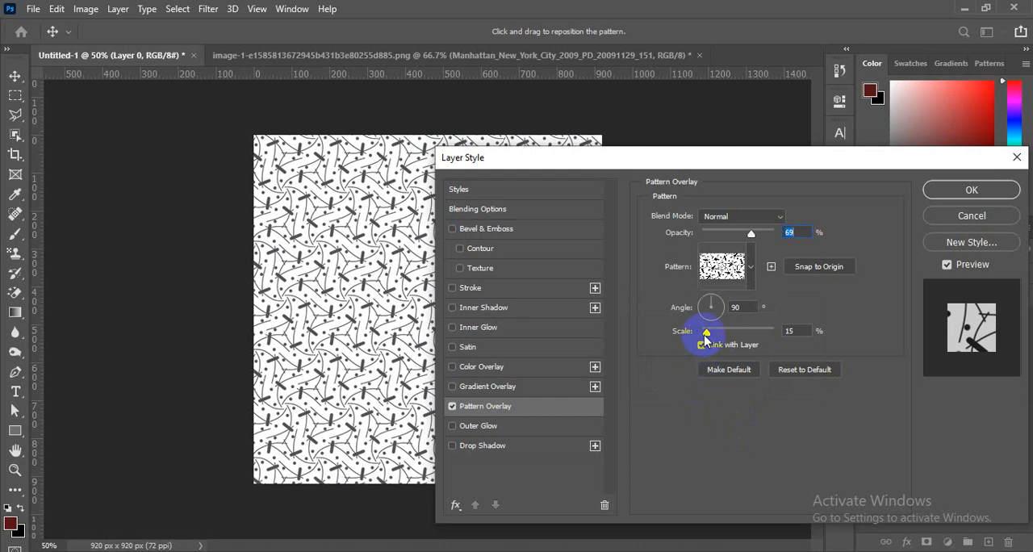
{"action": "mouse_move", "coordinate": [705, 336]}
{"action": "left_mouse_down"}
{"action": "mouse_move", "coordinate": [721, 323]}
{"action": "mouse_move", "coordinate": [709, 341]}
{"action": "left_mouse_up"}
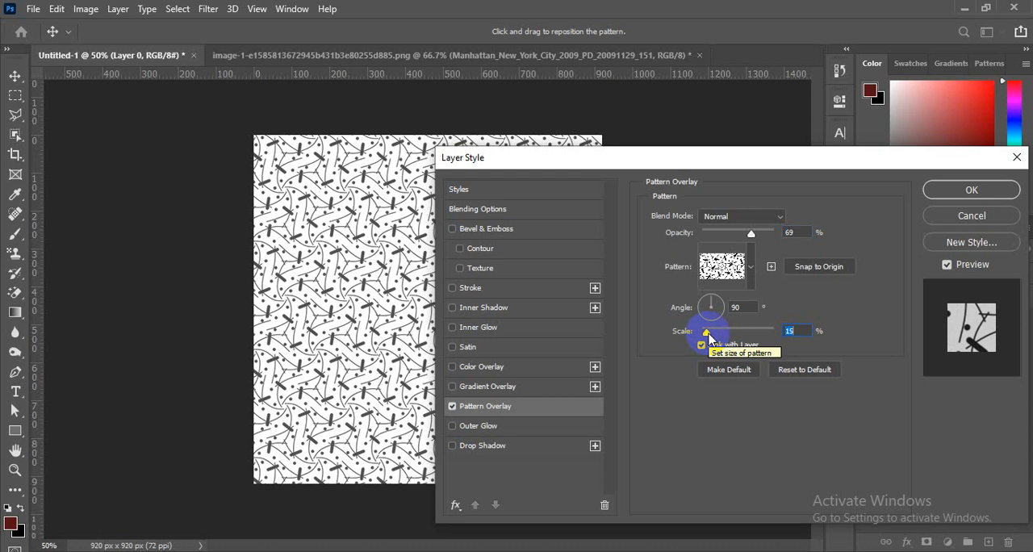
{"action": "left_click", "coordinate": [942, 190]}
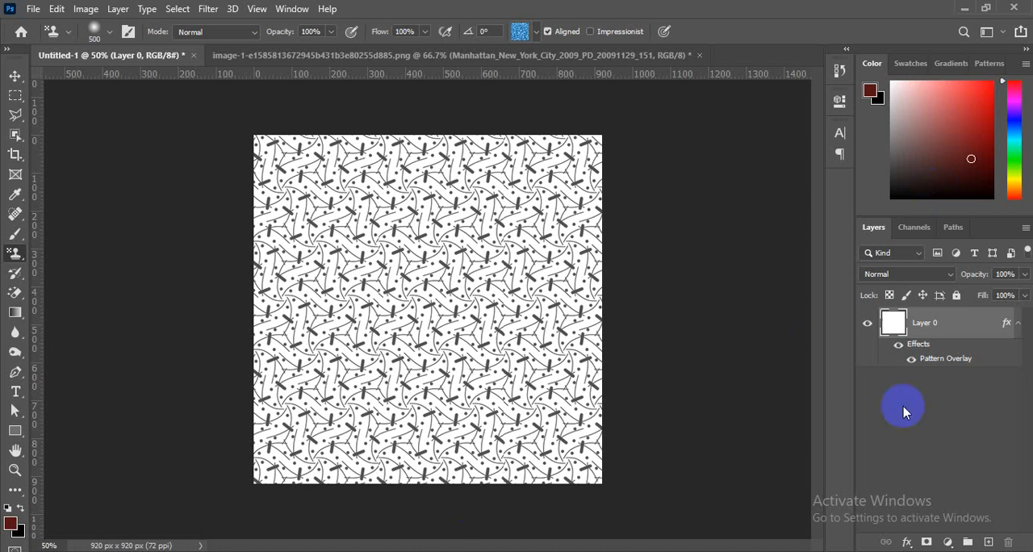
- Hide Layer 0 and draw a rectangle shape about 236 by 286 px in the canvas's upper middle
{"action": "left_click", "coordinate": [867, 322]}
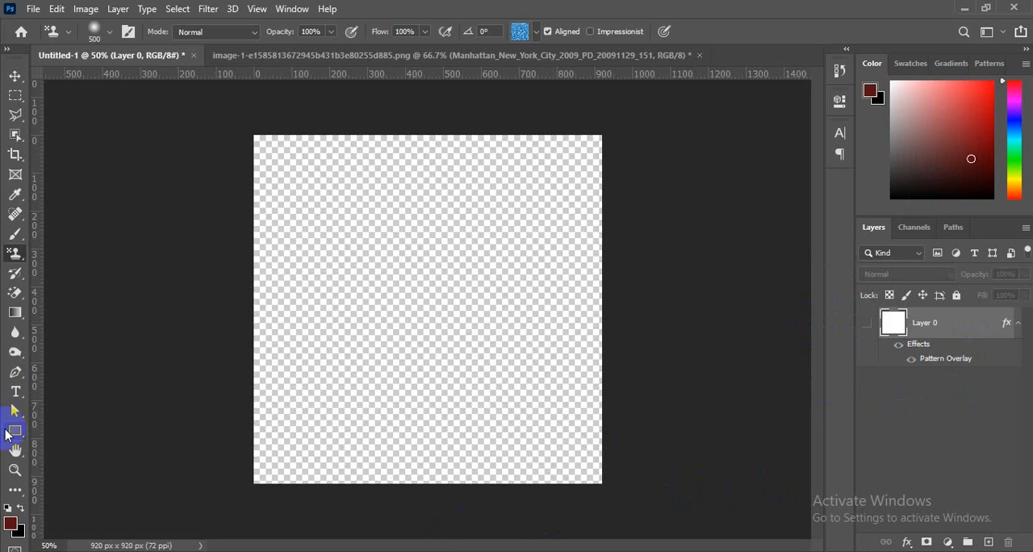
{"action": "left_click_drag", "start_coordinate": [8, 434], "coordinate": [49, 430]}
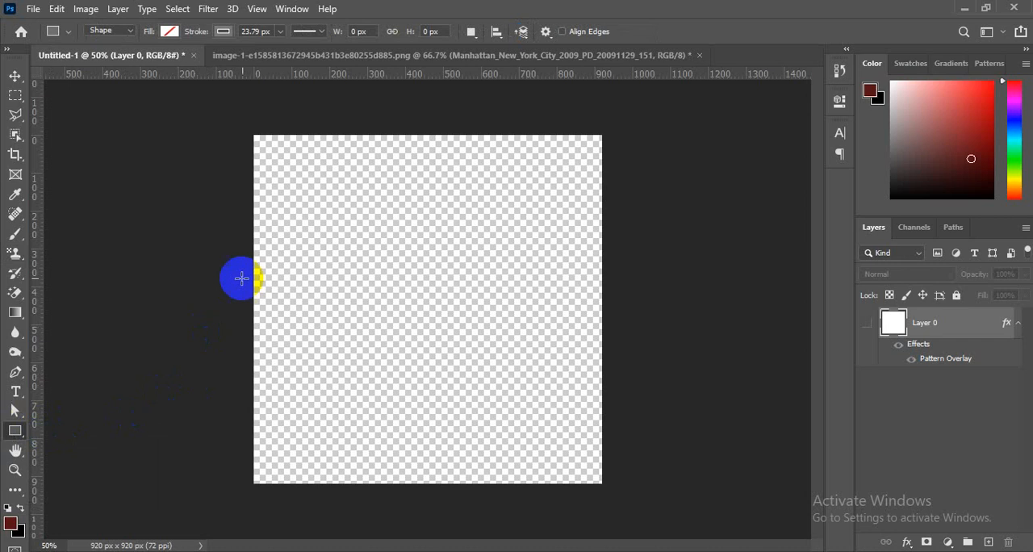
{"action": "left_click_drag", "start_coordinate": [383, 198], "coordinate": [475, 310]}
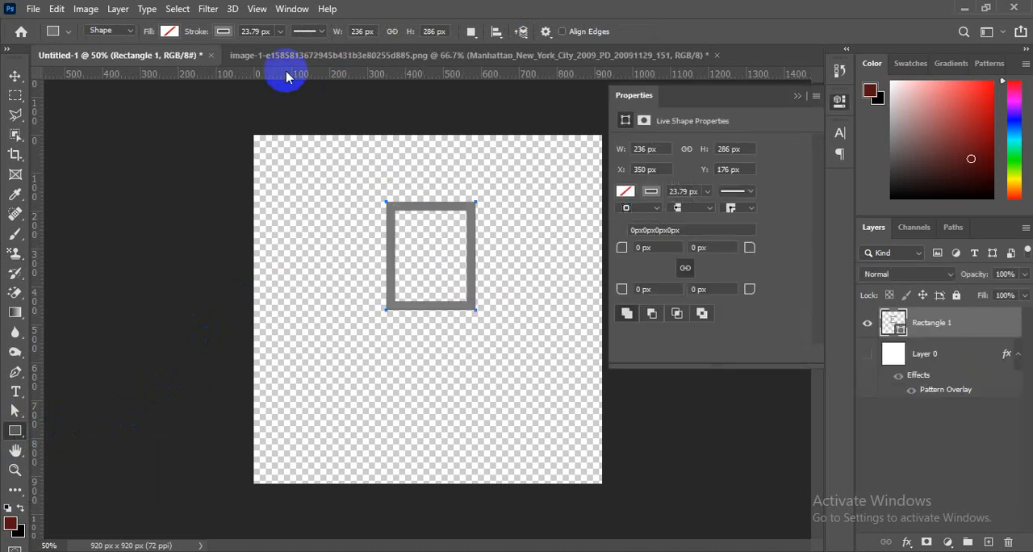
- Remove the rectangle's stroke and give it a solid dark red fill
{"action": "left_click", "coordinate": [224, 36]}
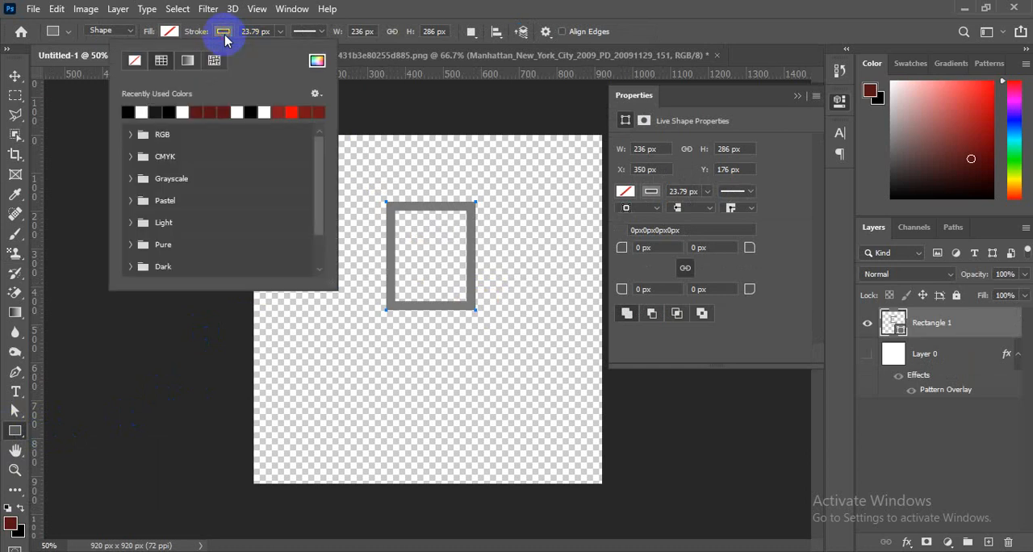
{"action": "left_click", "coordinate": [134, 64]}
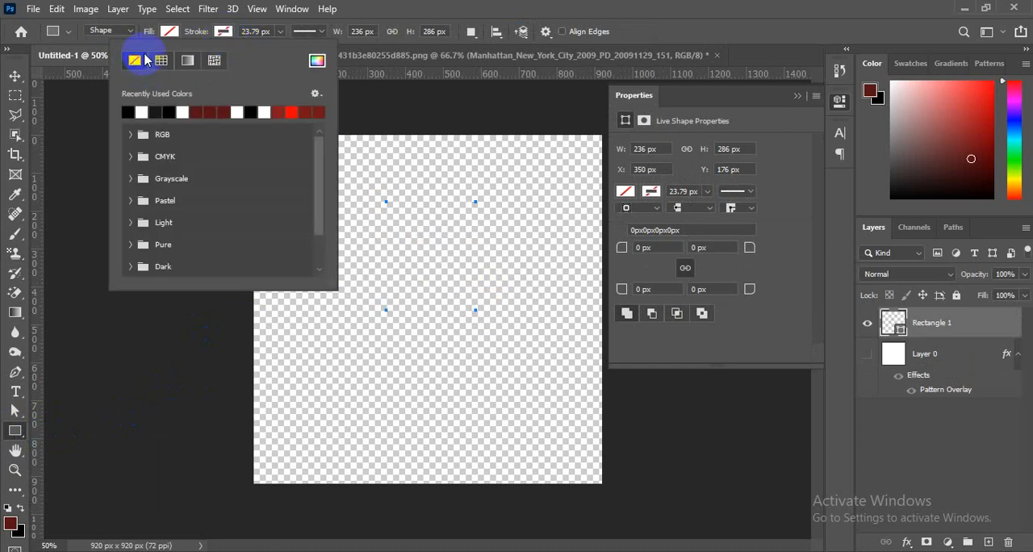
{"action": "left_click", "coordinate": [169, 33]}
{"action": "left_click", "coordinate": [169, 32]}
{"action": "left_click", "coordinate": [108, 62]}
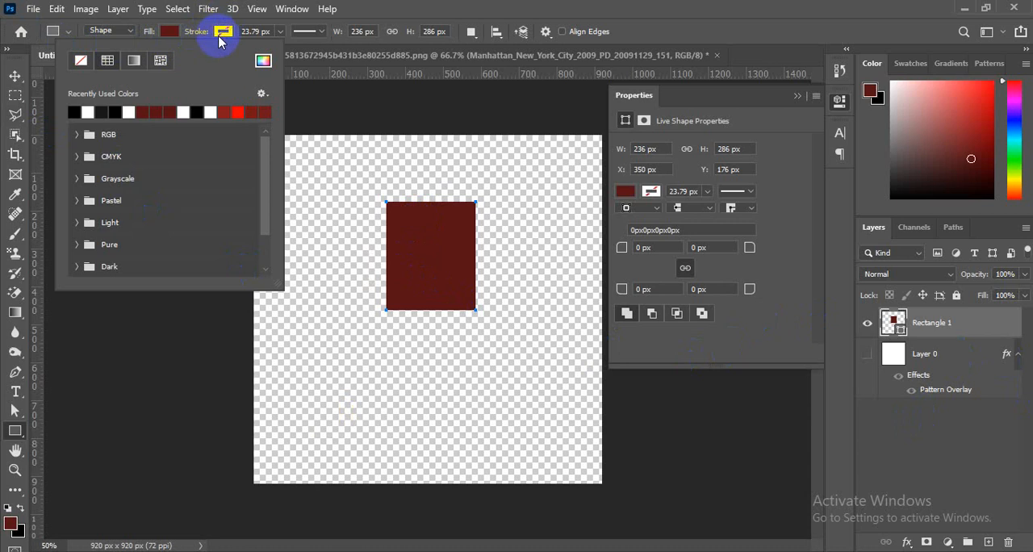
{"action": "left_click", "coordinate": [160, 34]}
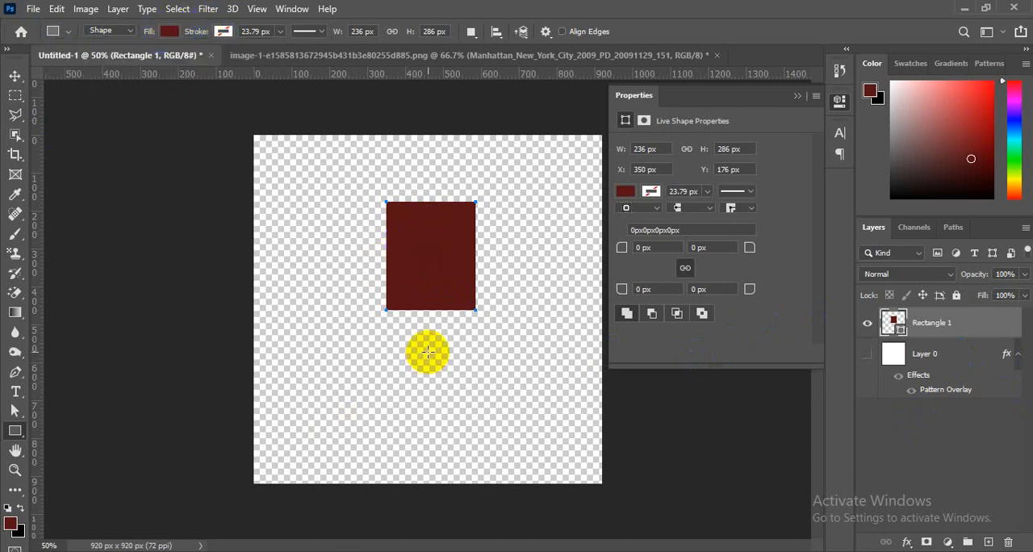
- Duplicate the rectangle twice, moving Rectangle 1 copy 2 to the canvas's lower left and Rectangle 1 to about X 628, Y 534 px
{"action": "key", "text": "ctrl+j"}
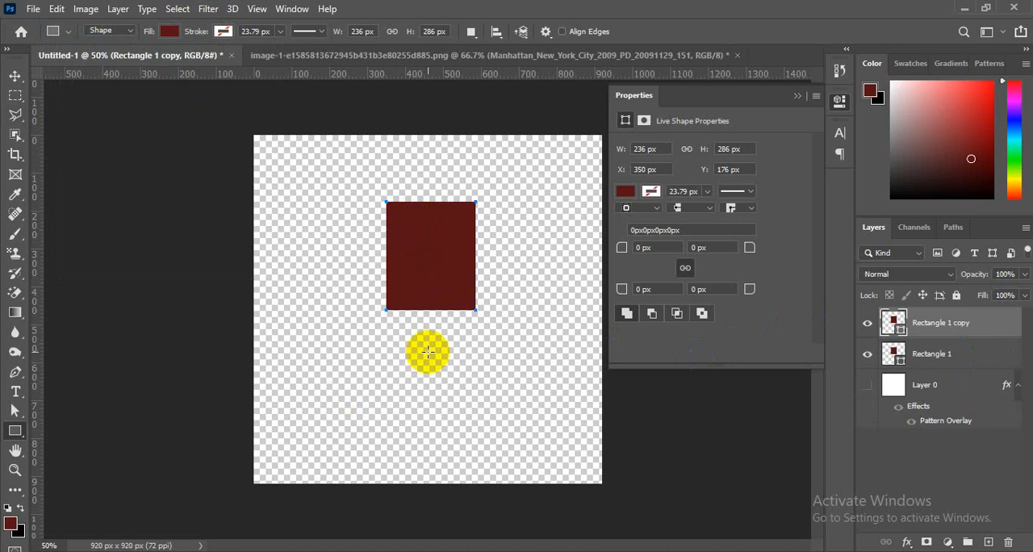
{"action": "key", "text": "ctrl+j"}
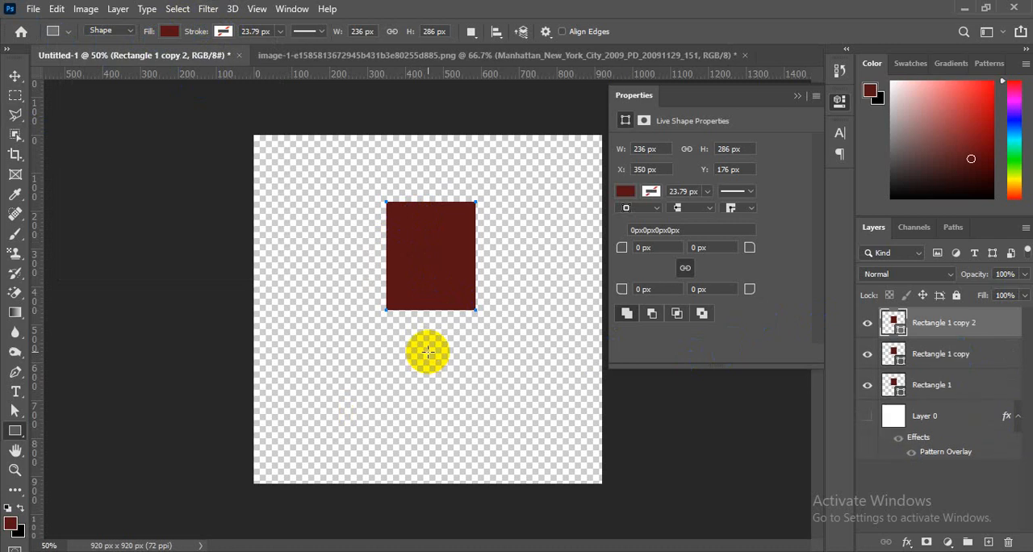
{"action": "left_click", "coordinate": [14, 74]}
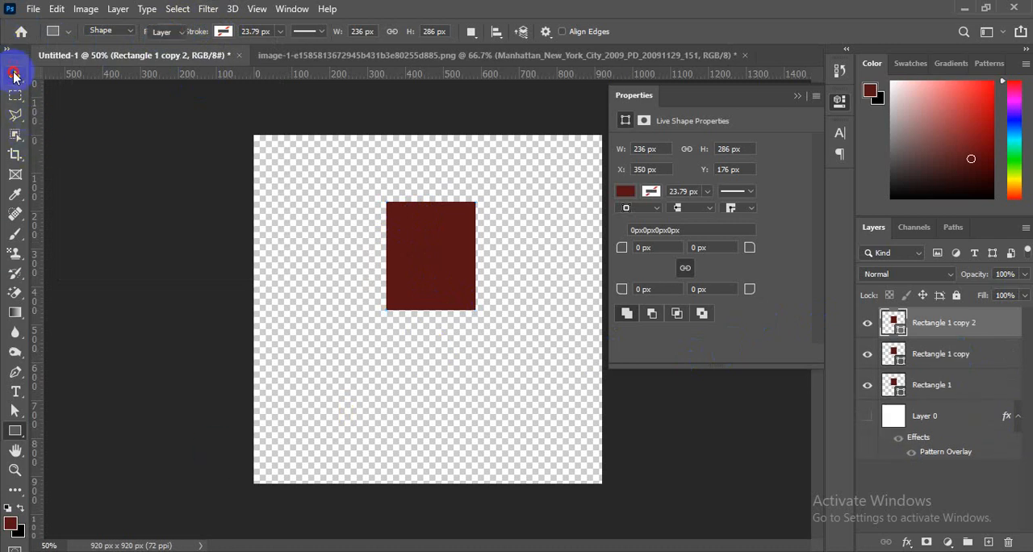
{"action": "left_click_drag", "start_coordinate": [411, 256], "coordinate": [369, 376]}
{"action": "left_click", "coordinate": [936, 383]}
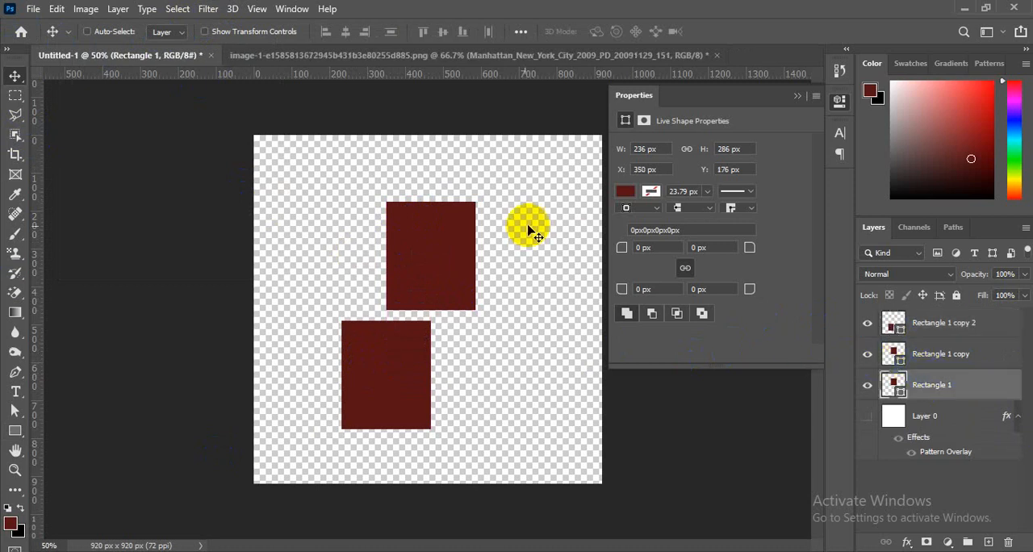
{"action": "left_click_drag", "start_coordinate": [415, 239], "coordinate": [525, 377]}
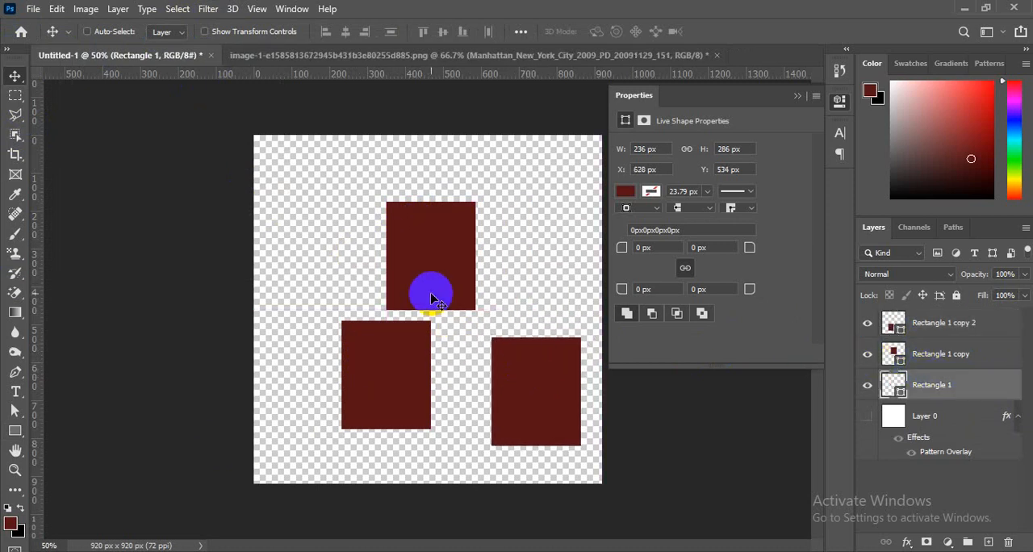
- Identify the Rectangle 1 copy layer by toggling its visibility and try a Pattern Overlay on it
{"action": "left_click", "coordinate": [943, 353]}
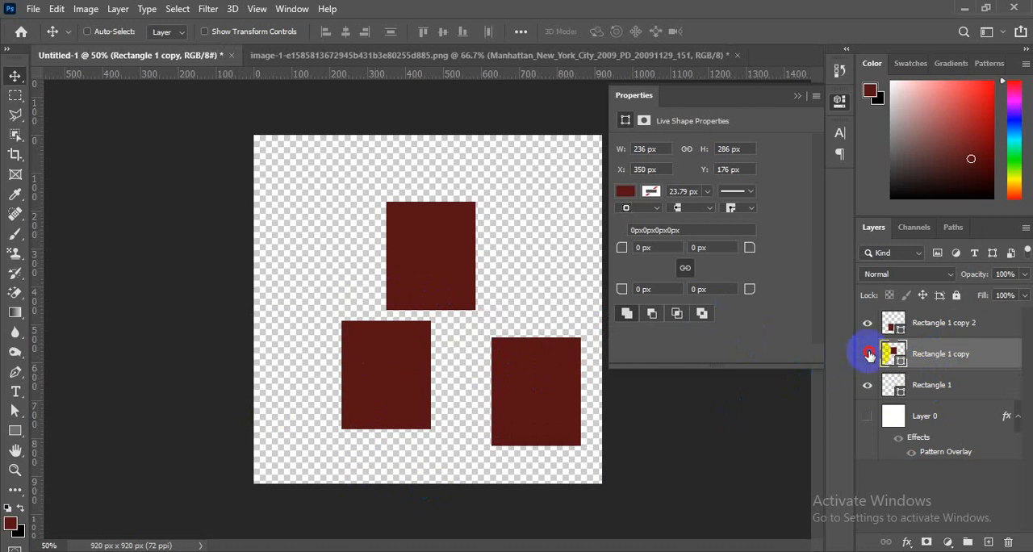
{"action": "left_click", "coordinate": [868, 355]}
{"action": "left_click", "coordinate": [868, 354]}
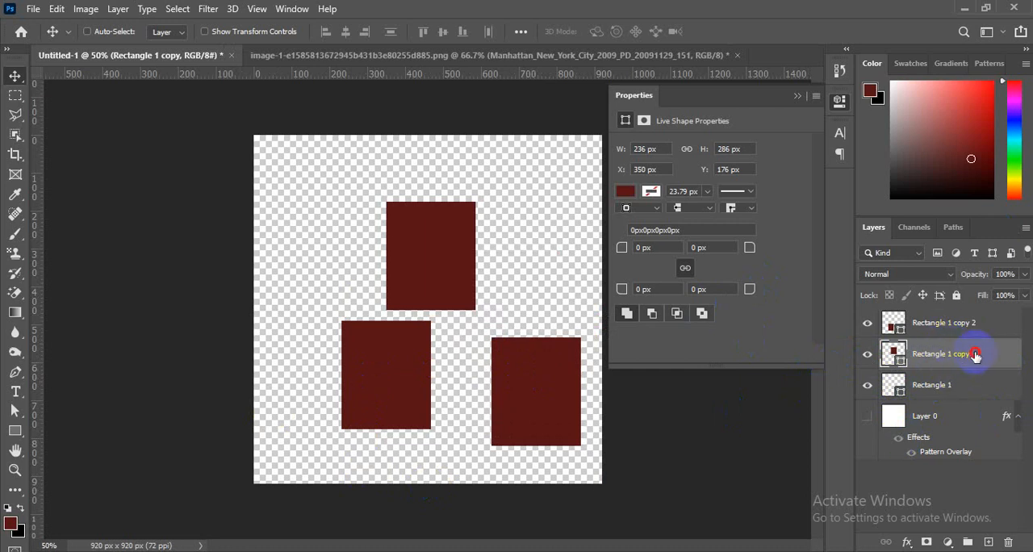
{"action": "double_click", "coordinate": [975, 354]}
{"action": "left_click", "coordinate": [984, 355]}
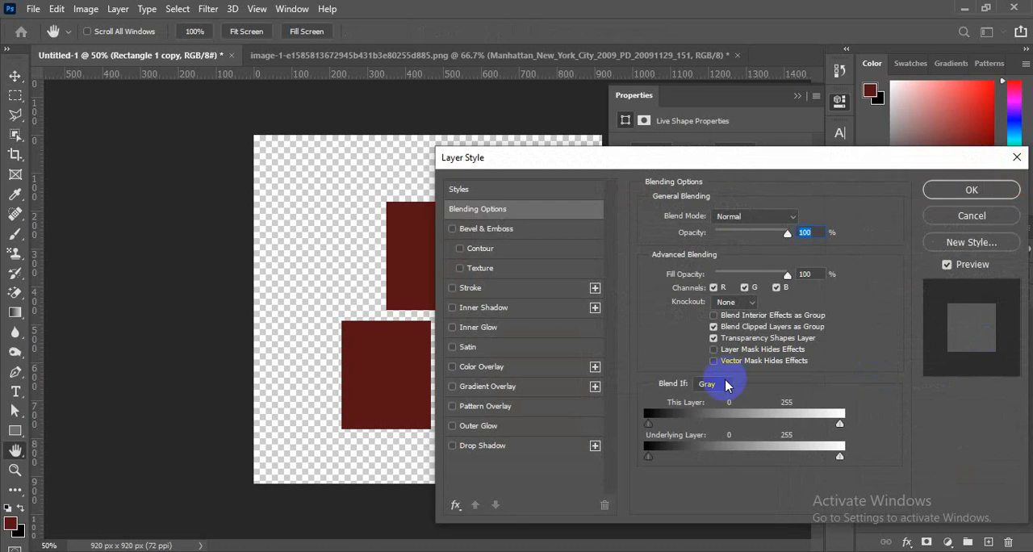
{"action": "left_click", "coordinate": [489, 414]}
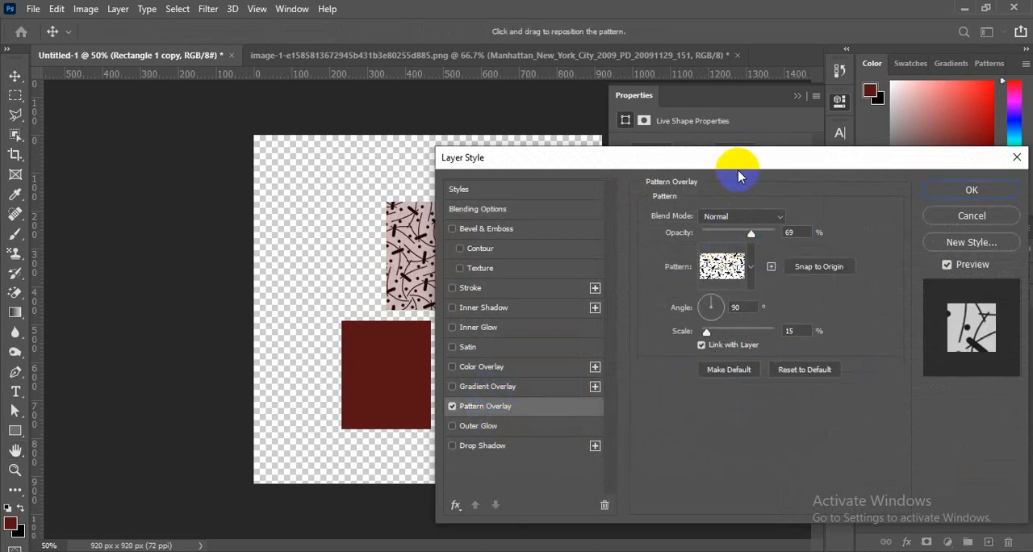
{"action": "left_click_drag", "start_coordinate": [737, 165], "coordinate": [881, 188]}
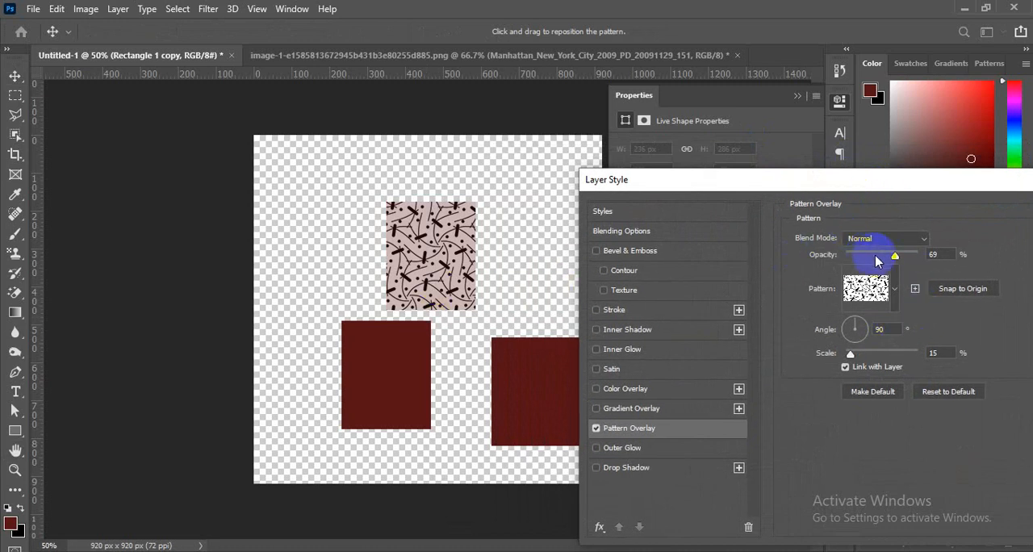
- Try Pattern Overlay opacities of 100%, 51% and 25% on Rectangle 1 copy and discard the effect
{"action": "left_click_drag", "start_coordinate": [899, 257], "coordinate": [926, 242]}
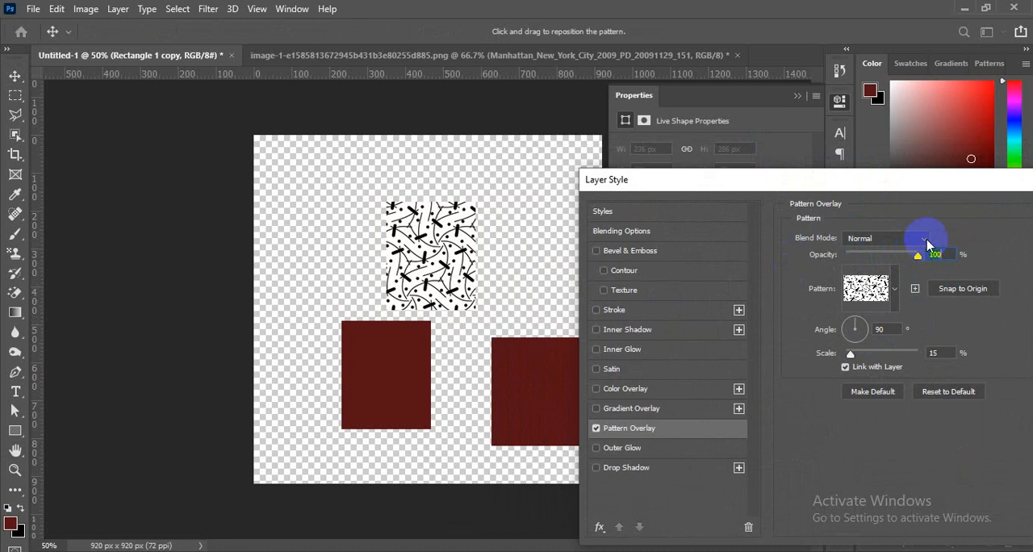
{"action": "left_click", "coordinate": [885, 256]}
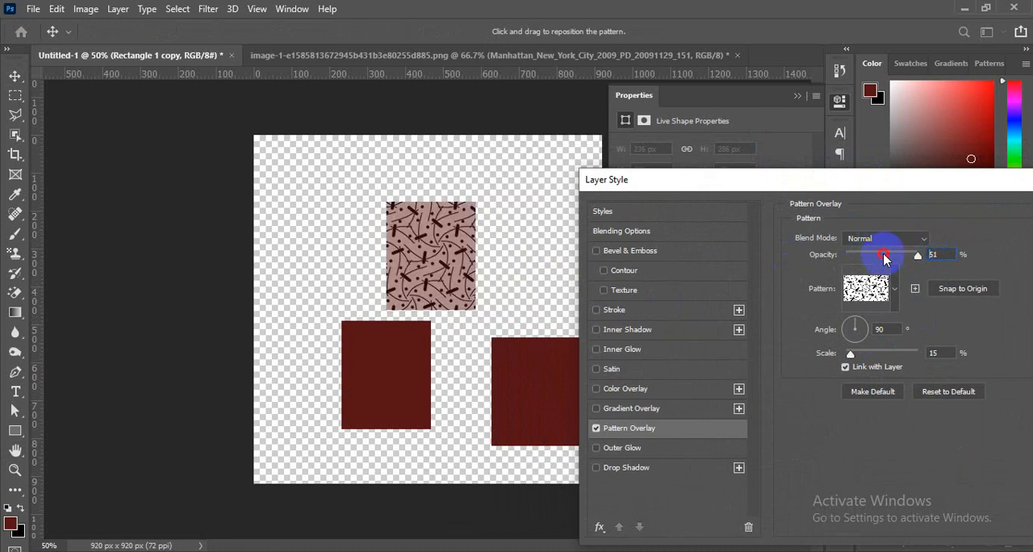
{"action": "left_click", "coordinate": [867, 255]}
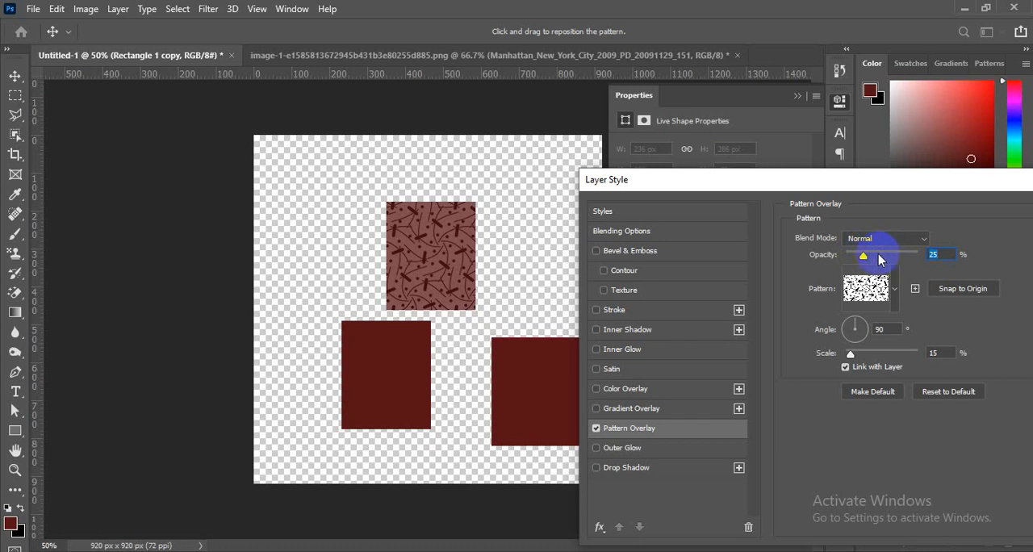
{"action": "left_click_drag", "start_coordinate": [422, 194], "coordinate": [482, 242]}
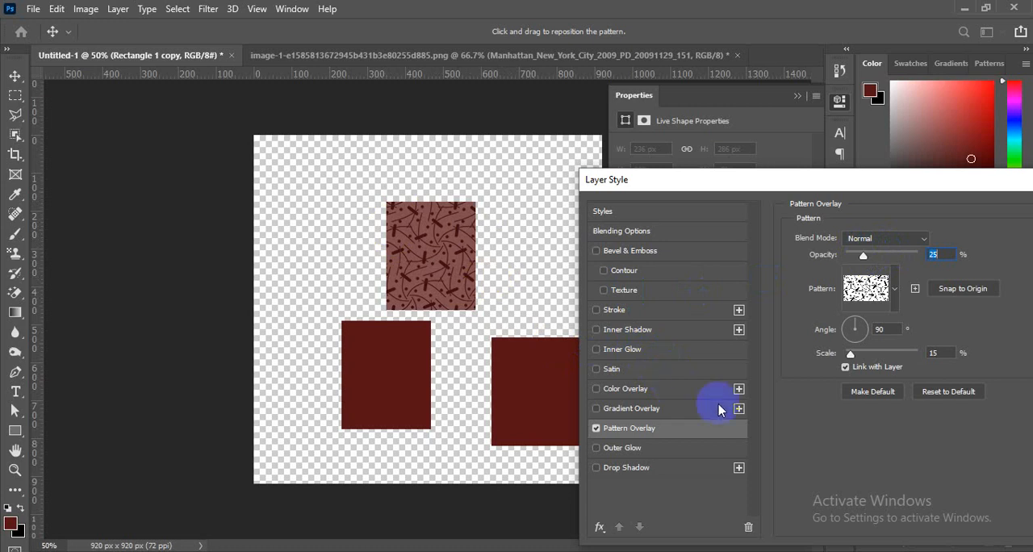
{"action": "left_click_drag", "start_coordinate": [787, 191], "coordinate": [538, 138]}
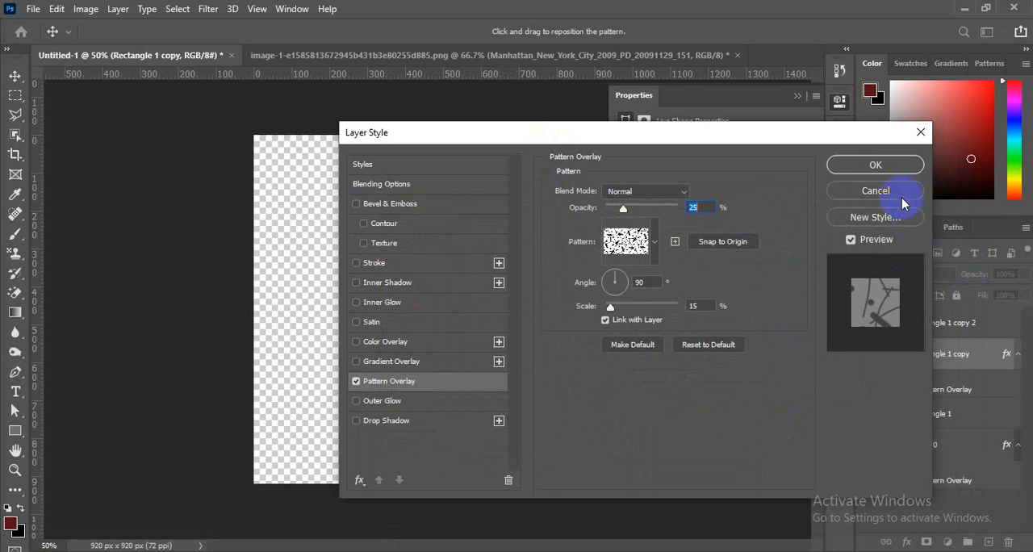
{"action": "left_click", "coordinate": [871, 191]}
{"action": "left_click_drag", "start_coordinate": [896, 367], "coordinate": [892, 423]}
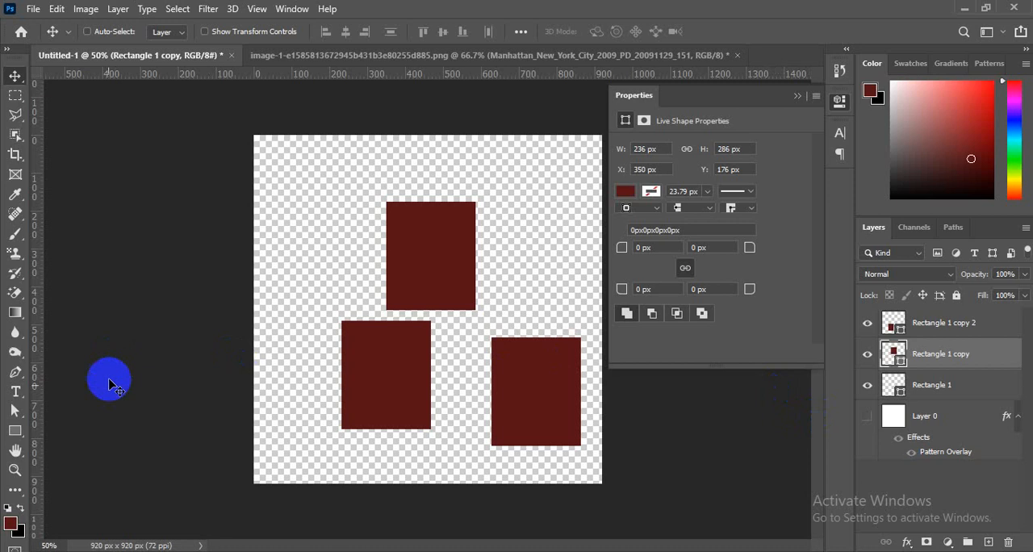
{"action": "left_click_drag", "start_coordinate": [906, 443], "coordinate": [938, 369]}
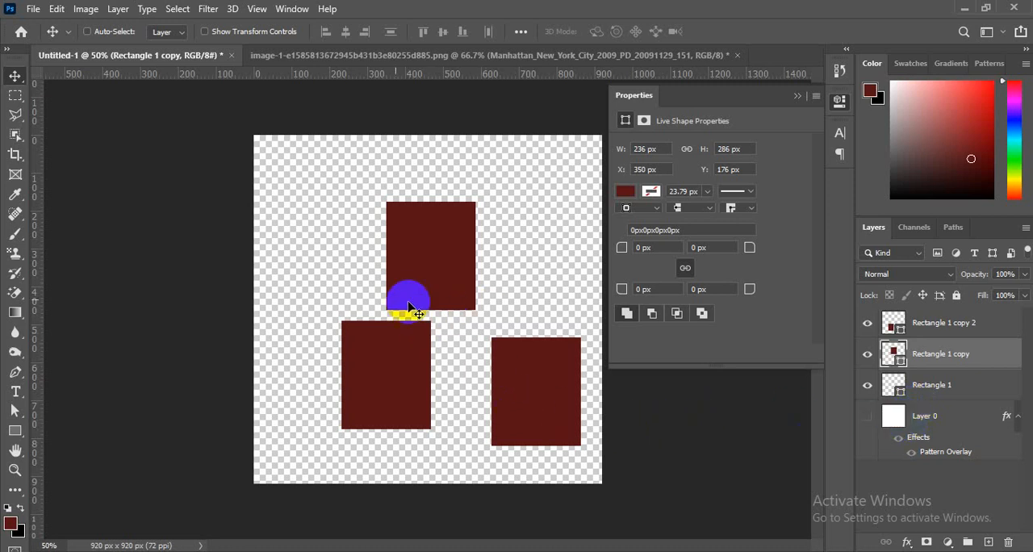
- Switch to the Manhattan skyline image document and collapse the Smart Object properties to view the whole picture
{"action": "left_click", "coordinate": [355, 57]}
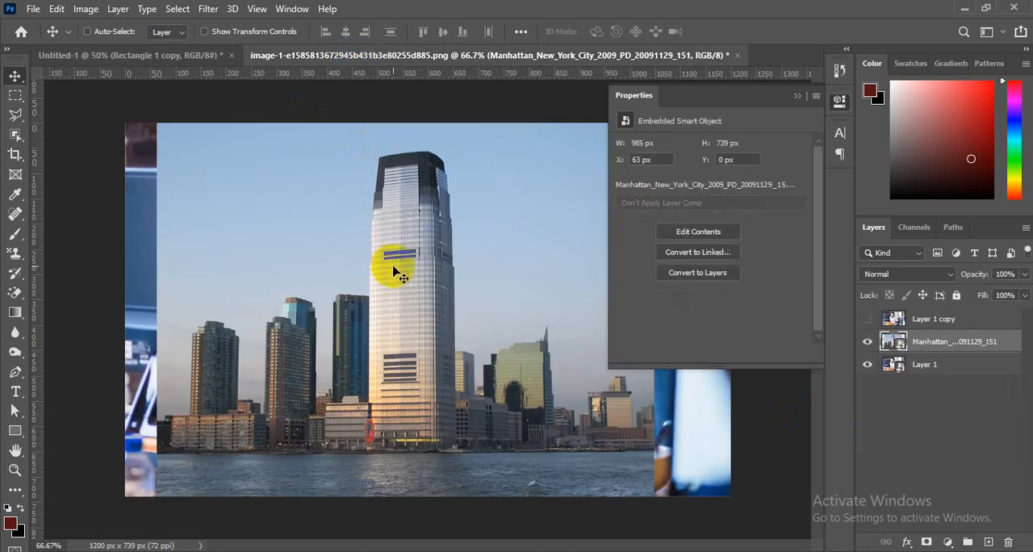
{"action": "left_click", "coordinate": [796, 97]}
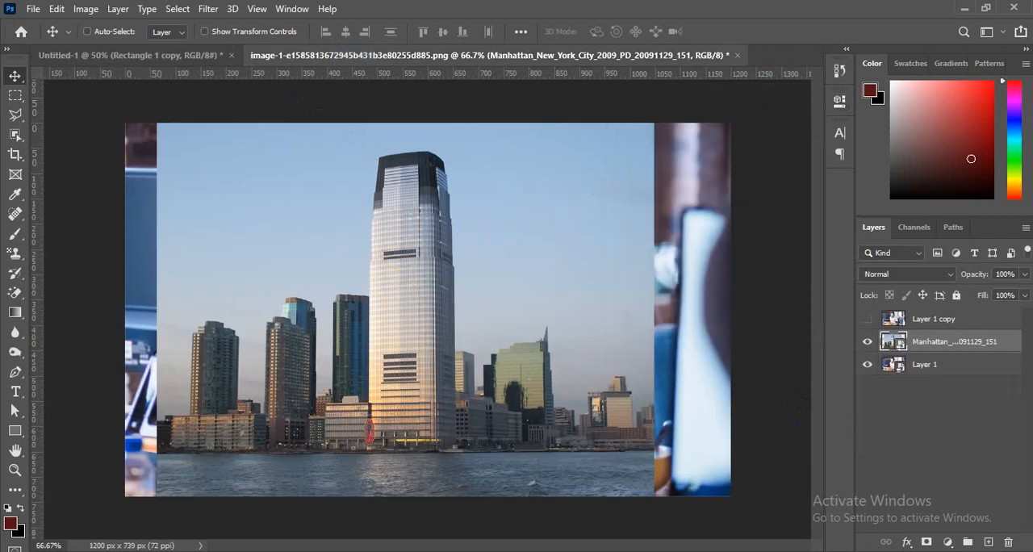
- Switch to the Google Meet call in the browser and choose to stop presenting the screen
{"action": "left_click", "coordinate": [266, 71]}
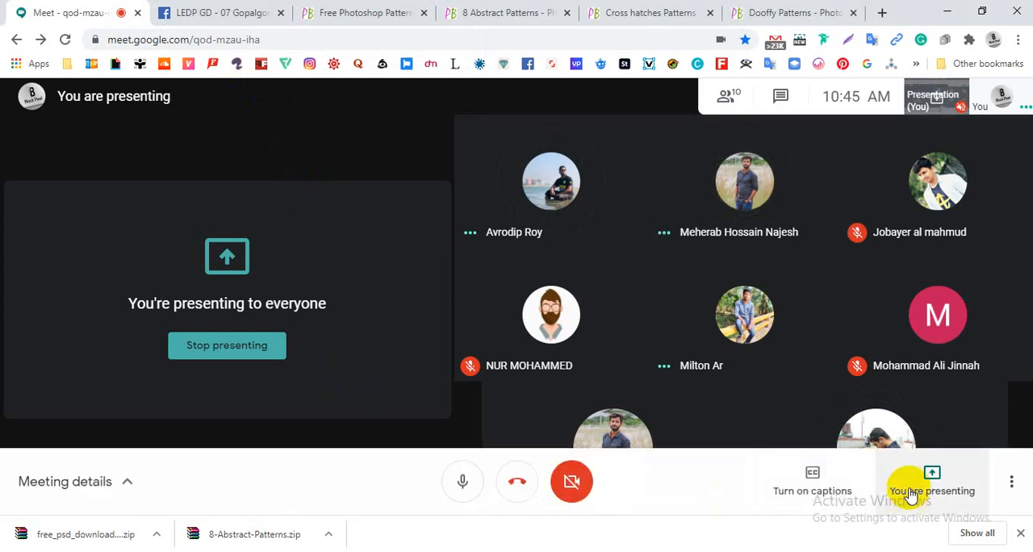
{"action": "left_click", "coordinate": [918, 488]}
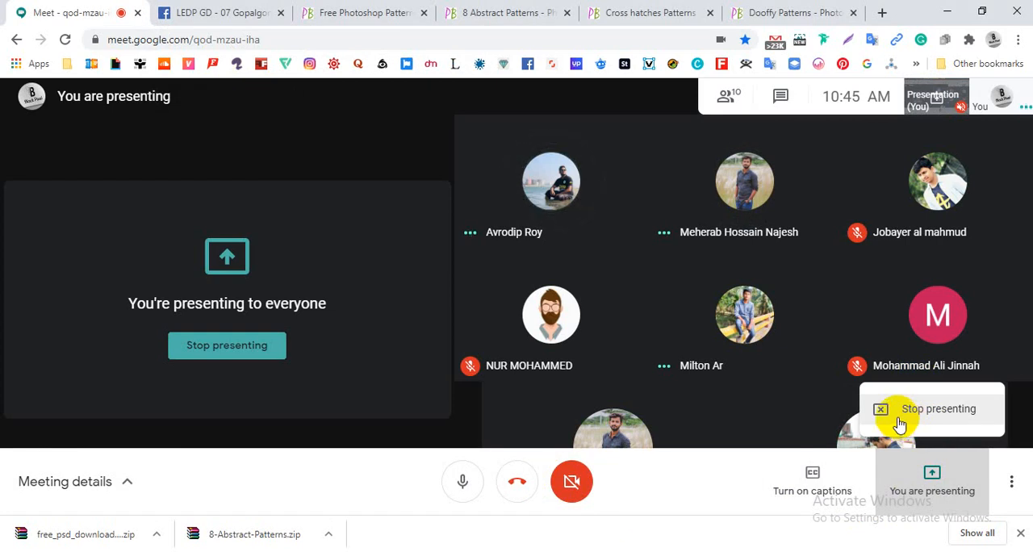
{"action": "left_click", "coordinate": [900, 424]}
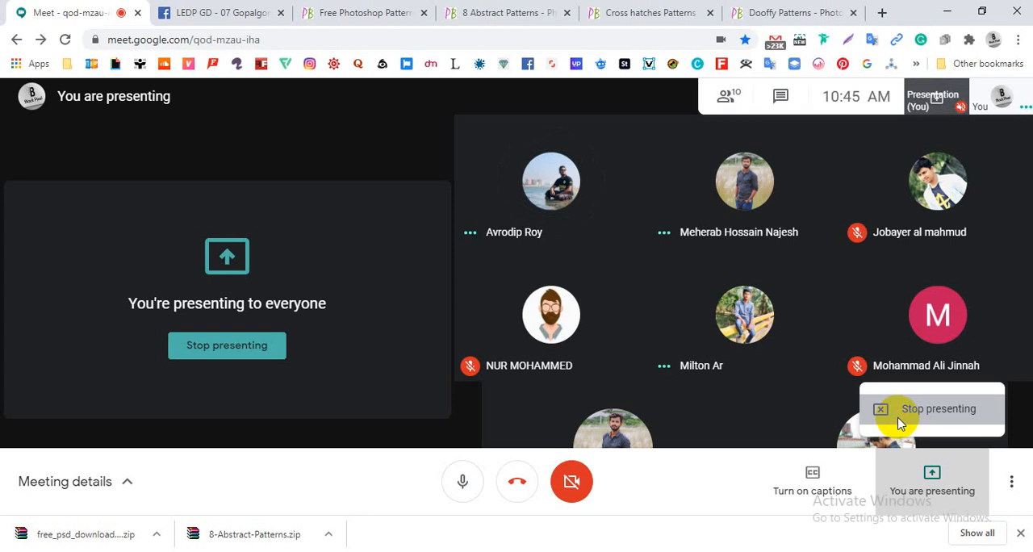
{"action": "left_click", "coordinate": [745, 405]}
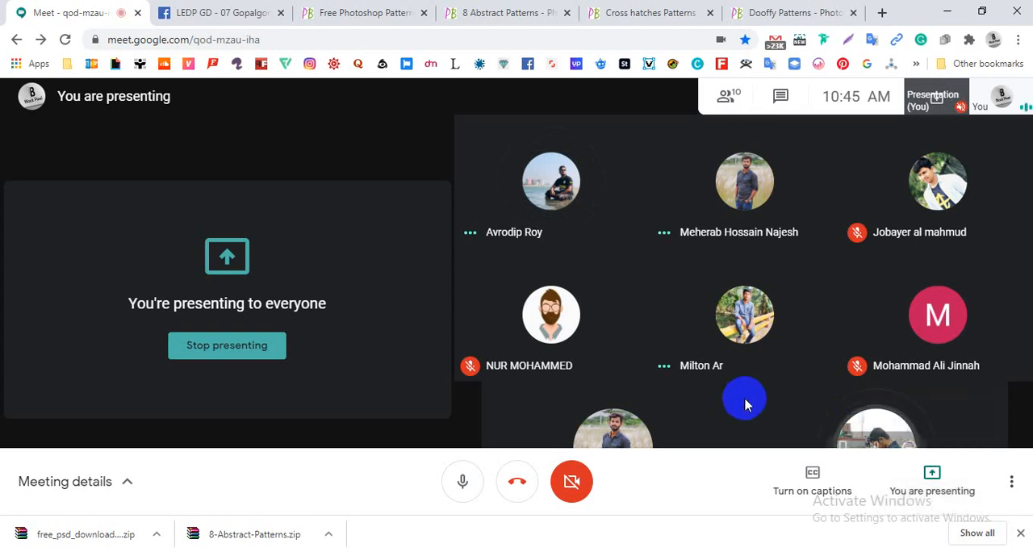
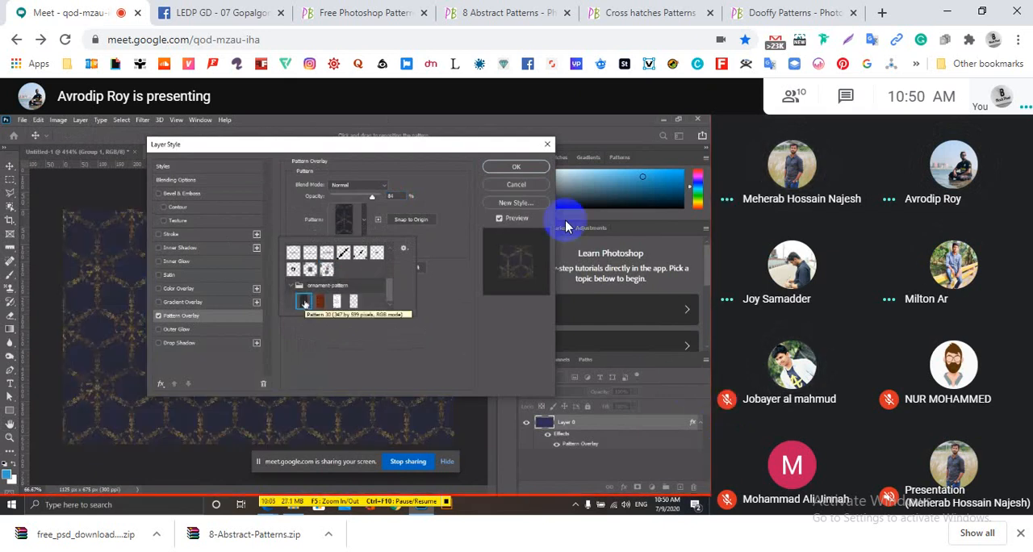
- Load the Rectangle 1 shape as a selection and choose the reddish-brown ornament-pattern swatch for the Pattern Stamp tool
{"action": "mouse_move", "coordinate": [202, 1]}
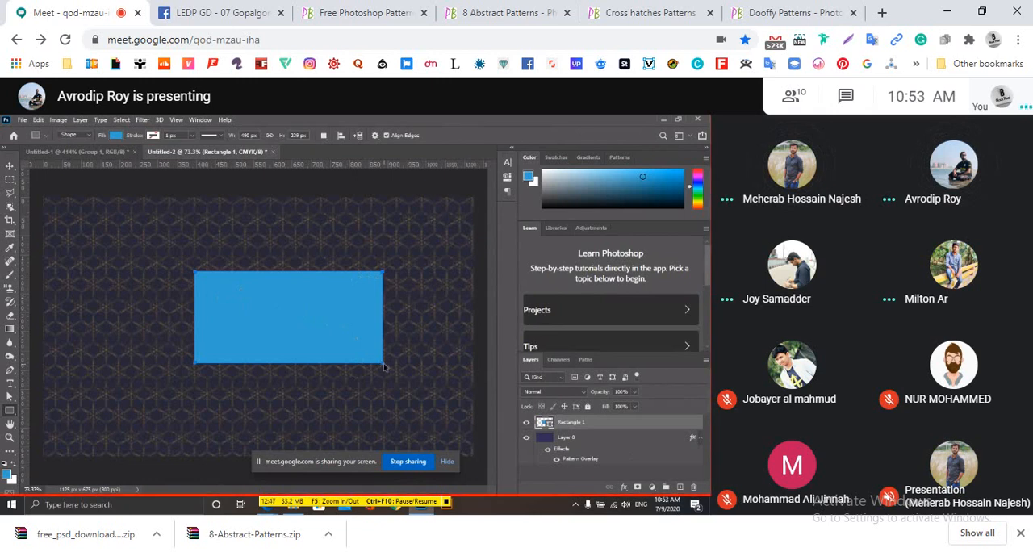
{"action": "left_click", "coordinate": [543, 423], "text": "ctrl"}
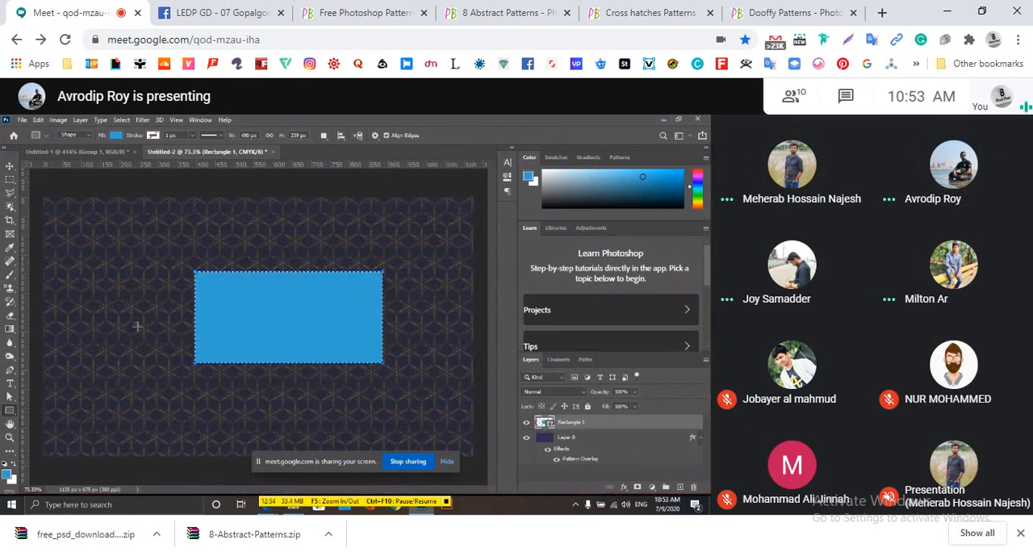
{"action": "key", "text": "s"}
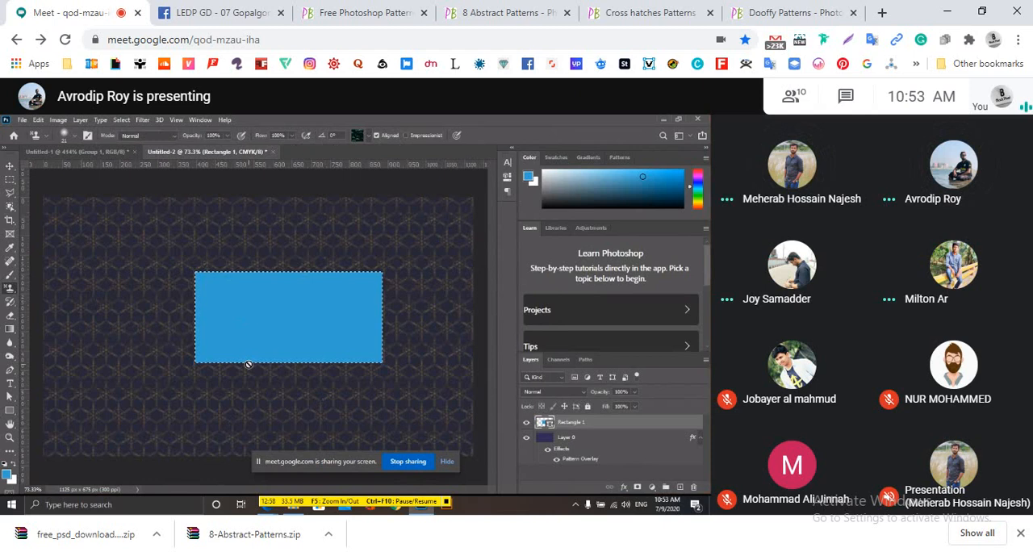
{"action": "left_click", "coordinate": [368, 138]}
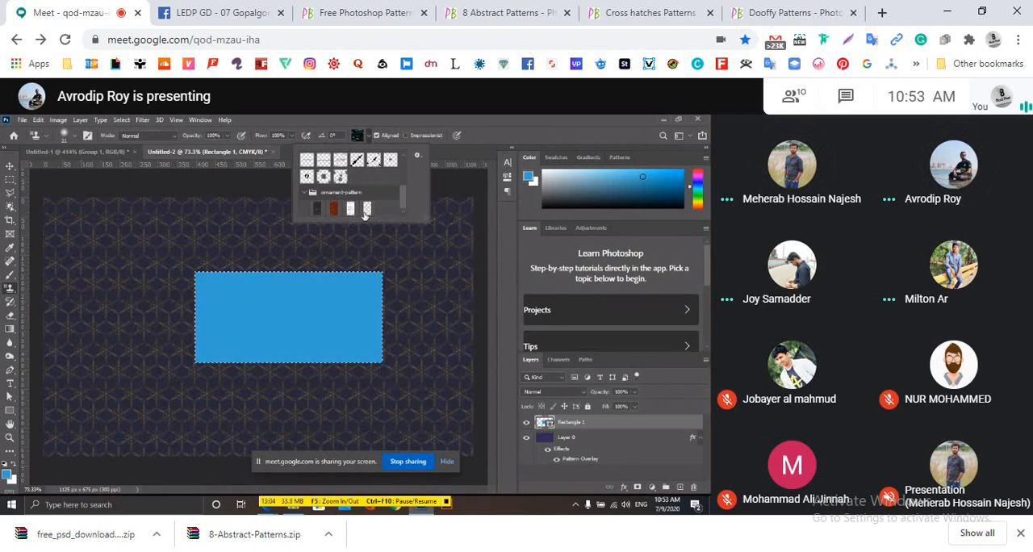
{"action": "left_click", "coordinate": [334, 209]}
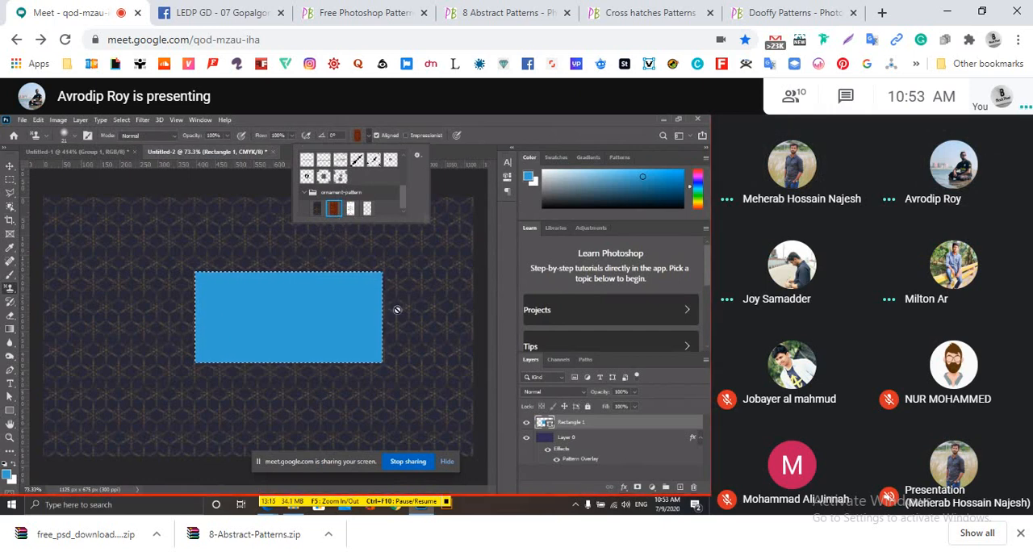
- Add a new layer above Rectangle 1 and enlarge the Pattern Stamp brush by three increments
{"action": "left_click", "coordinate": [678, 490]}
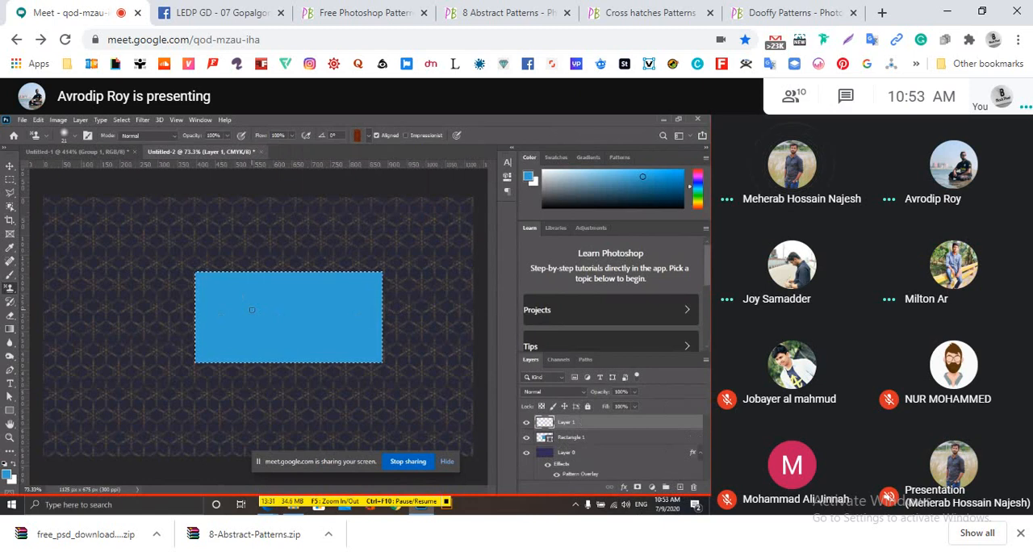
{"action": "key", "text": "bracketright"}
{"action": "key", "text": "bracketright"}
{"action": "key", "text": "bracketright"}
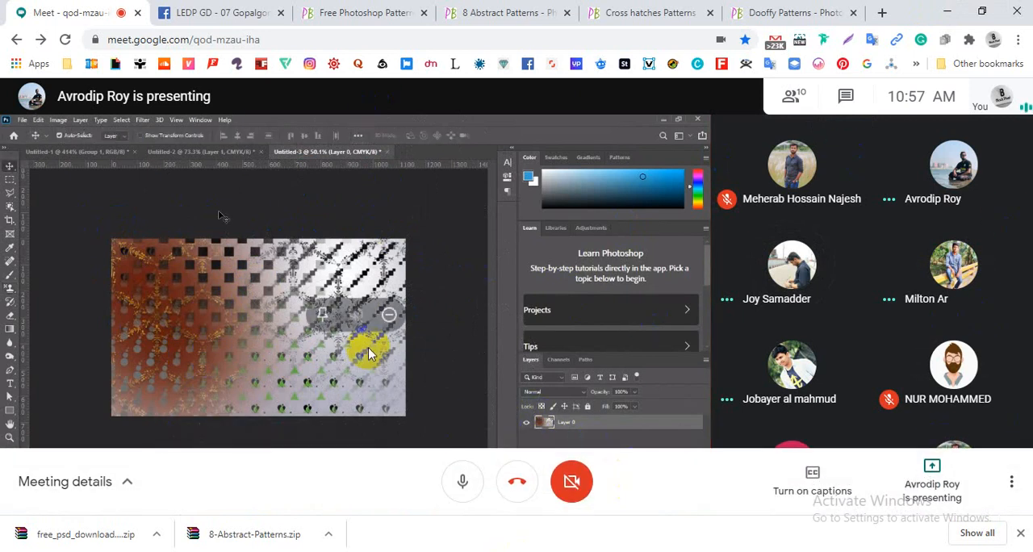
{"action": "left_click", "coordinate": [409, 337]}
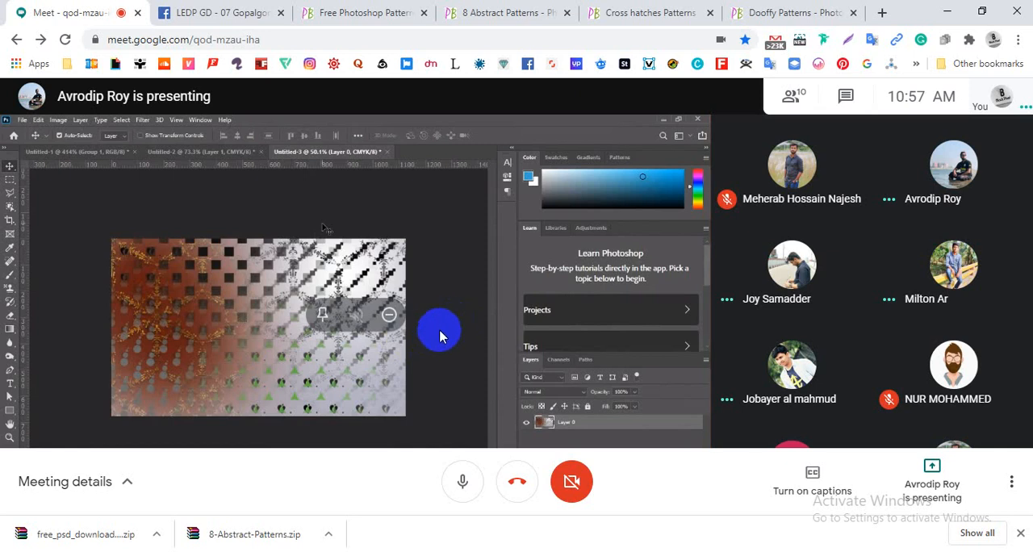